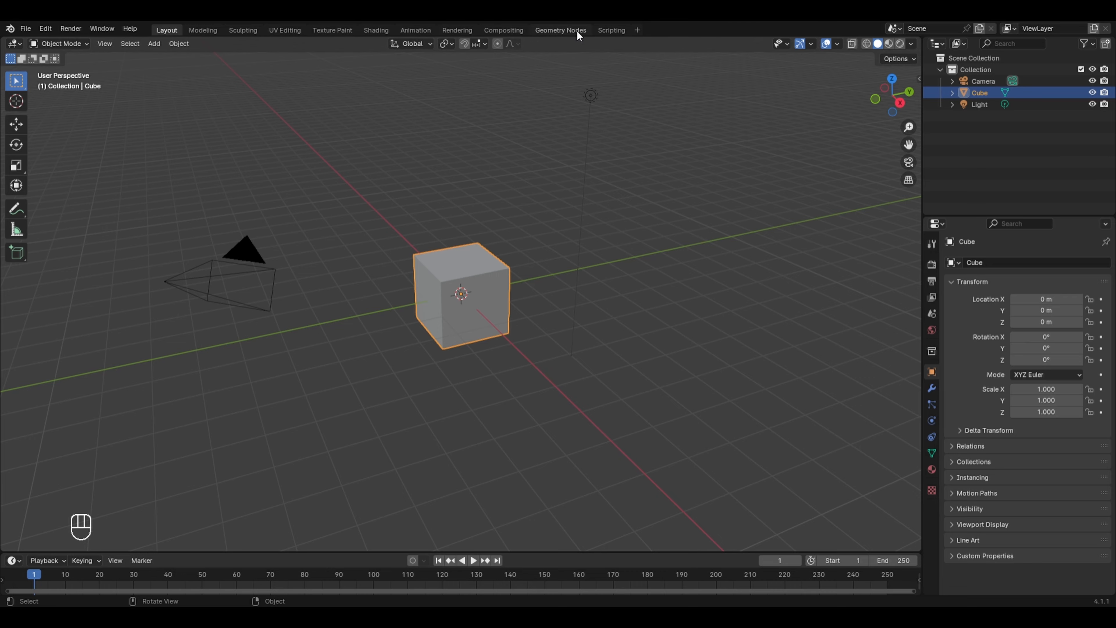
# Create a new geometry node tree on the cube and insert a UV Sphere node feeding the Group Output
pyautogui.click(571, 29)
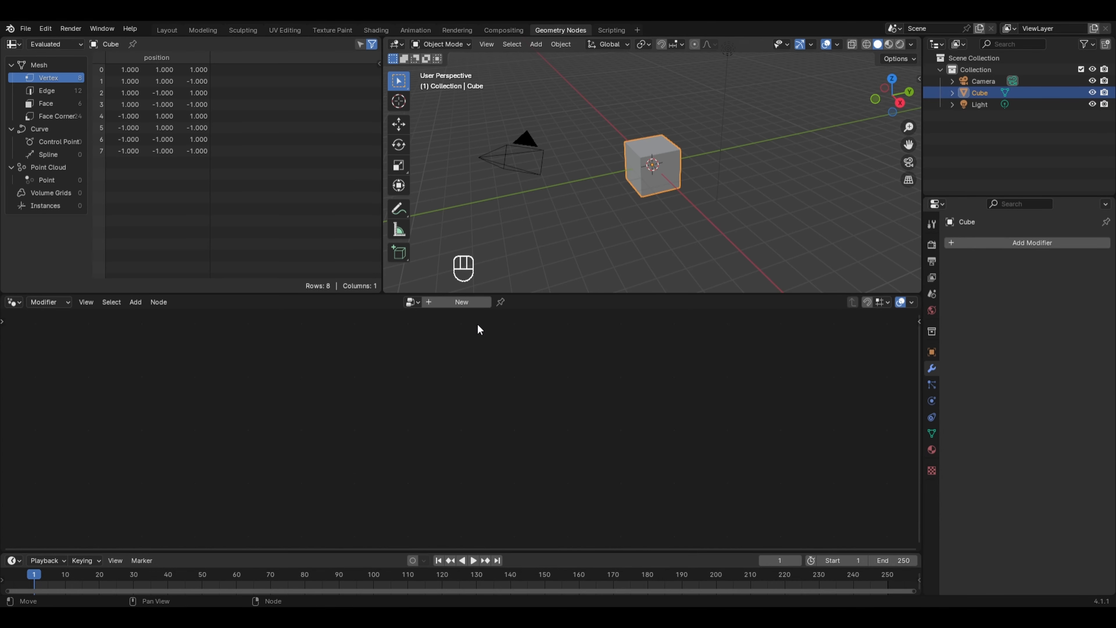
pyautogui.click(465, 302)
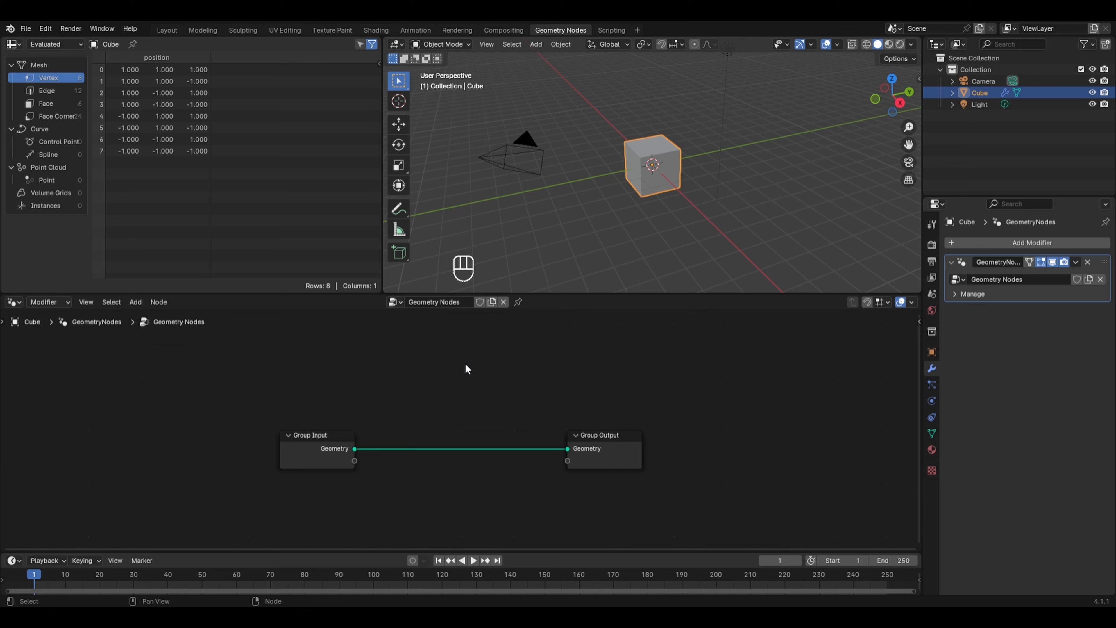
pyautogui.hotkey('shift', 'a')
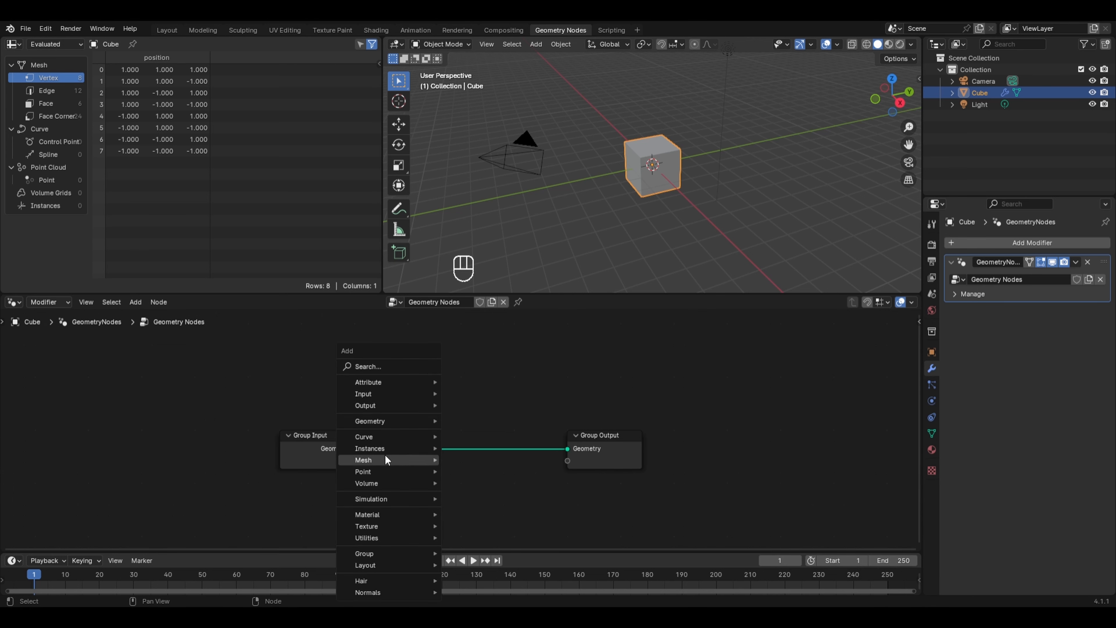
pyautogui.moveTo(384, 459)
pyautogui.moveTo(482, 509)
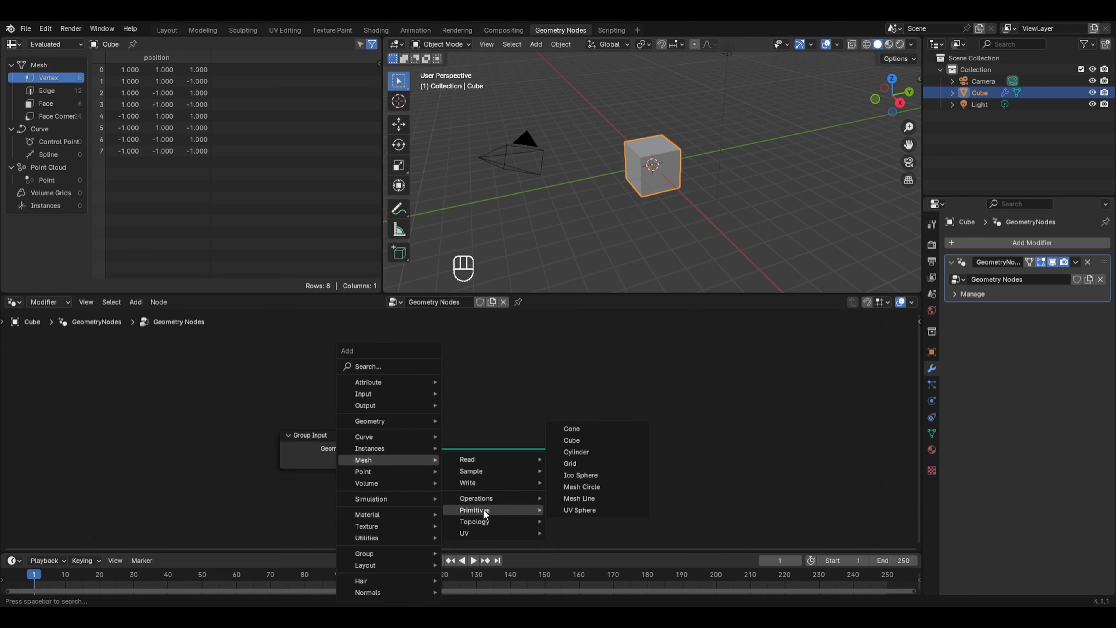
pyautogui.click(566, 506)
pyautogui.click(397, 422)
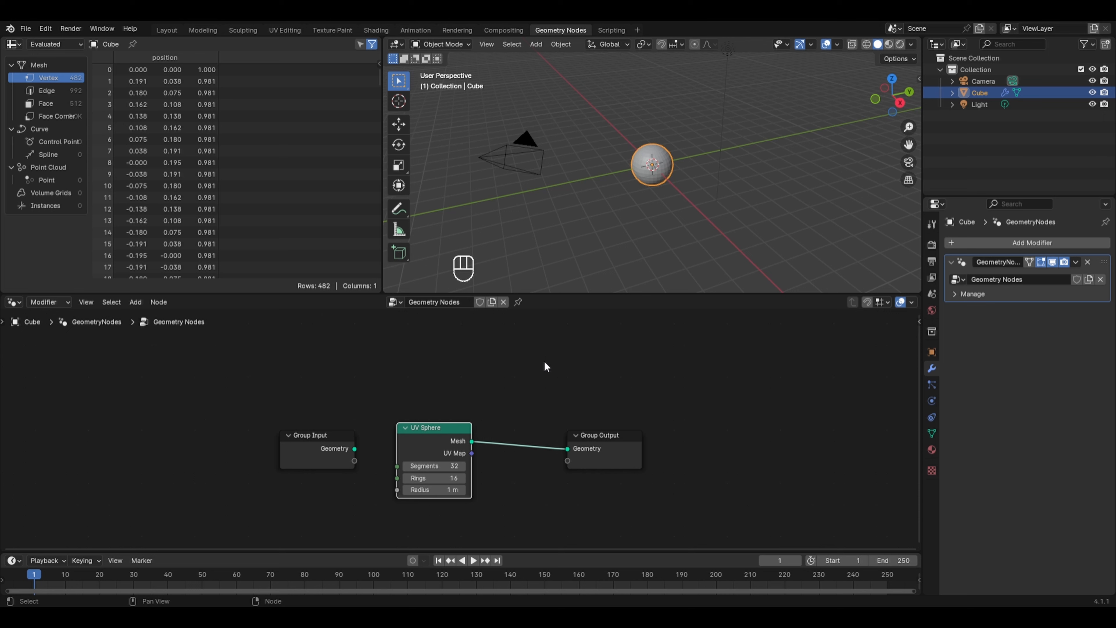
# Insert a Transform Geometry node on the link between the UV Sphere and the Group Output
pyautogui.hotkey('shift', 'a')
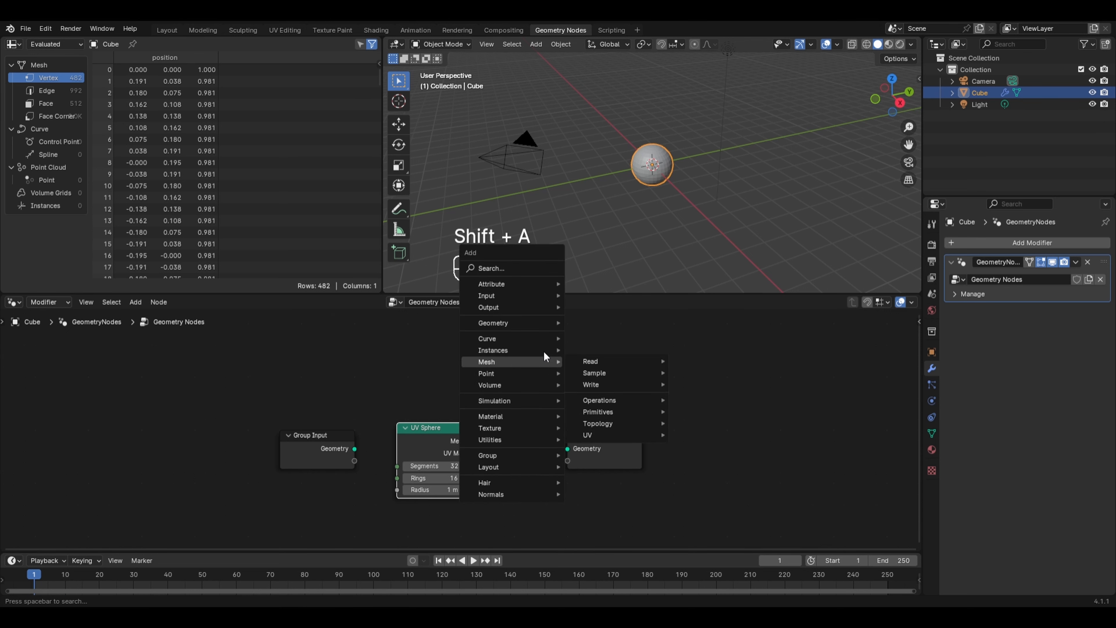
pyautogui.moveTo(563, 325)
pyautogui.moveTo(593, 360)
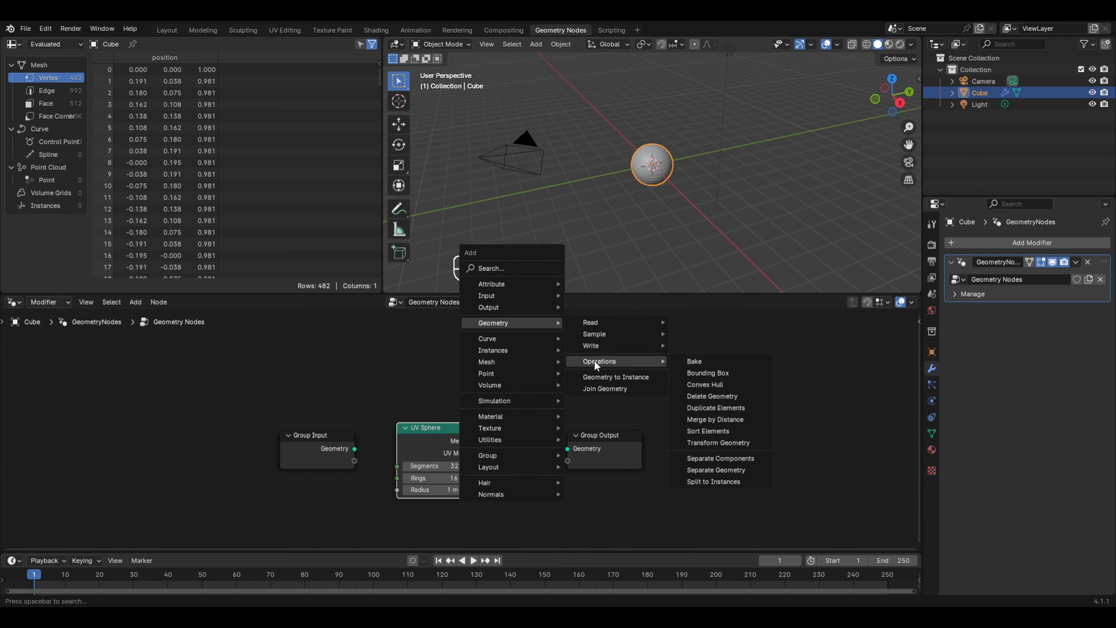
pyautogui.click(710, 442)
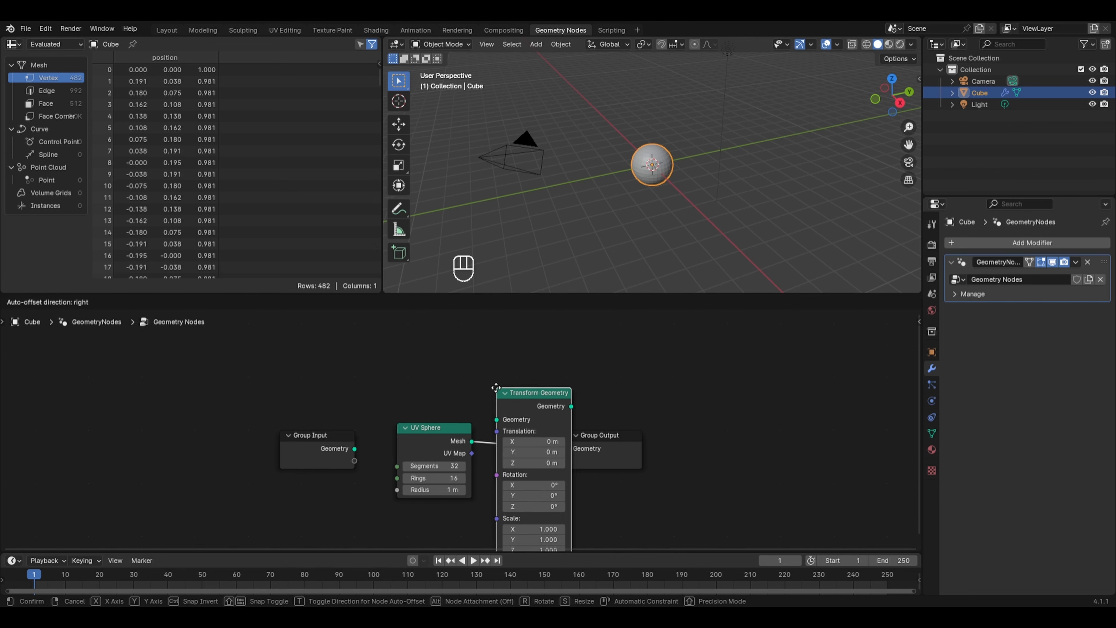
pyautogui.click(496, 389)
pyautogui.moveTo(561, 405); pyautogui.dragTo(613, 330, button='middle')
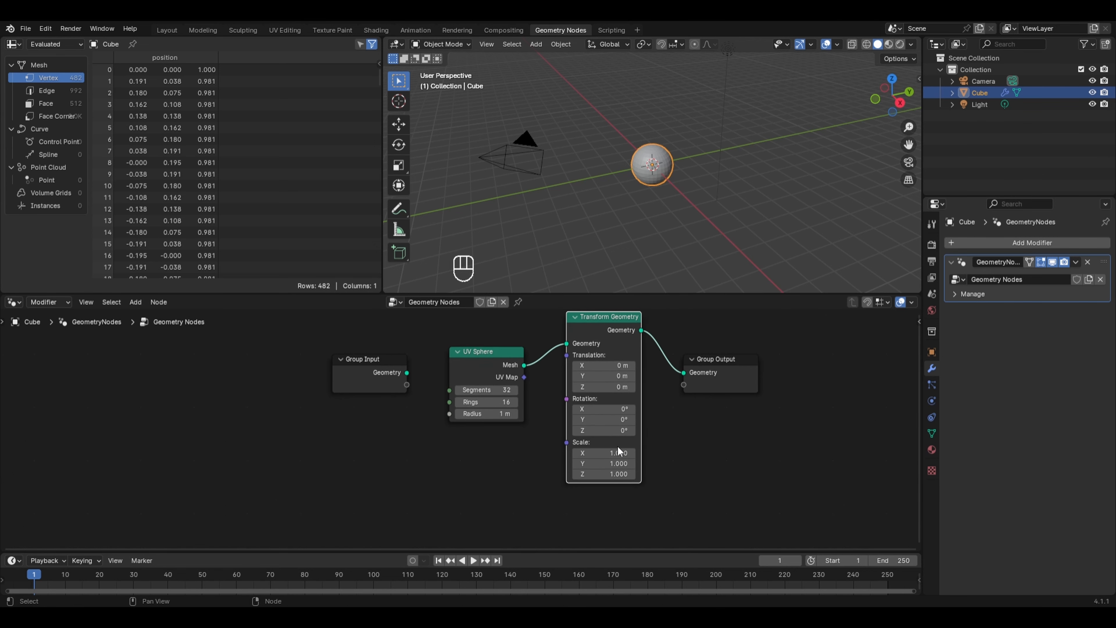
pyautogui.moveTo(616, 449); pyautogui.dragTo(680, 473)
pyautogui.rightClick(603, 451)
# Add a Scene Time input node below the UV Sphere node
pyautogui.hotkey('shift', 'a')
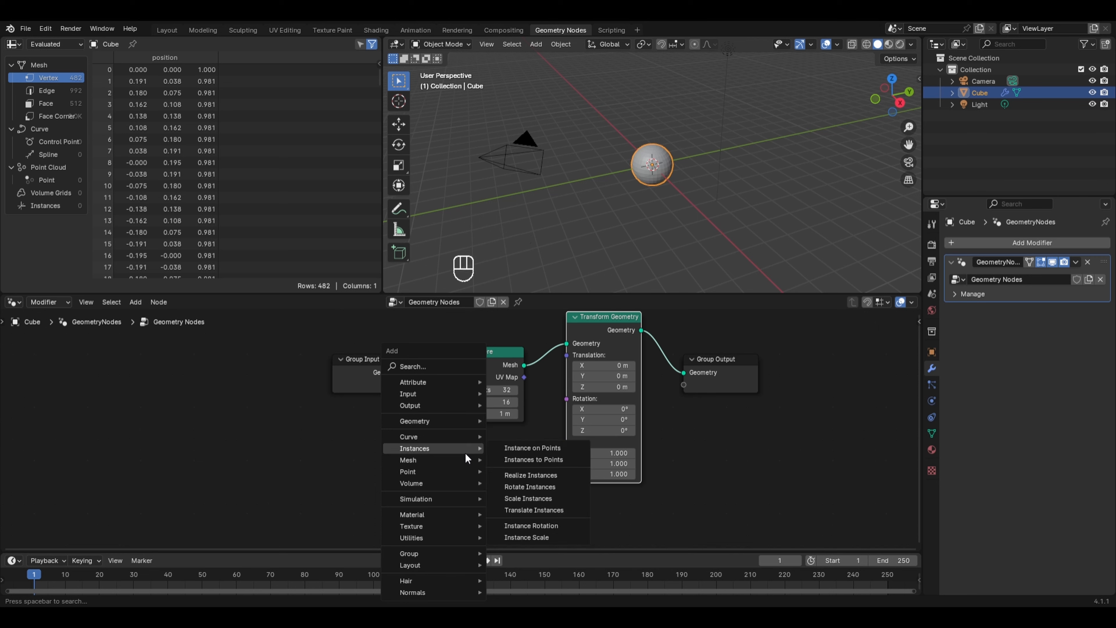
pyautogui.moveTo(455, 392)
pyautogui.moveTo(513, 416)
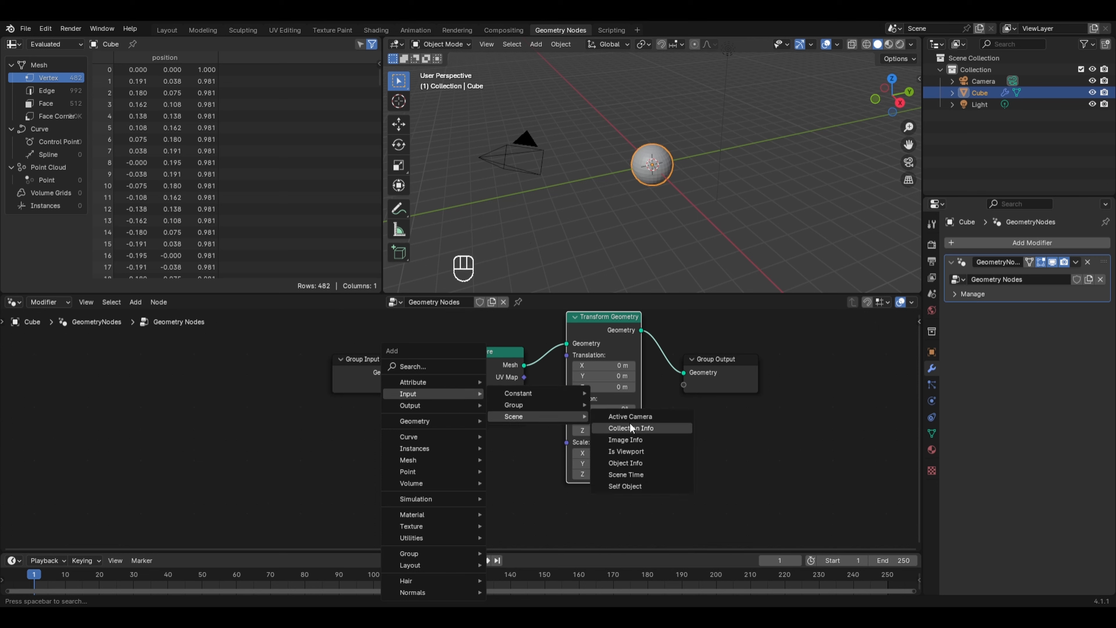
pyautogui.click(637, 484)
pyautogui.click(432, 444)
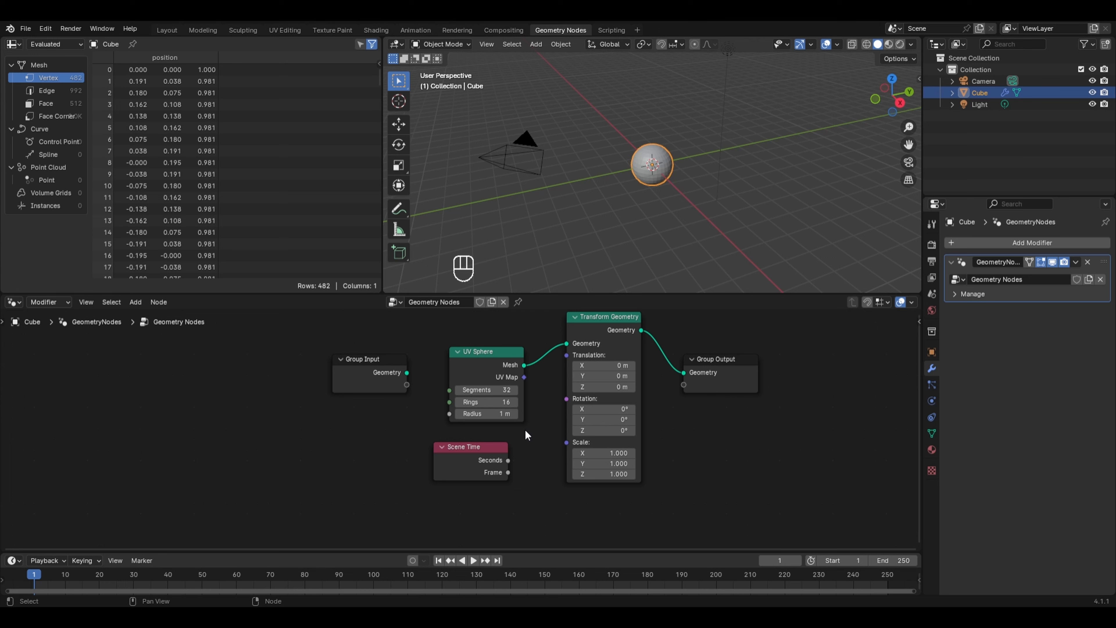
# Add a Combine XYZ node and arrange it between the Scene Time and Transform Geometry nodes
pyautogui.hotkey('shift', 'a')
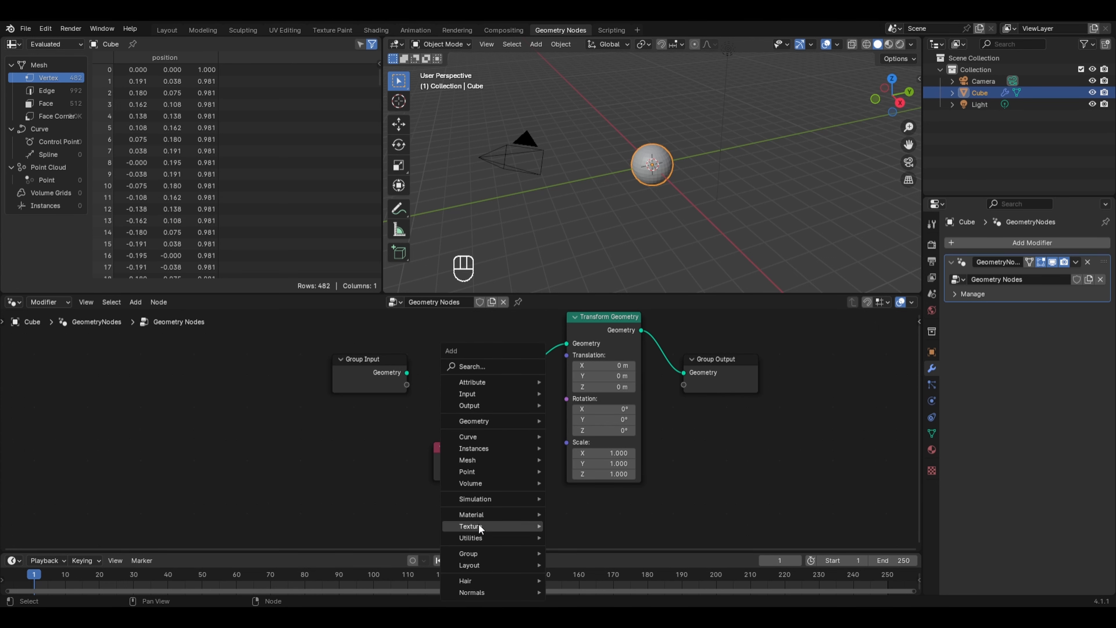
pyautogui.moveTo(497, 538)
pyautogui.moveTo(589, 424)
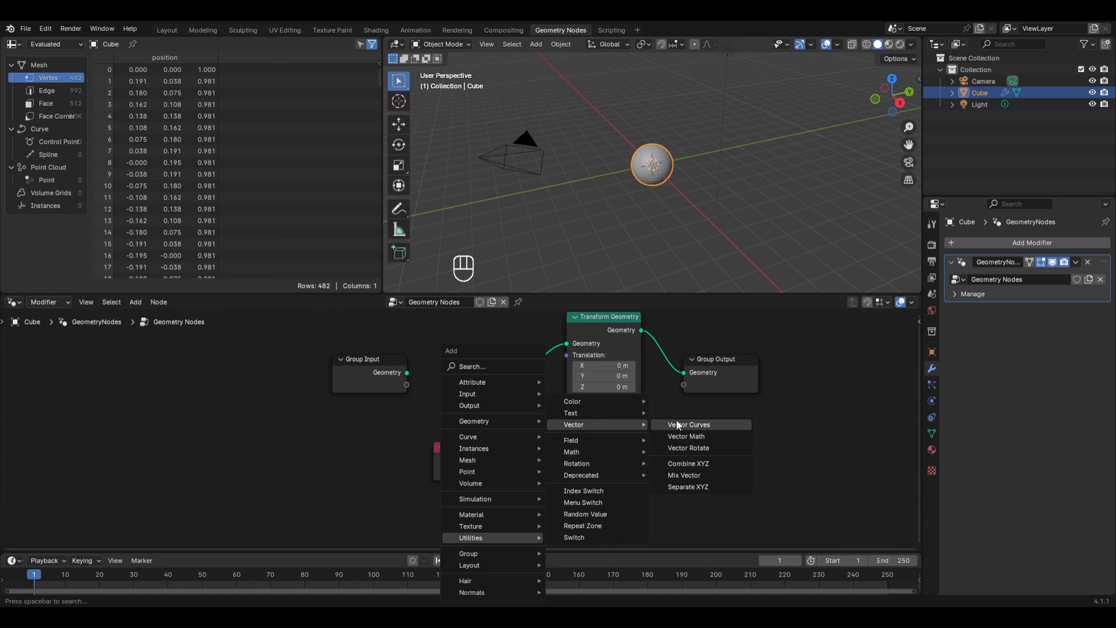
pyautogui.click(685, 460)
pyautogui.click(518, 449)
pyautogui.moveTo(474, 457); pyautogui.dragTo(363, 460)
pyautogui.moveTo(558, 467); pyautogui.dragTo(494, 445)
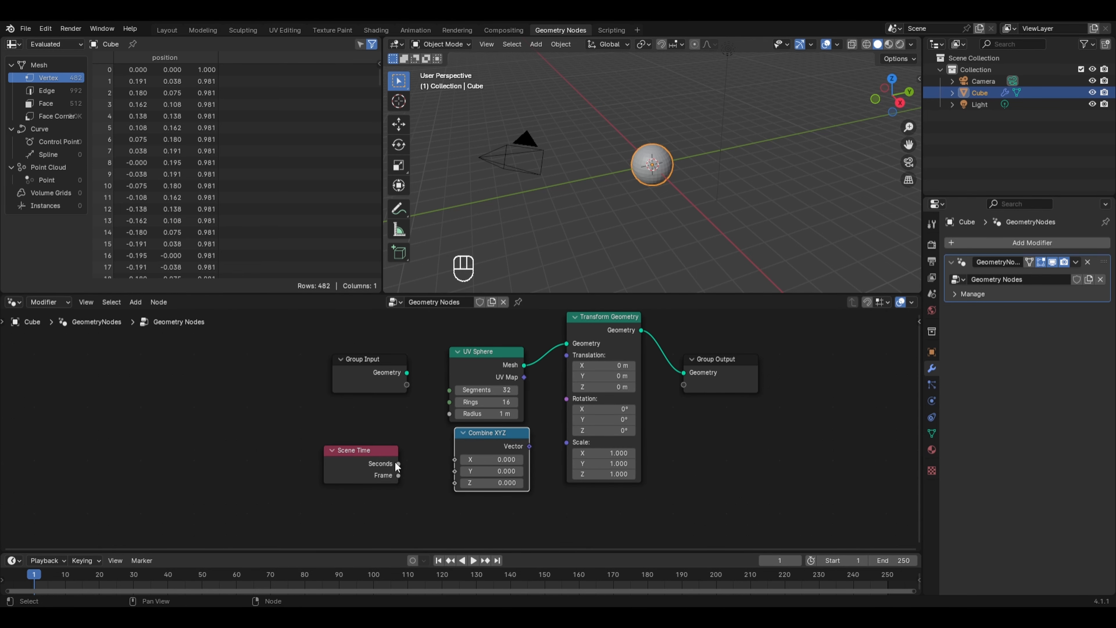
# Link Scene Time's Seconds to Combine XYZ's Z and its Vector to Transform Geometry's Scale, with X and Y set to 1
pyautogui.moveTo(398, 463); pyautogui.dragTo(468, 482)
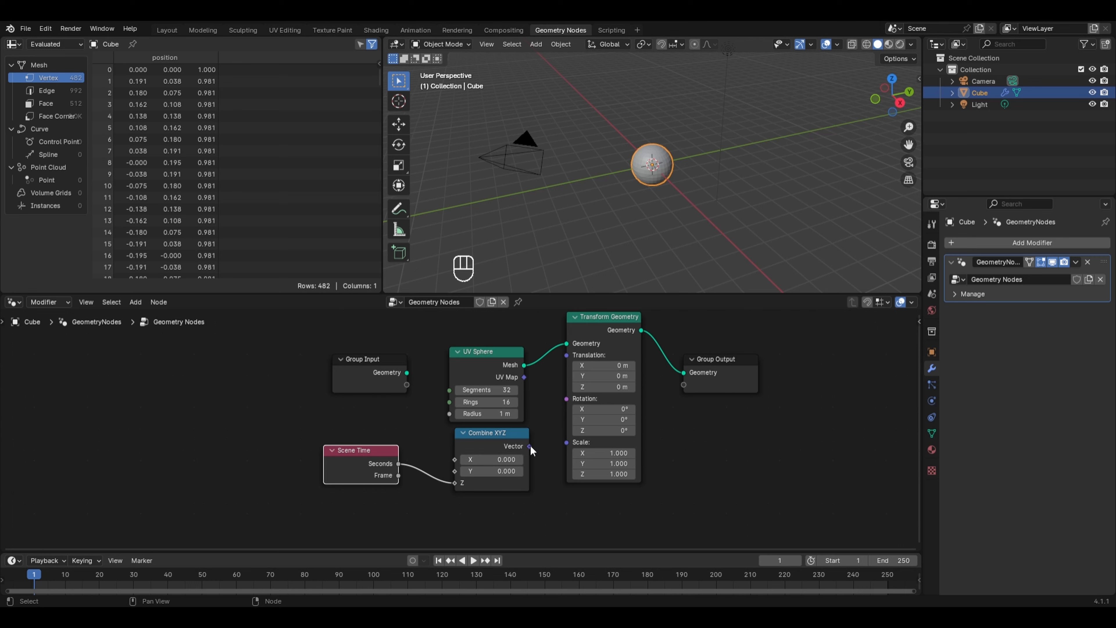
pyautogui.moveTo(530, 445); pyautogui.dragTo(566, 442)
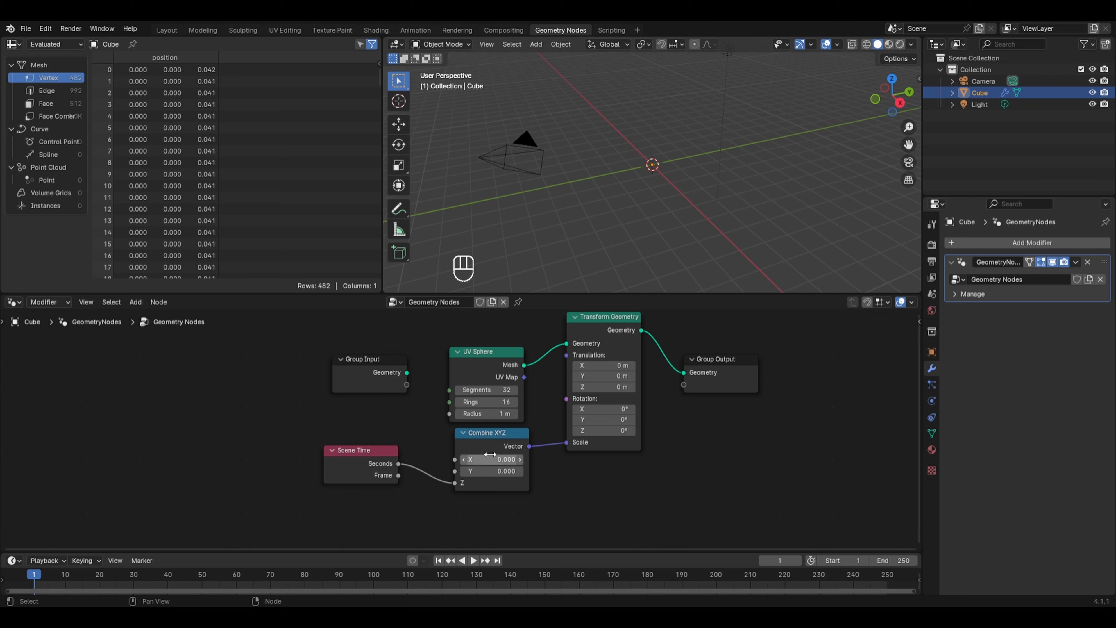
pyautogui.moveTo(490, 455); pyautogui.dragTo(488, 471)
pyautogui.write('1')
pyautogui.press('Return')
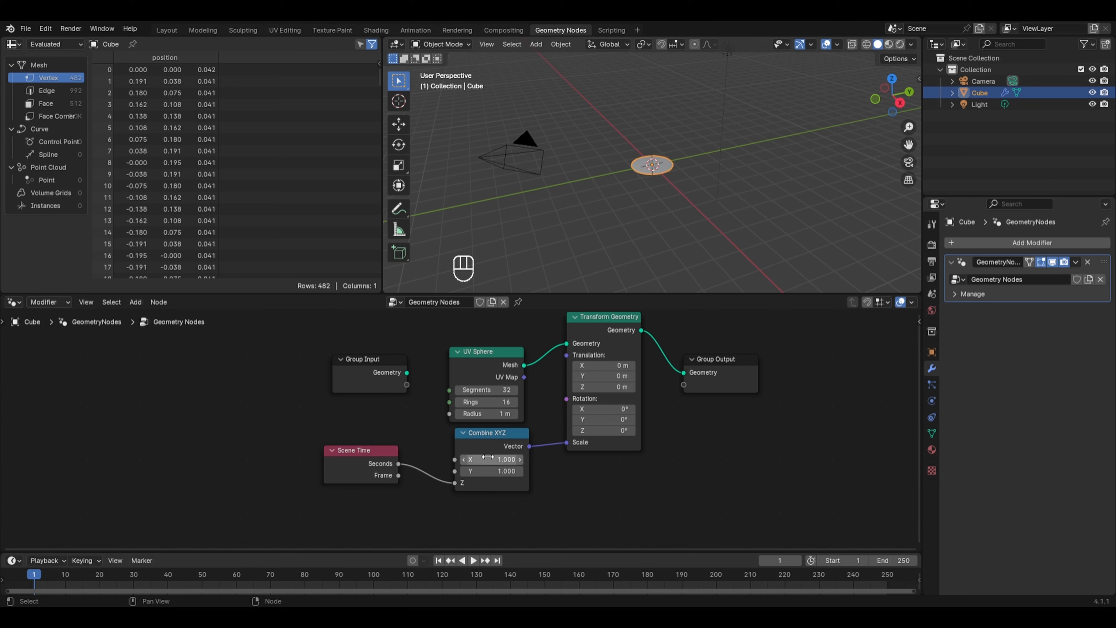
# Play the animation to examine how Seconds drives the sphere's Z scale, and return to frame 1
pyautogui.press('space')
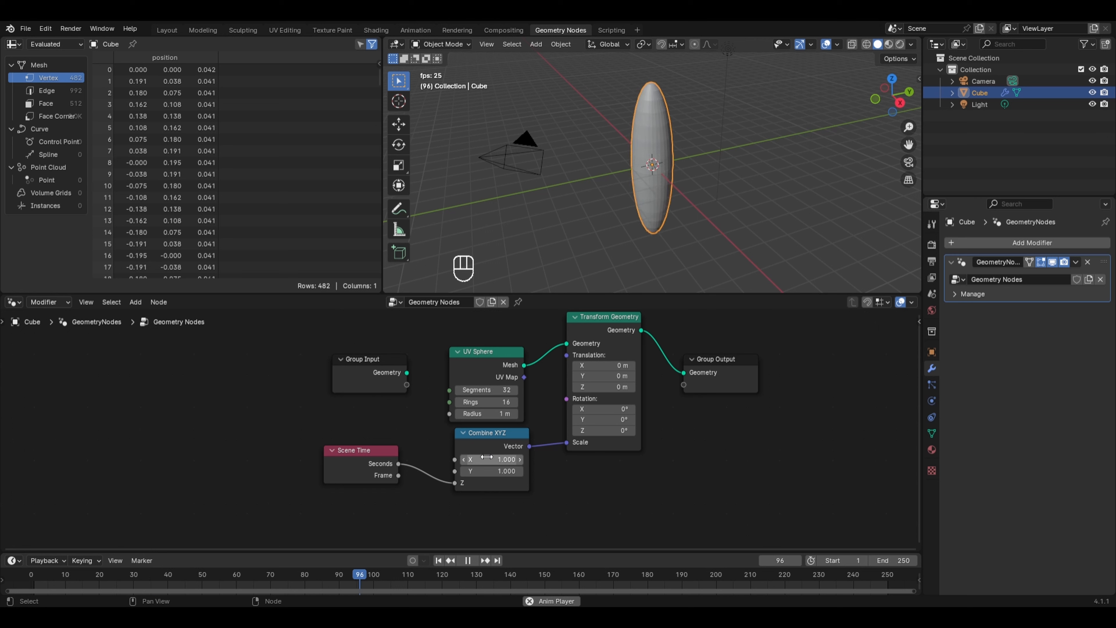
pyautogui.press('space')
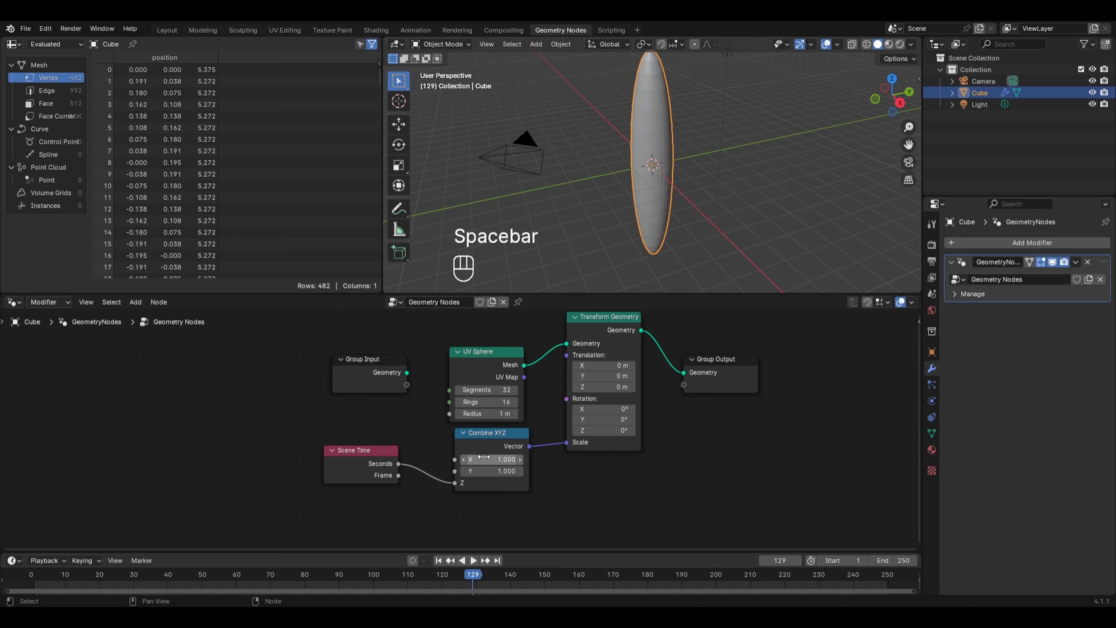
pyautogui.click(406, 465)
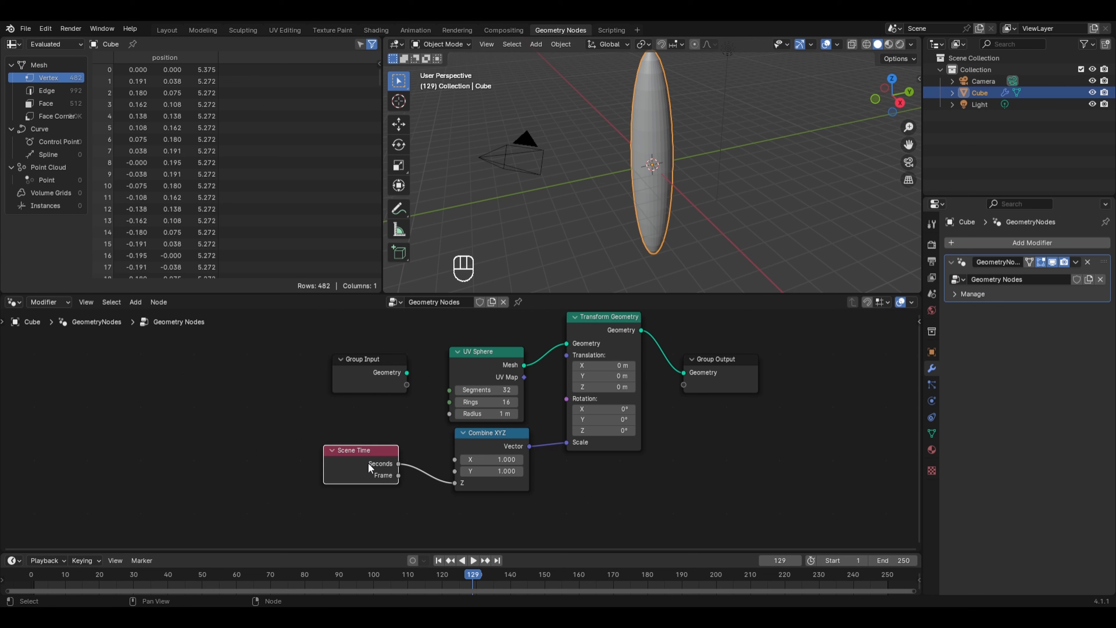
pyautogui.click(34, 574)
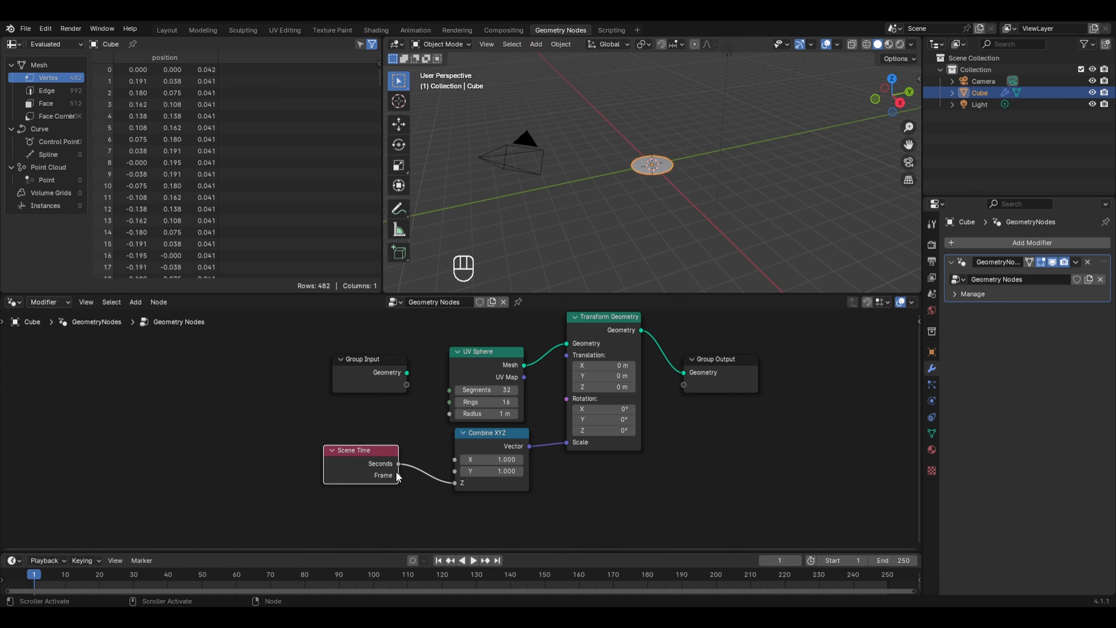
# Try driving the Z scale with Scene Time's Frame output during playback, and reconnect the Seconds output to Z
pyautogui.moveTo(398, 476); pyautogui.dragTo(454, 482)
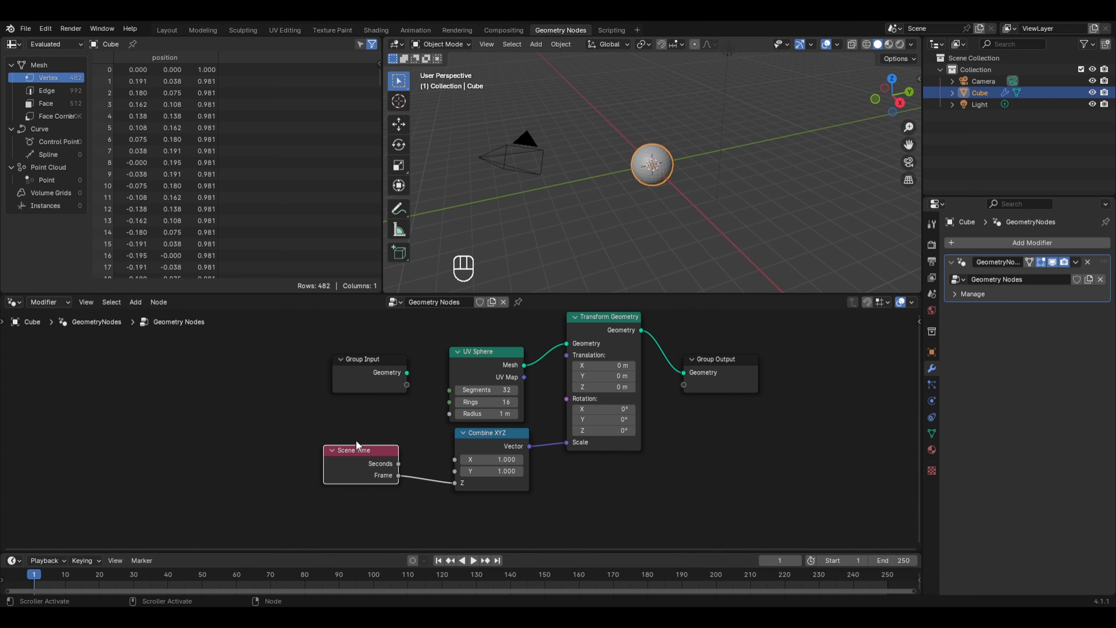
pyautogui.press('space')
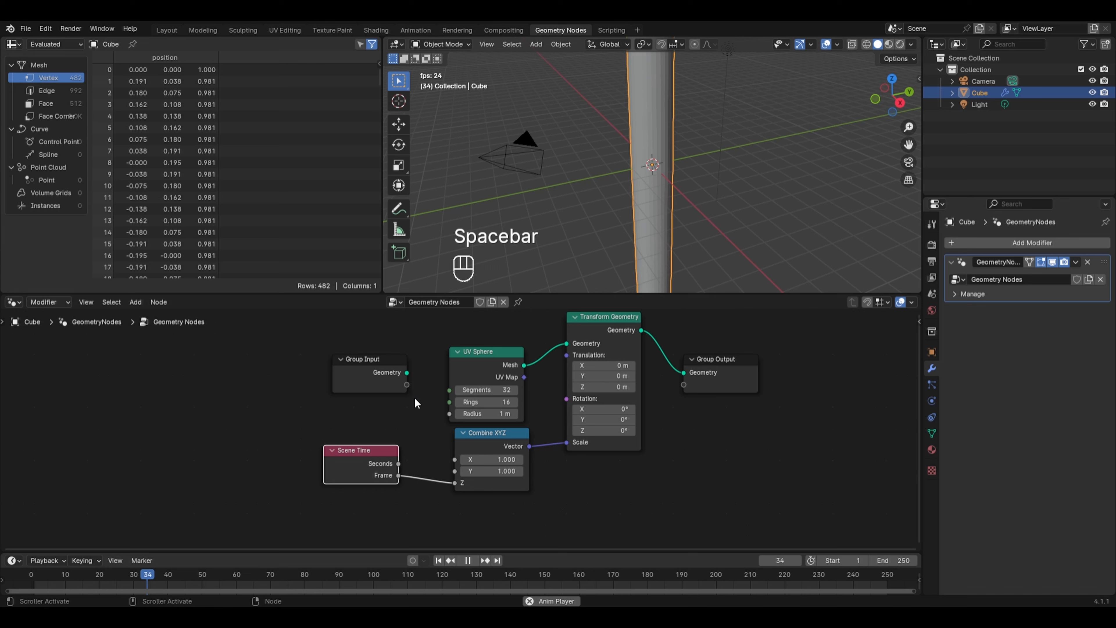
pyautogui.scroll(-5, 644, 217)
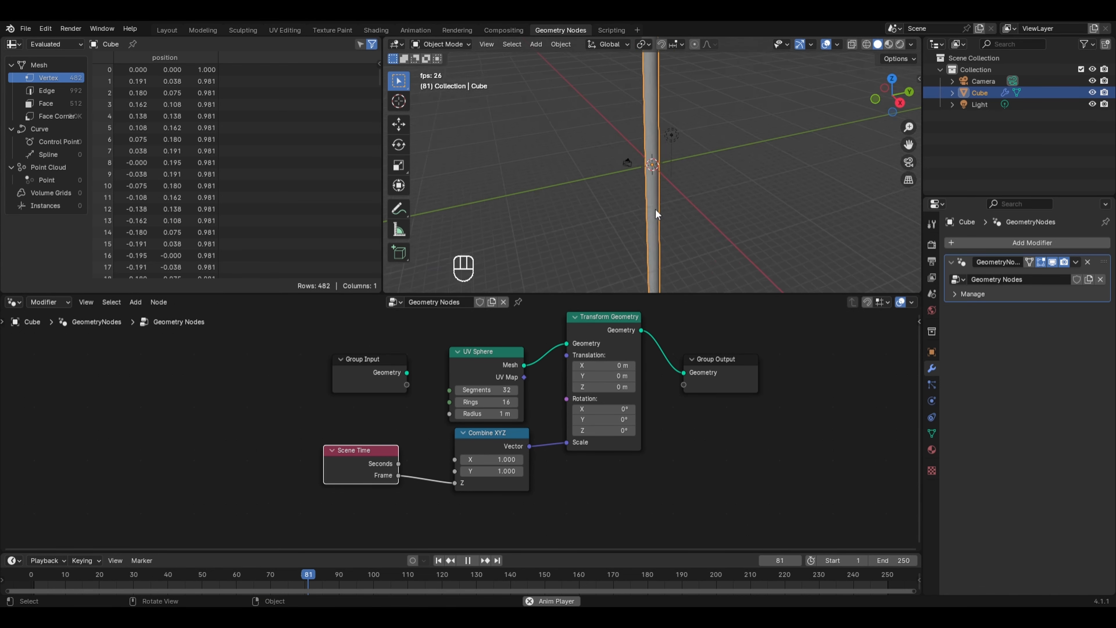
pyautogui.press('space')
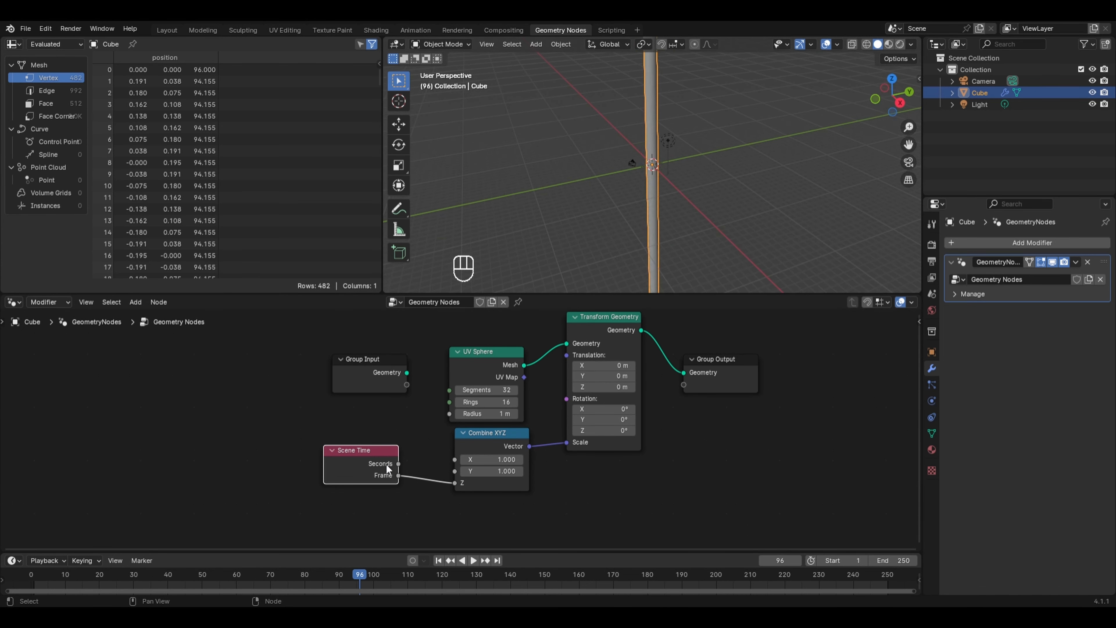
pyautogui.moveTo(398, 463); pyautogui.dragTo(455, 483)
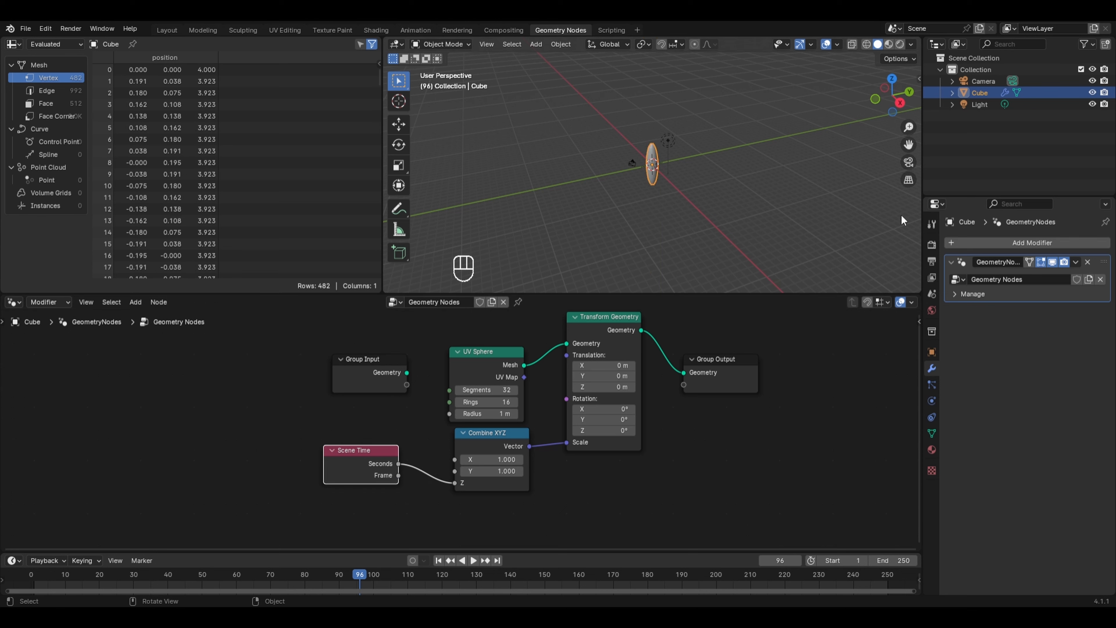
pyautogui.scroll(5, 758, 180)
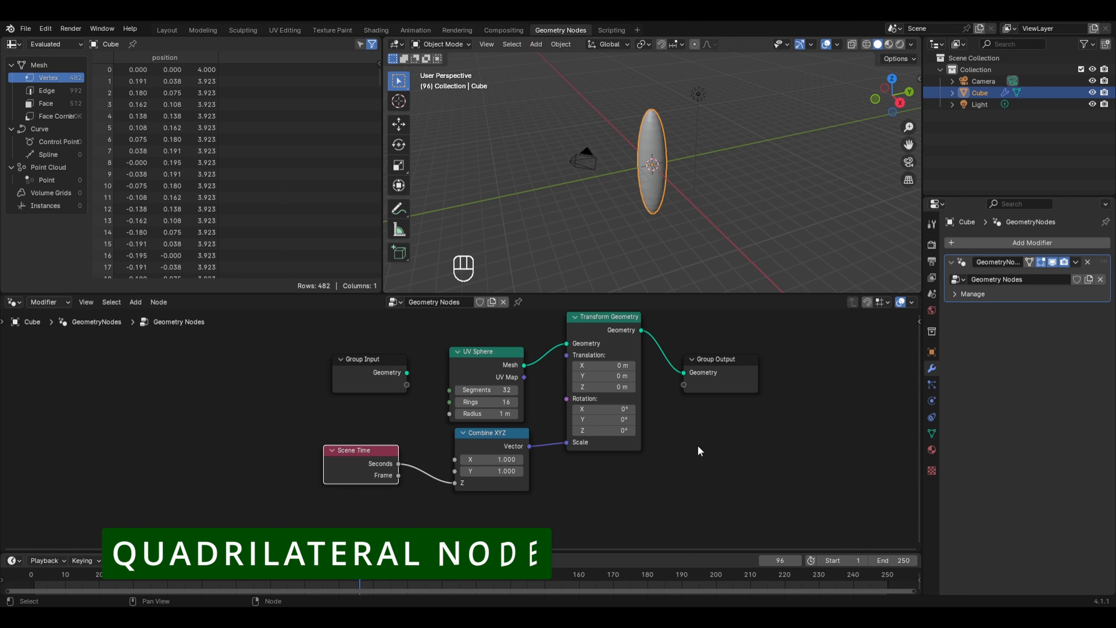
# Replace the UV Sphere, Transform Geometry, Scene Time and Combine XYZ nodes with a Quadrilateral curve node linked to the Group Output
pyautogui.moveTo(684, 473); pyautogui.dragTo(359, 417)
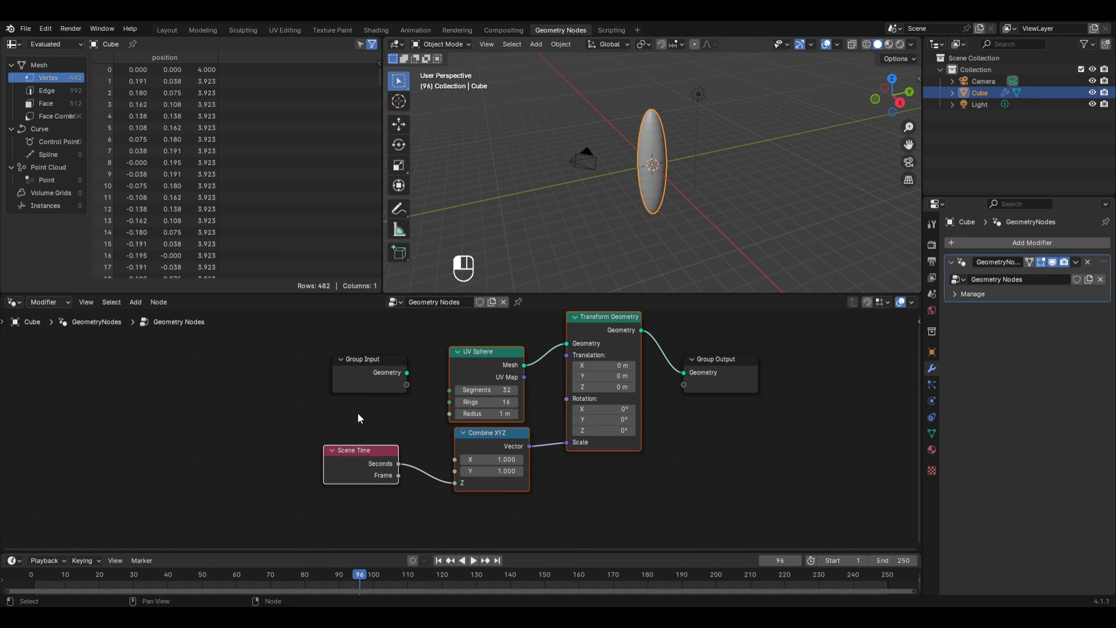
pyautogui.press('Delete')
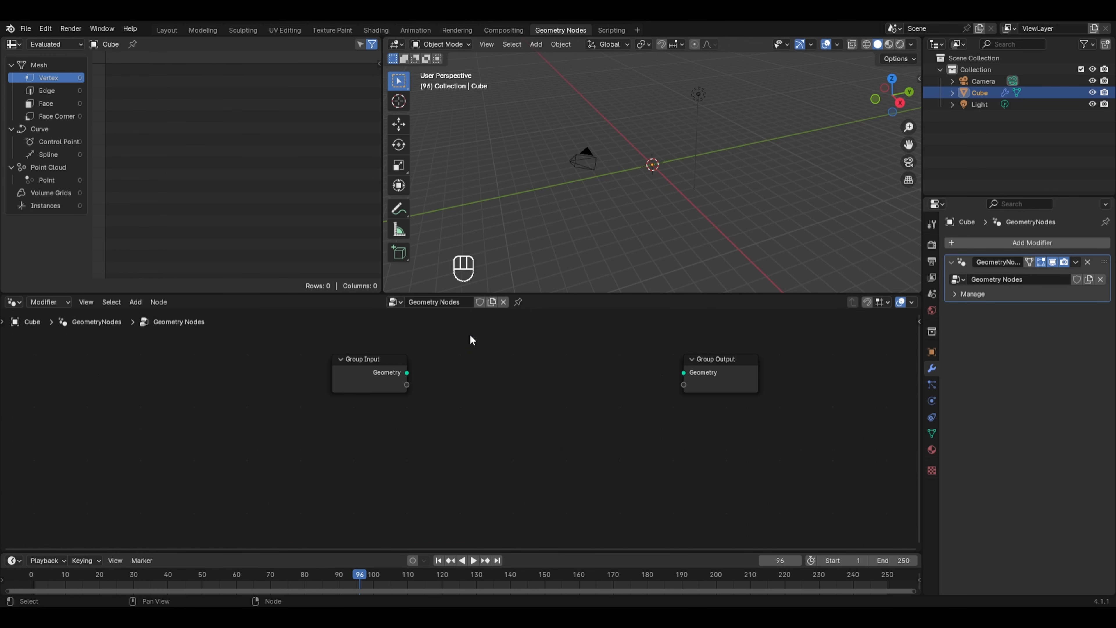
pyautogui.hotkey('shift', 'a')
pyautogui.moveTo(438, 237)
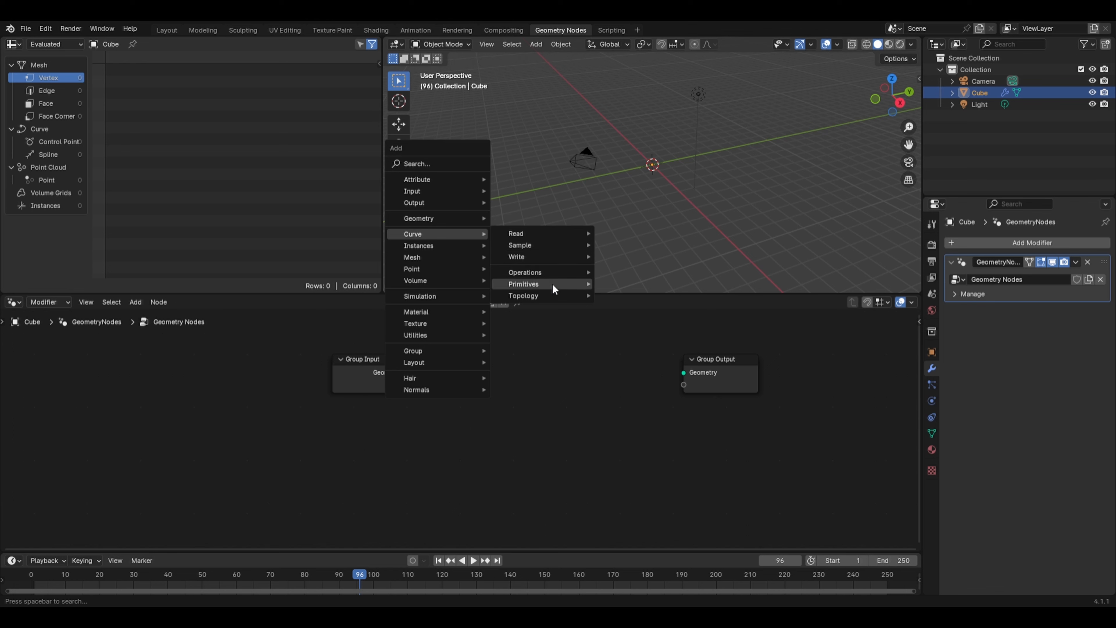
pyautogui.moveTo(554, 289)
pyautogui.click(636, 354)
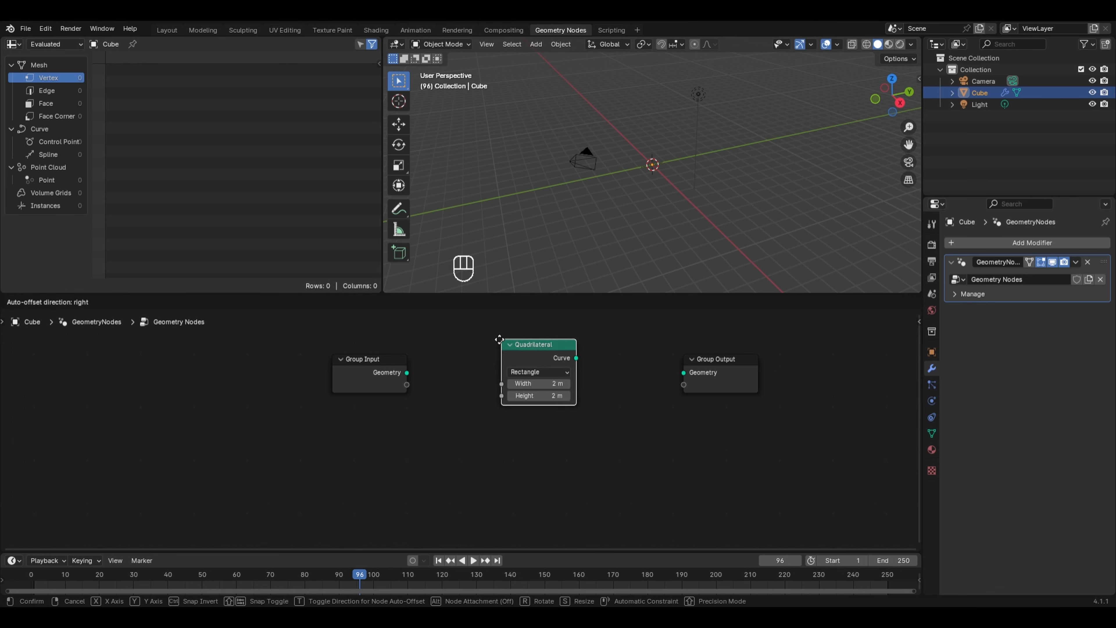
pyautogui.click(493, 352)
pyautogui.moveTo(570, 371); pyautogui.dragTo(683, 372)
# View the quadrilateral from the top and try other Width and Height values in Rectangle mode
pyautogui.press('KP_7')
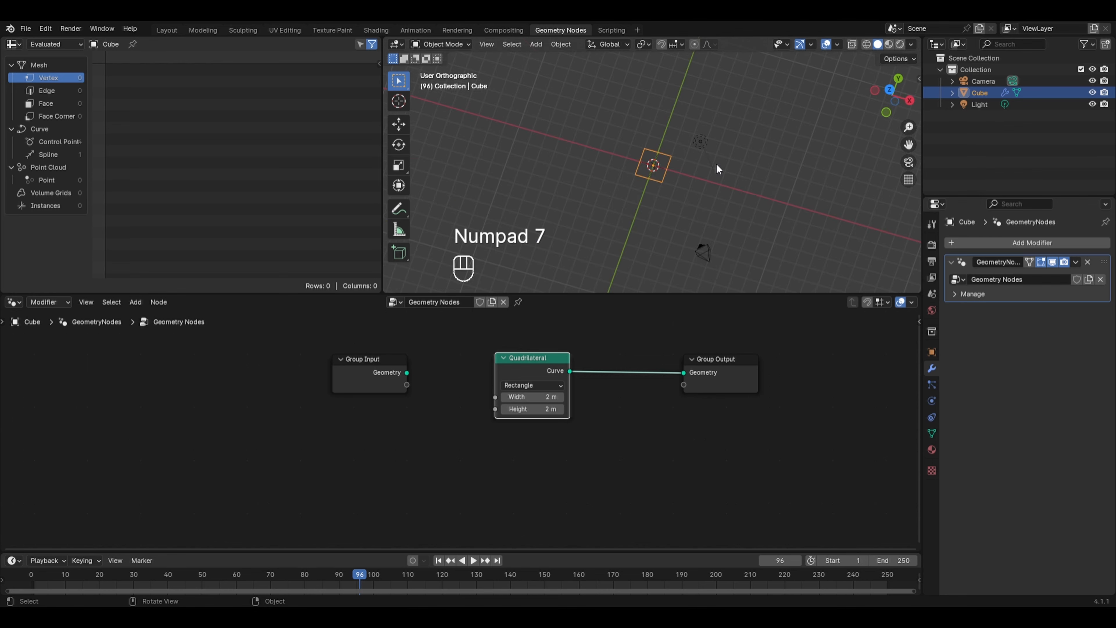
pyautogui.scroll(3, 720, 169)
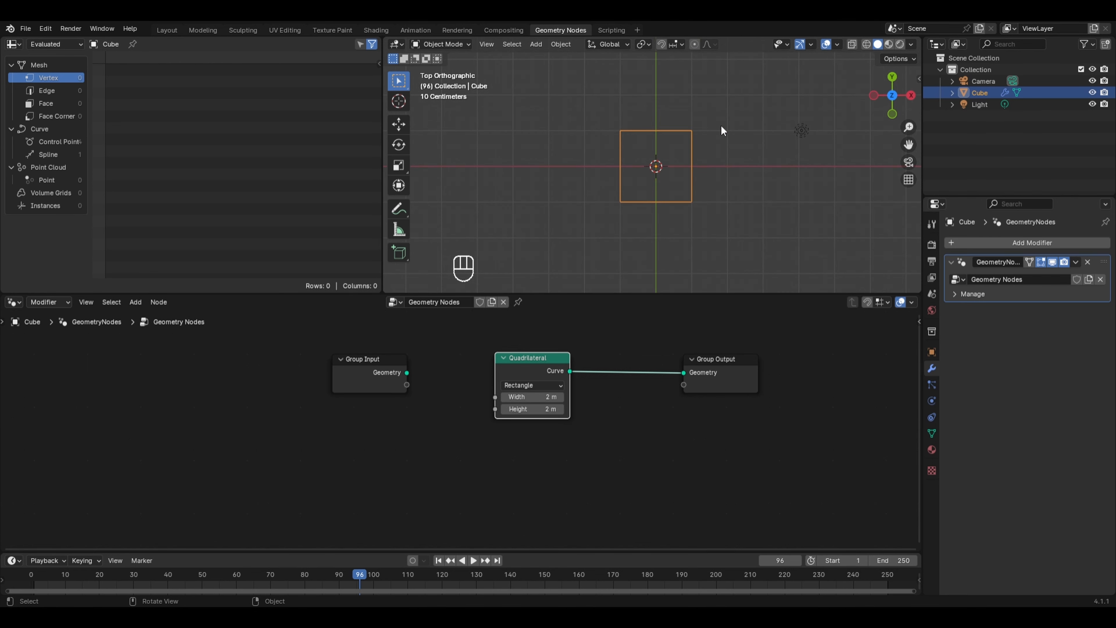
pyautogui.click(558, 386)
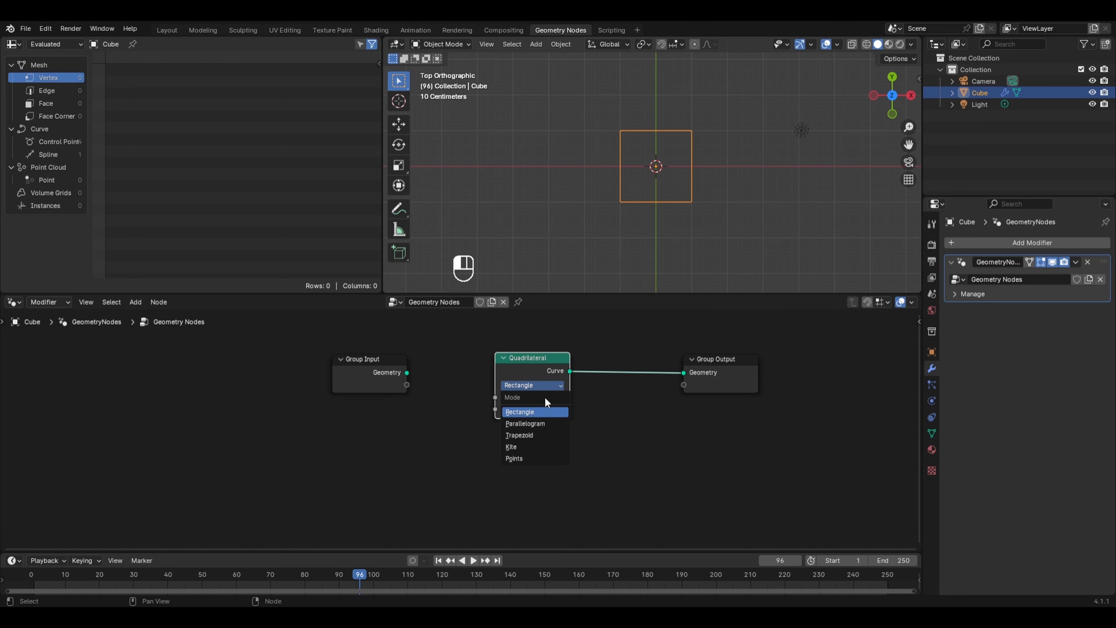
pyautogui.click(523, 413)
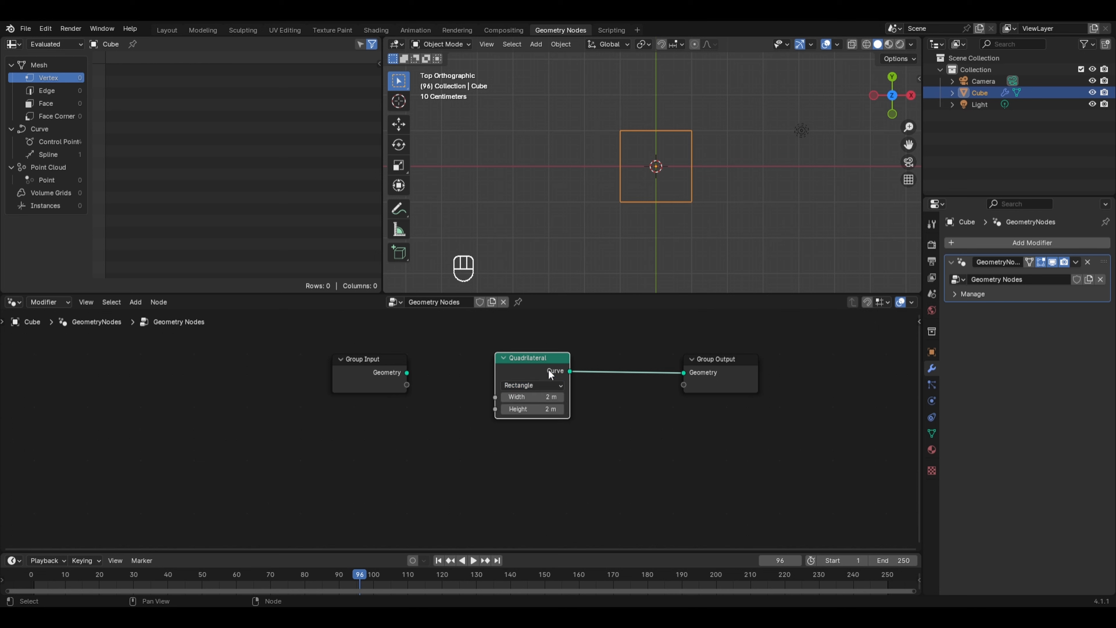
pyautogui.moveTo(521, 398)
pyautogui.mouseDown()
pyautogui.moveTo(801, 411)
pyautogui.moveTo(530, 412)
pyautogui.mouseUp()
pyautogui.rightClick(520, 397)
# Switch the Quadrilateral node to Parallelogram mode and try varying its Width, Height and Offset
pyautogui.click(534, 386)
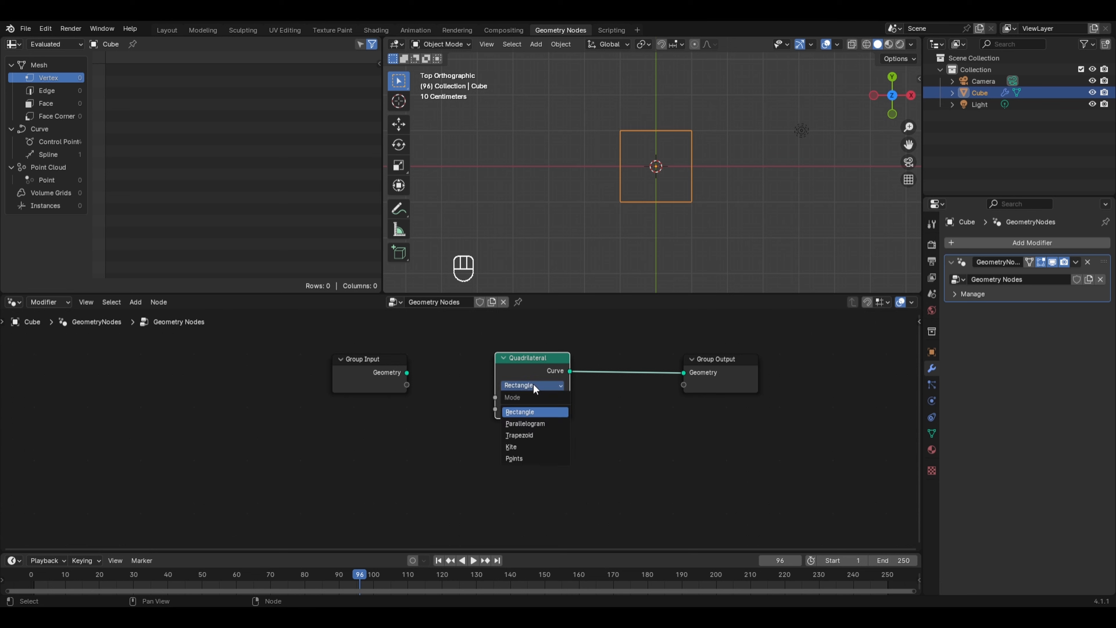
pyautogui.click(528, 423)
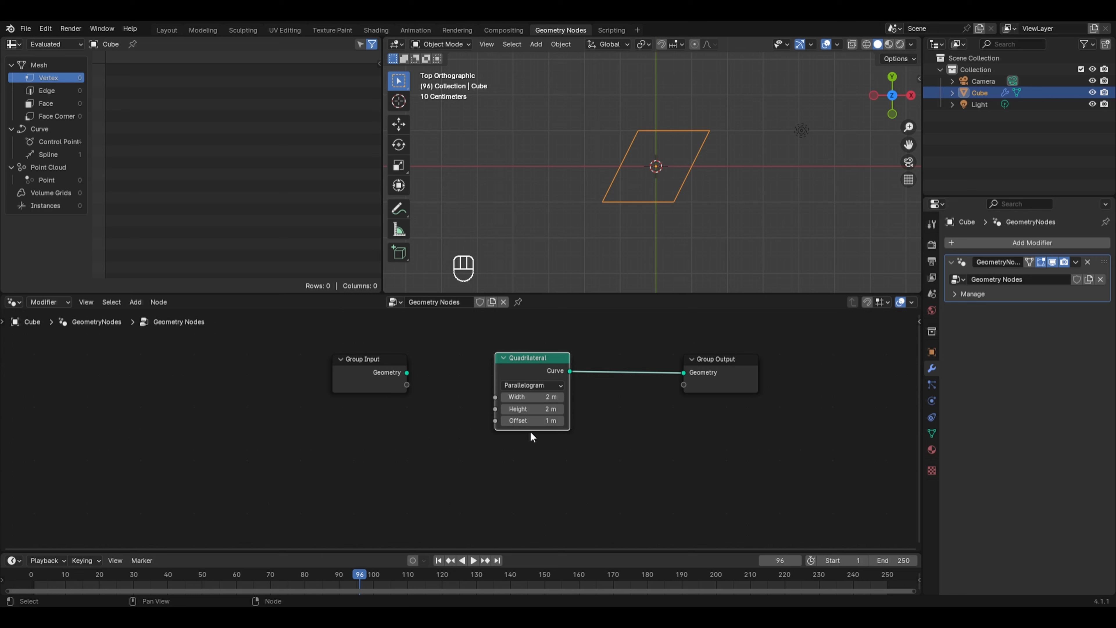
pyautogui.moveTo(531, 397); pyautogui.dragTo(518, 421)
# Switch the Quadrilateral node to Trapezoid mode and try varying its Height, Bottom Width, Top Width and Offset
pyautogui.click(545, 384)
pyautogui.click(522, 434)
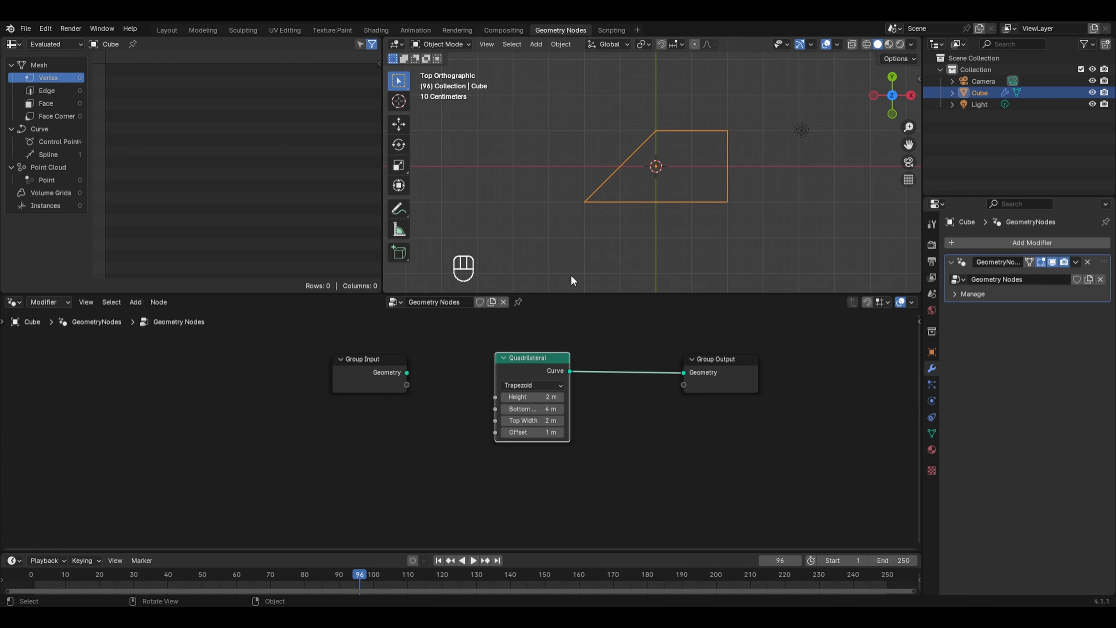
pyautogui.moveTo(532, 397); pyautogui.dragTo(524, 435)
# Switch the Quadrilateral node to Kite mode and try varying its Width, Bottom Height and Top Height
pyautogui.click(528, 385)
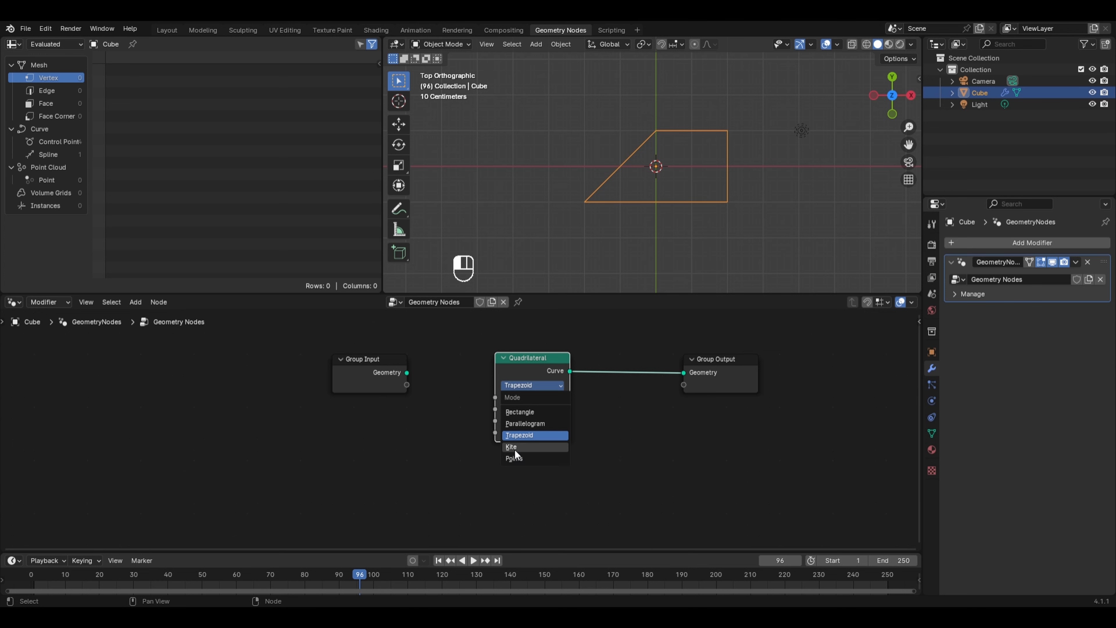
pyautogui.click(513, 446)
pyautogui.moveTo(530, 396); pyautogui.dragTo(553, 420)
pyautogui.rightClick(588, 396)
pyautogui.rightClick(579, 409)
pyautogui.rightClick(553, 420)
# Switch the Quadrilateral node to Points mode and try moving Point 1 along X and Y
pyautogui.click(530, 384)
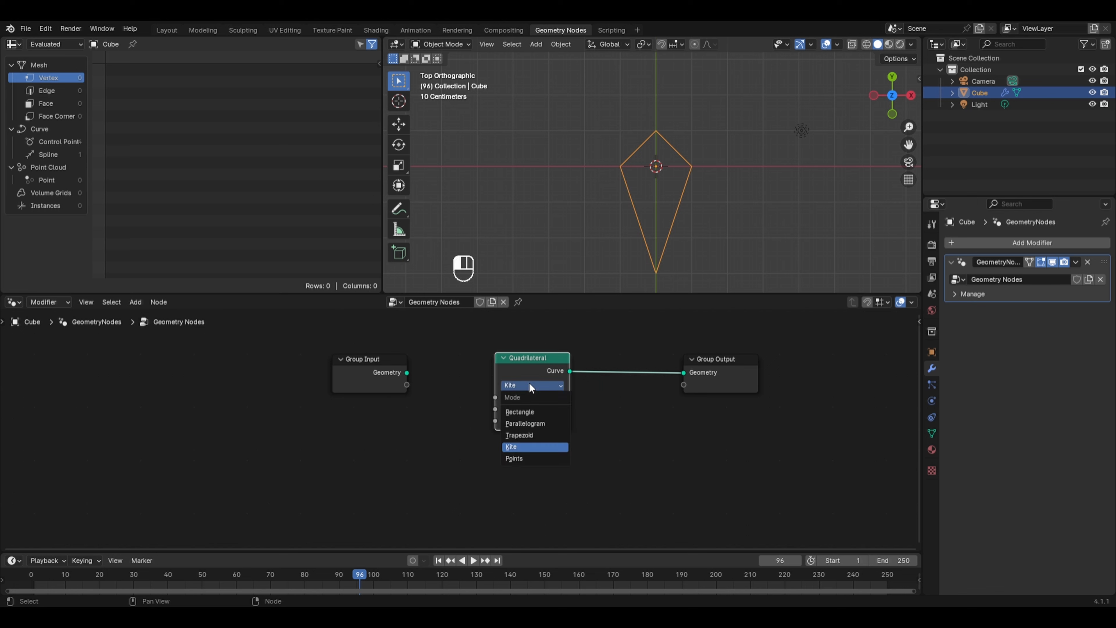
pyautogui.click(530, 458)
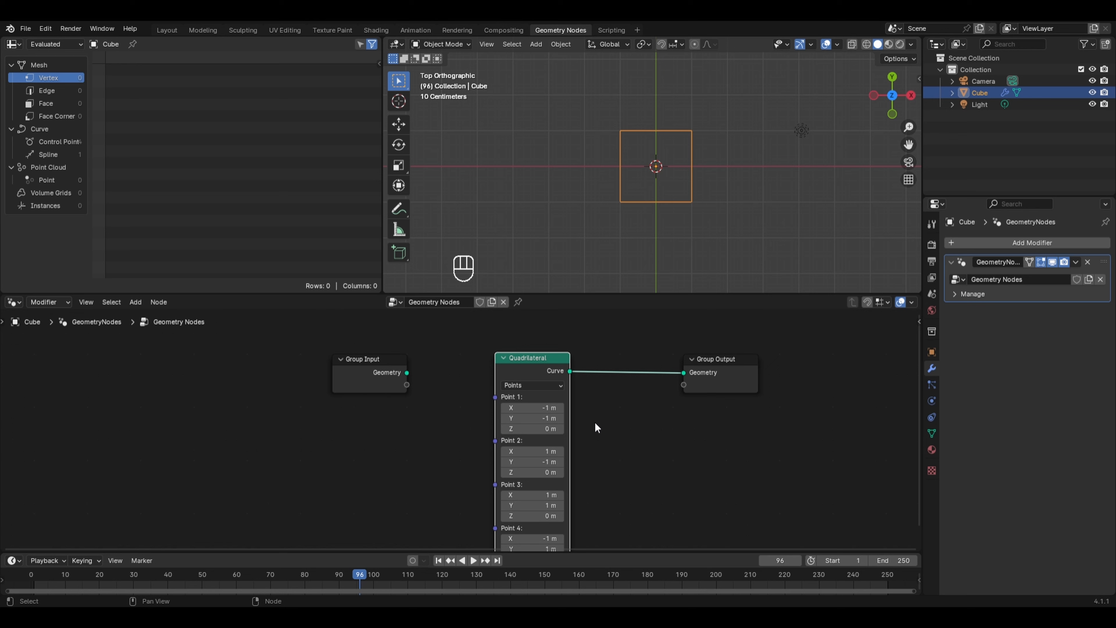
pyautogui.scroll(-1, 527, 405)
pyautogui.moveTo(527, 405); pyautogui.dragTo(580, 370, button='middle')
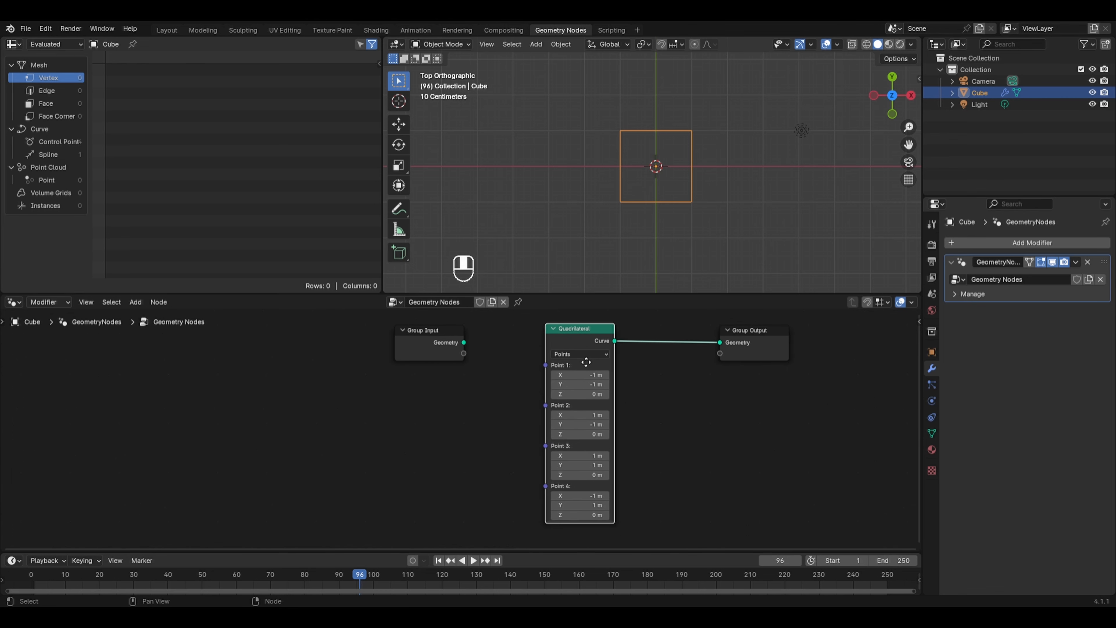
pyautogui.moveTo(580, 372)
pyautogui.mouseDown()
pyautogui.moveTo(623, 373)
pyautogui.moveTo(451, 373)
pyautogui.moveTo(579, 373)
pyautogui.mouseUp()
pyautogui.moveTo(579, 384)
pyautogui.mouseDown()
pyautogui.moveTo(629, 384)
pyautogui.moveTo(581, 384)
pyautogui.mouseUp()
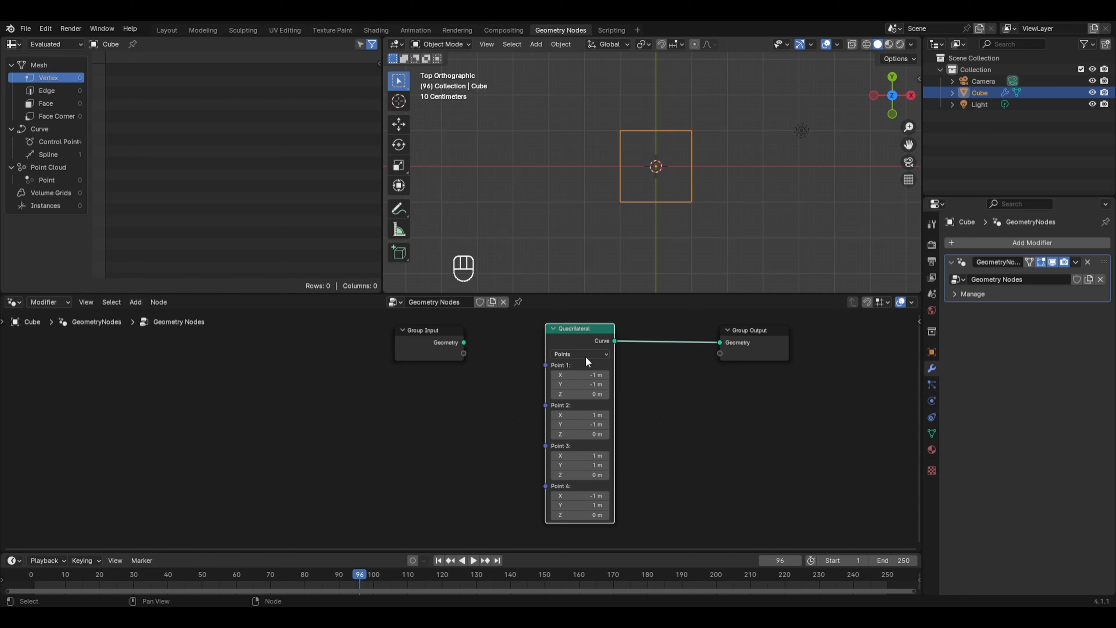
# Set the Quadrilateral node back to Kite mode
pyautogui.click(584, 354)
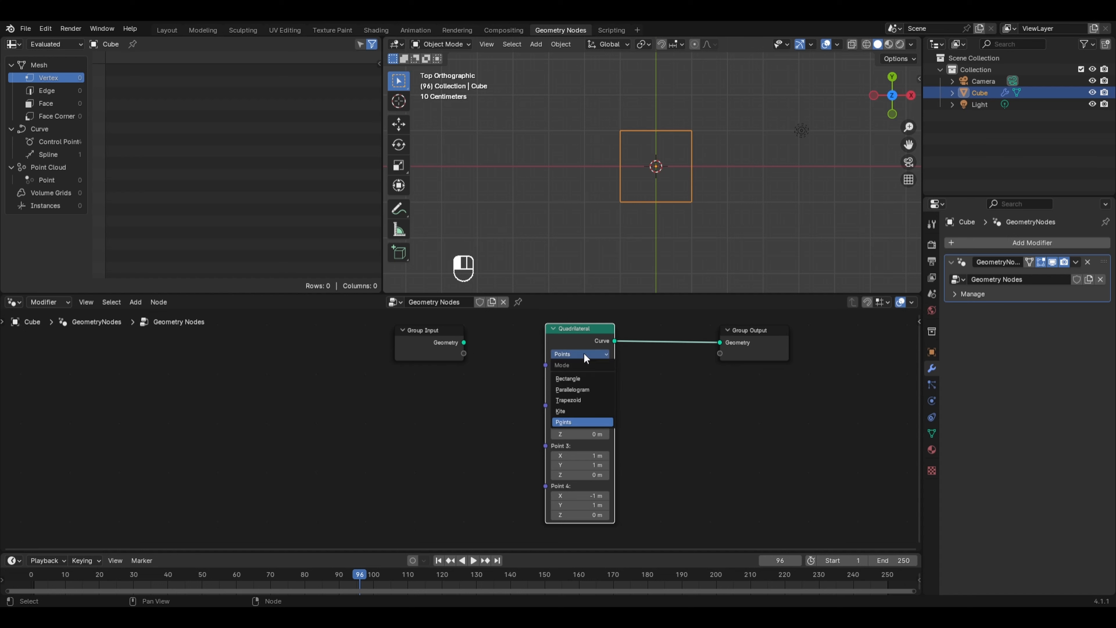
pyautogui.click(564, 410)
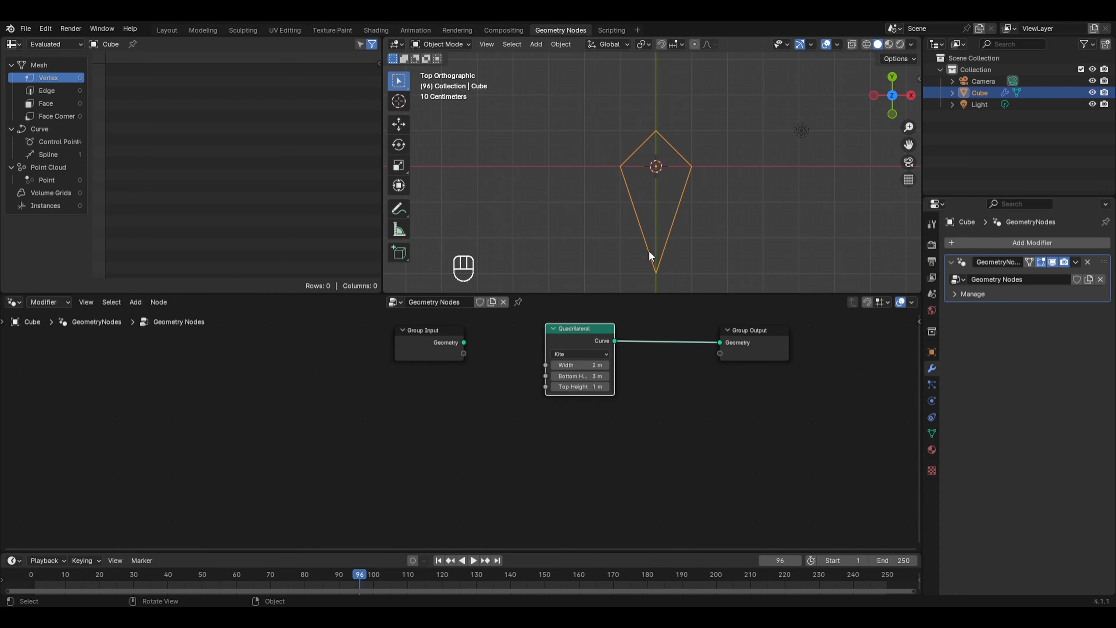
pyautogui.moveTo(689, 345); pyautogui.dragTo(699, 408, button='middle')
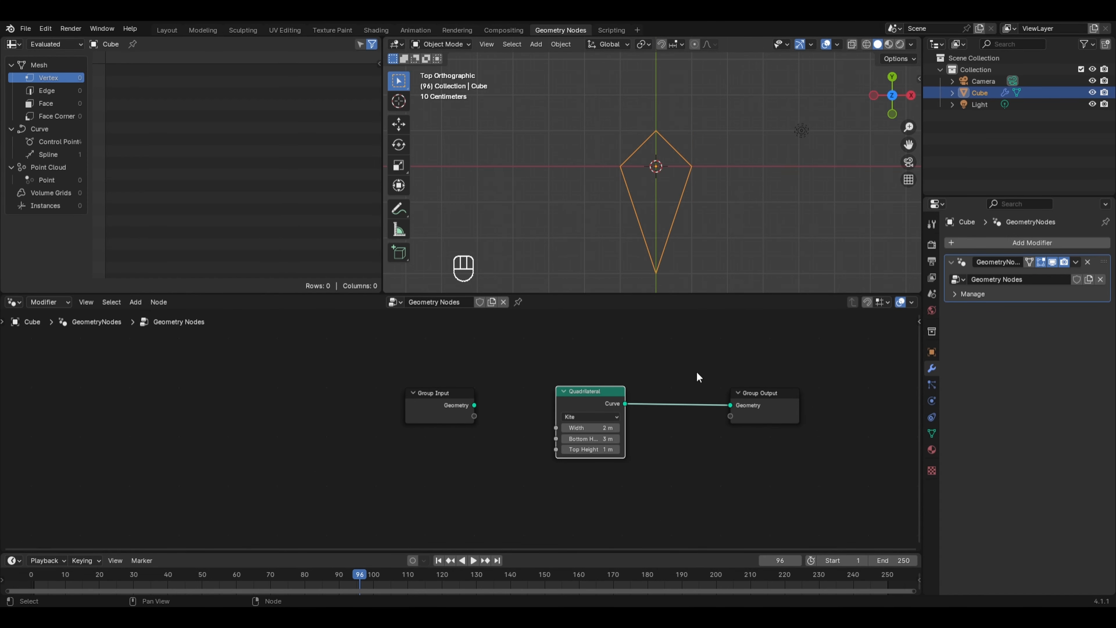
# Insert a Fill Curve node between the Quadrilateral and the Group Output and set it to N-gons
pyautogui.hotkey('shift', 'a')
pyautogui.moveTo(683, 377)
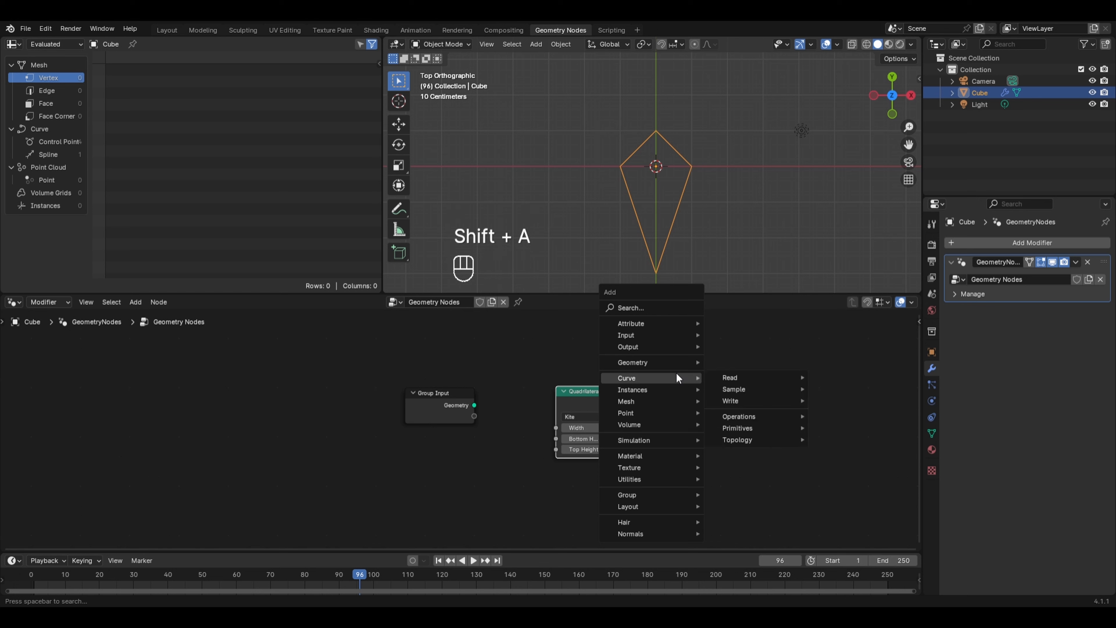
pyautogui.moveTo(725, 408)
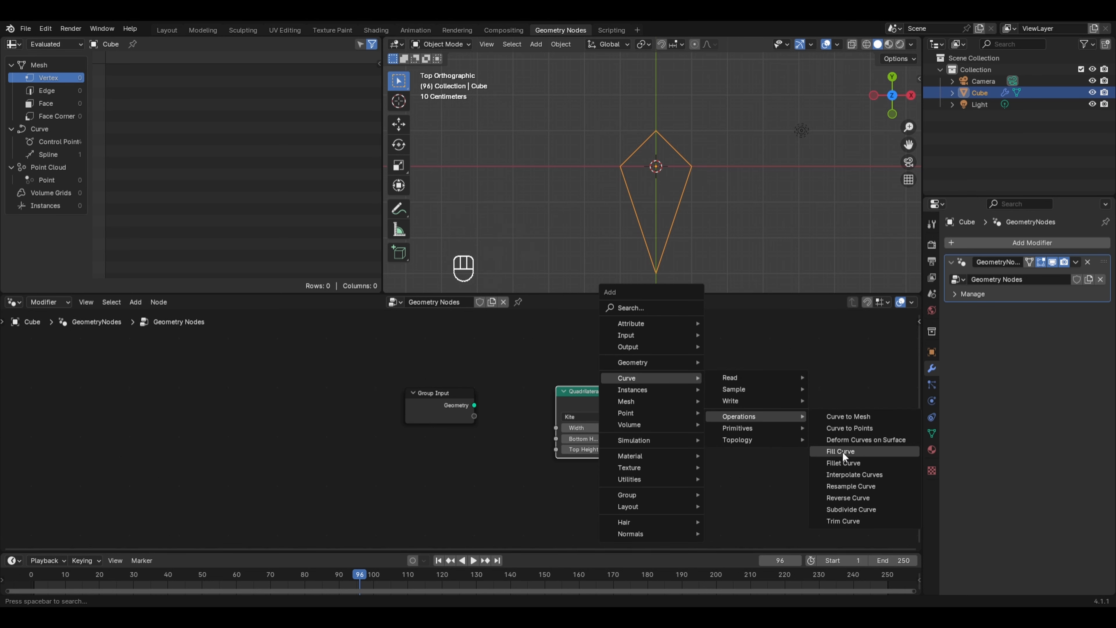
pyautogui.click(841, 452)
pyautogui.click(664, 377)
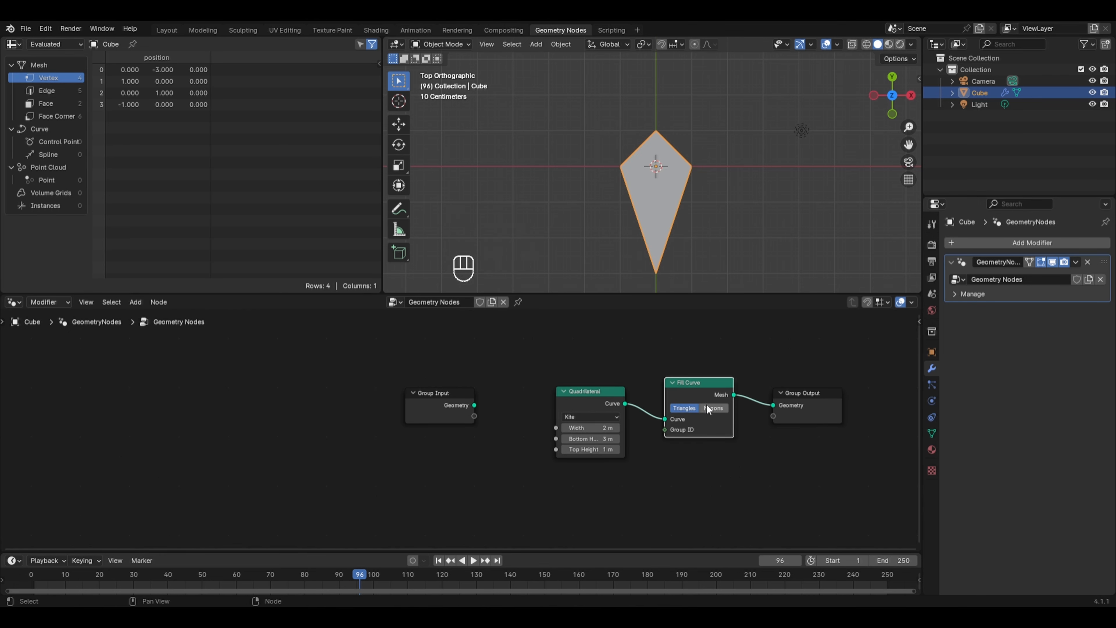
pyautogui.click(713, 408)
pyautogui.moveTo(701, 184); pyautogui.dragTo(683, 155, button='middle')
pyautogui.scroll(3, 750, 428)
# Make room before the Group Output and insert an Extrude Mesh node after Fill Curve
pyautogui.moveTo(738, 374); pyautogui.dragTo(522, 367, button='middle')
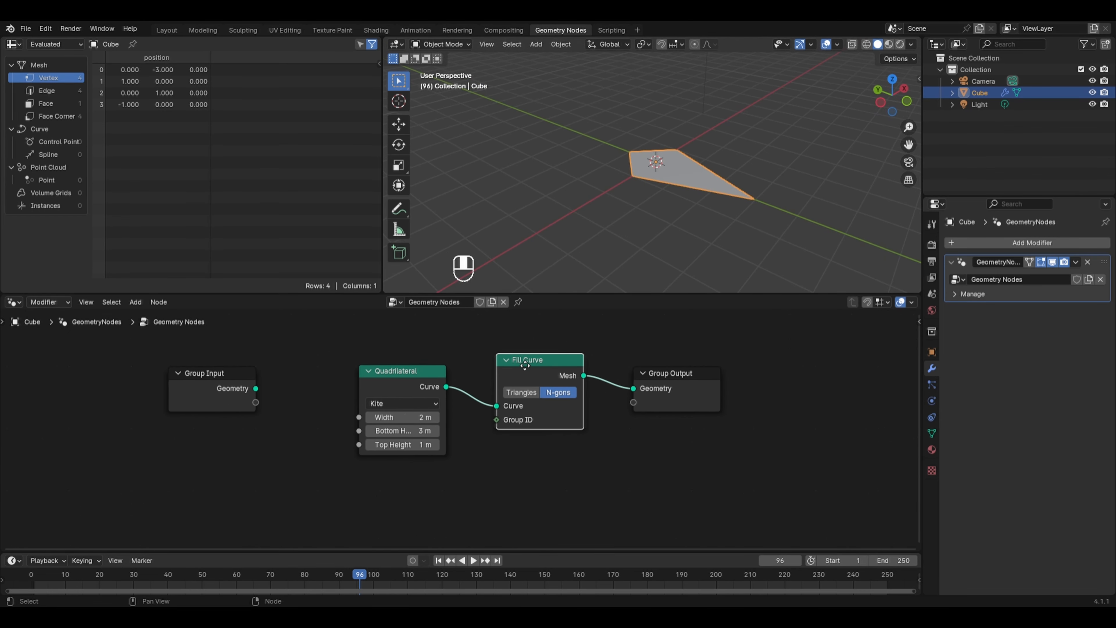
pyautogui.moveTo(728, 378); pyautogui.dragTo(820, 377)
pyautogui.hotkey('shift', 'a')
pyautogui.moveTo(591, 381)
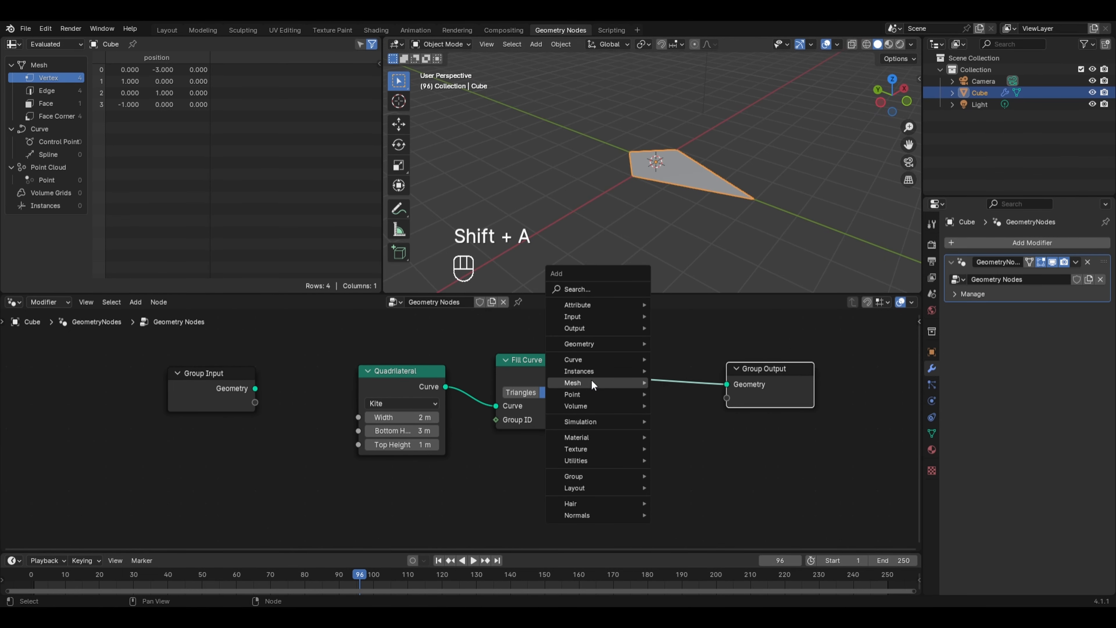
pyautogui.moveTo(690, 418)
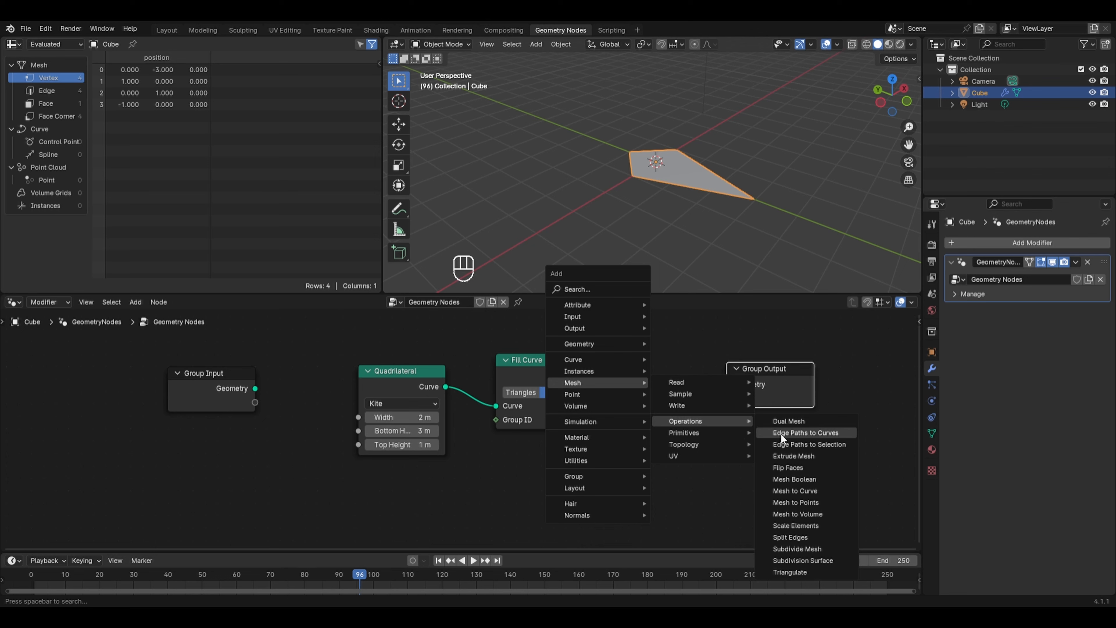
pyautogui.click(793, 456)
pyautogui.click(736, 431)
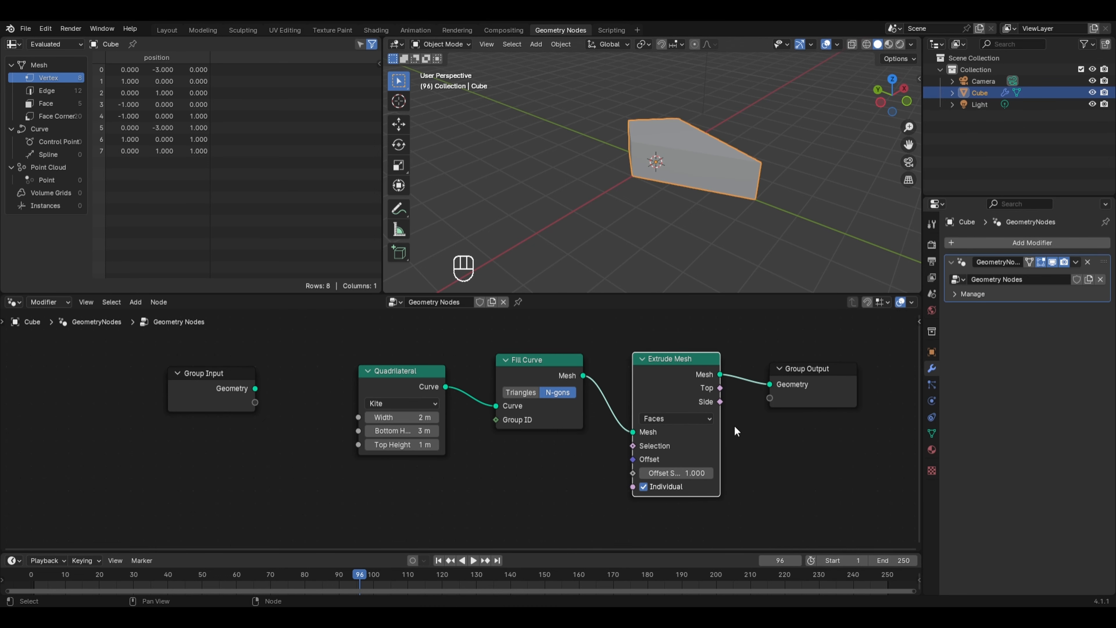
# Set the Extrude Mesh node's Offset Scale to 0.4, and reduce it to 0.2
pyautogui.click(698, 472)
pyautogui.write('0.4')
pyautogui.press('Return')
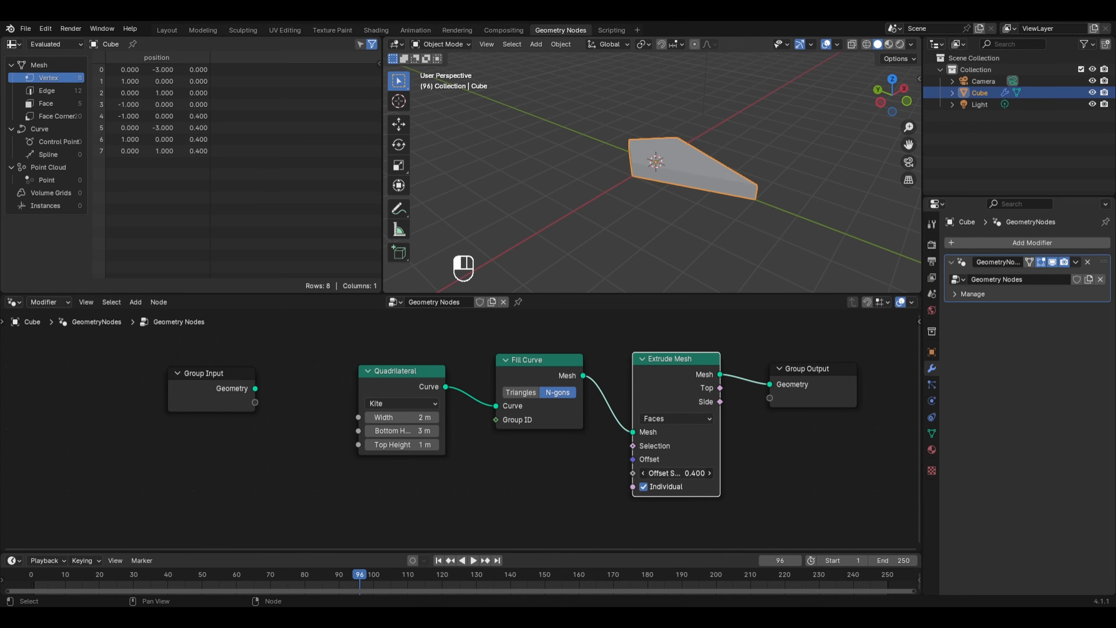
pyautogui.moveTo(676, 472)
pyautogui.mouseDown()
pyautogui.moveTo(650, 473)
pyautogui.moveTo(668, 472)
pyautogui.mouseUp()
pyautogui.scroll(3, 801, 203)
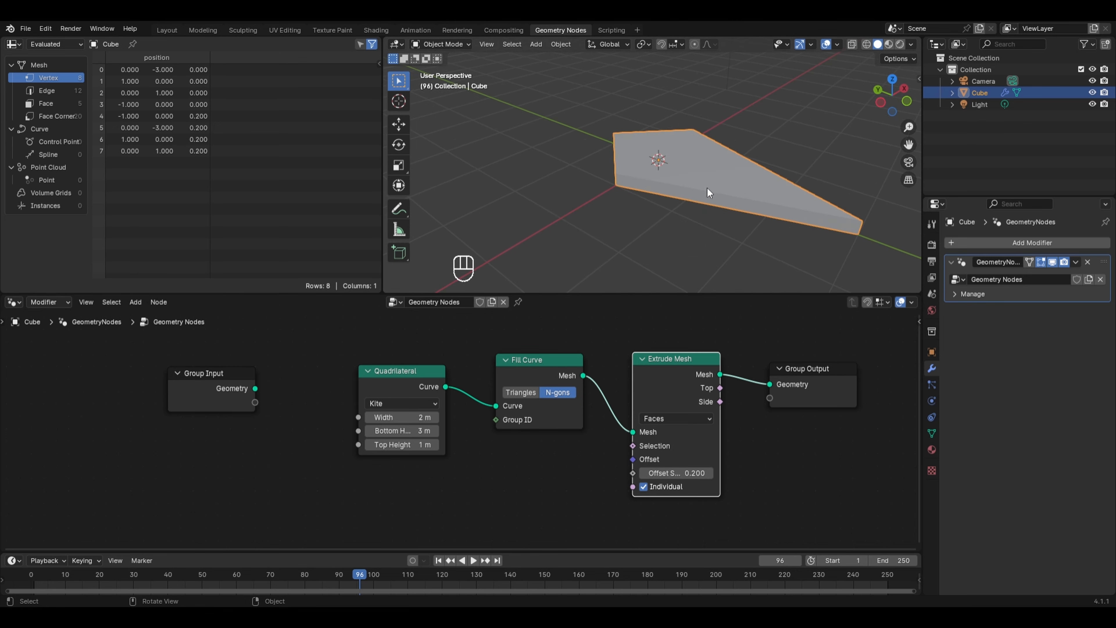
pyautogui.moveTo(708, 175); pyautogui.dragTo(772, 266, button='middle')
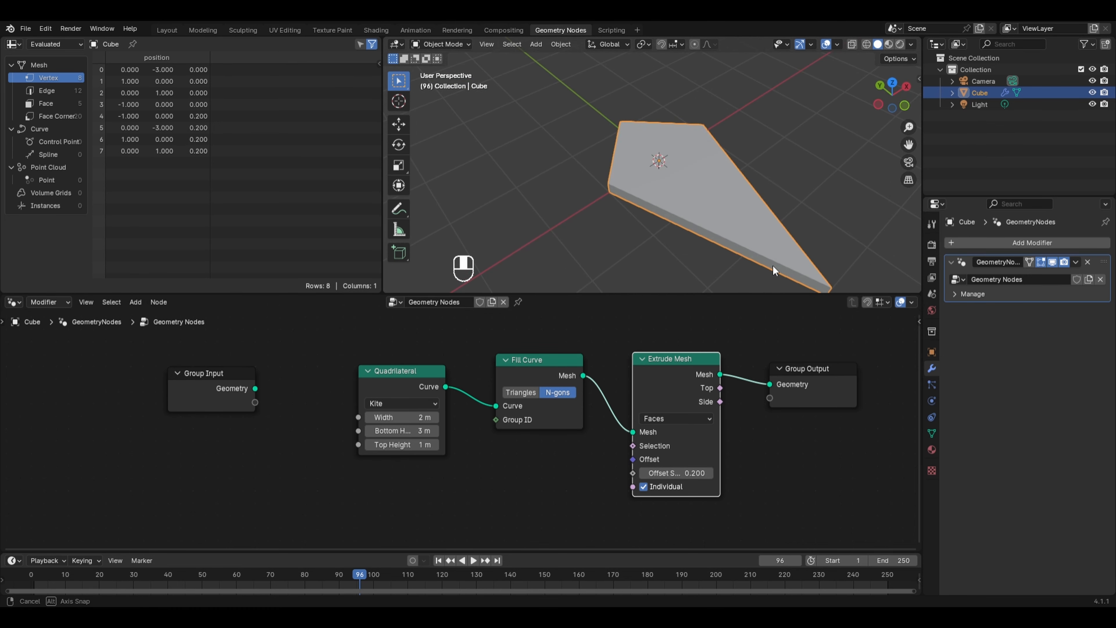
# Move the Group Output aside and insert a Scale Elements node after Extrude Mesh
pyautogui.moveTo(825, 386); pyautogui.dragTo(884, 377)
pyautogui.scroll(-1, 764, 414)
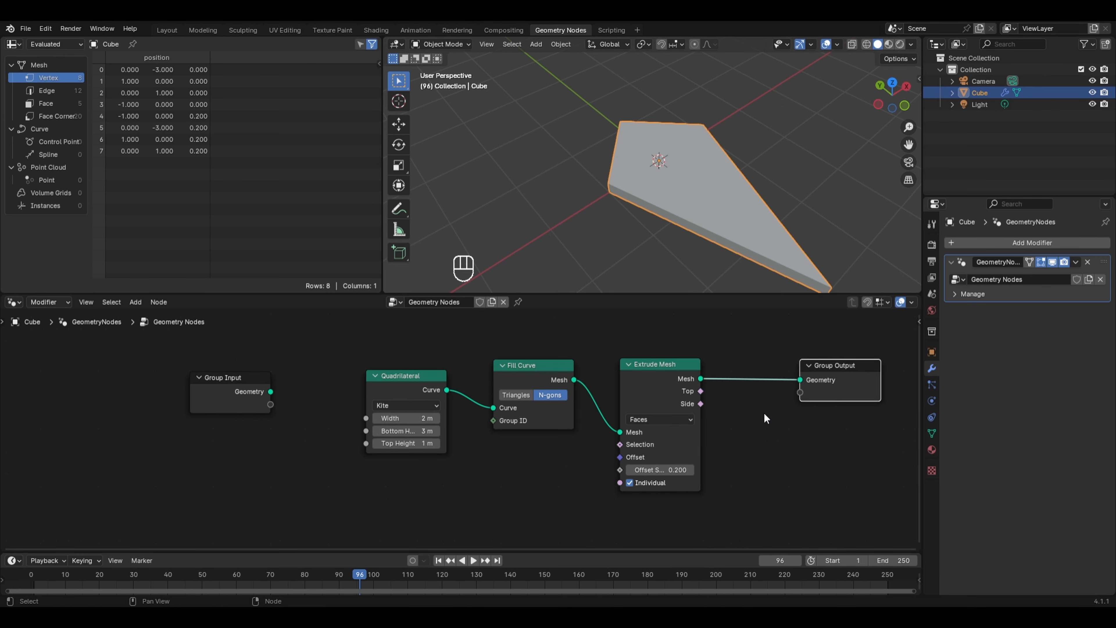
pyautogui.hotkey('shift', 'a')
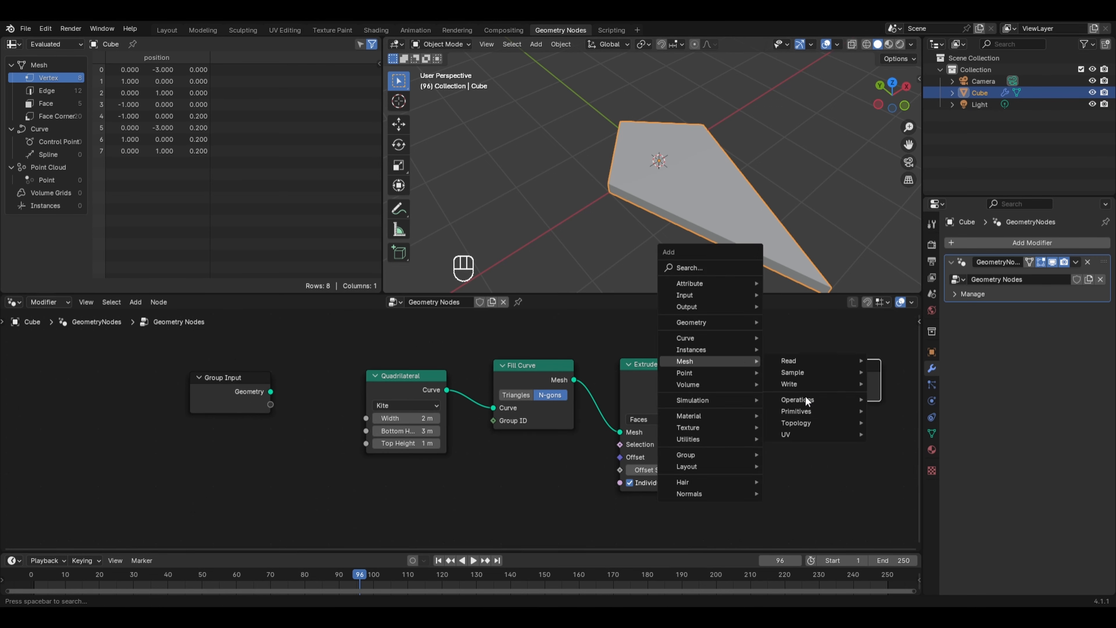
pyautogui.moveTo(801, 399)
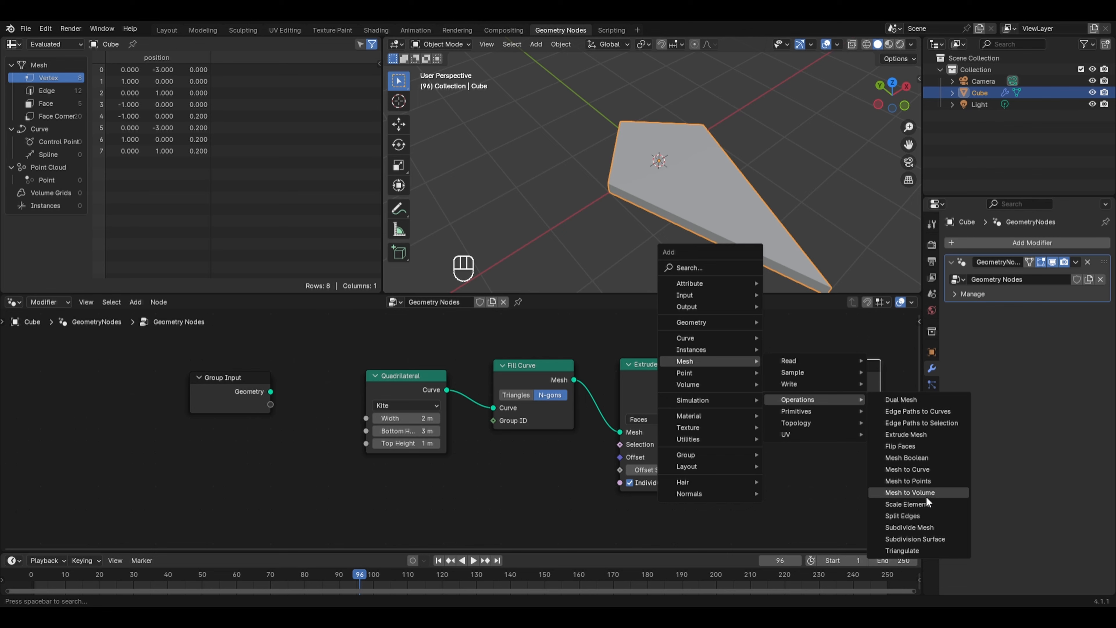
pyautogui.click(923, 504)
pyautogui.click(744, 354)
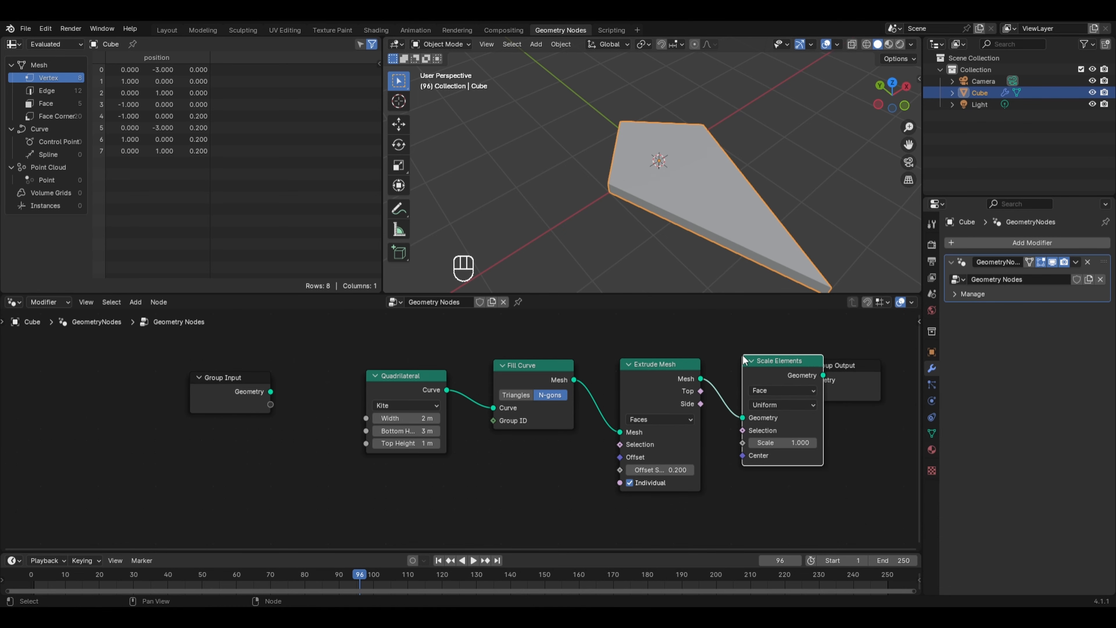
# Link Extrude Mesh's Top output to Scale Elements' Selection and set its Scale to 0.8
pyautogui.moveTo(790, 443)
pyautogui.mouseDown()
pyautogui.moveTo(751, 443)
pyautogui.moveTo(807, 443)
pyautogui.moveTo(790, 443)
pyautogui.mouseUp()
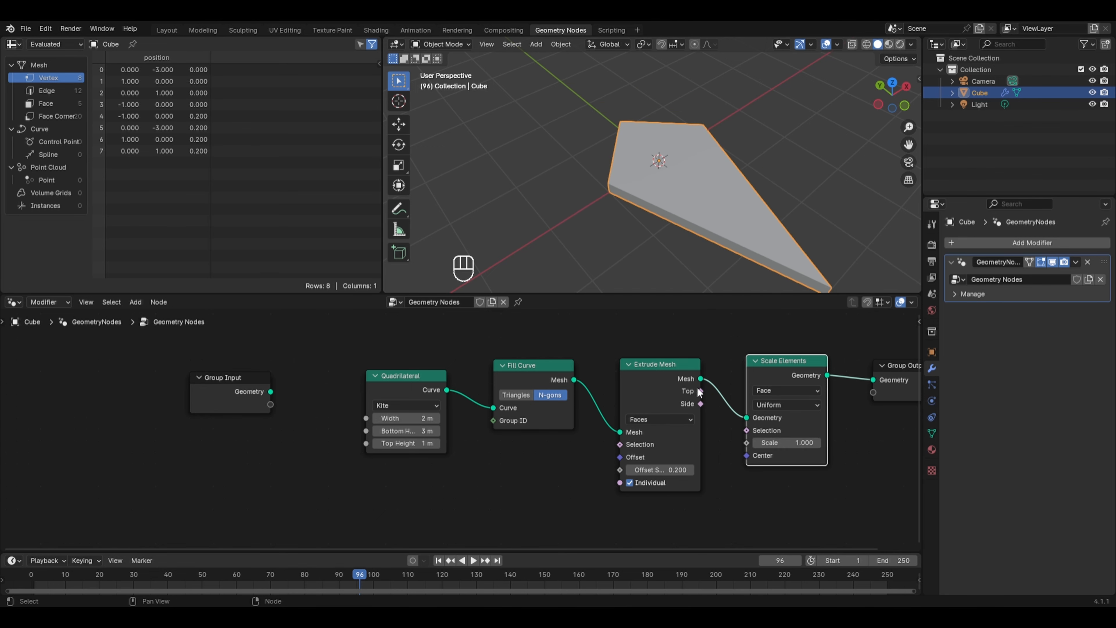
pyautogui.moveTo(700, 391); pyautogui.dragTo(755, 443)
pyautogui.moveTo(720, 234); pyautogui.dragTo(672, 153, button='middle')
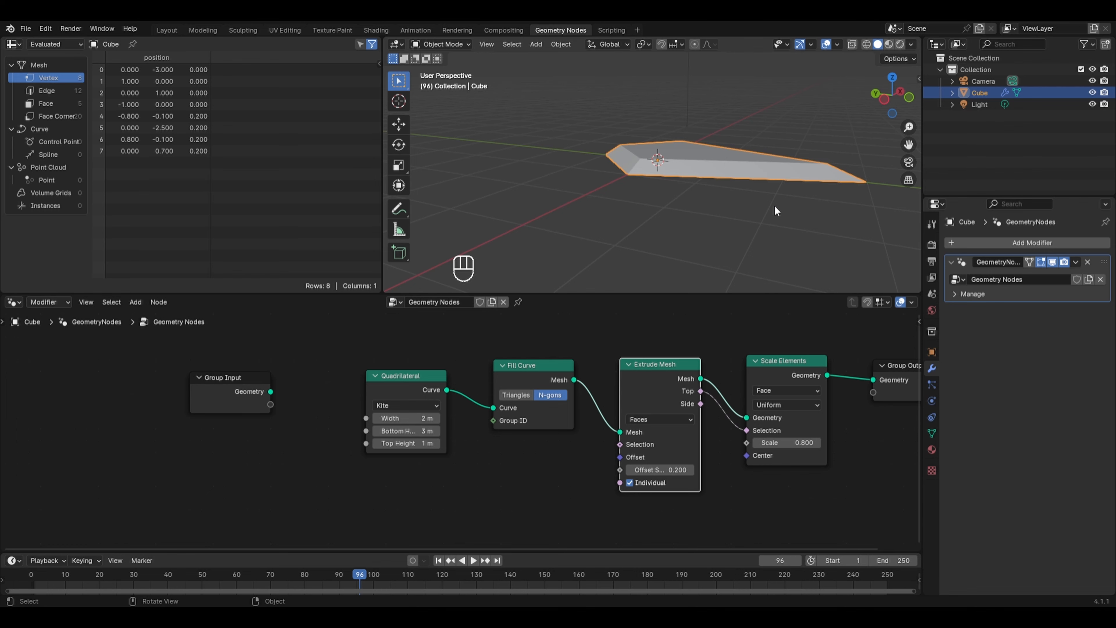
pyautogui.moveTo(774, 205); pyautogui.dragTo(751, 256, button='middle')
# Make room before the Group Output and insert a Dual Mesh node after Scale Elements
pyautogui.moveTo(804, 364); pyautogui.dragTo(532, 375, button='middle')
pyautogui.moveTo(632, 376); pyautogui.dragTo(798, 373)
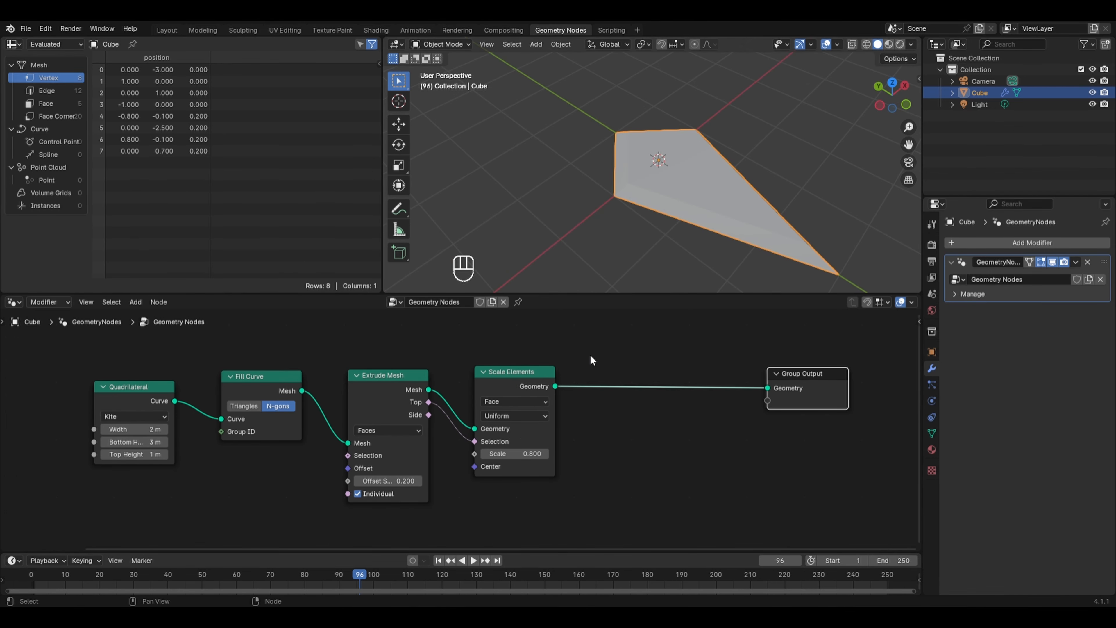
pyautogui.hotkey('shift', 'a')
pyautogui.moveTo(589, 355)
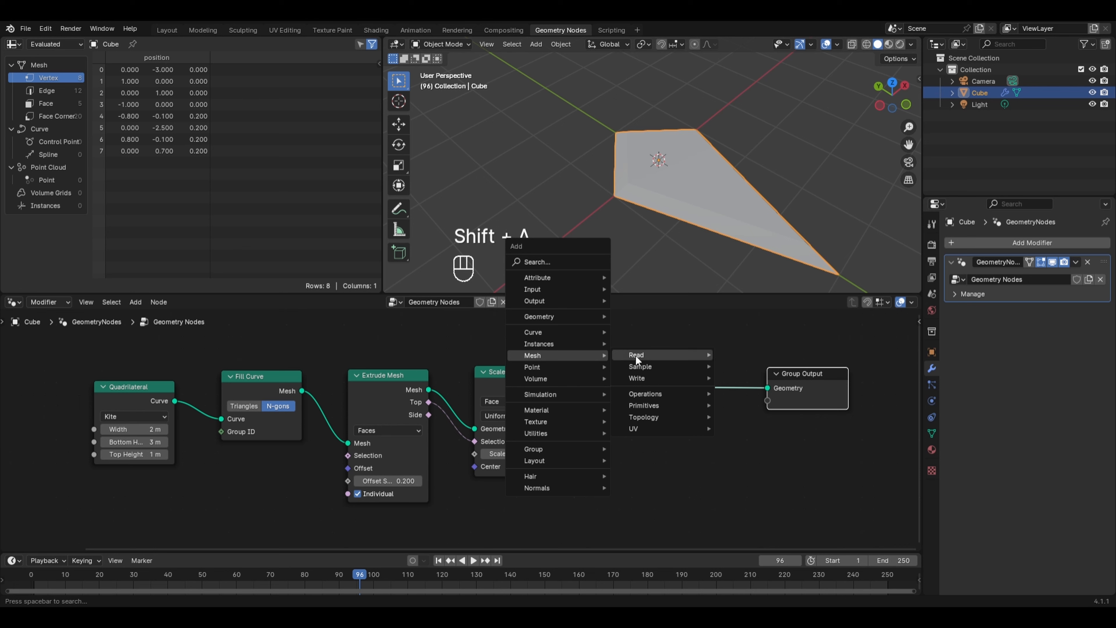
pyautogui.moveTo(644, 394)
pyautogui.click(732, 393)
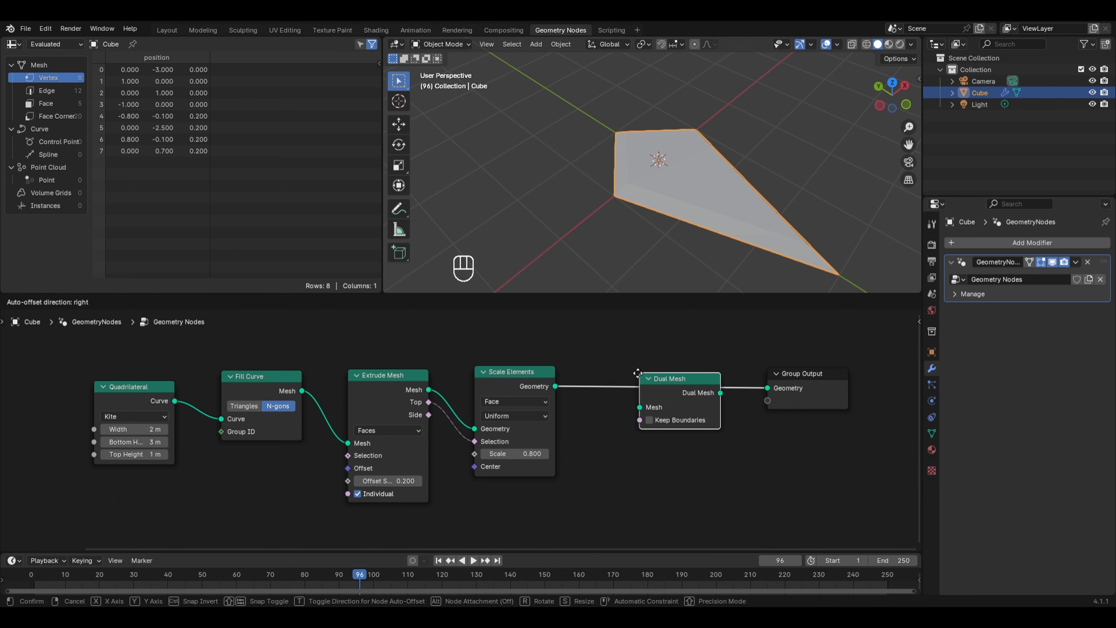
pyautogui.click(607, 387)
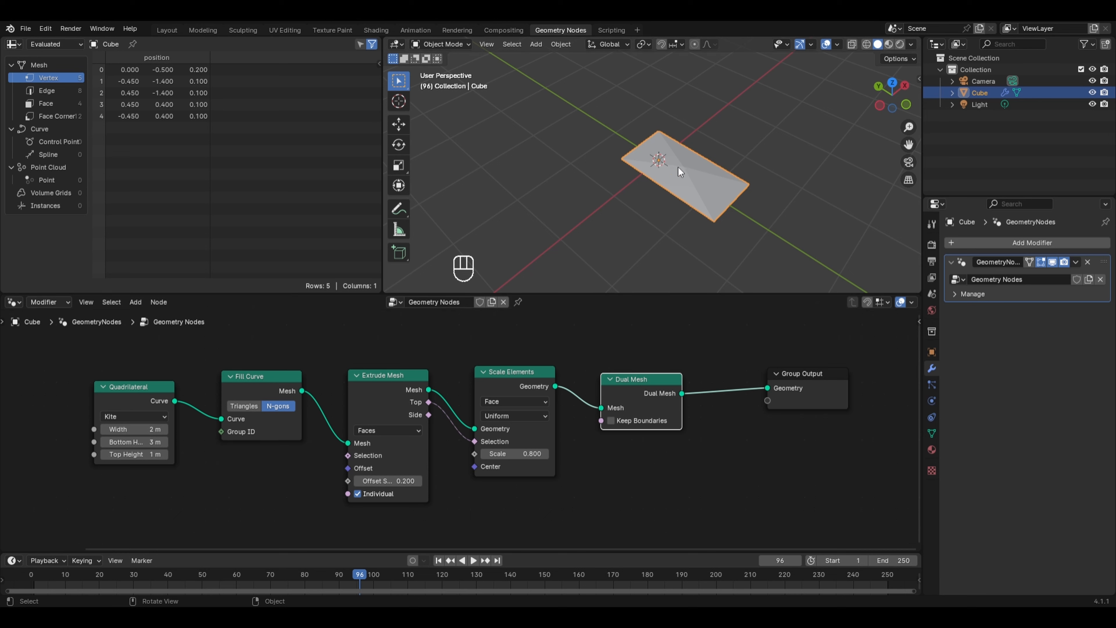
# Insert a Split Edges node between Dual Mesh and the Group Output
pyautogui.scroll(1, 692, 211)
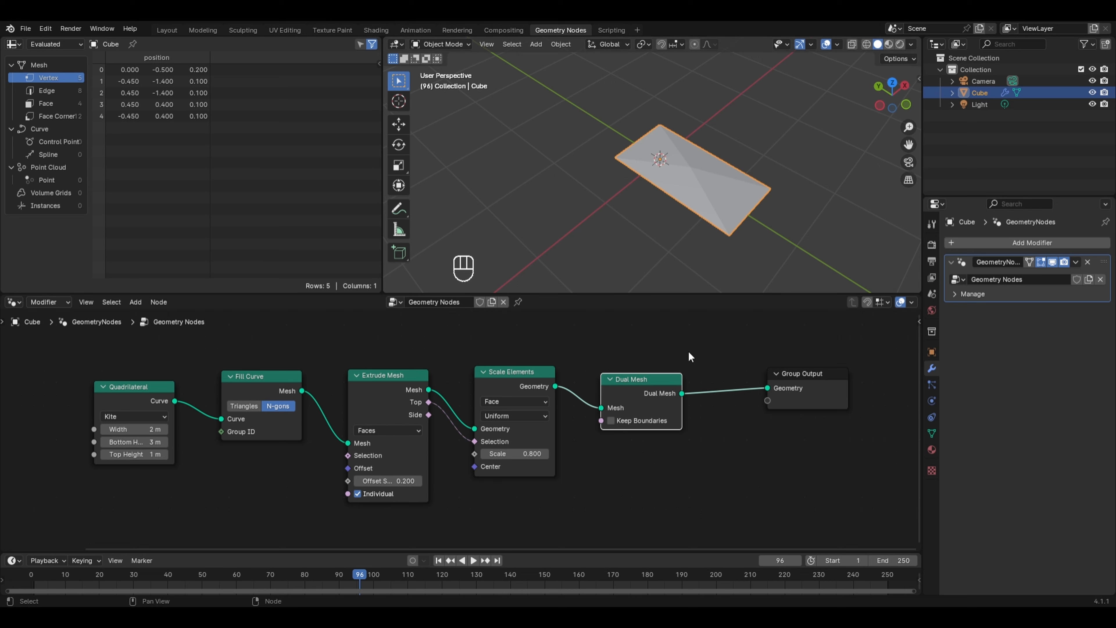
pyautogui.hotkey('shift', 'a')
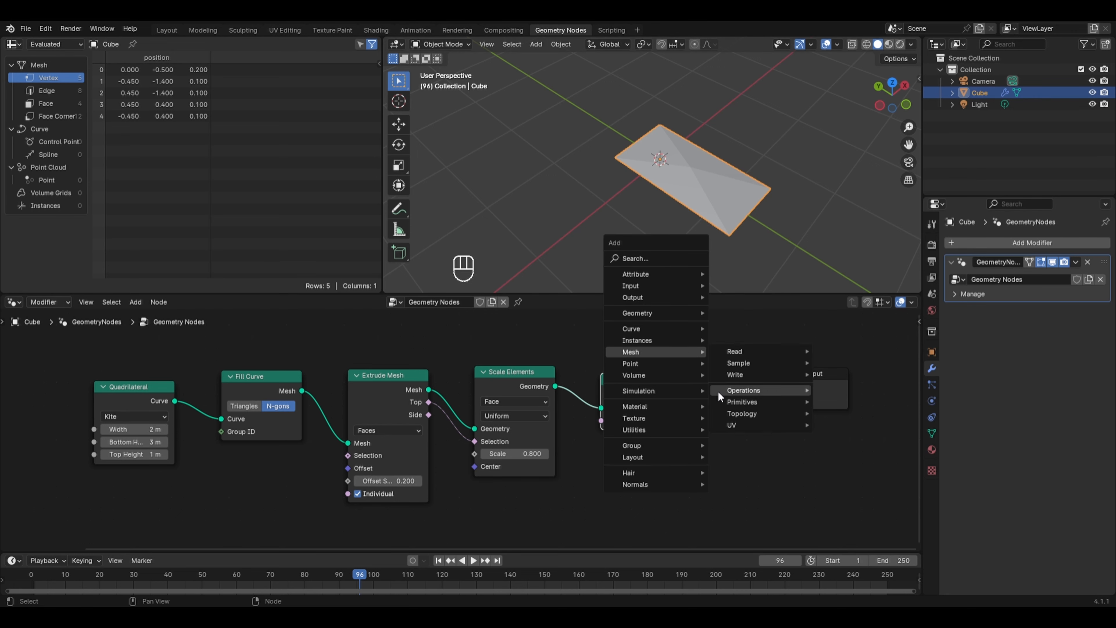
pyautogui.moveTo(718, 391)
pyautogui.click(855, 504)
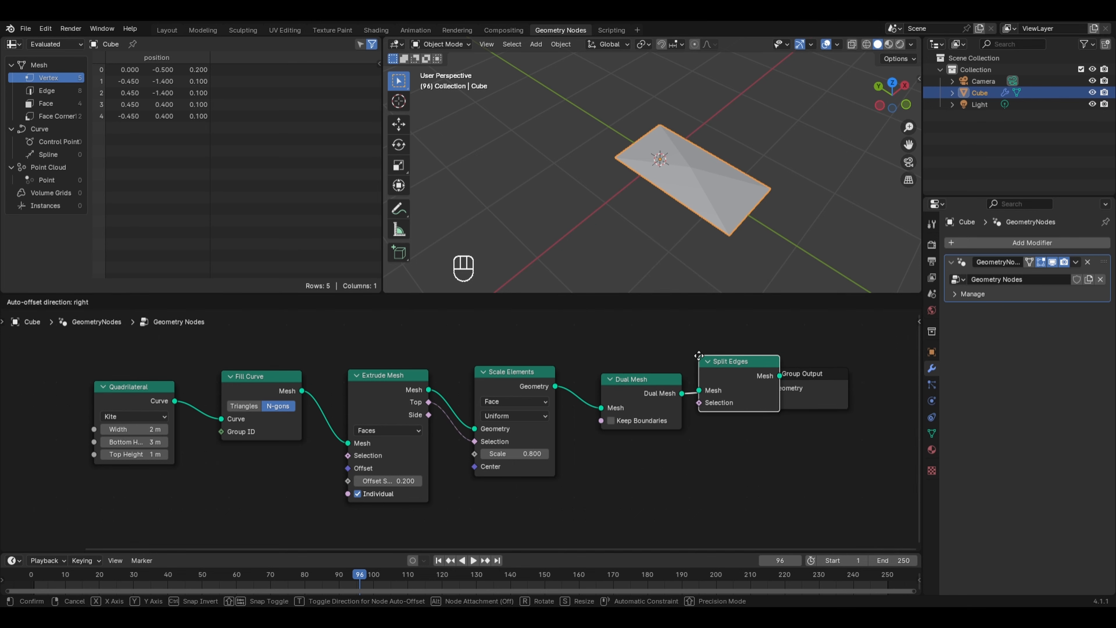
pyautogui.click(793, 378)
# Duplicate the Scale Elements node, insert the copy after Split Edges, and set its Scale to 0.93
pyautogui.moveTo(793, 377); pyautogui.dragTo(507, 383, button='middle')
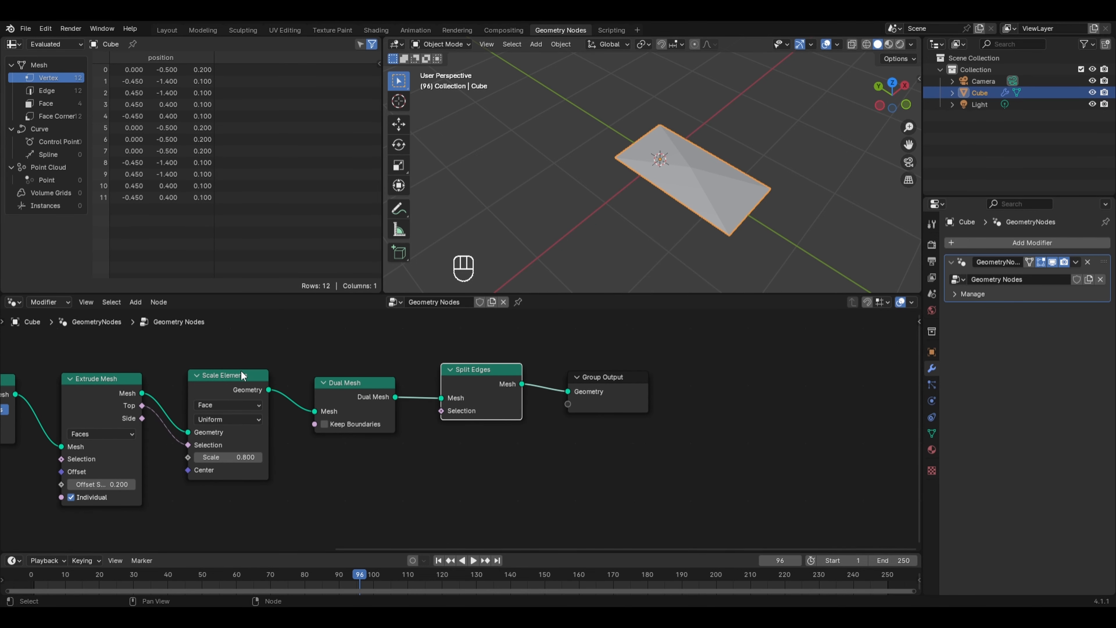
pyautogui.moveTo(225, 356); pyautogui.dragTo(239, 397)
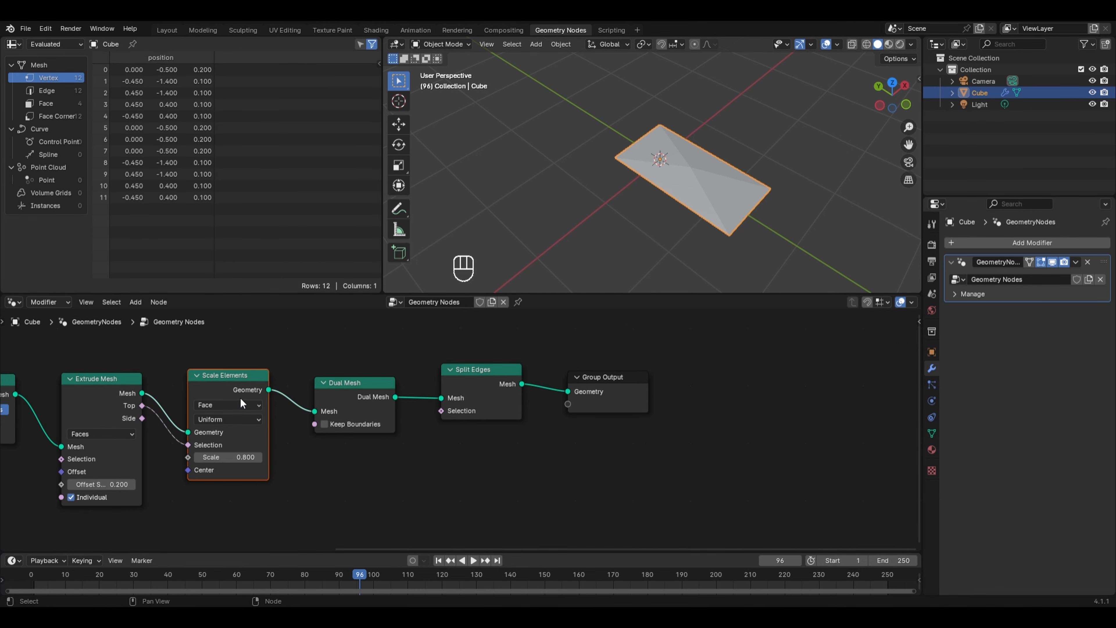
pyautogui.hotkey('shift', 'd')
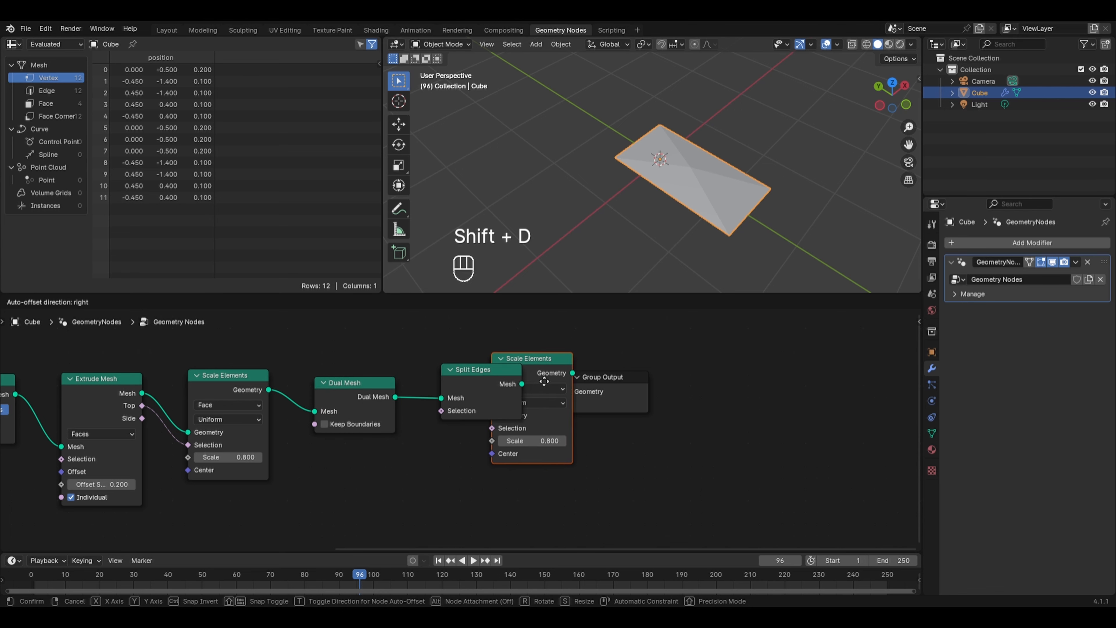
pyautogui.click(620, 377)
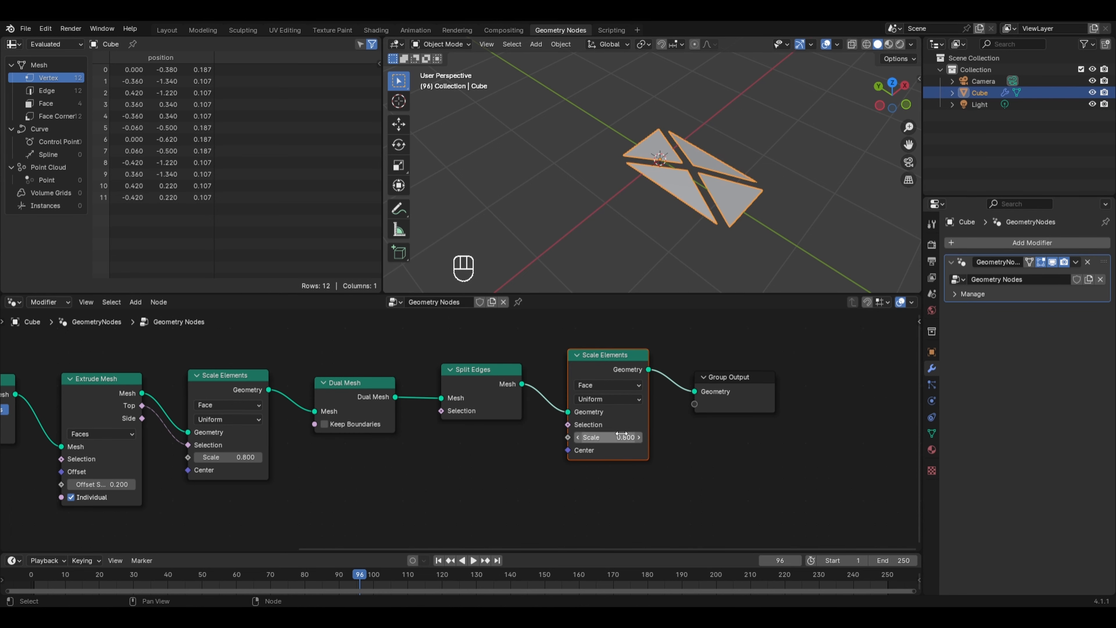
pyautogui.keyDown('shift'); pyautogui.moveTo(617, 434); pyautogui.dragTo(655, 435); pyautogui.keyUp('shift')
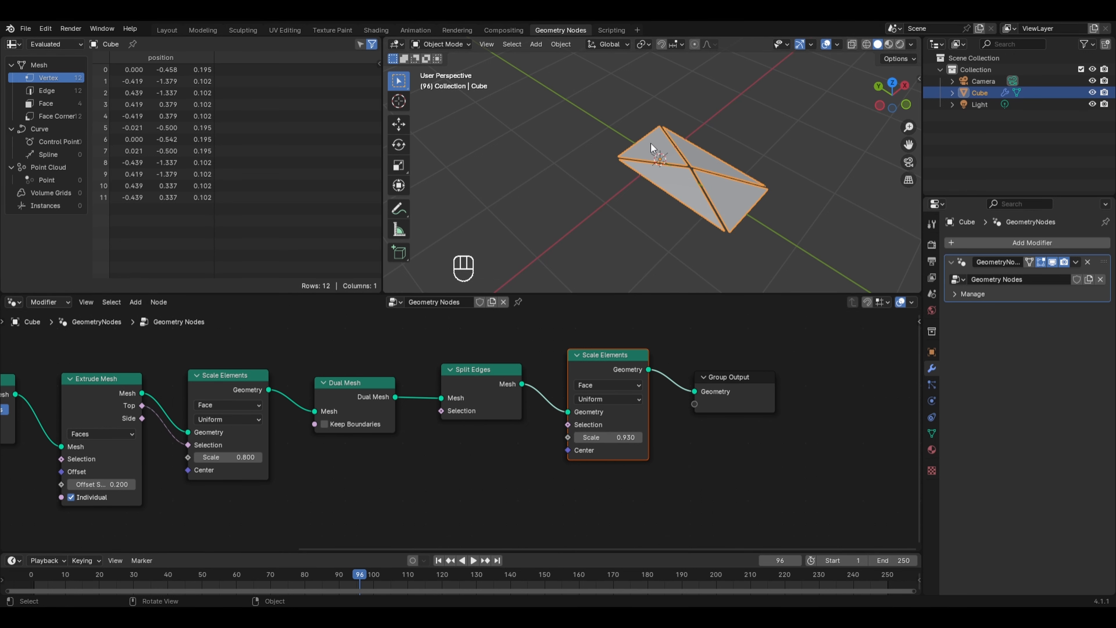
# Insert a Subdivide Mesh node between the first Scale Elements node and Dual Mesh
pyautogui.press('Home')
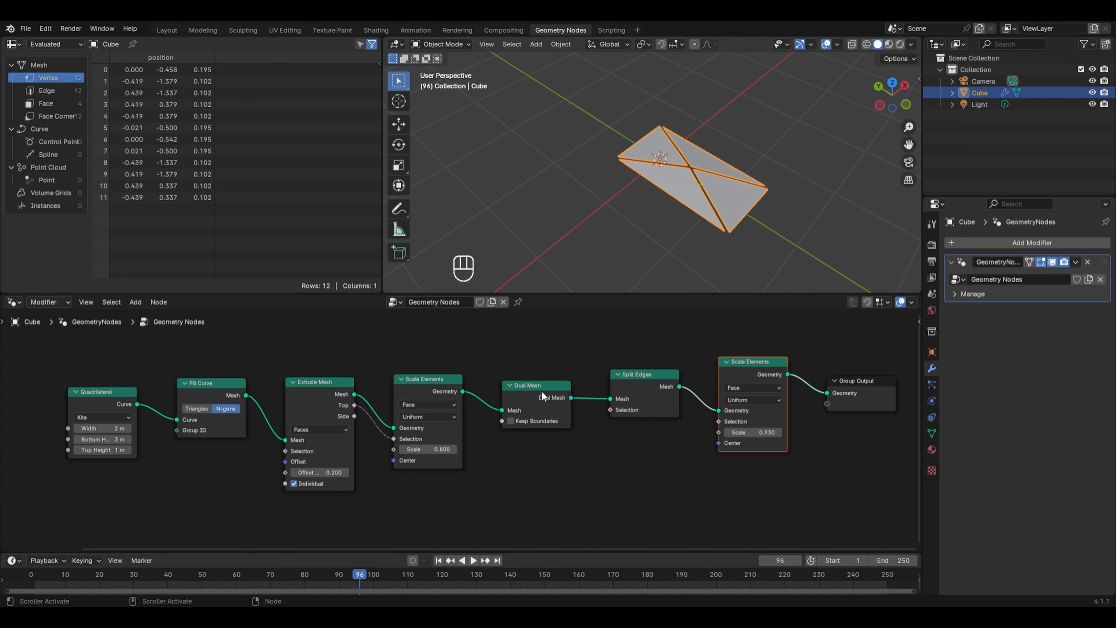
pyautogui.hotkey('shift', 'a')
pyautogui.moveTo(482, 354)
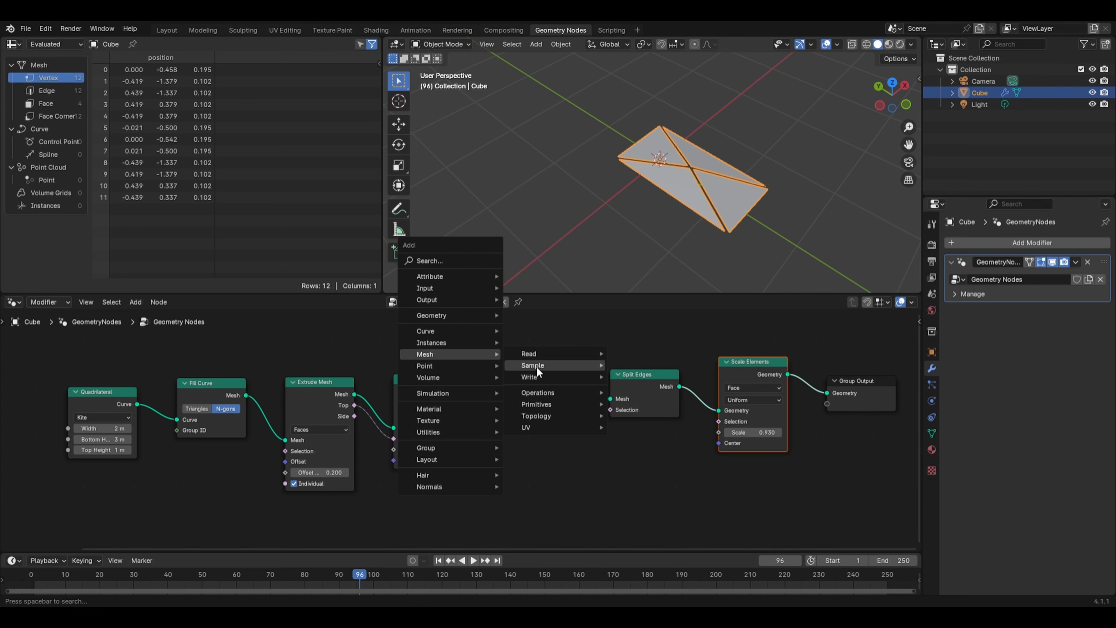
pyautogui.moveTo(544, 401)
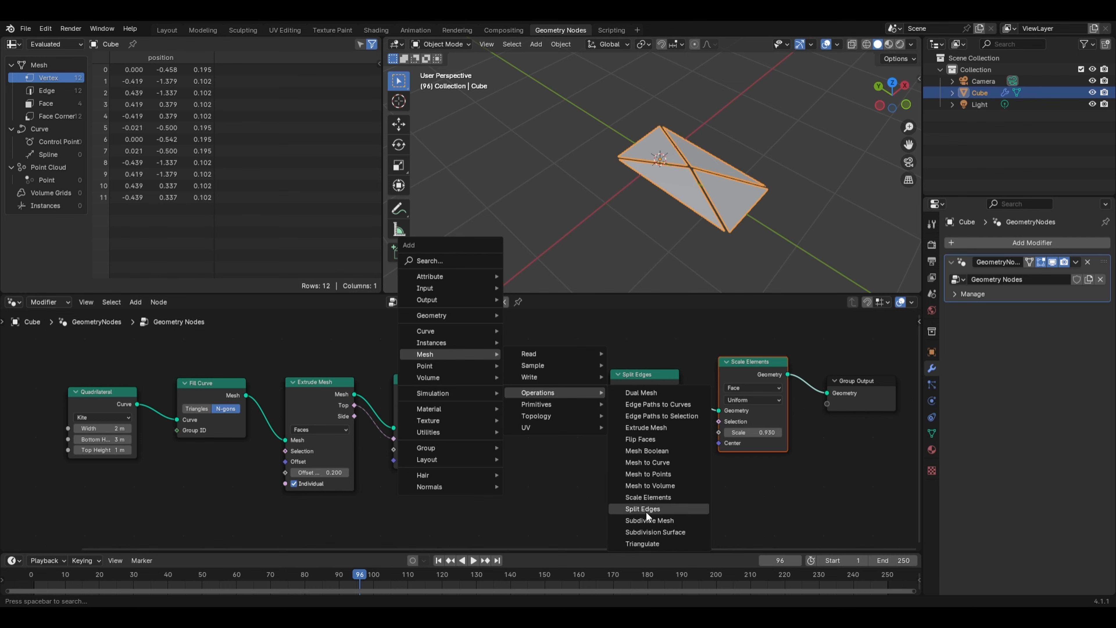
pyautogui.click(649, 520)
pyautogui.click(534, 398)
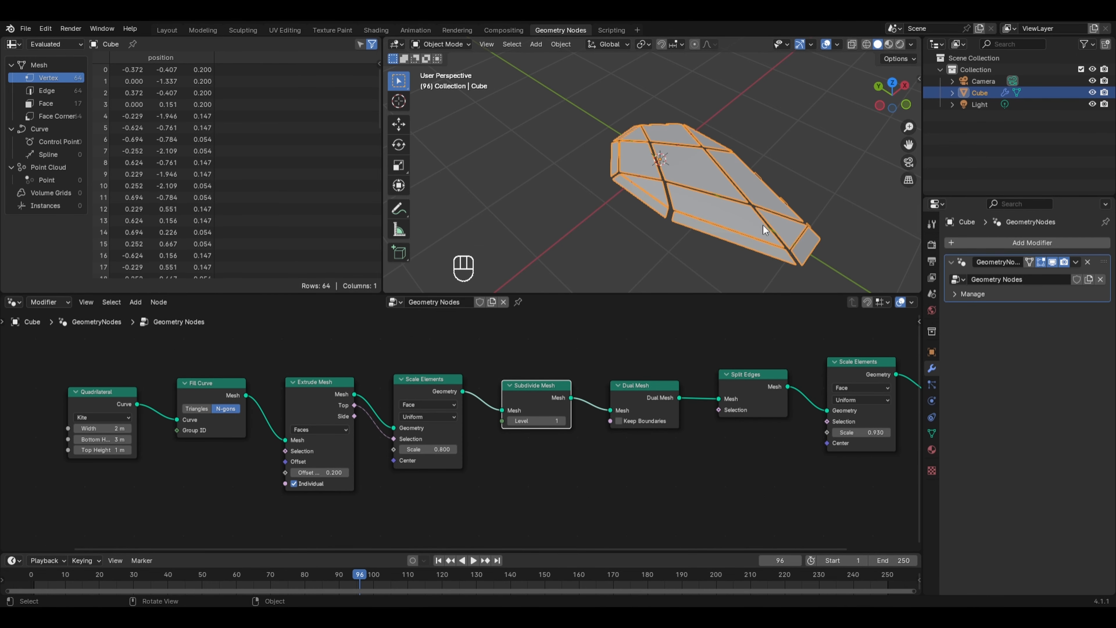
# Insert an Extrude Mesh node after the second Scale Elements node and set its Offset Scale to 0.13
pyautogui.moveTo(793, 371); pyautogui.dragTo(492, 369, button='middle')
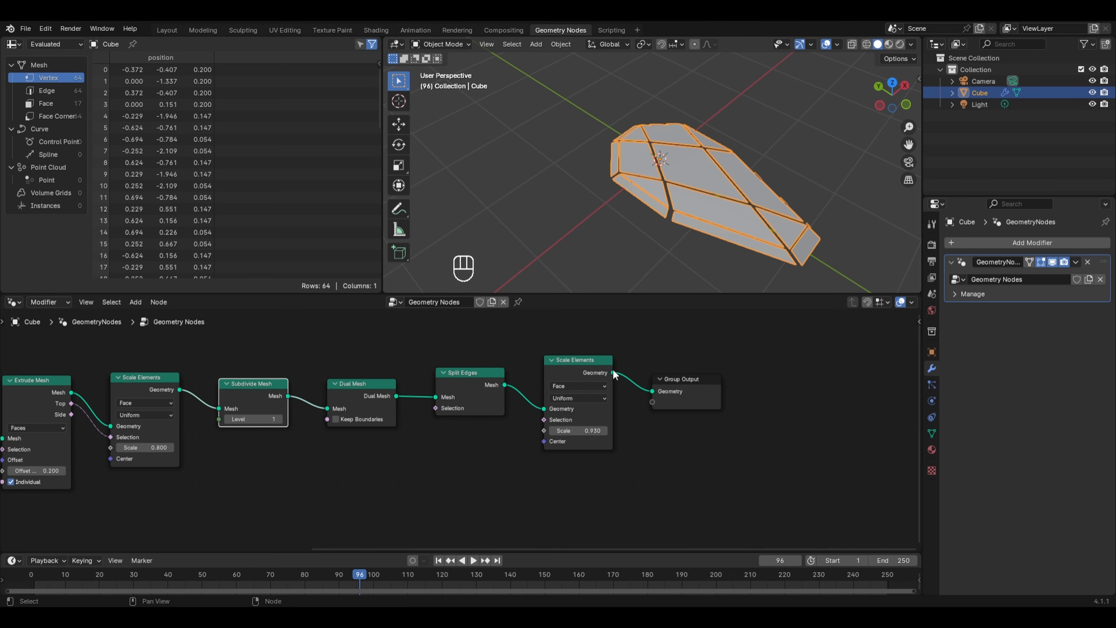
pyautogui.hotkey('shift', 'a')
pyautogui.moveTo(609, 369)
pyautogui.moveTo(674, 409)
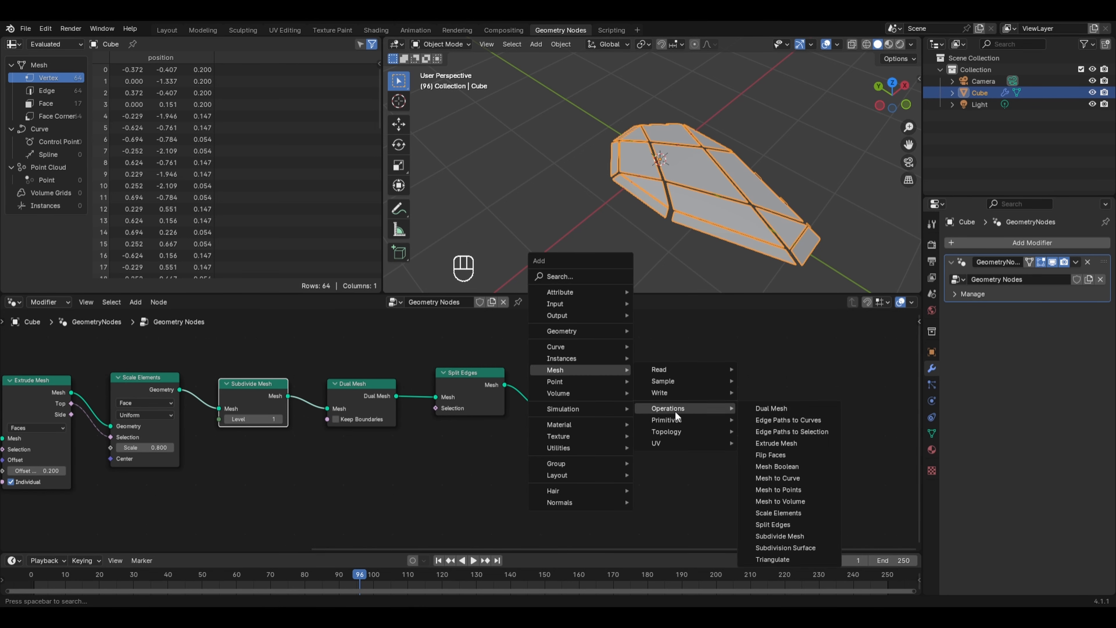
pyautogui.click(773, 445)
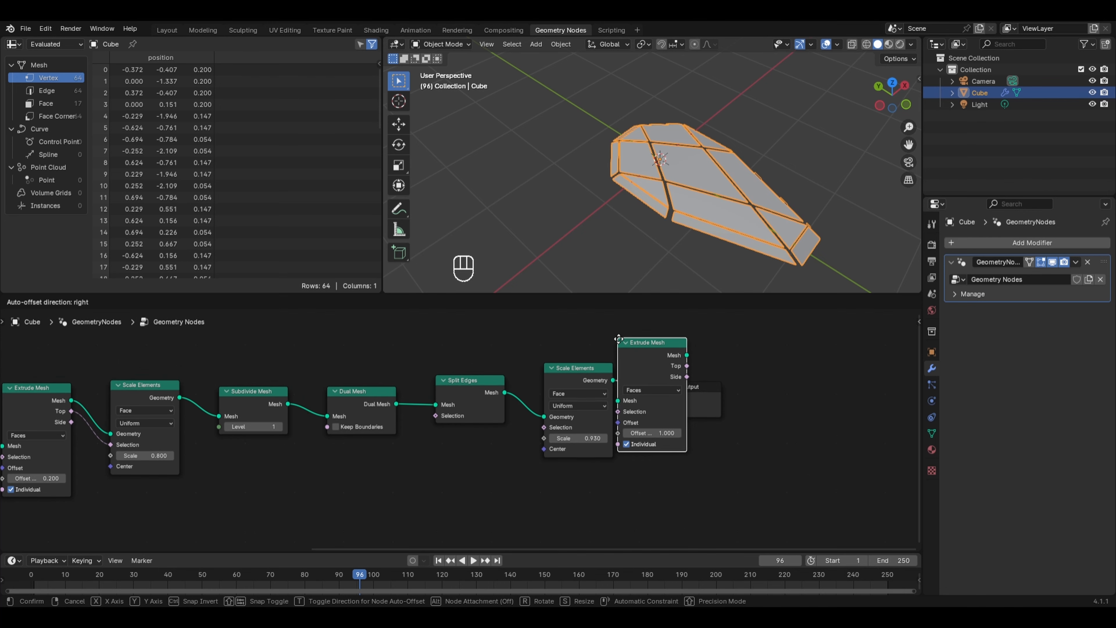
pyautogui.click(646, 334)
pyautogui.moveTo(702, 436); pyautogui.dragTo(654, 436)
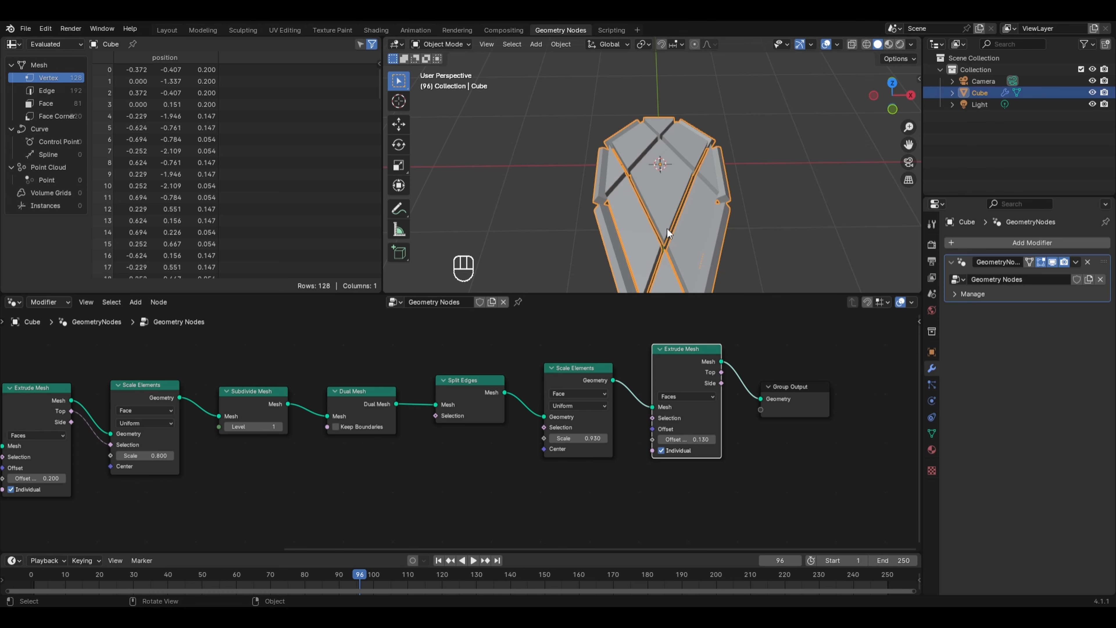
# Insert a Join Geometry node before the Group Output and link Subdivide Mesh's Mesh output into it as well
pyautogui.moveTo(667, 228); pyautogui.dragTo(722, 223, button='middle')
pyautogui.moveTo(639, 194); pyautogui.dragTo(679, 148, button='middle')
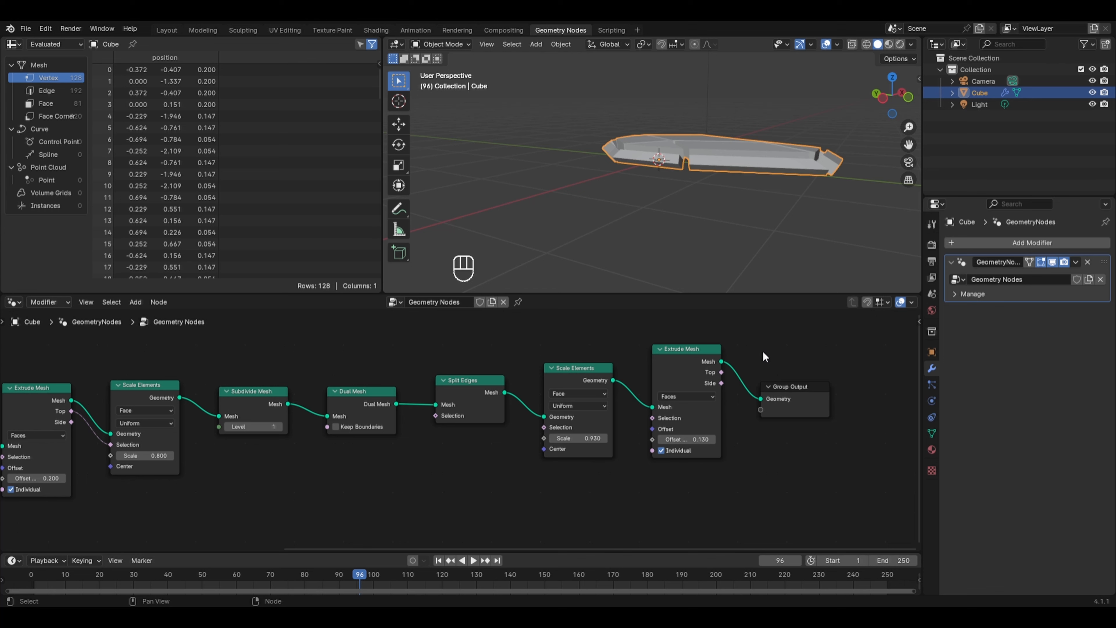
pyautogui.hotkey('shift', 'a')
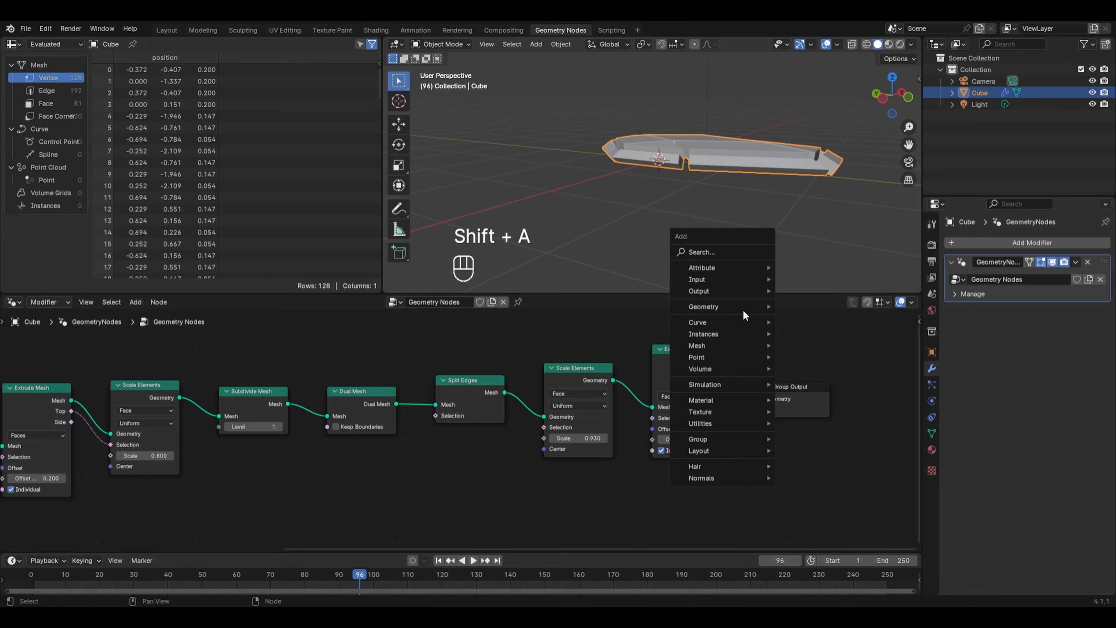
pyautogui.moveTo(743, 308)
pyautogui.click(808, 372)
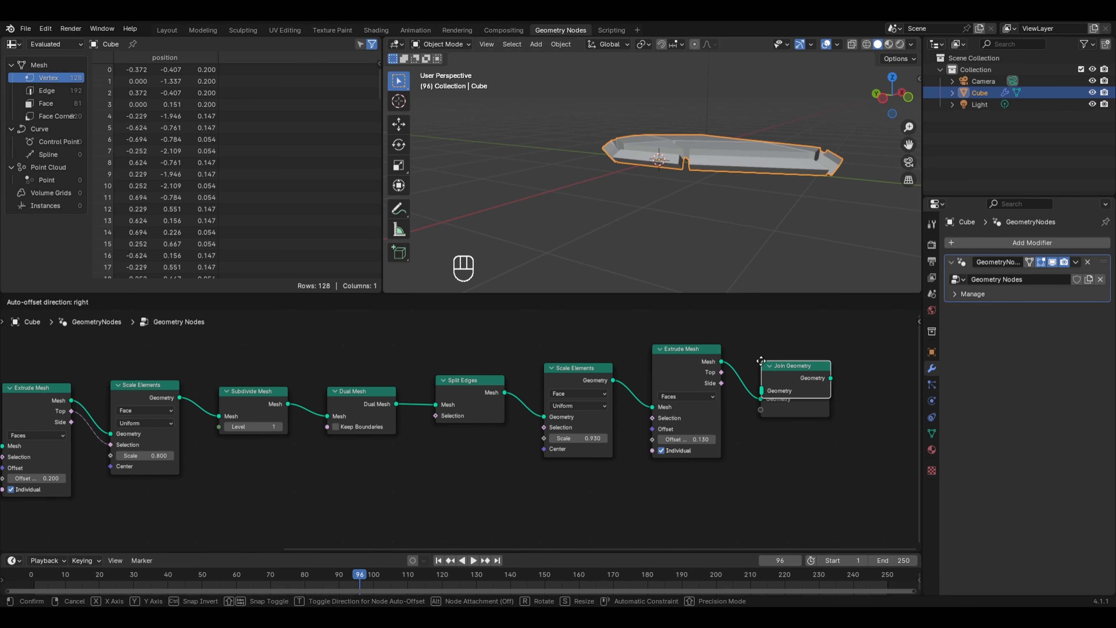
pyautogui.click(760, 361)
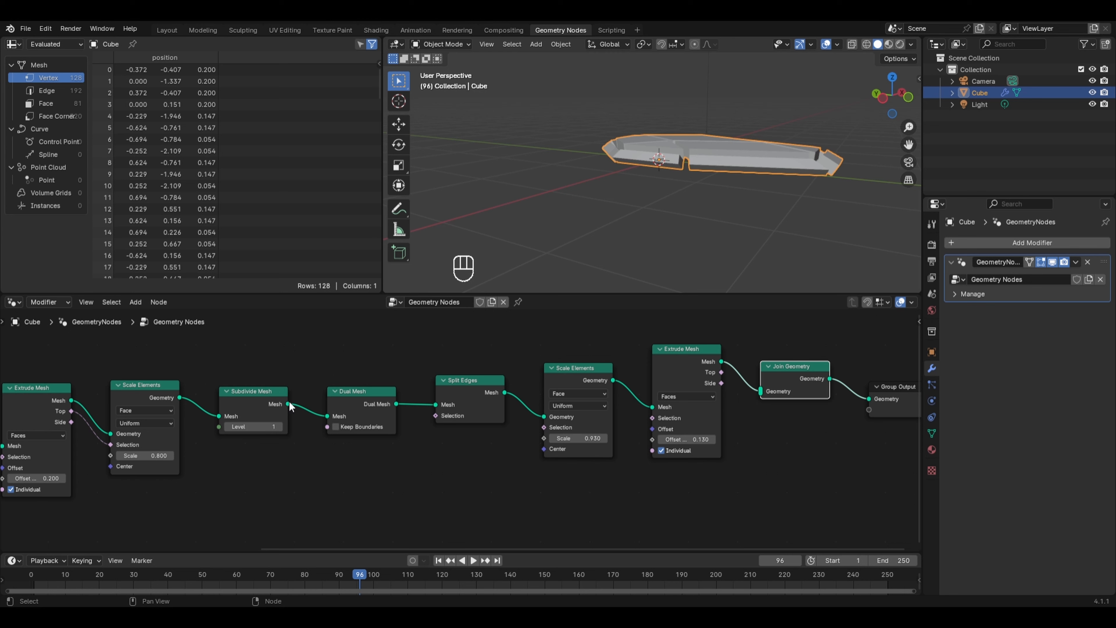
pyautogui.moveTo(287, 404); pyautogui.dragTo(760, 391)
# Enable Keep Boundaries on the Dual Mesh node
pyautogui.moveTo(815, 163); pyautogui.dragTo(814, 231, button='middle')
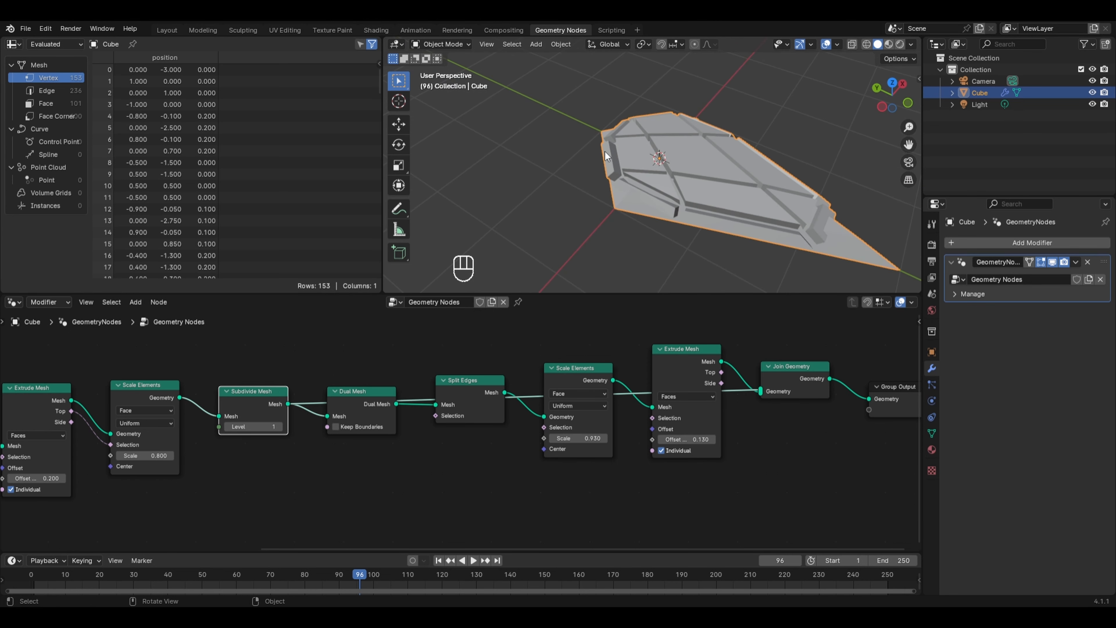
pyautogui.moveTo(605, 151); pyautogui.dragTo(682, 160, button='middle')
pyautogui.moveTo(780, 140); pyautogui.dragTo(741, 195, button='middle')
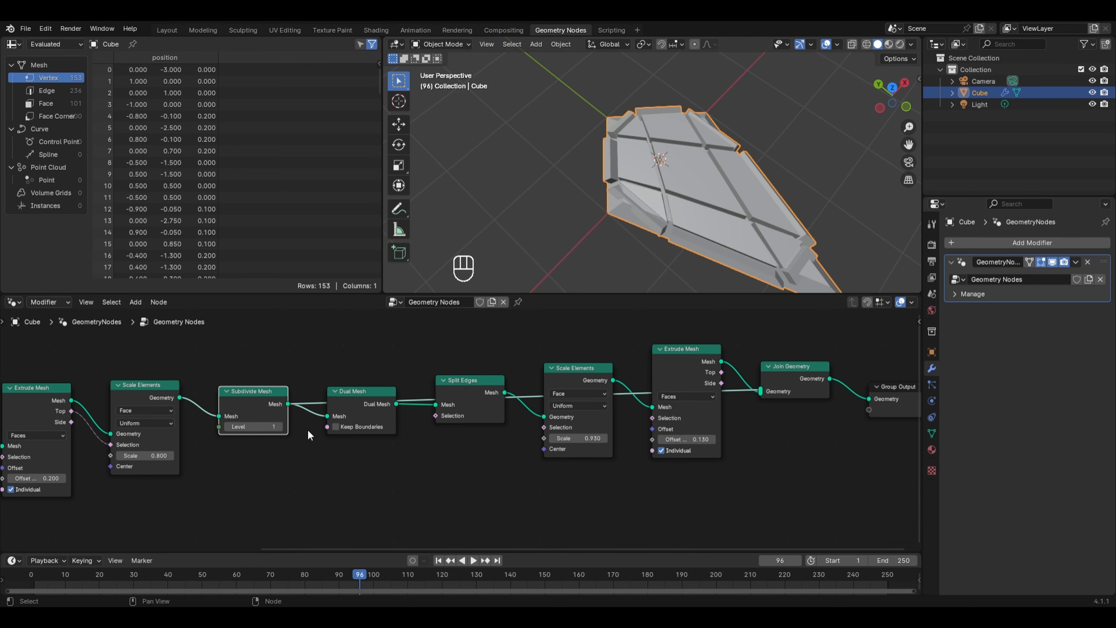
pyautogui.click(336, 427)
# Link the Fill Curve node's Mesh output to Join Geometry to close the model's open underside
pyautogui.moveTo(566, 197); pyautogui.dragTo(608, 113, button='middle')
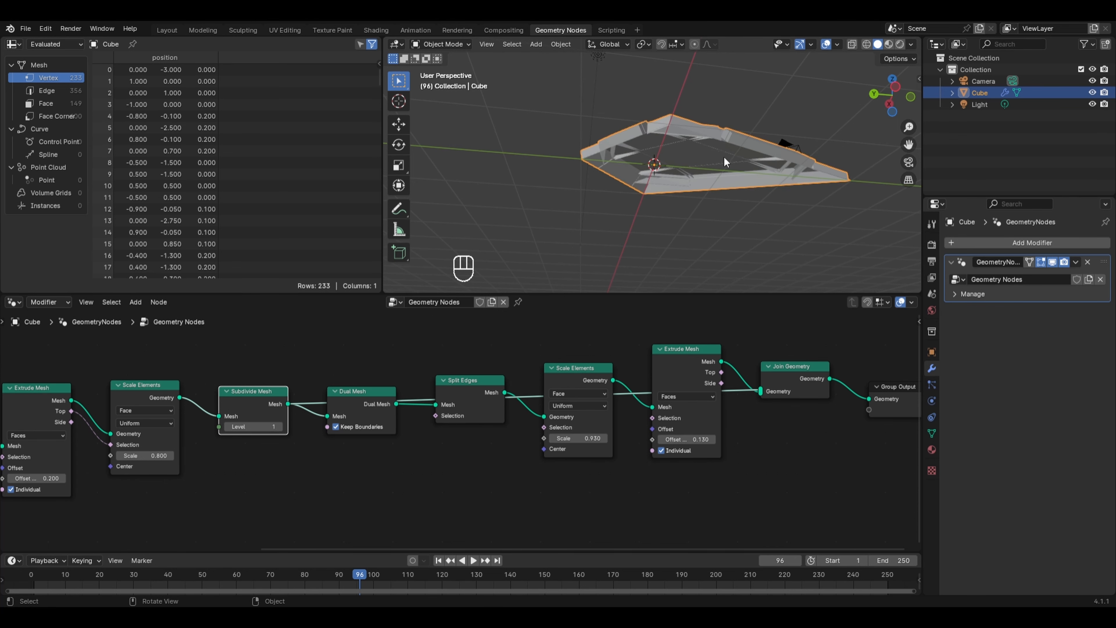
pyautogui.scroll(-1, 345, 378)
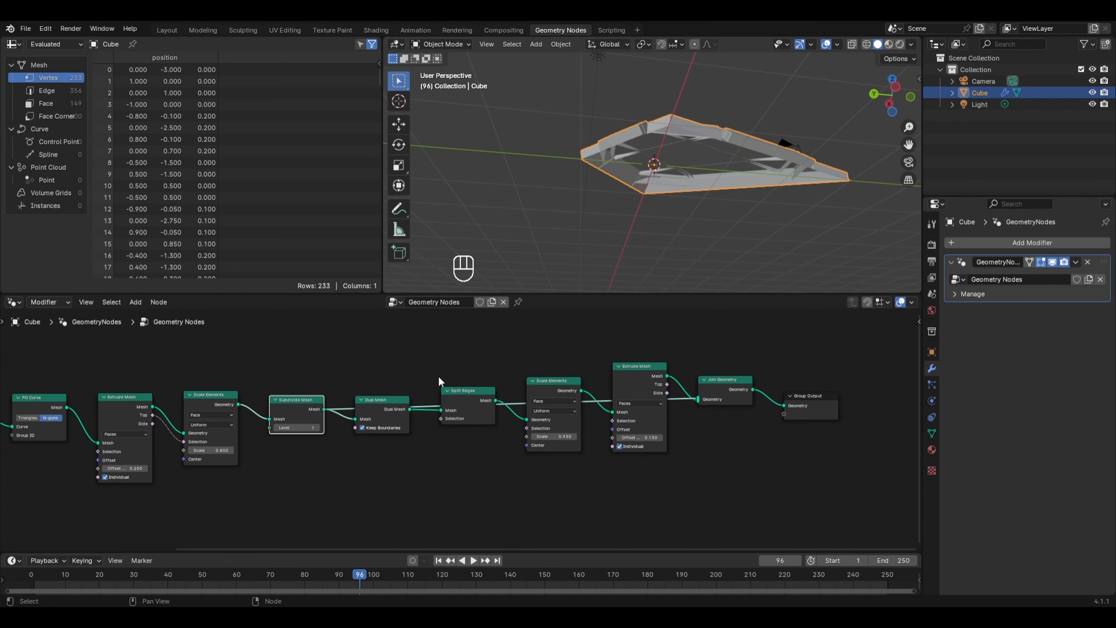
pyautogui.moveTo(447, 375); pyautogui.dragTo(537, 358, button='middle')
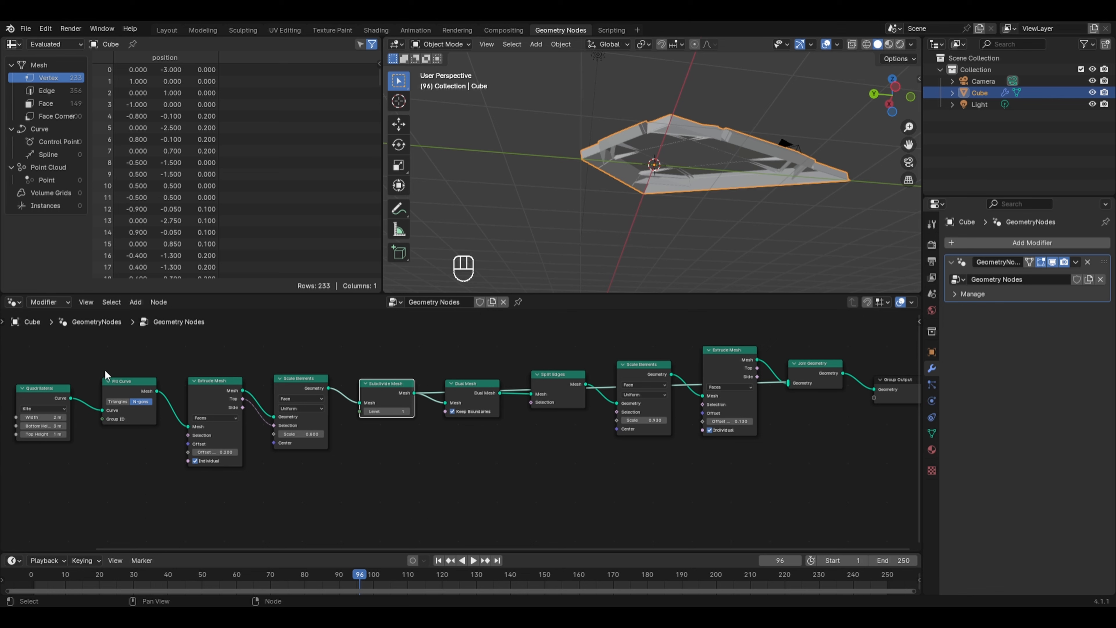
pyautogui.moveTo(158, 390); pyautogui.dragTo(788, 383)
# Insert a Set Material node between the last Extrude Mesh node and Join Geometry
pyautogui.moveTo(759, 135); pyautogui.dragTo(675, 262, button='middle')
pyautogui.scroll(-1, 674, 256)
pyautogui.scroll(3, 823, 329)
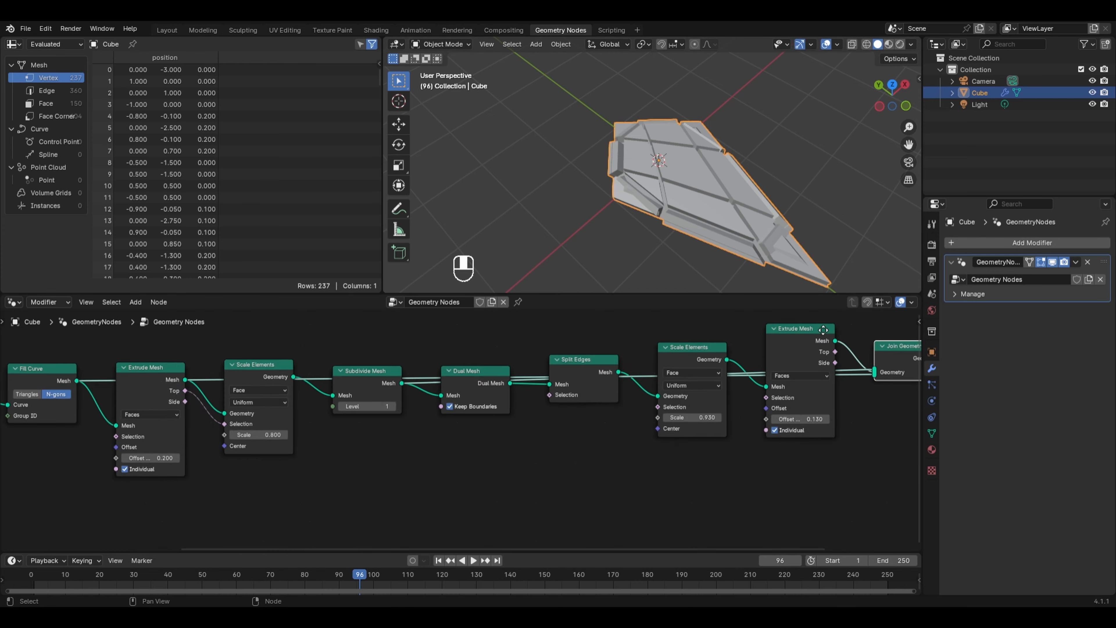
pyautogui.moveTo(822, 328); pyautogui.dragTo(649, 331, button='middle')
pyautogui.hotkey('shift', 'a')
pyautogui.moveTo(589, 423)
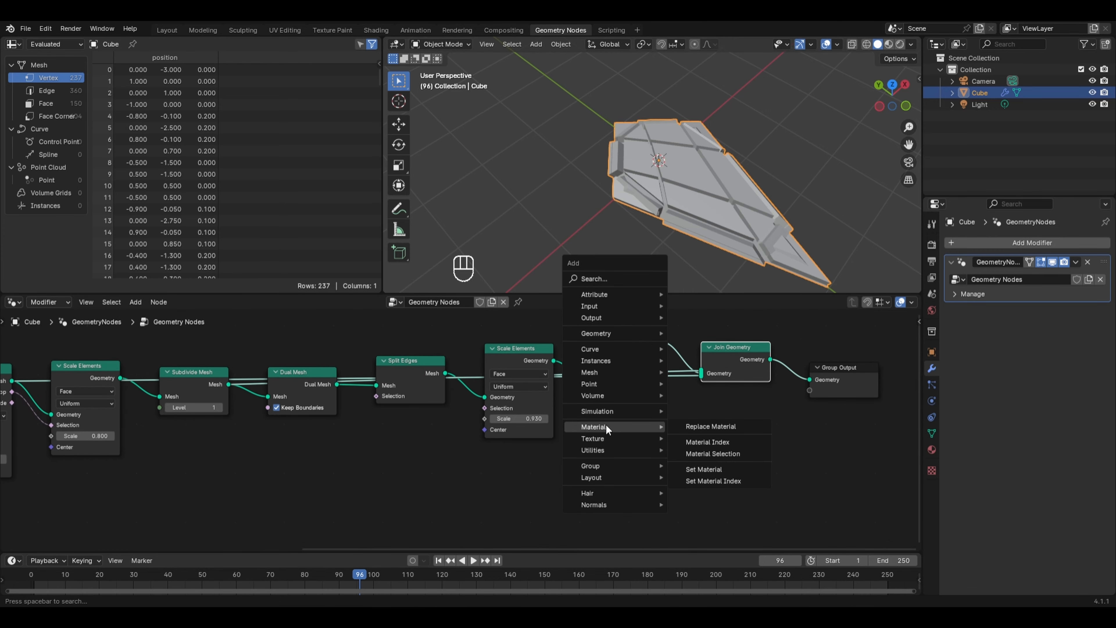
pyautogui.click(698, 469)
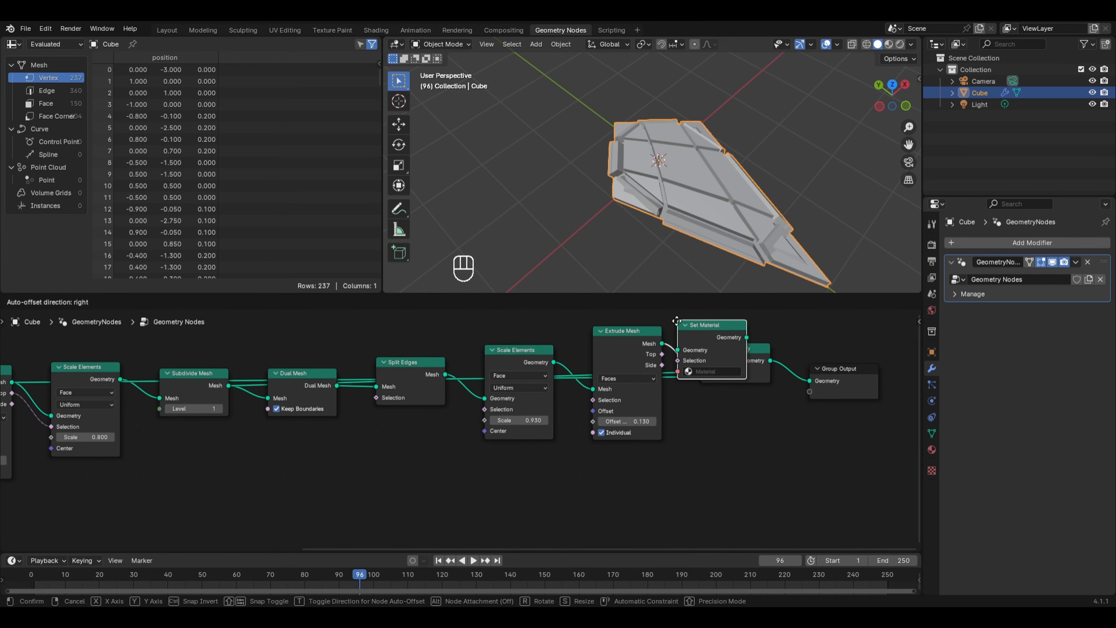
pyautogui.click(766, 378)
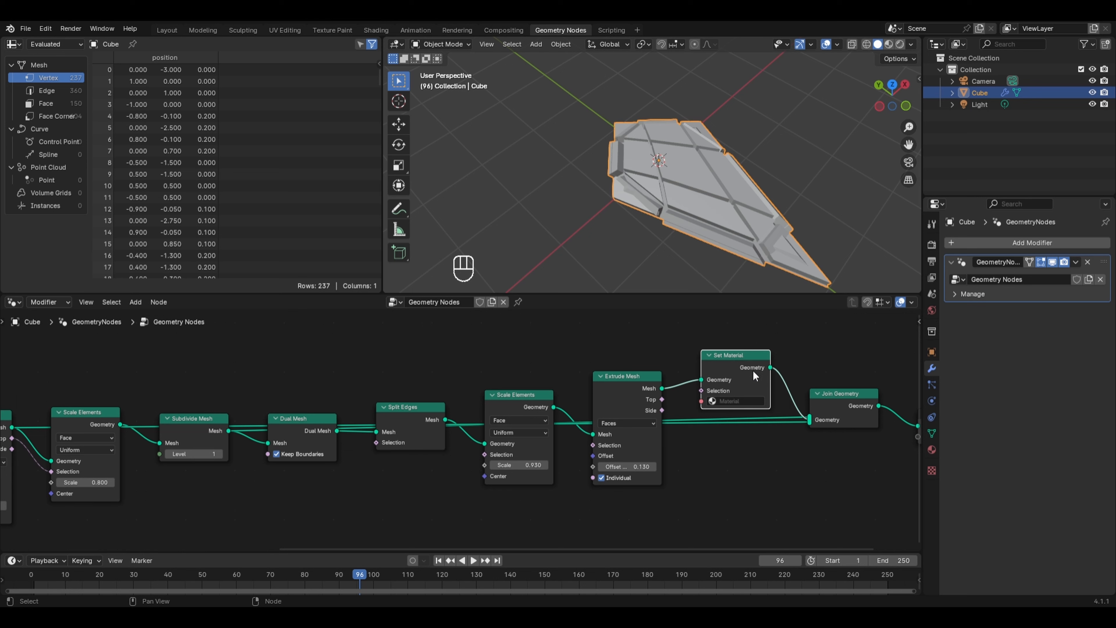
# Show the cube's material properties and assign the existing Material in the Set Material node
pyautogui.click(931, 449)
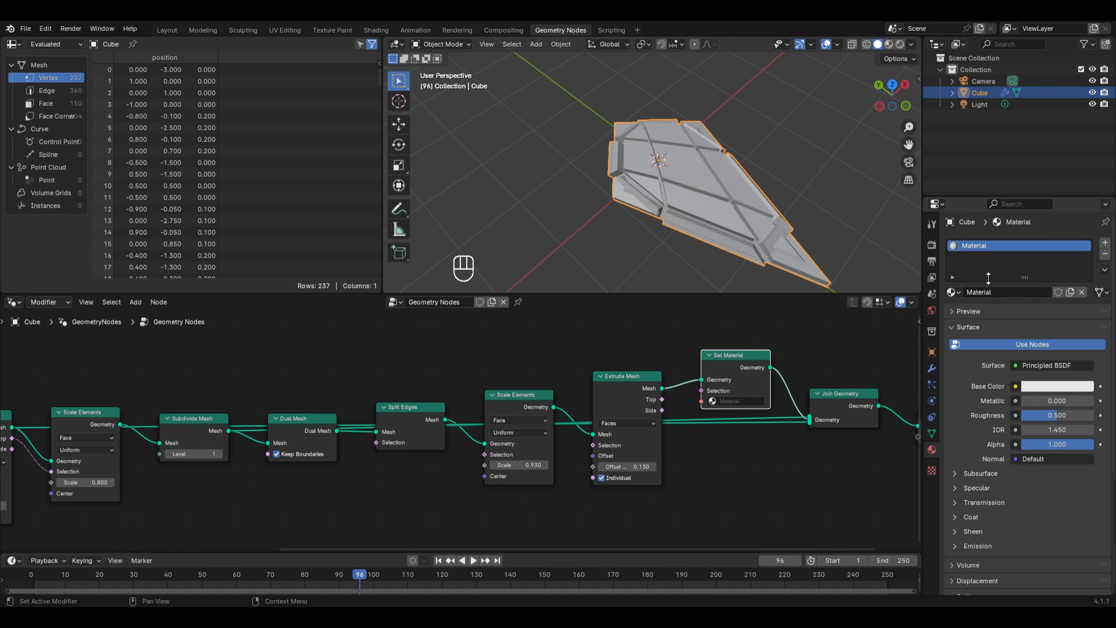
pyautogui.click(738, 401)
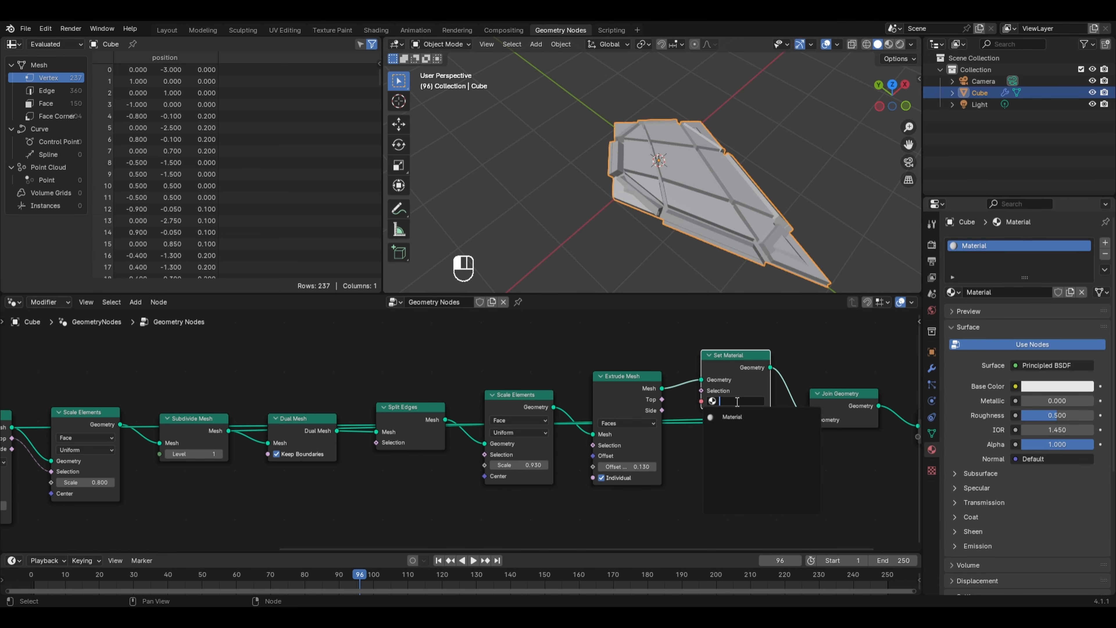
pyautogui.click(720, 416)
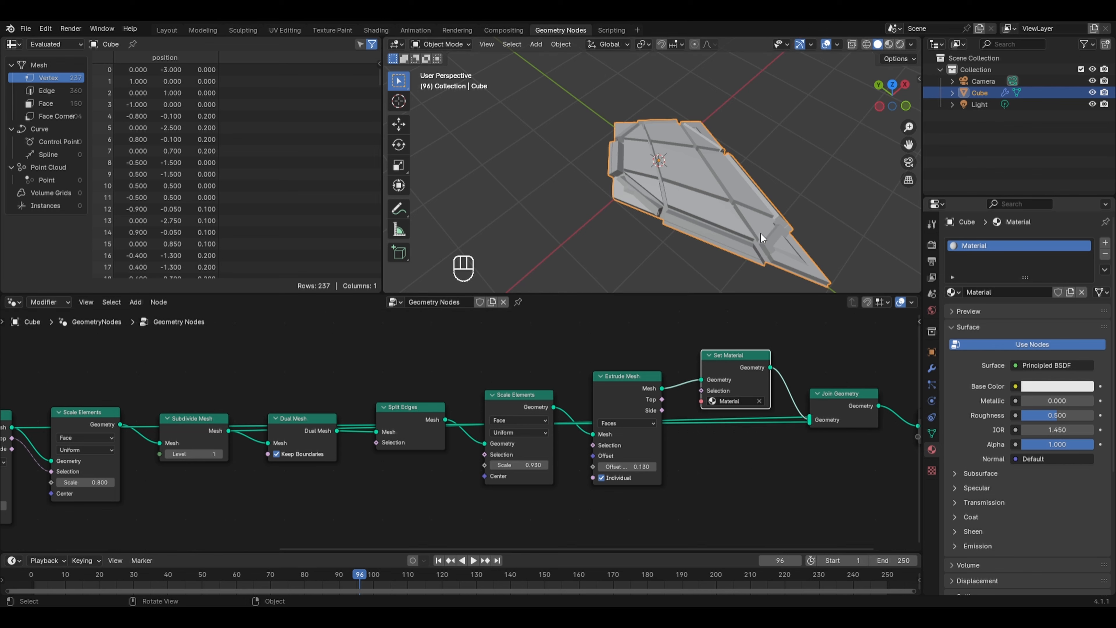
# Rotate the shield 90° about the global X axis so that it stands upright
pyautogui.scroll(-3, 773, 211)
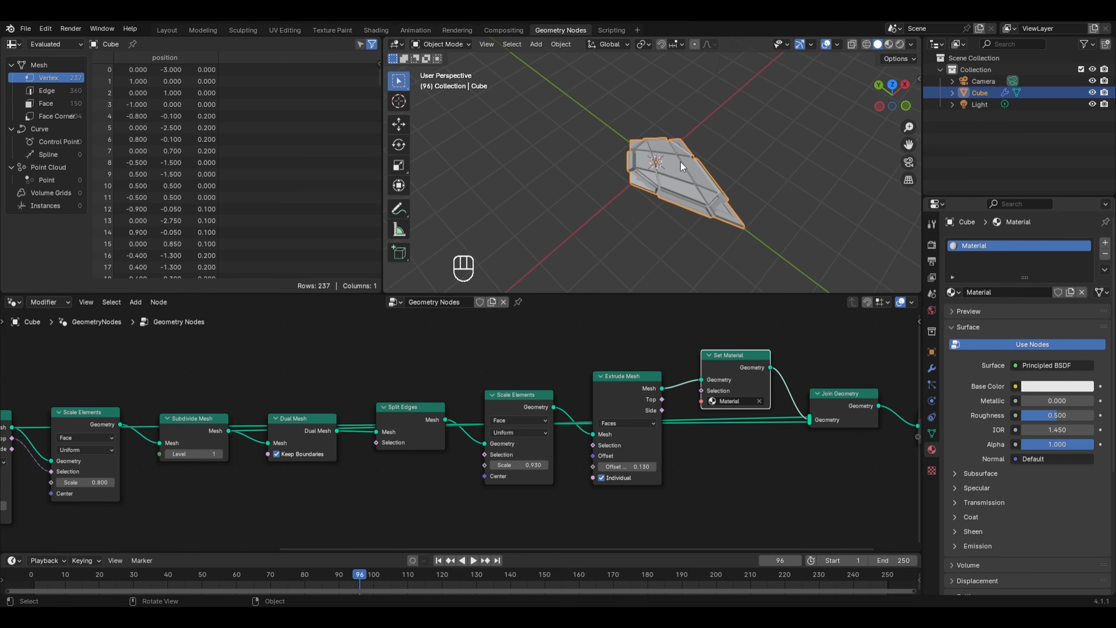
pyautogui.moveTo(680, 161); pyautogui.dragTo(660, 148, button='middle')
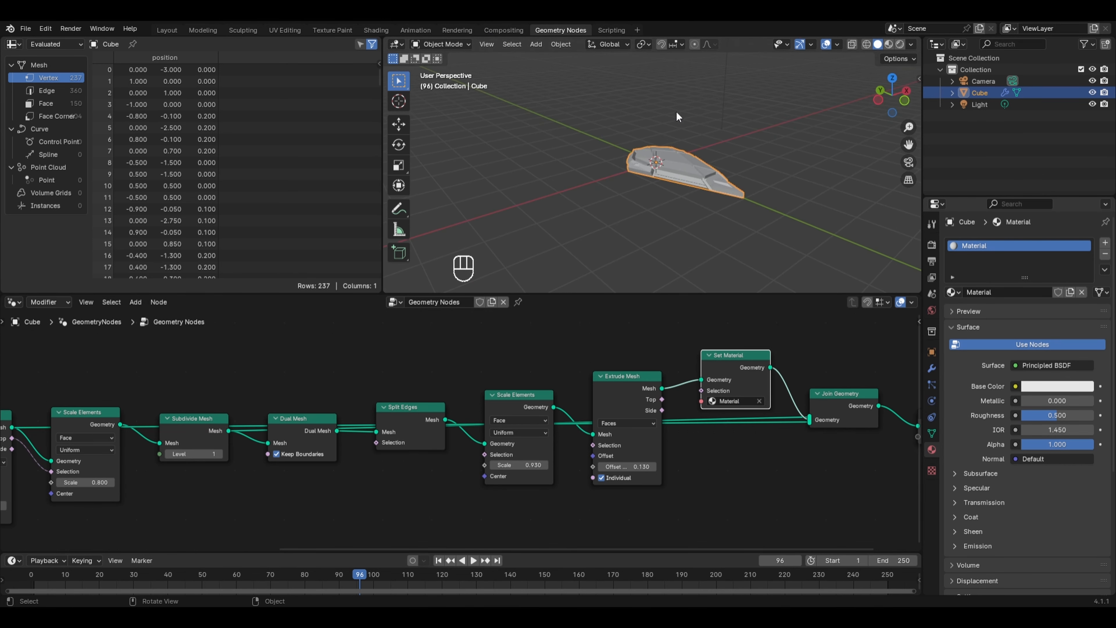
pyautogui.press('r')
pyautogui.press('x')
pyautogui.press('KP_9')
pyautogui.press('KP_0')
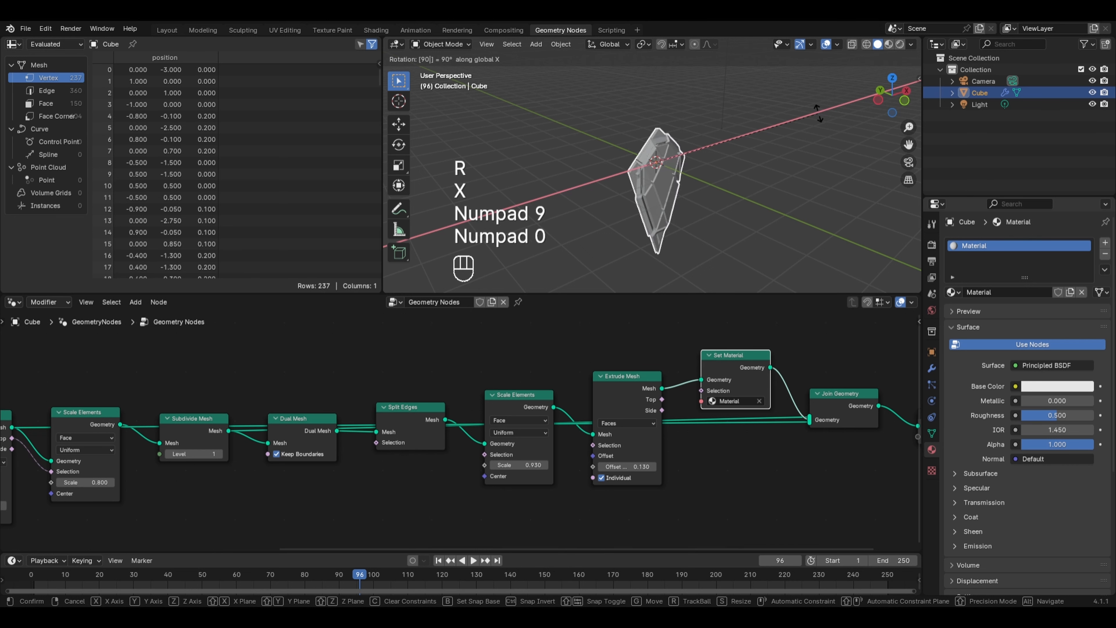
pyautogui.press('KP_Enter')
# Raise the shield about 2.9 m along the global Z axis so its tip rests near the grid origin
pyautogui.press('g')
pyautogui.press('z')
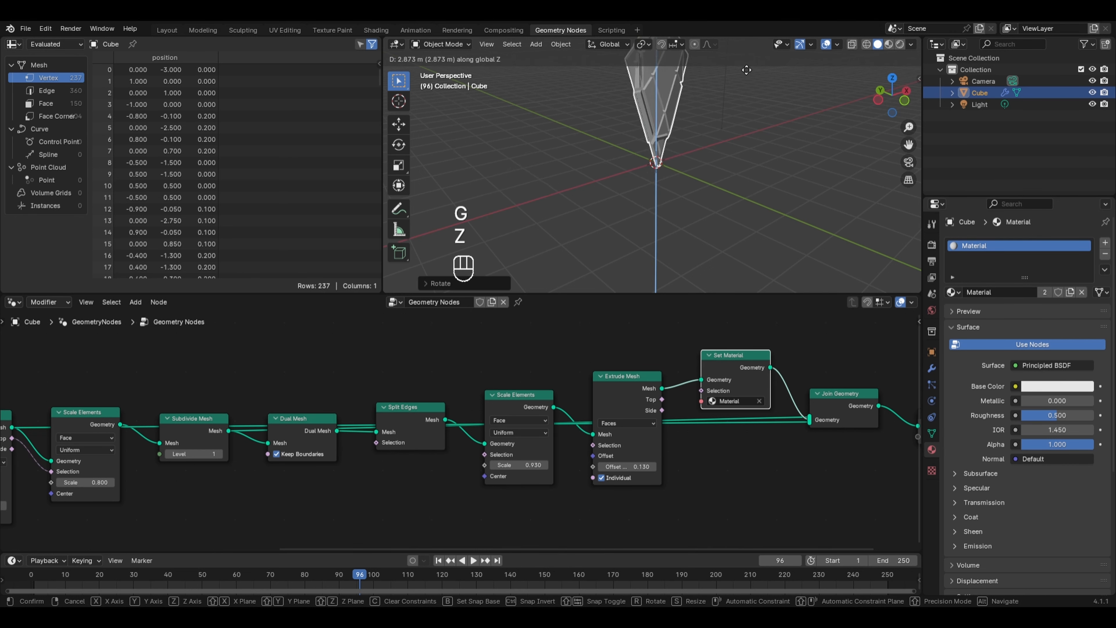
pyautogui.click(746, 70)
pyautogui.moveTo(747, 70); pyautogui.dragTo(645, 176, button='middle')
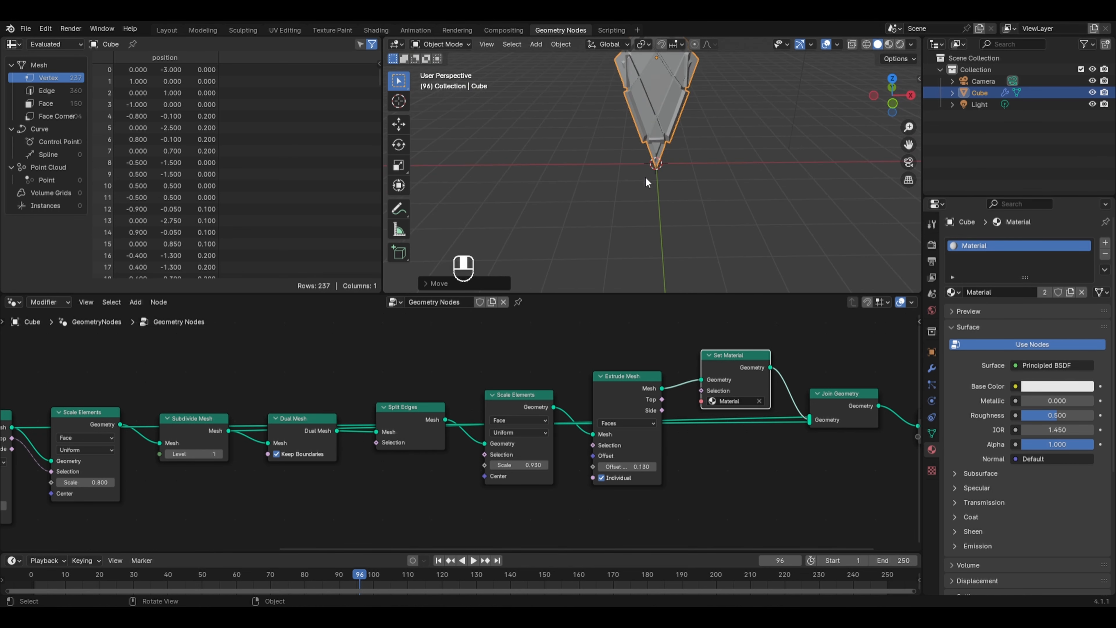
# Show the viewport in rendered shading and turn the Light into a Sun with strength 5
pyautogui.click(900, 42)
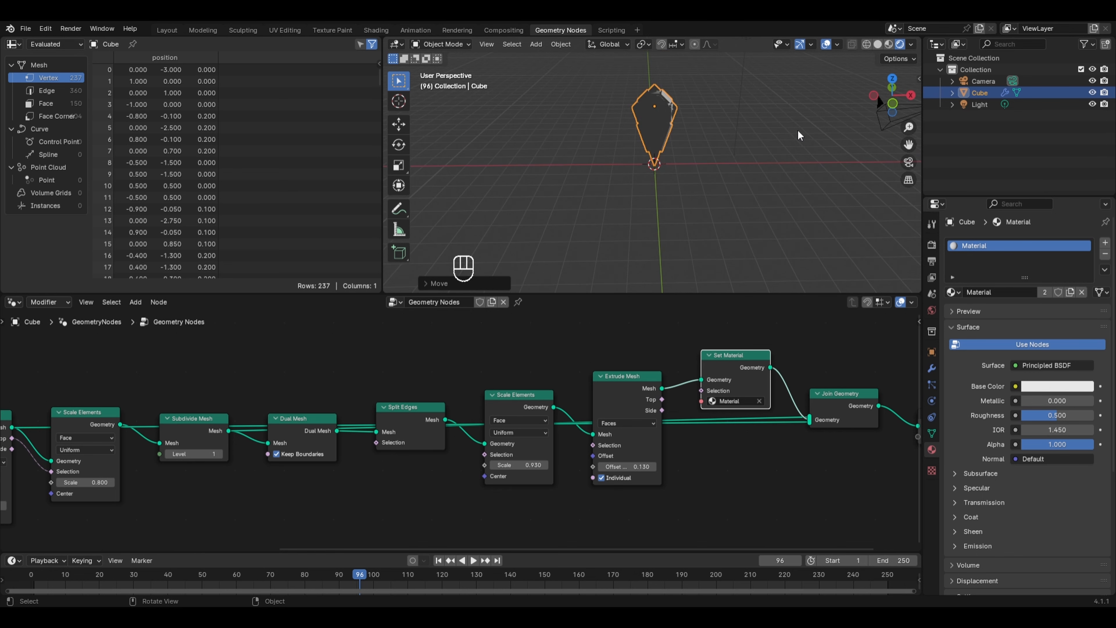
pyautogui.click(985, 103)
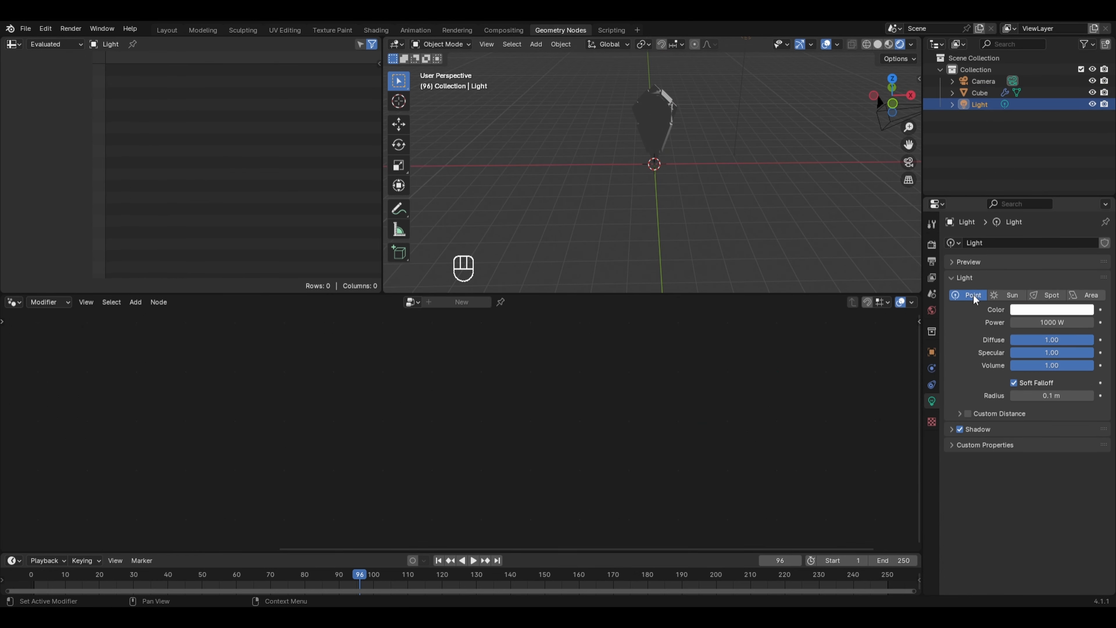
pyautogui.click(996, 294)
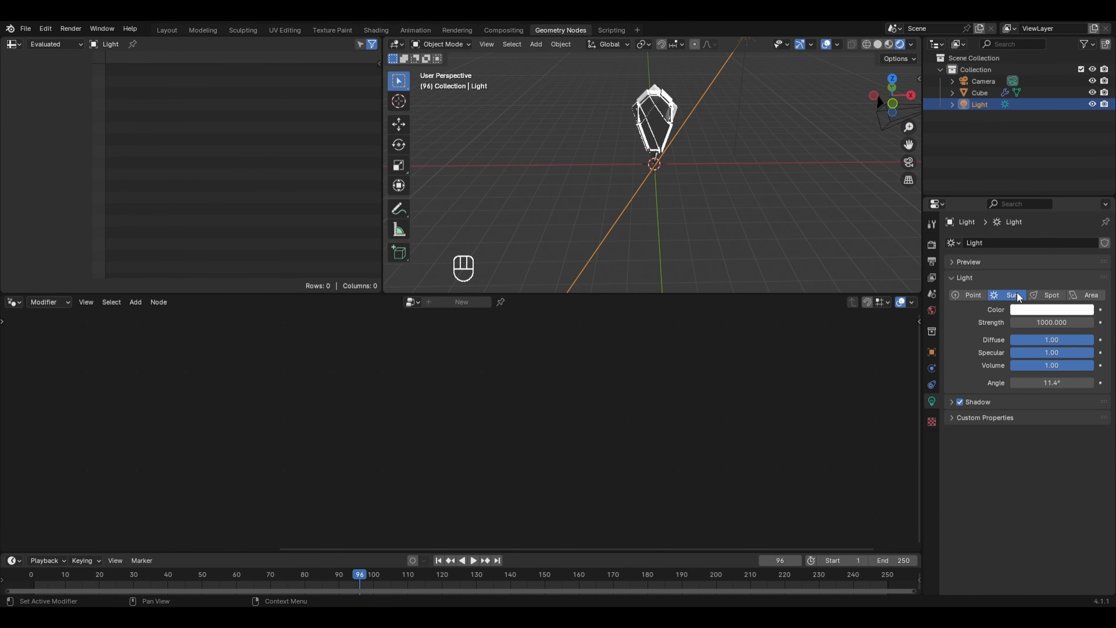
pyautogui.click(1047, 318)
pyautogui.write('5')
pyautogui.press('Return')
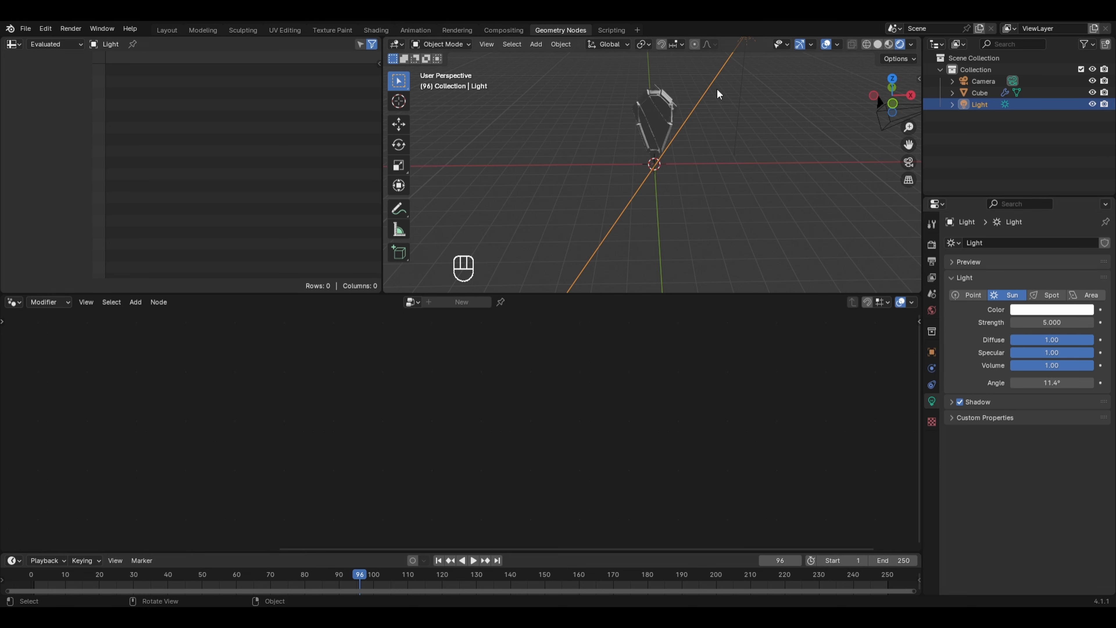
# Move the Sun light in front of the shield along negative Y, and about 3.7 m along negative X
pyautogui.press('g')
pyautogui.press('y')
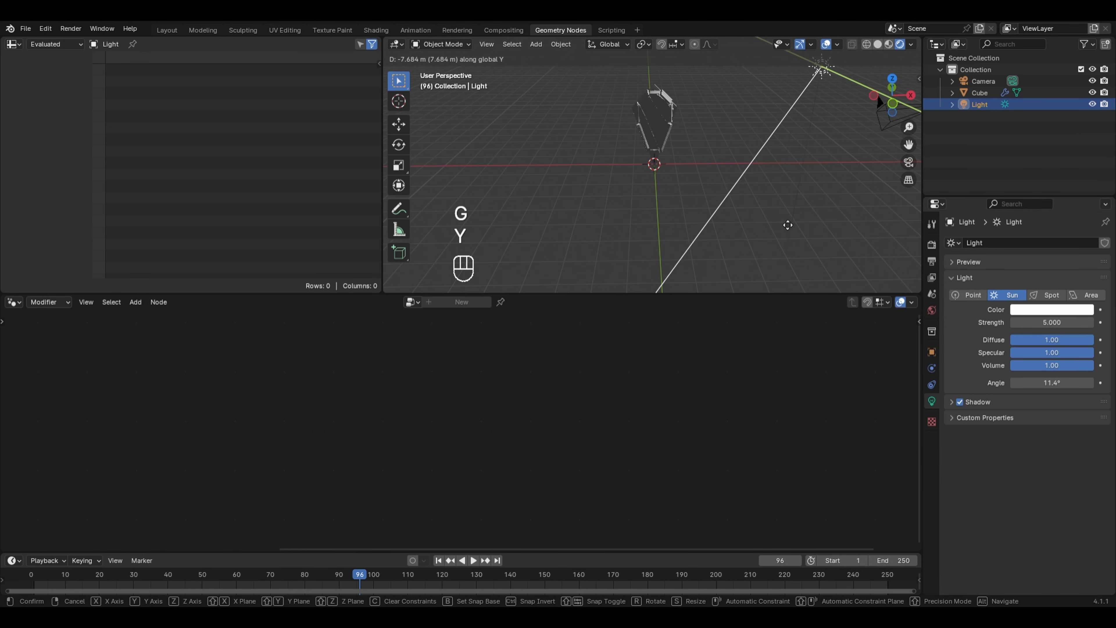
pyautogui.click(700, 241)
pyautogui.press('g')
pyautogui.press('x')
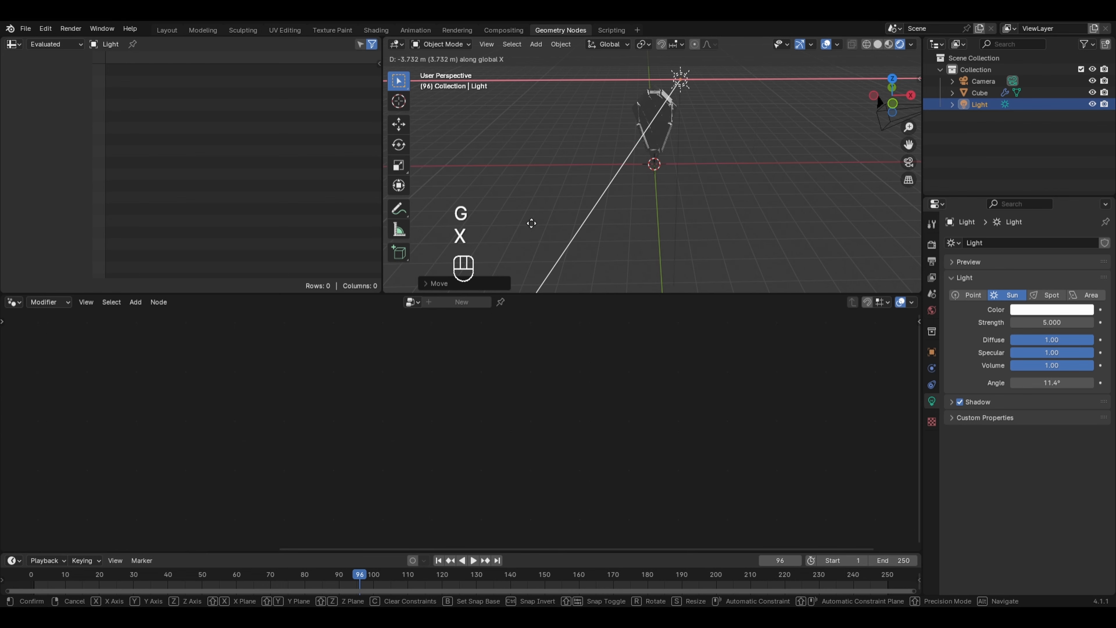
pyautogui.click(526, 222)
# Rotate the Sun light about the X axis so that it illuminates the shield's front face
pyautogui.moveTo(632, 211); pyautogui.dragTo(715, 217, button='middle')
pyautogui.press('r')
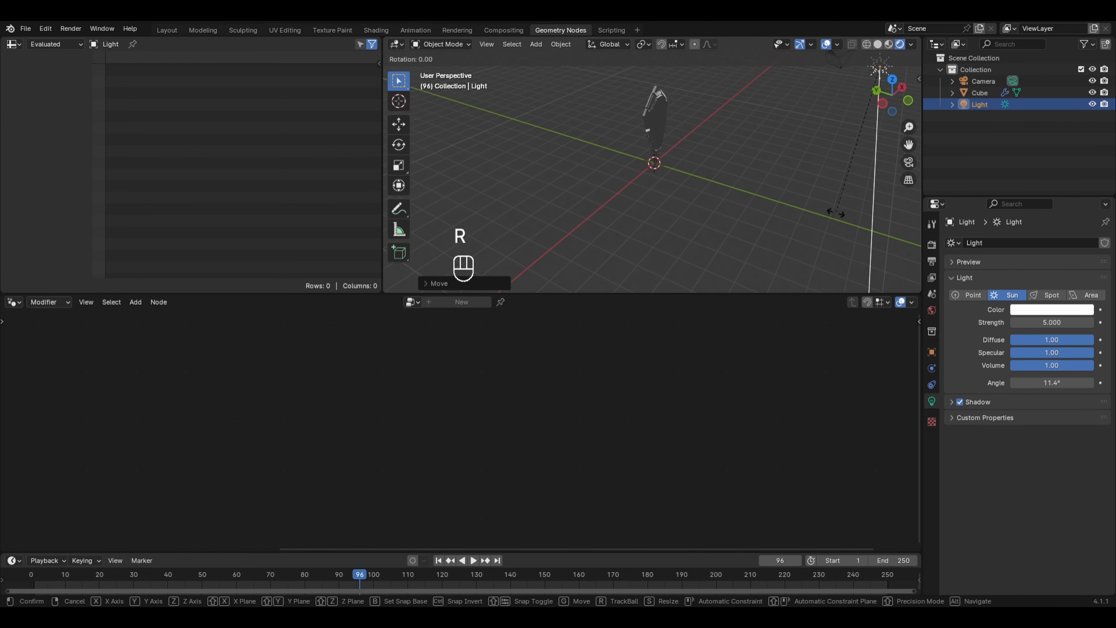
pyautogui.press('x')
pyautogui.click(456, 149)
pyautogui.scroll(4, 736, 175)
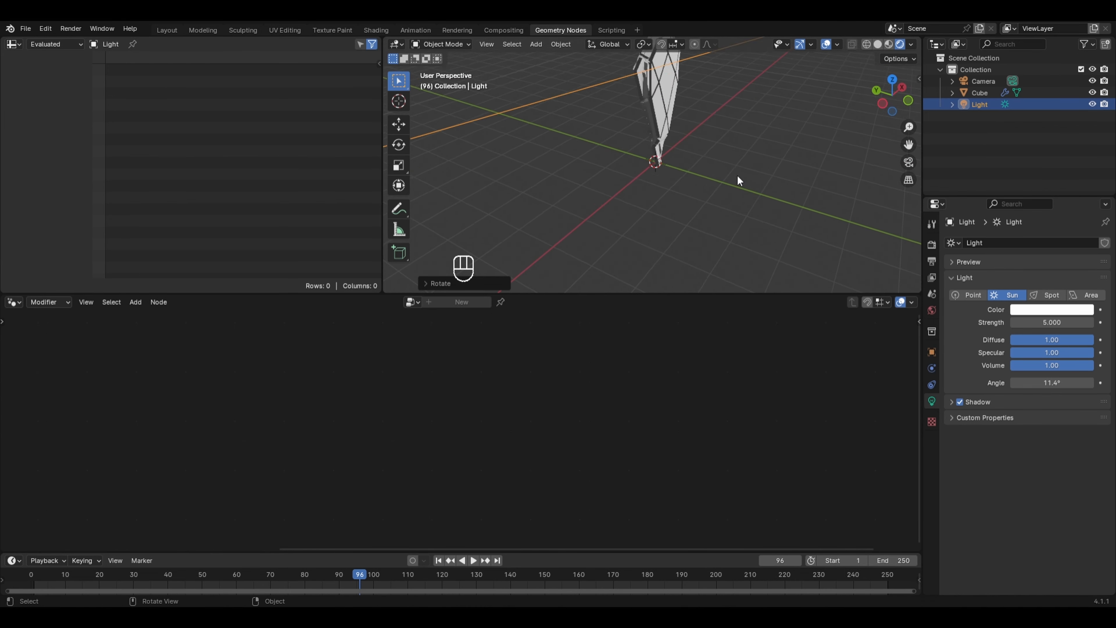
pyautogui.moveTo(757, 145); pyautogui.dragTo(692, 137, button='middle')
pyautogui.scroll(-3, 692, 136)
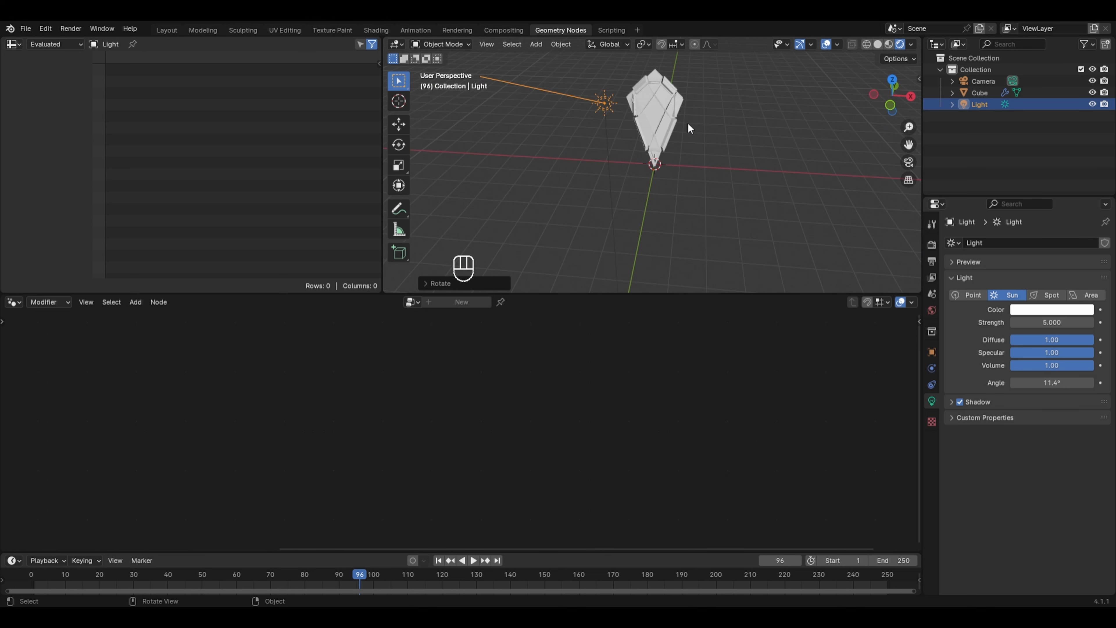
# Select the shield and show its material nodes in the Shader Editor
pyautogui.click(655, 103)
pyautogui.scroll(3, 733, 119)
pyautogui.keyDown('shift'); pyautogui.moveTo(733, 119); pyautogui.dragTo(727, 194, button='middle'); pyautogui.keyUp('shift')
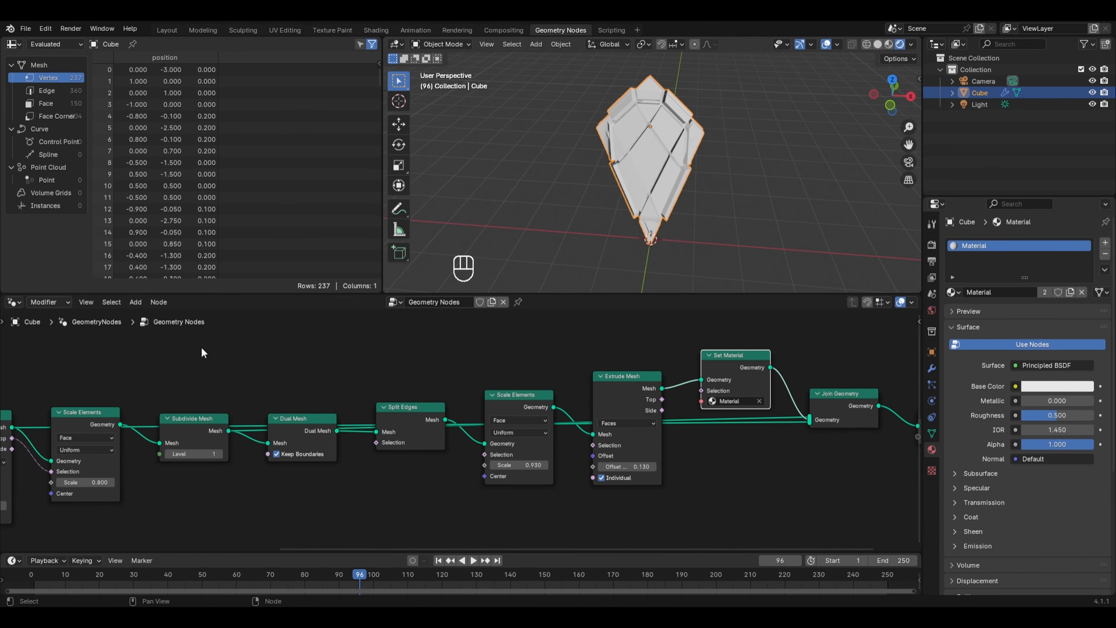
pyautogui.click(13, 302)
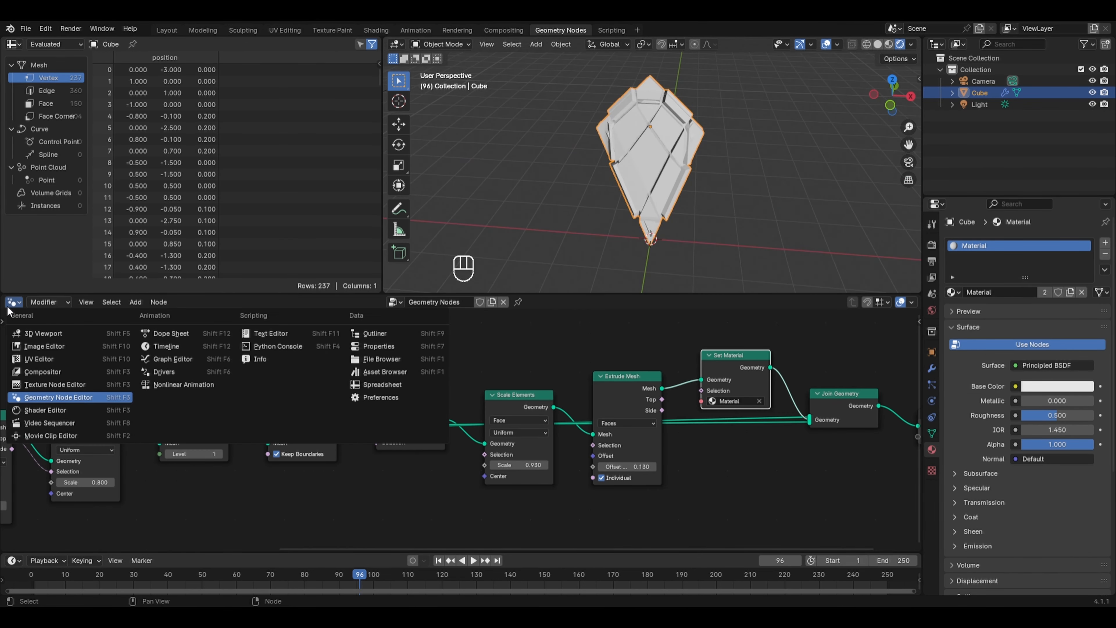
pyautogui.click(36, 410)
pyautogui.moveTo(498, 376); pyautogui.dragTo(716, 388, button='middle')
pyautogui.scroll(2, 679, 374)
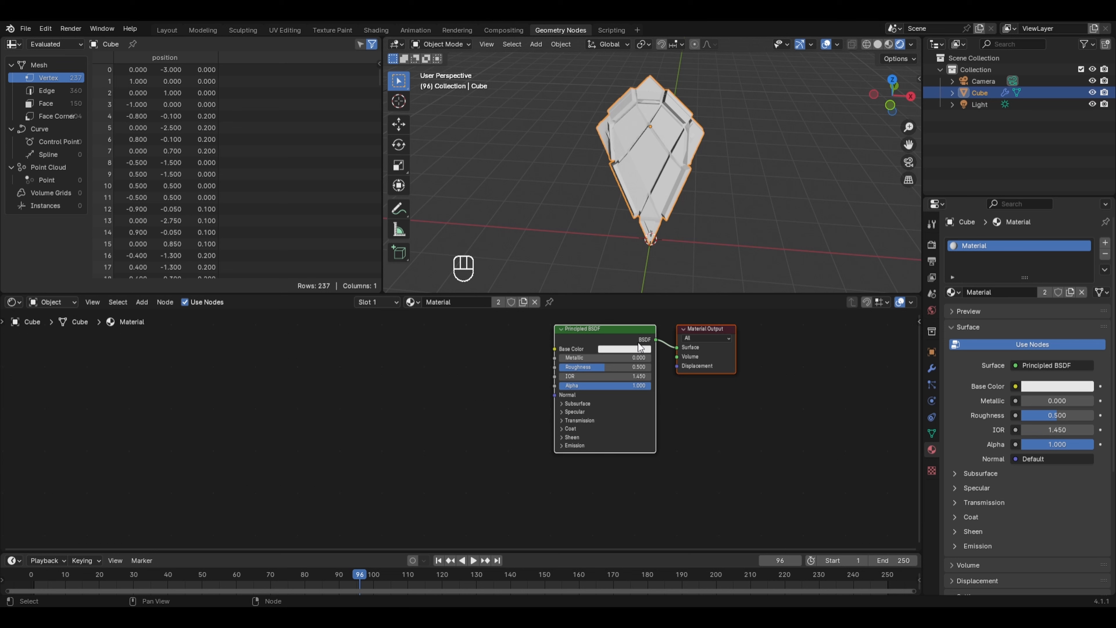
# Darken the Principled BSDF's base color to near black and set Metallic to 0.950
pyautogui.click(621, 348)
pyautogui.click(682, 243)
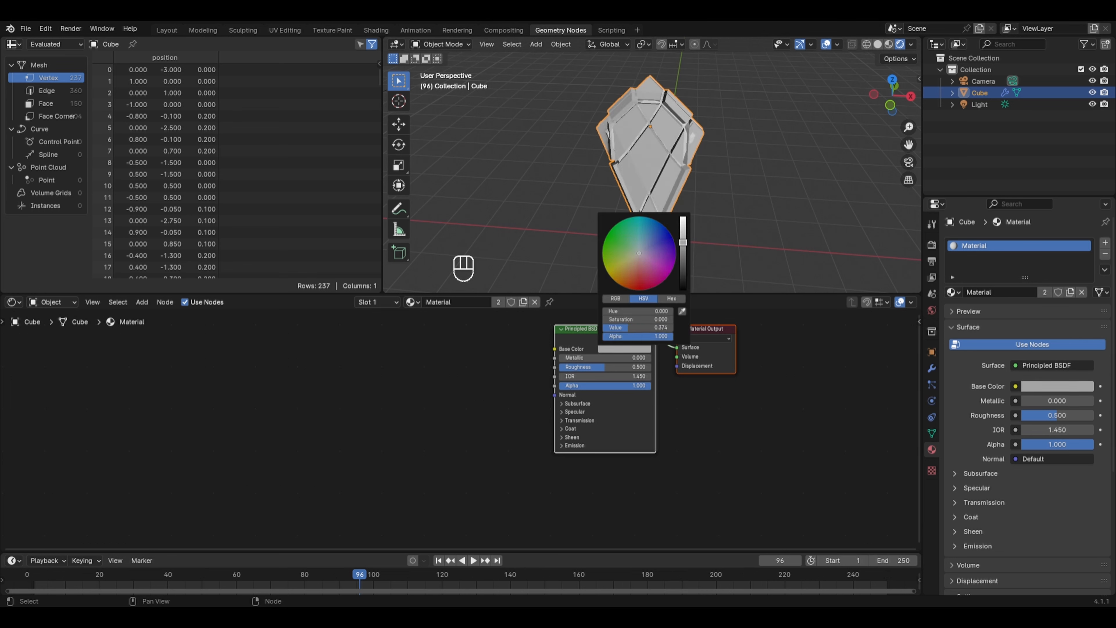
pyautogui.moveTo(682, 242); pyautogui.dragTo(682, 274)
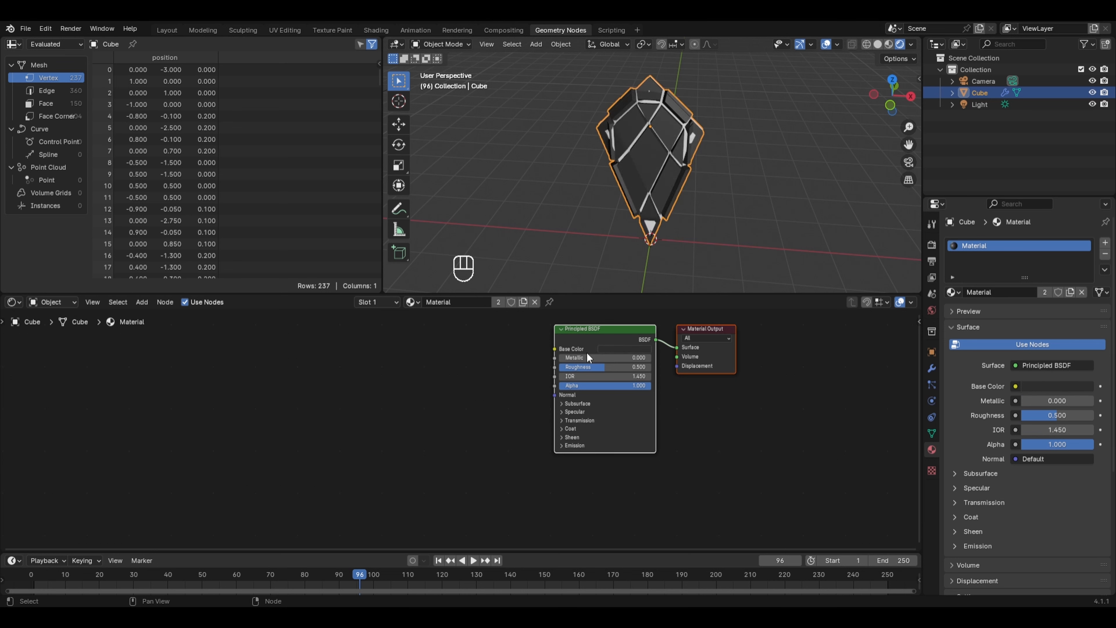
pyautogui.moveTo(628, 358); pyautogui.dragTo(716, 358)
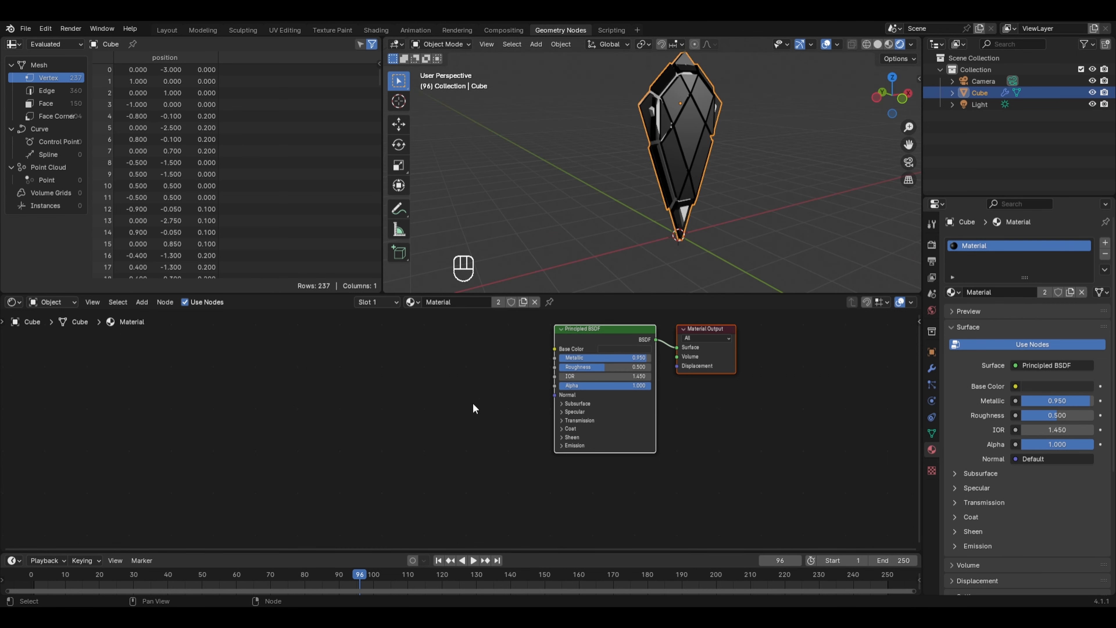
# Add a Bump node and link its Normal output to the Principled BSDF's Normal input
pyautogui.hotkey('shift', 'a')
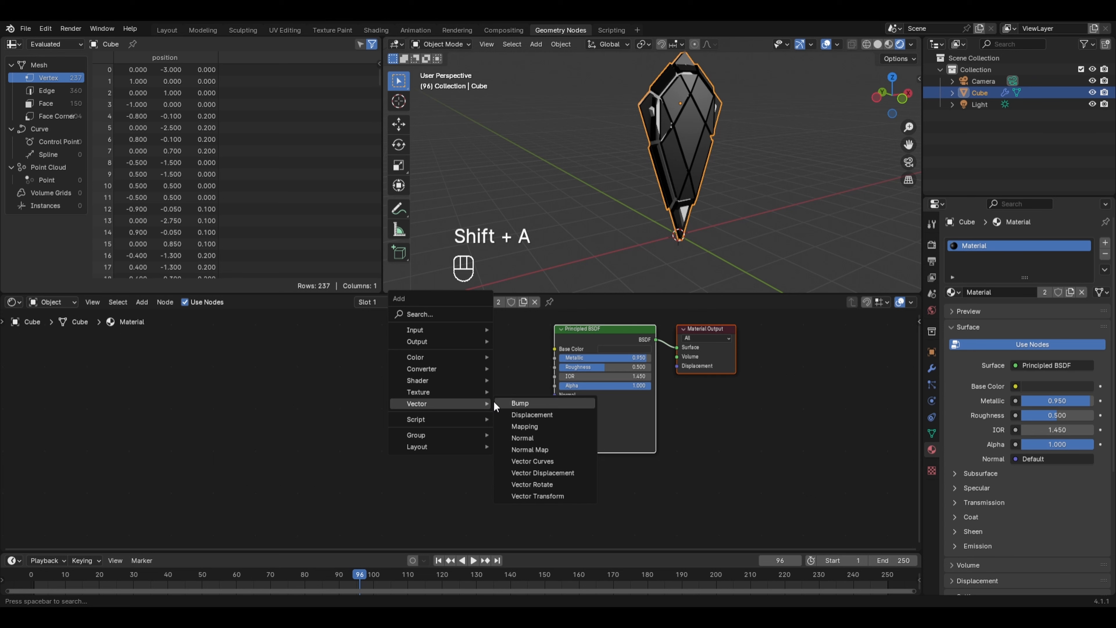
pyautogui.click(504, 403)
pyautogui.click(465, 404)
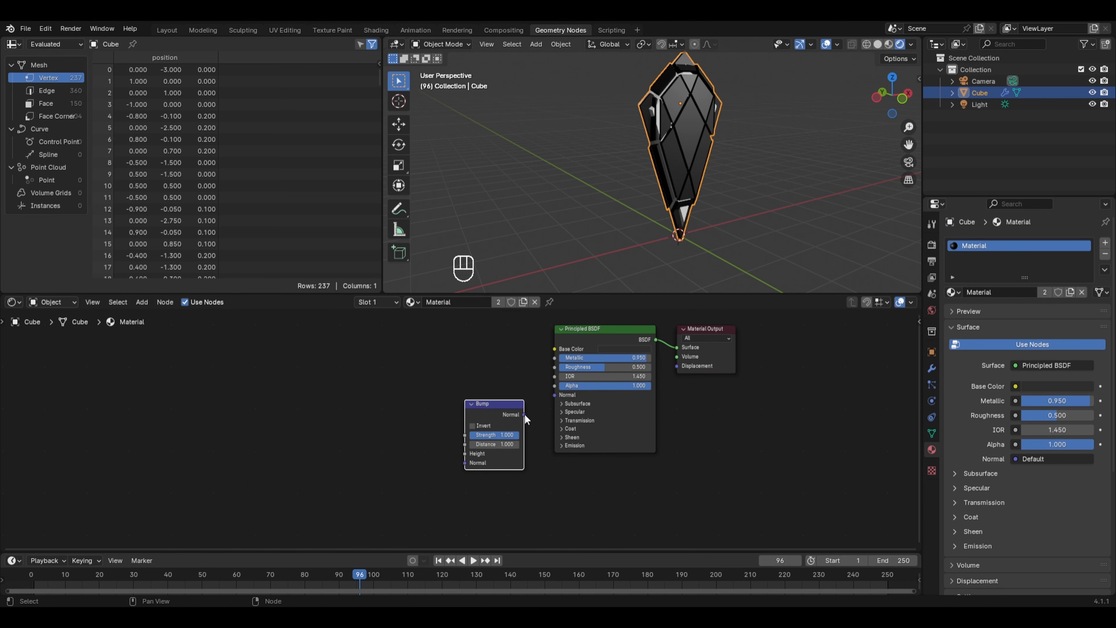
pyautogui.moveTo(524, 414); pyautogui.dragTo(552, 394)
# Add a Noise Texture node and link its Fac output to the Bump node's Height input
pyautogui.hotkey('shift', 'a')
pyautogui.moveTo(372, 356)
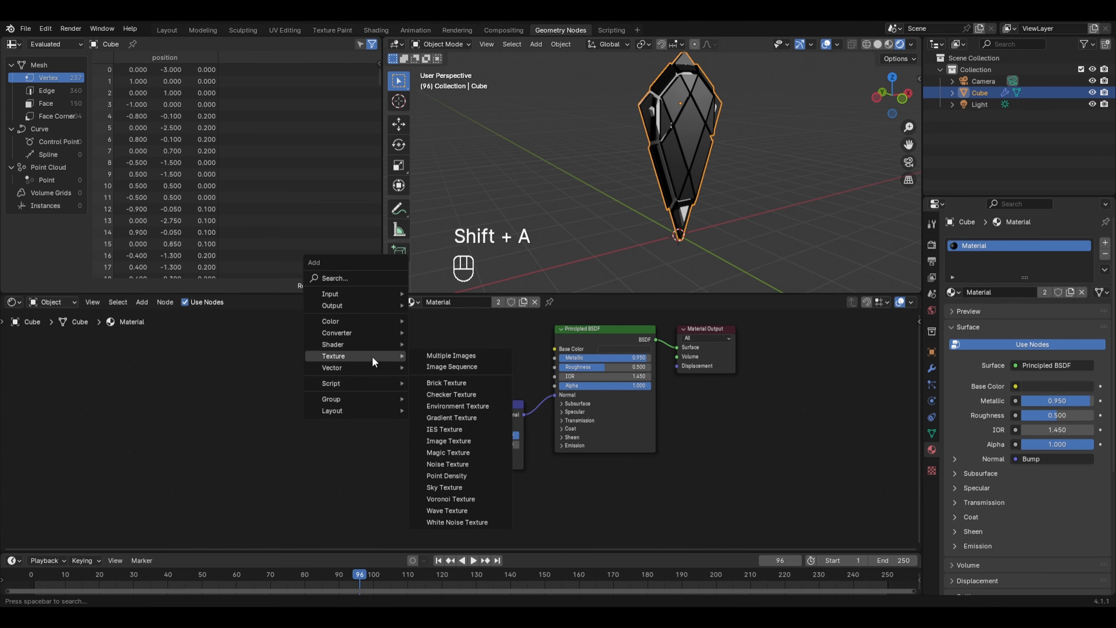
pyautogui.click(447, 463)
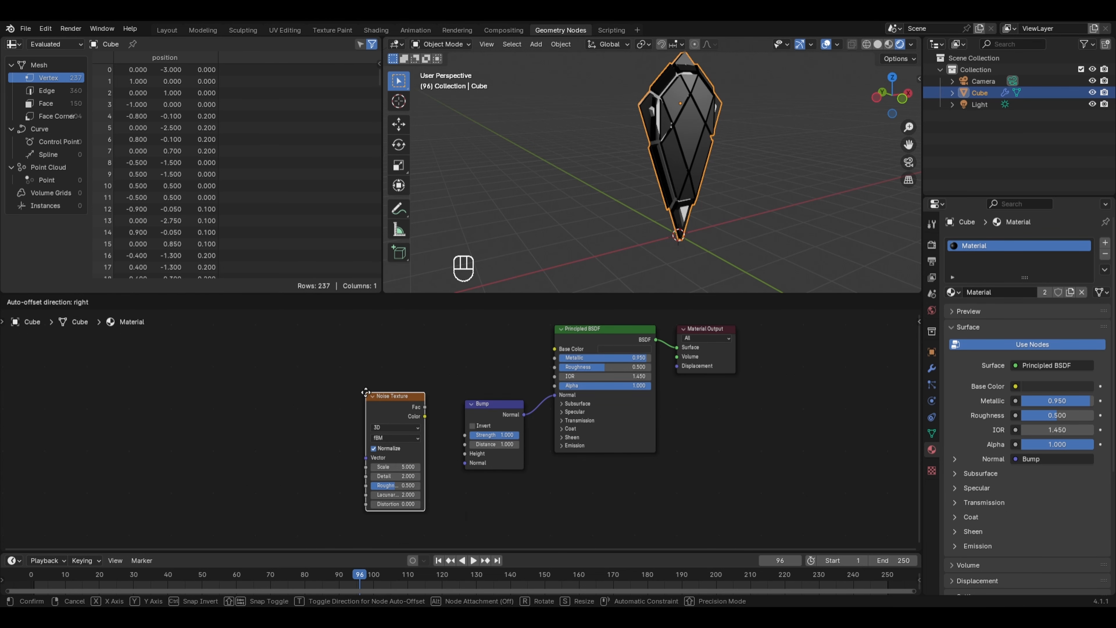
pyautogui.click(426, 405)
pyautogui.moveTo(424, 407); pyautogui.dragTo(465, 453)
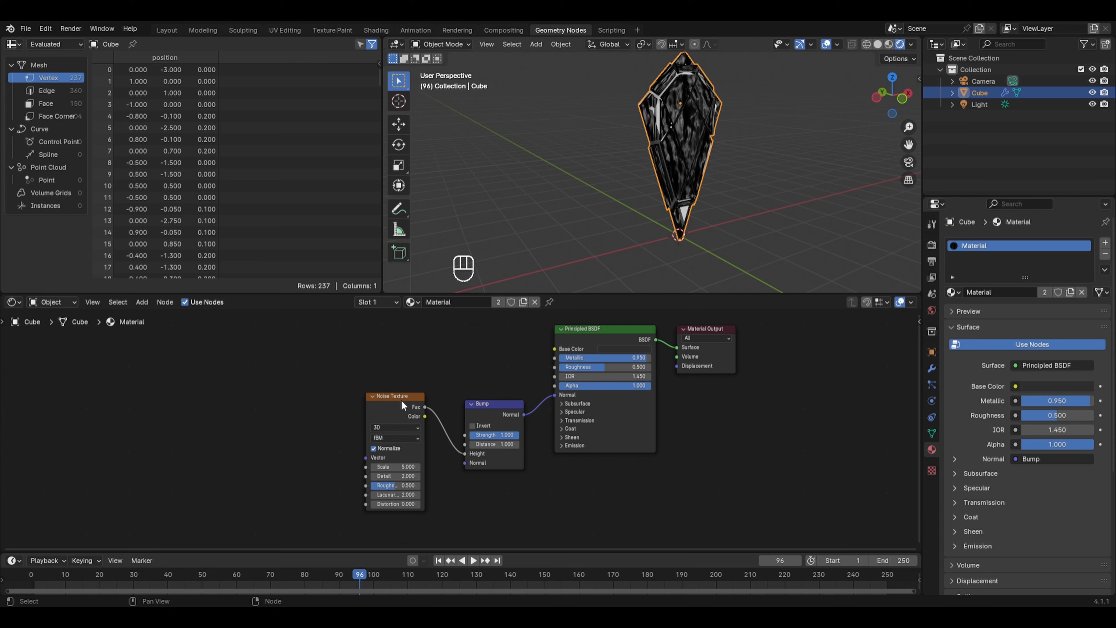
# Add Texture Coordinate and Mapping nodes to the Noise Texture and feed the Mapping's Vector from the Object output
pyautogui.click(393, 410)
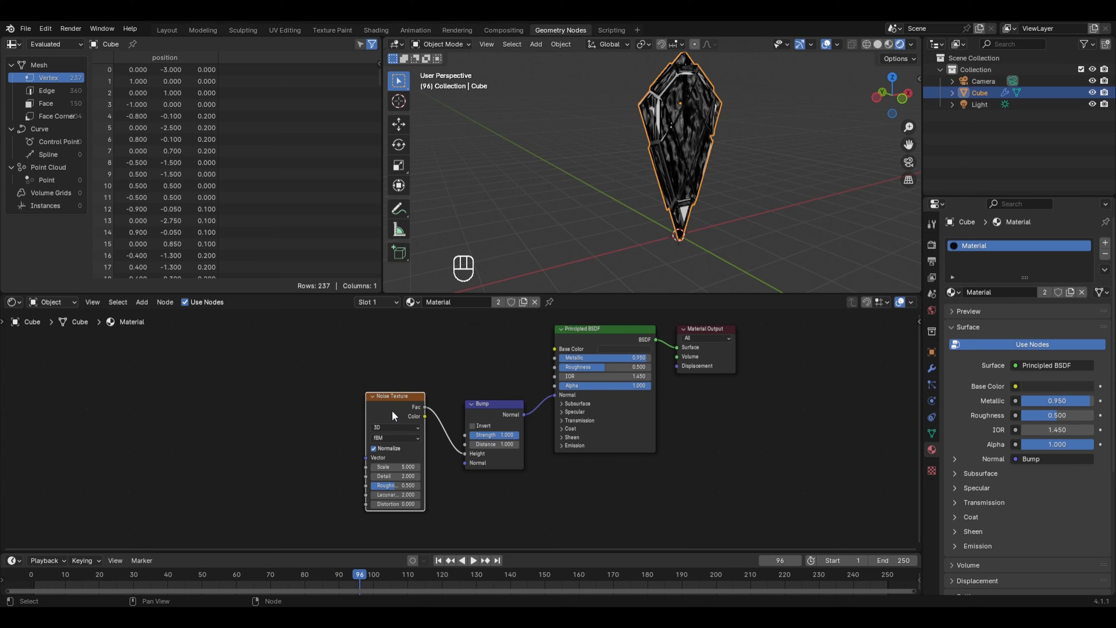
pyautogui.hotkey('ctrl', 't')
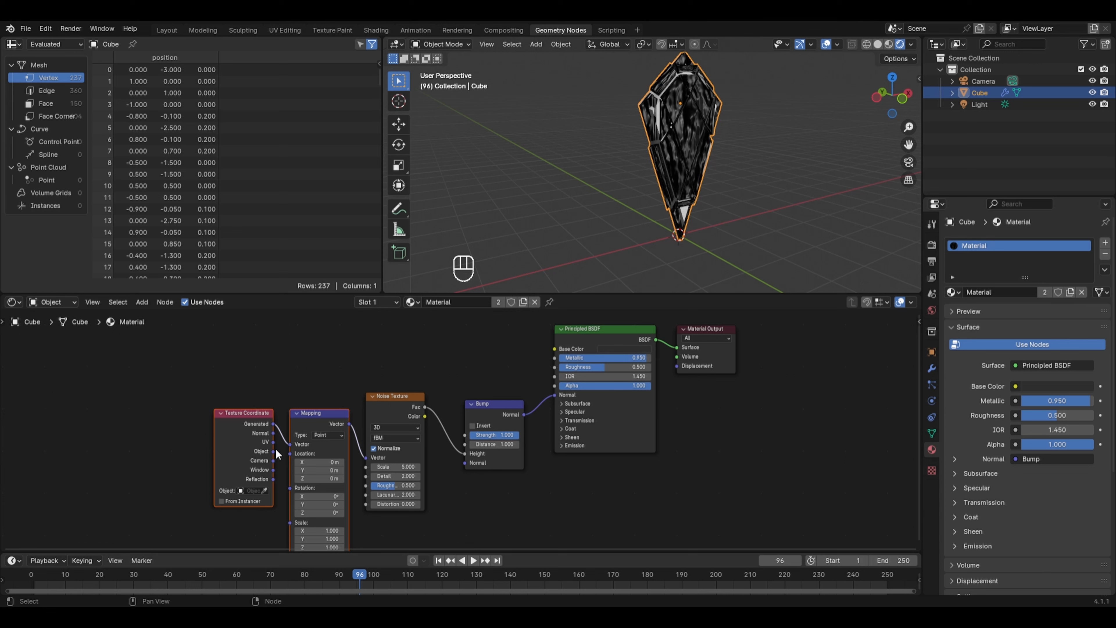
pyautogui.moveTo(273, 451); pyautogui.dragTo(290, 444)
# Set the Noise Texture's Scale to 0.600 and Detail to 15, and the Bump node's Strength to 0.1
pyautogui.moveTo(409, 464); pyautogui.dragTo(325, 465)
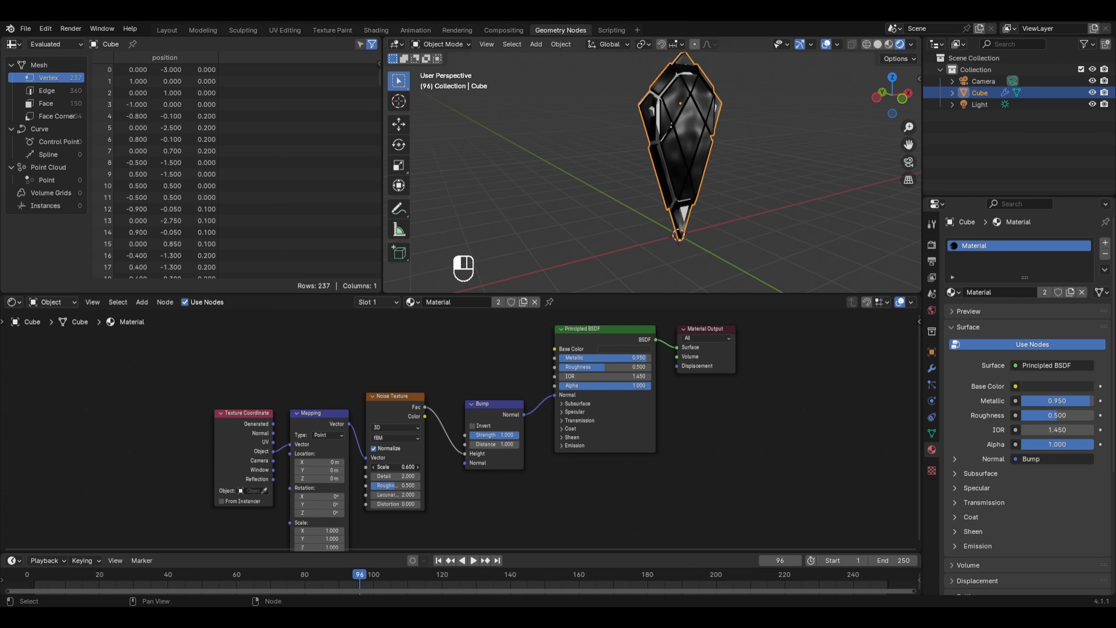
pyautogui.click(492, 435)
pyautogui.write('0.1')
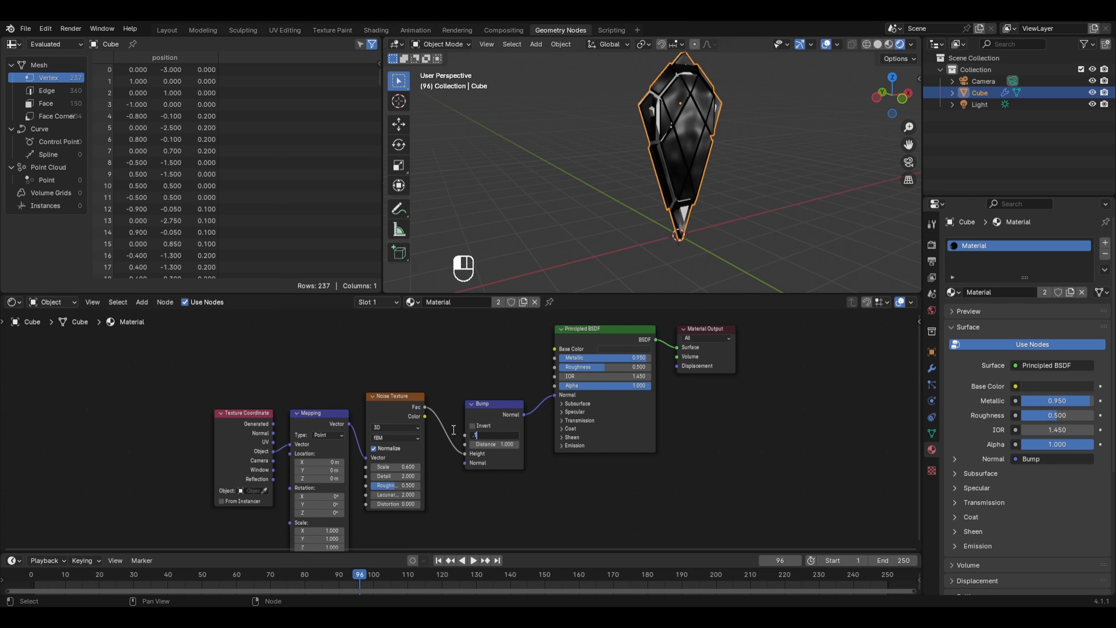
pyautogui.press('Return')
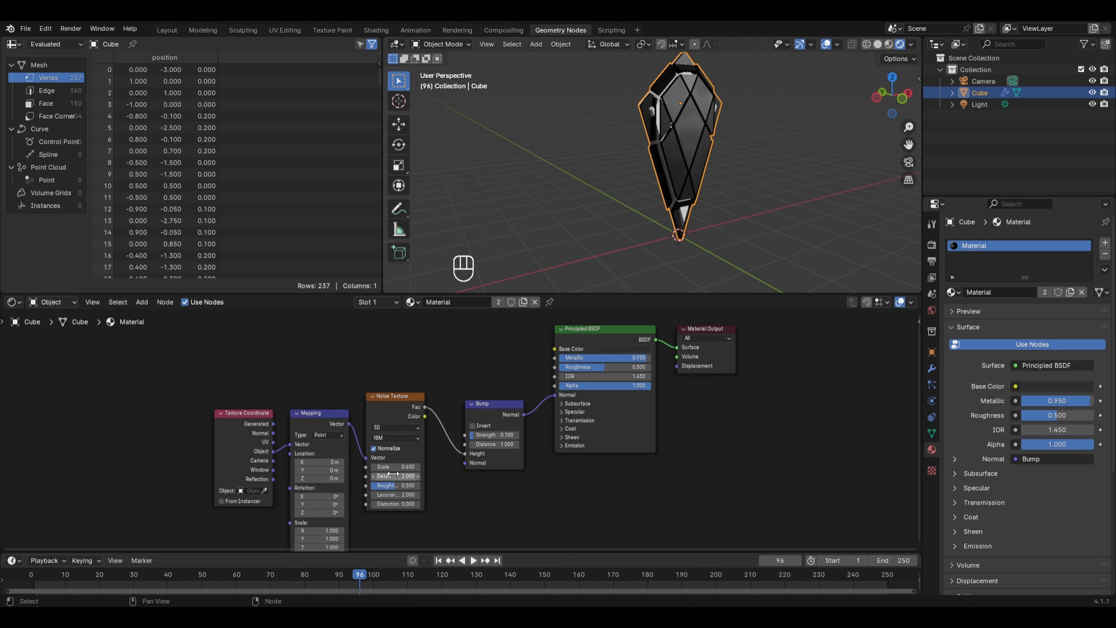
pyautogui.moveTo(393, 475); pyautogui.dragTo(440, 476)
pyautogui.moveTo(719, 183); pyautogui.dragTo(666, 113, button='middle')
pyautogui.moveTo(589, 140); pyautogui.dragTo(667, 152, button='middle')
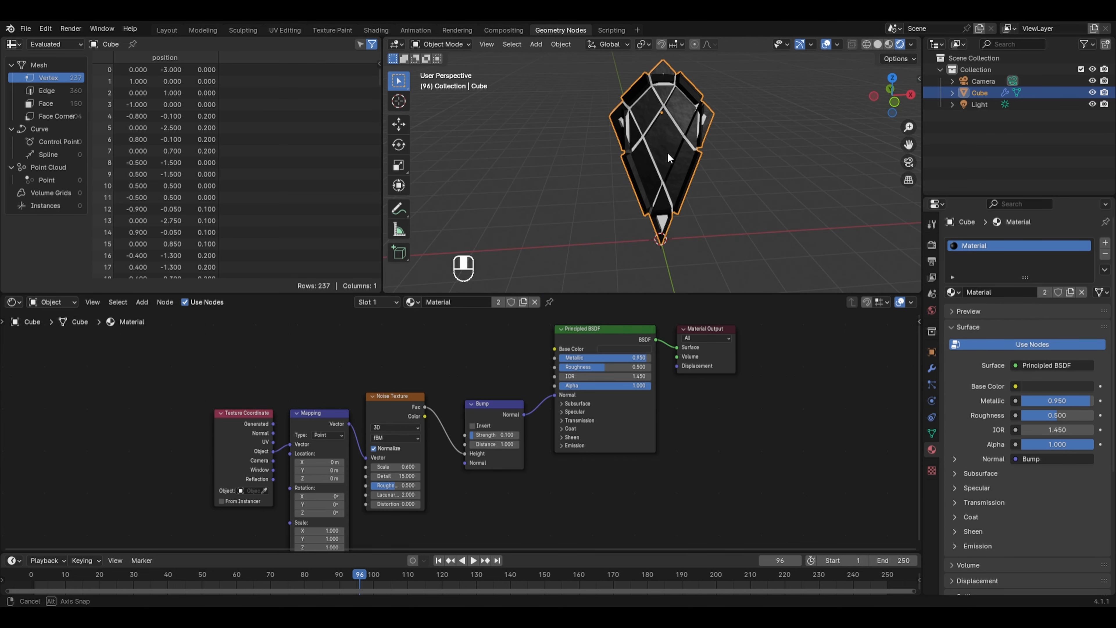
# Return to the Geometry Node Editor and set the first Extrude Mesh node's Offset Scale to 0.130
pyautogui.click(20, 304)
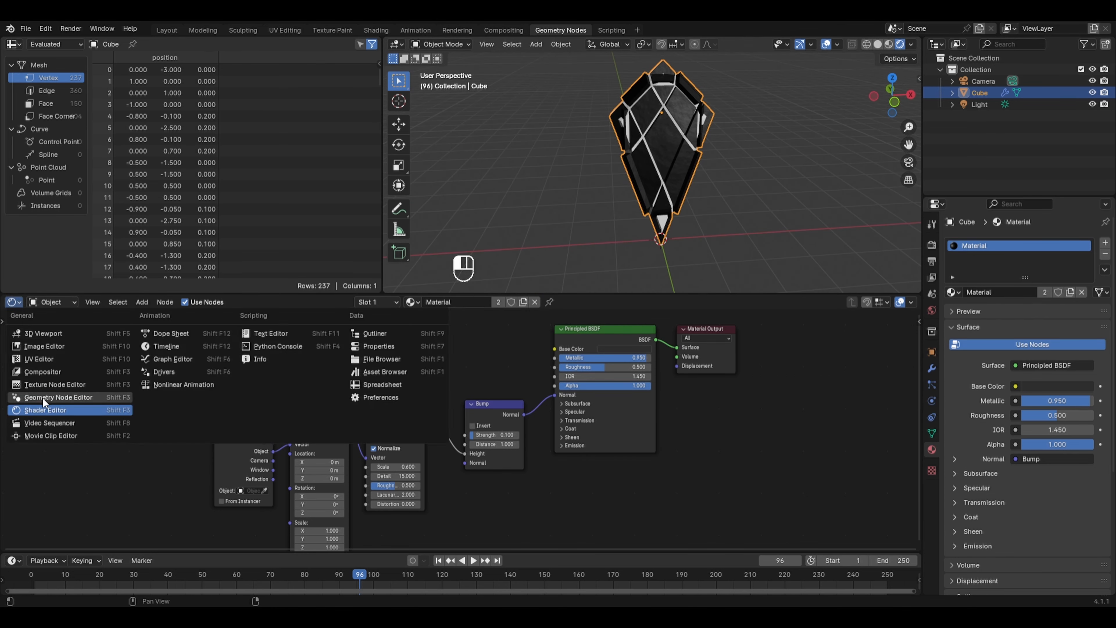
pyautogui.click(43, 397)
pyautogui.moveTo(719, 463); pyautogui.dragTo(530, 401, button='middle')
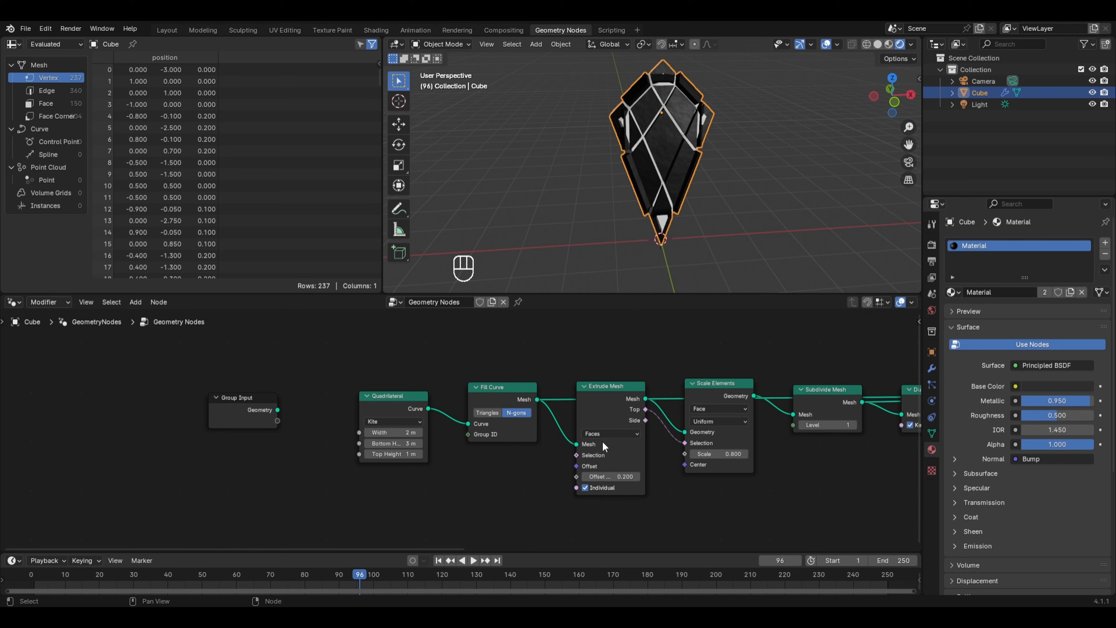
pyautogui.keyDown('shift'); pyautogui.moveTo(624, 476); pyautogui.dragTo(609, 477); pyautogui.keyUp('shift')
pyautogui.moveTo(715, 223); pyautogui.dragTo(705, 216, button='middle')
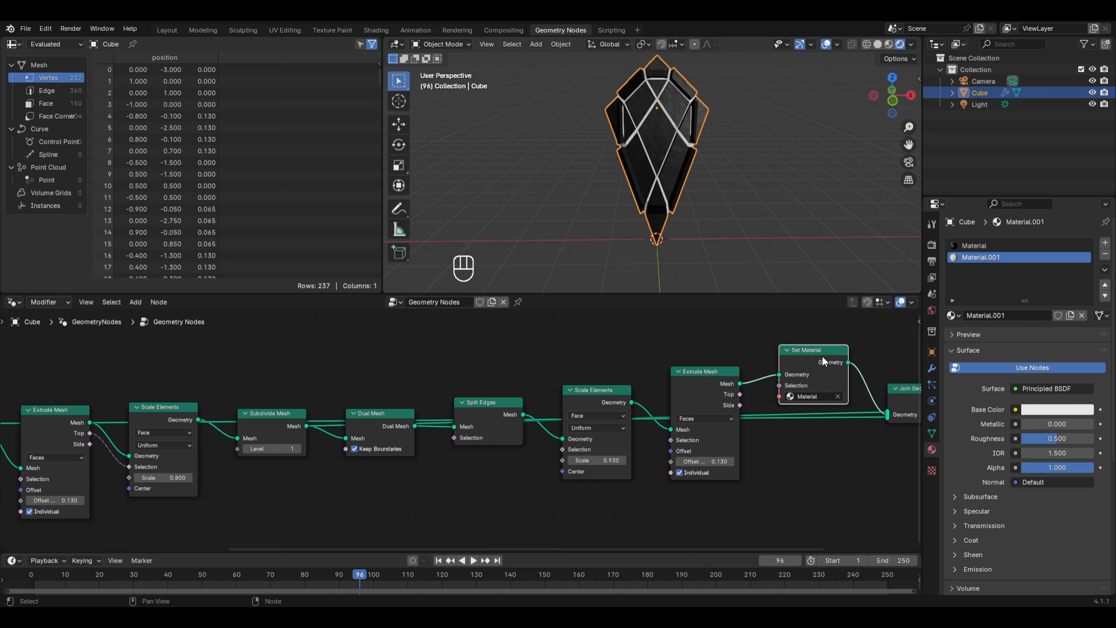
# Duplicate the Set Material node onto the link from Subdivide Mesh to Join Geometry and assign Material.001 to it
pyautogui.hotkey('shift', 'd')
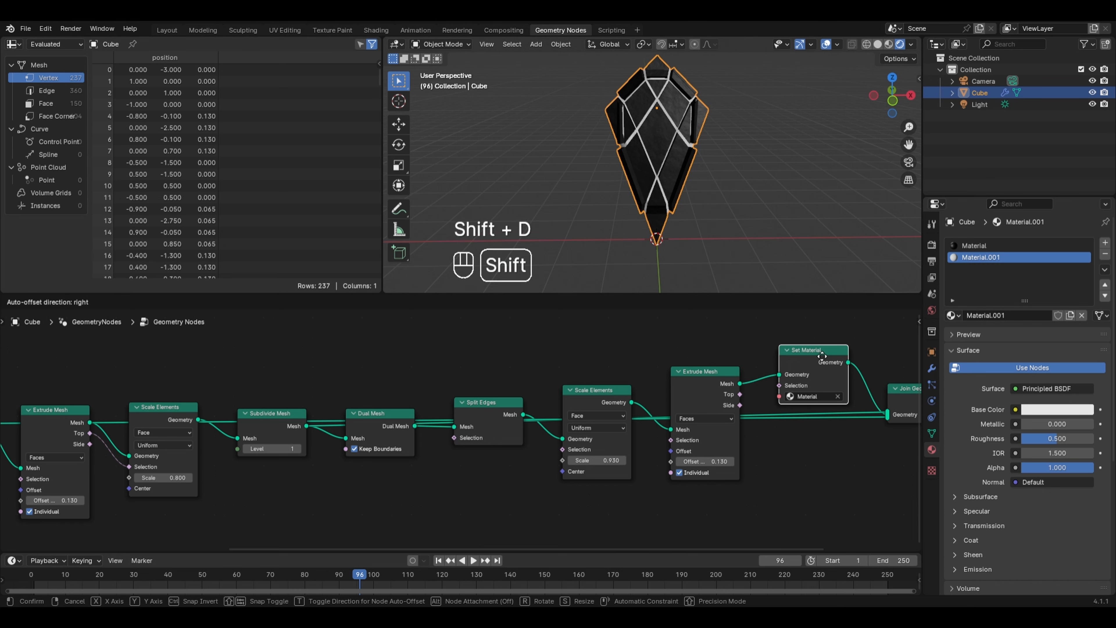
pyautogui.click(782, 439)
pyautogui.moveTo(783, 439); pyautogui.dragTo(781, 480)
pyautogui.moveTo(283, 424); pyautogui.dragTo(303, 482)
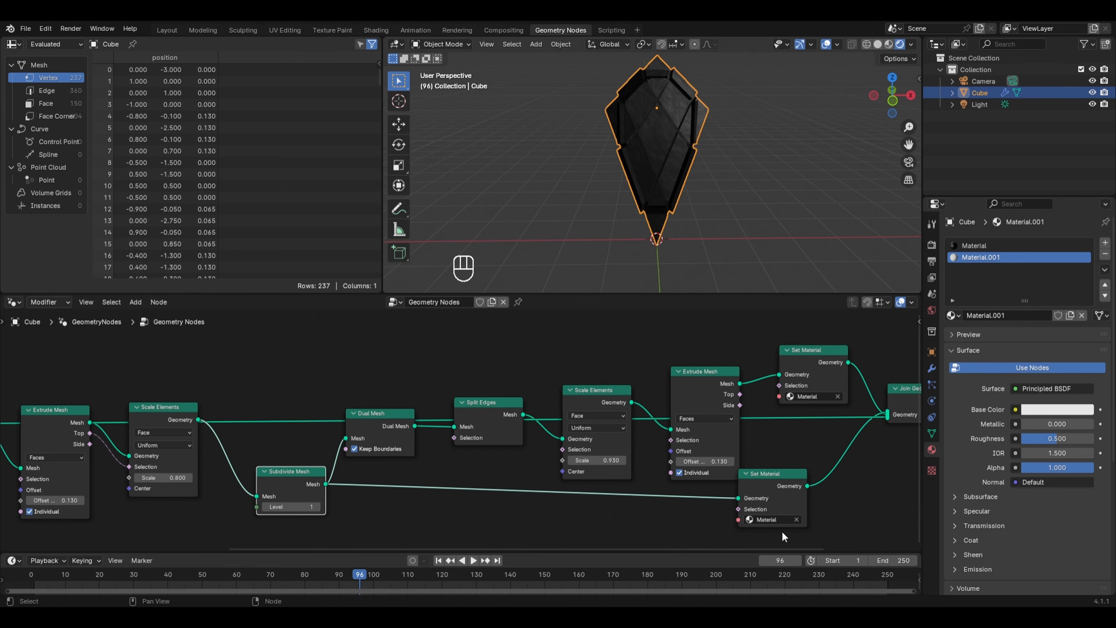
pyautogui.click(779, 519)
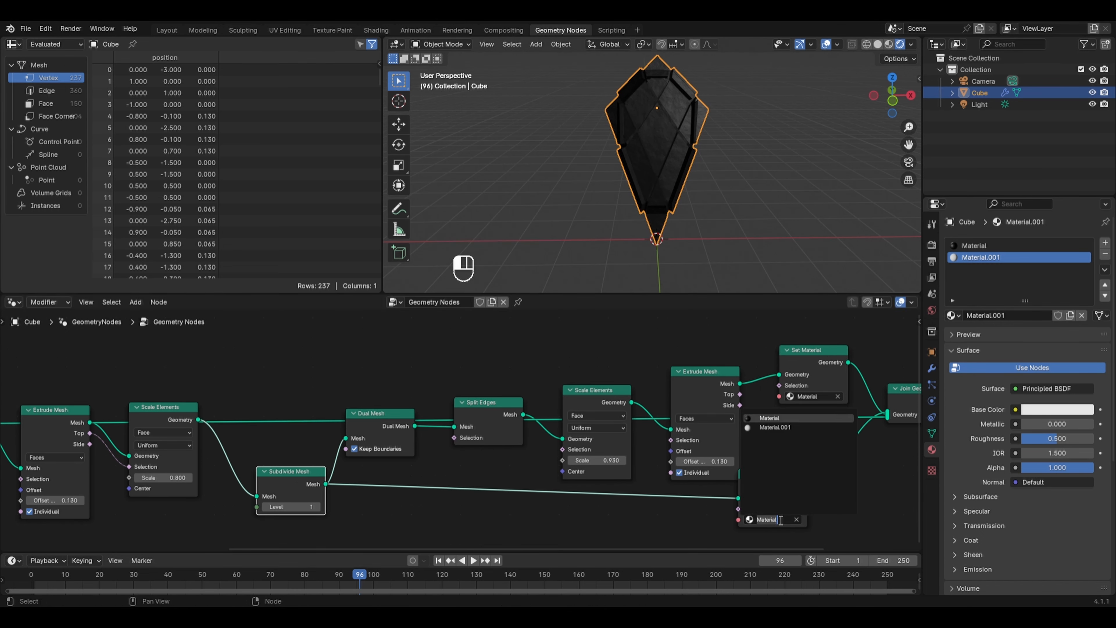
pyautogui.click(794, 429)
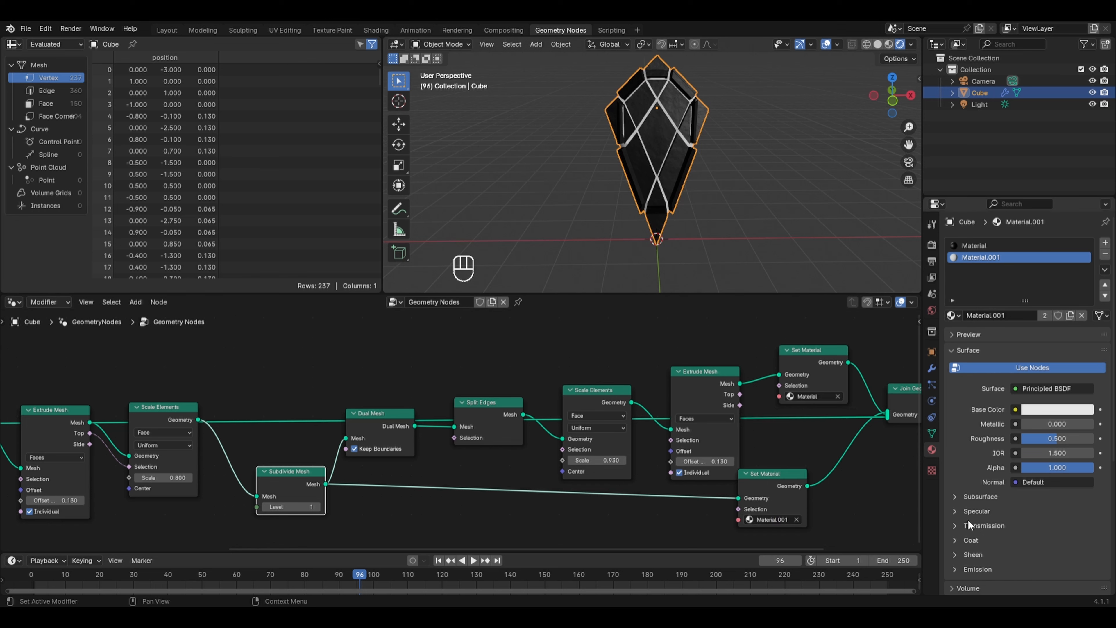
# Give Material.001 a green emission color with an emission strength of 10
pyautogui.click(973, 566)
pyautogui.scroll(-2, 972, 566)
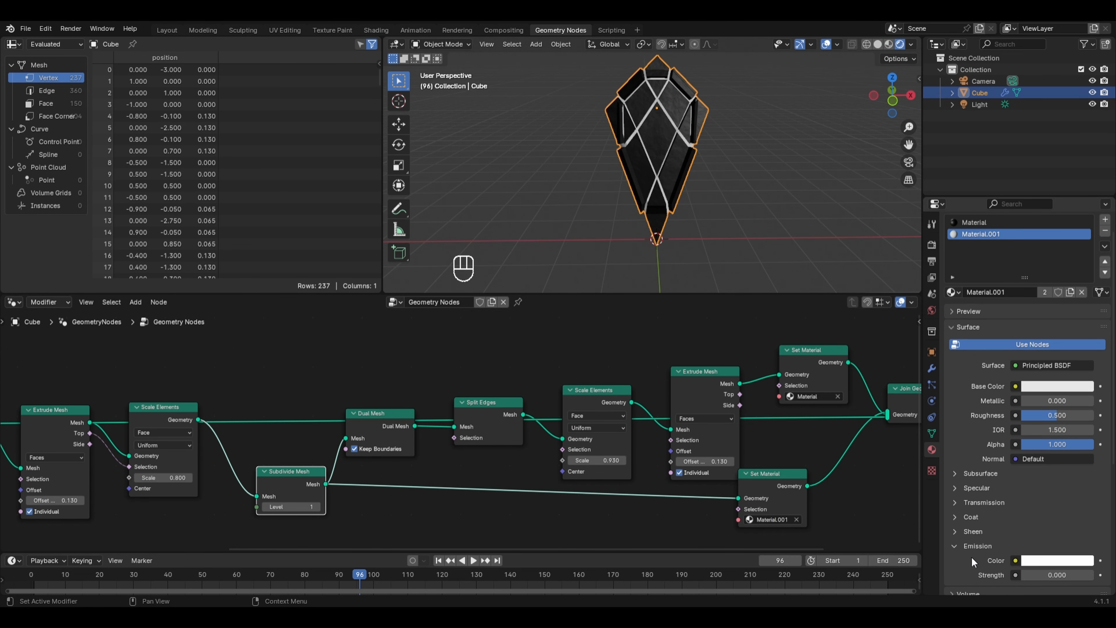
pyautogui.click(1046, 575)
pyautogui.write('10')
pyautogui.press('Return')
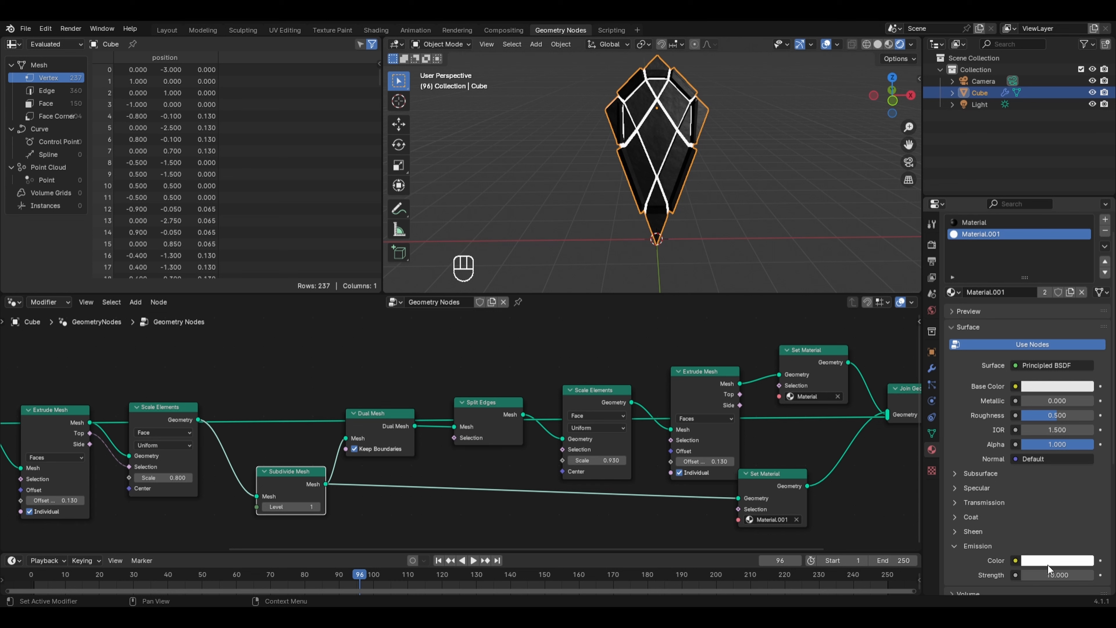
pyautogui.click(1048, 562)
pyautogui.moveTo(1022, 430); pyautogui.dragTo(981, 400)
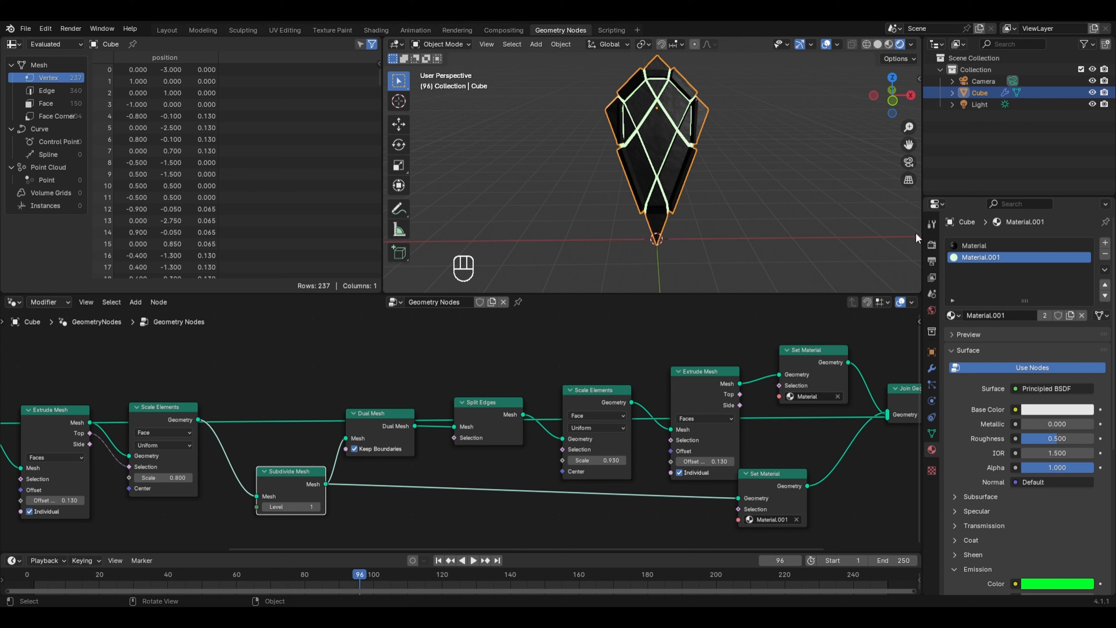
# Preview the glowing shield with the Cycles render engine, and restore EEVEE as the render engine
pyautogui.click(931, 244)
pyautogui.click(1046, 242)
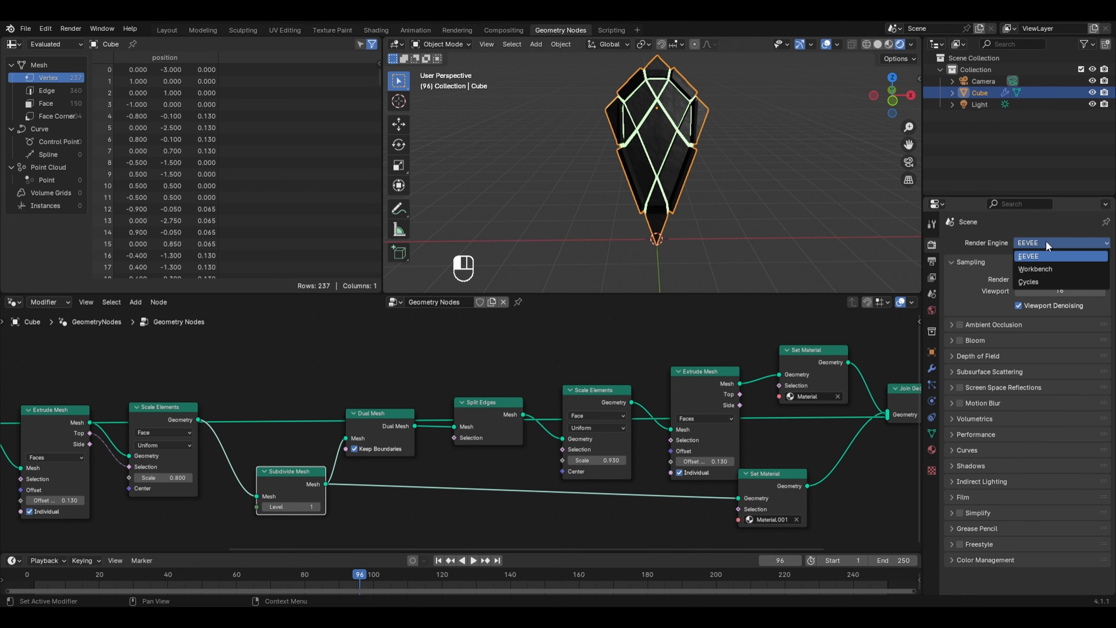
pyautogui.click(1035, 282)
pyautogui.moveTo(641, 141); pyautogui.dragTo(625, 119, button='middle')
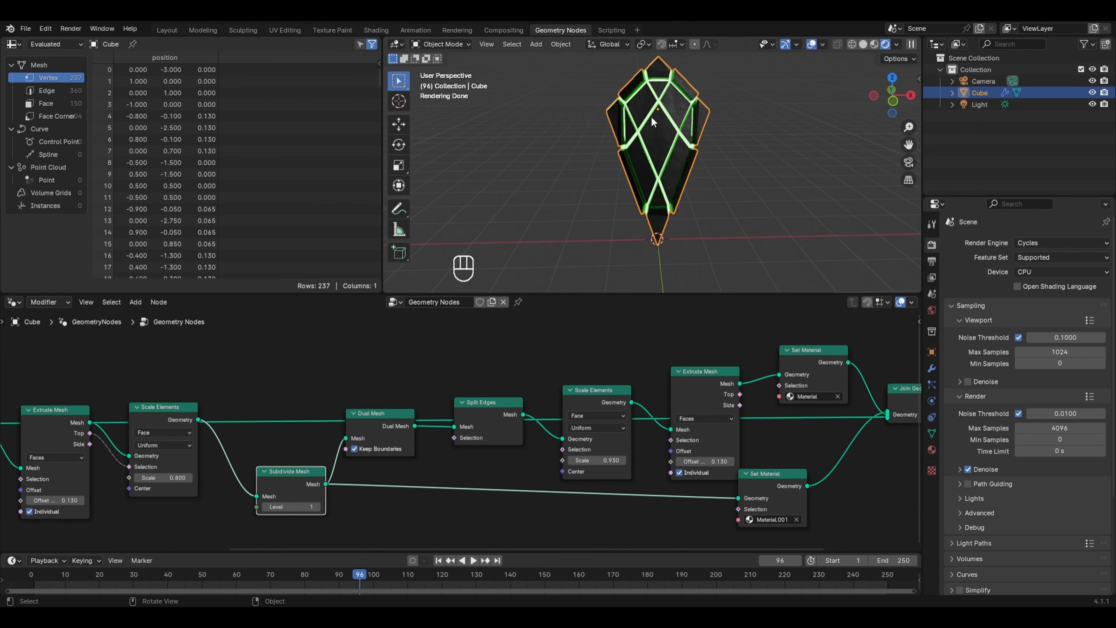
pyautogui.click(1057, 244)
pyautogui.click(1026, 256)
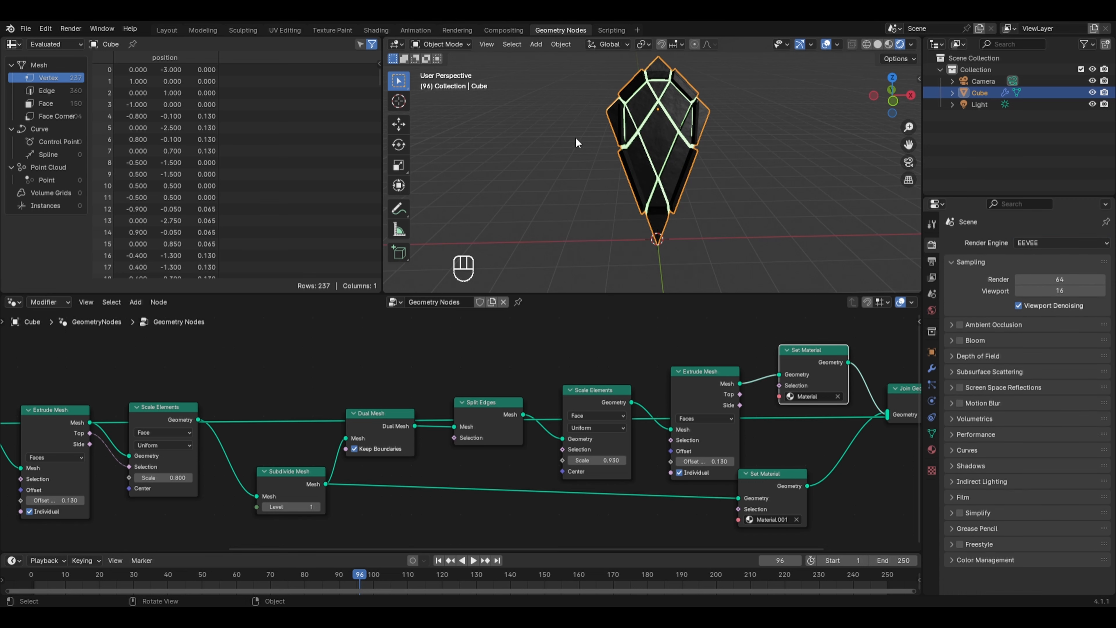
# Add a plane mesh to the scene and create a new geometry node tree for it
pyautogui.hotkey('shift', 'a')
pyautogui.moveTo(545, 153)
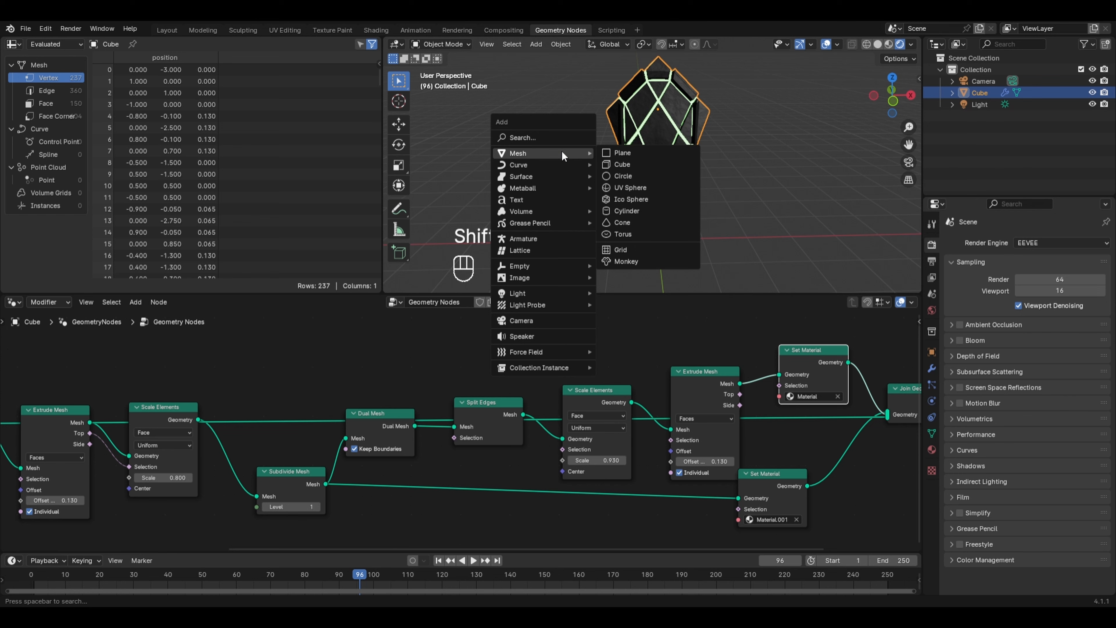
pyautogui.click(620, 150)
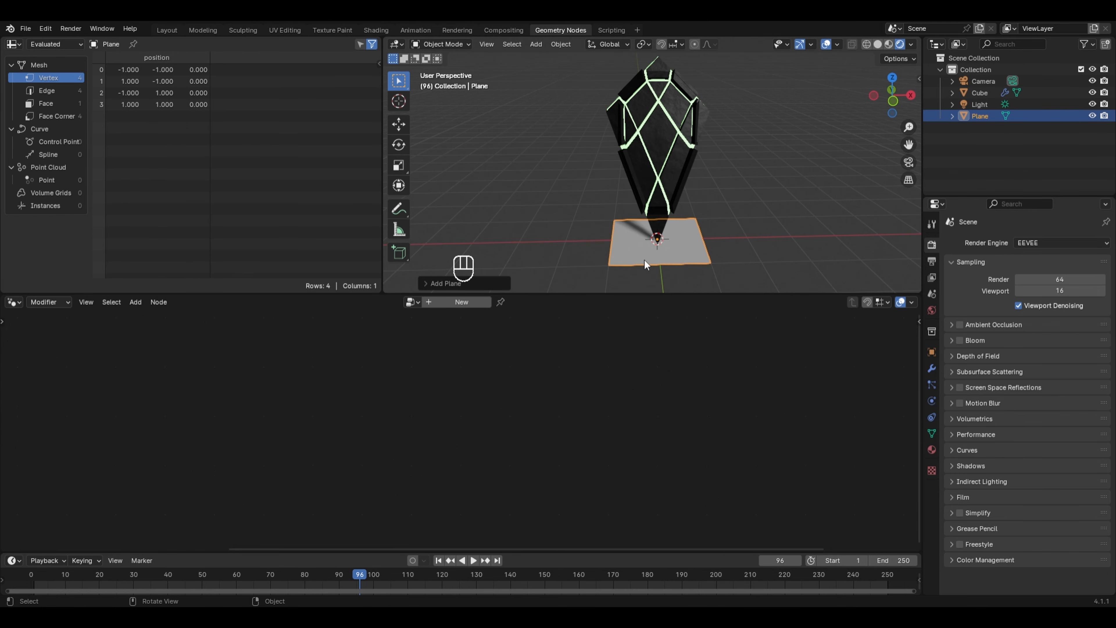
pyautogui.click(469, 302)
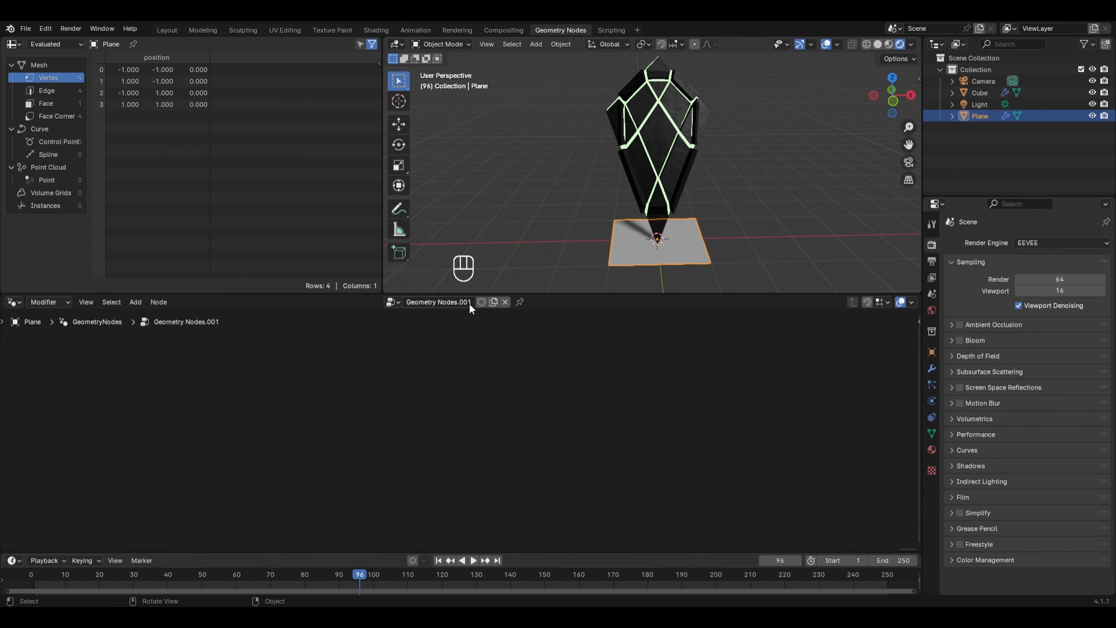
pyautogui.press('Home')
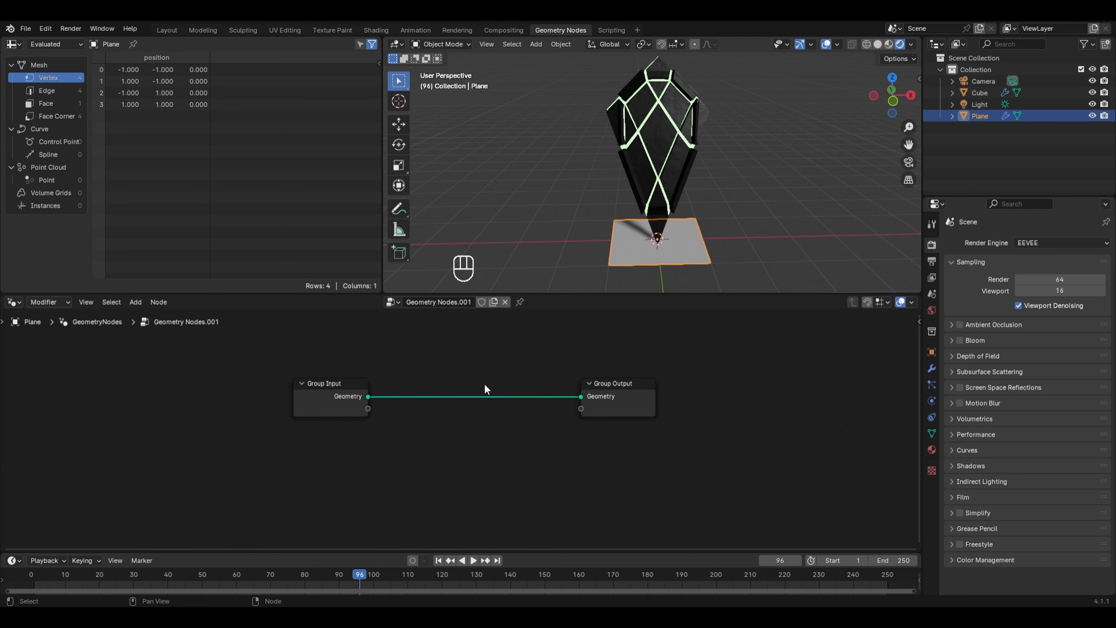
# Feed the Group Output from a new Grid mesh primitive node with Size X and Size Y of 30 m
pyautogui.hotkey('shift', 'a')
pyautogui.moveTo(422, 347)
pyautogui.moveTo(455, 393)
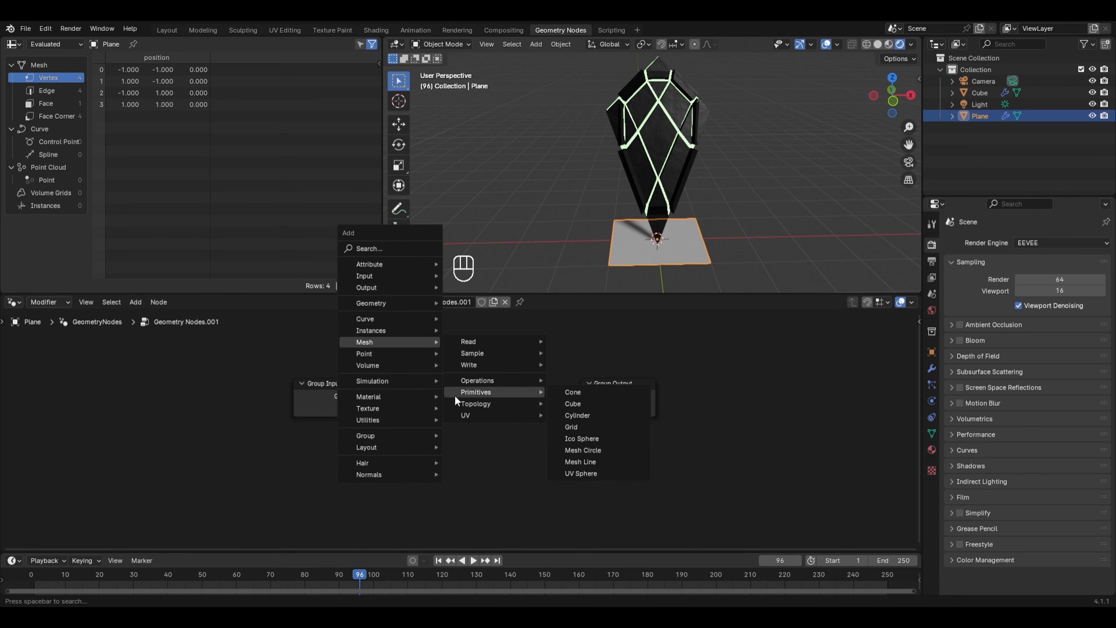
pyautogui.click(573, 426)
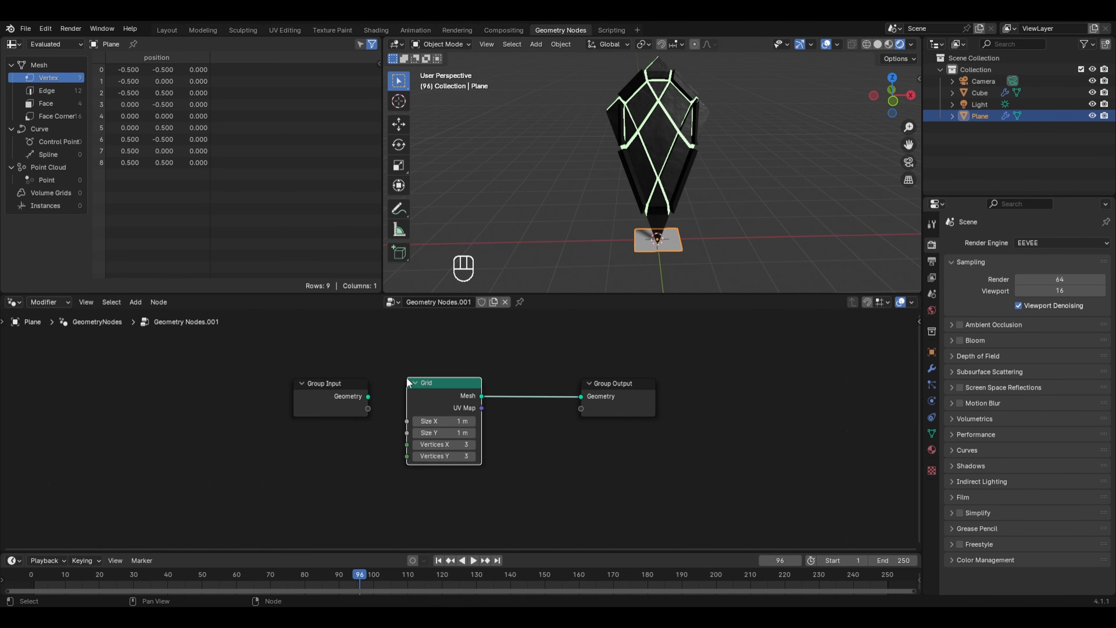
pyautogui.click(447, 421)
pyautogui.moveTo(447, 421); pyautogui.dragTo(447, 432)
pyautogui.write('30')
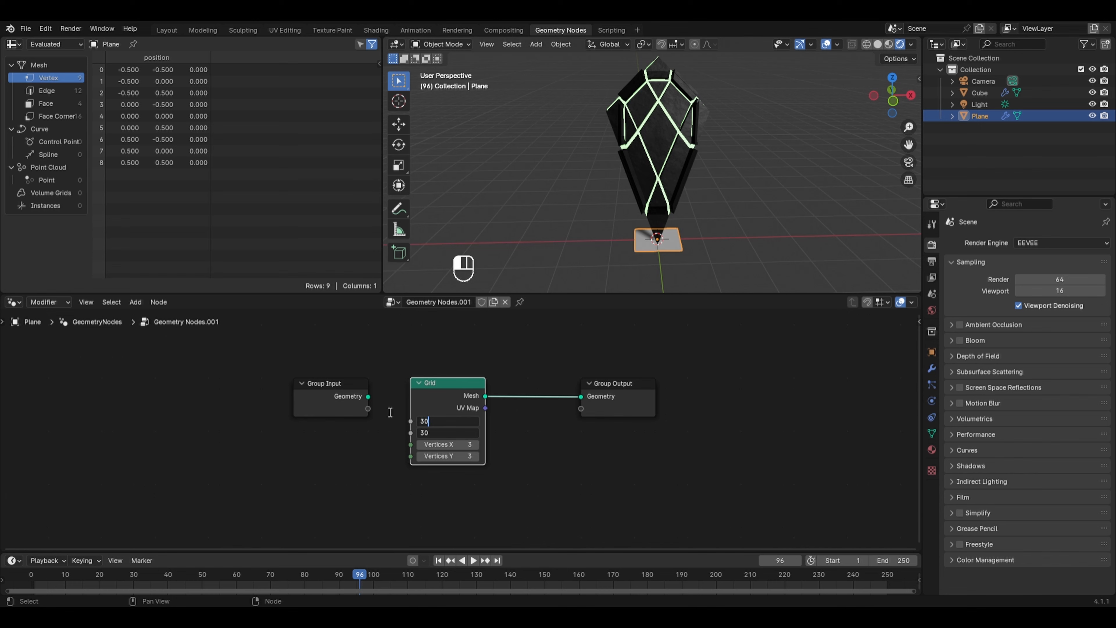
pyautogui.press('Return')
pyautogui.scroll(-6, 580, 128)
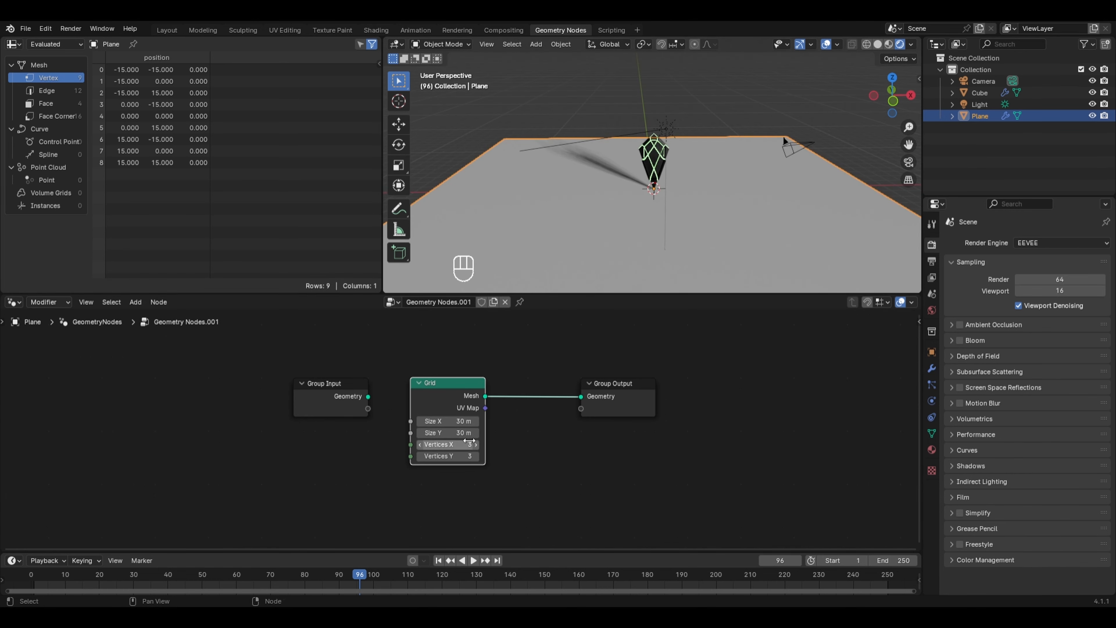
# Set the Grid node's Vertices X and Vertices Y to 100
pyautogui.moveTo(466, 440); pyautogui.dragTo(451, 452)
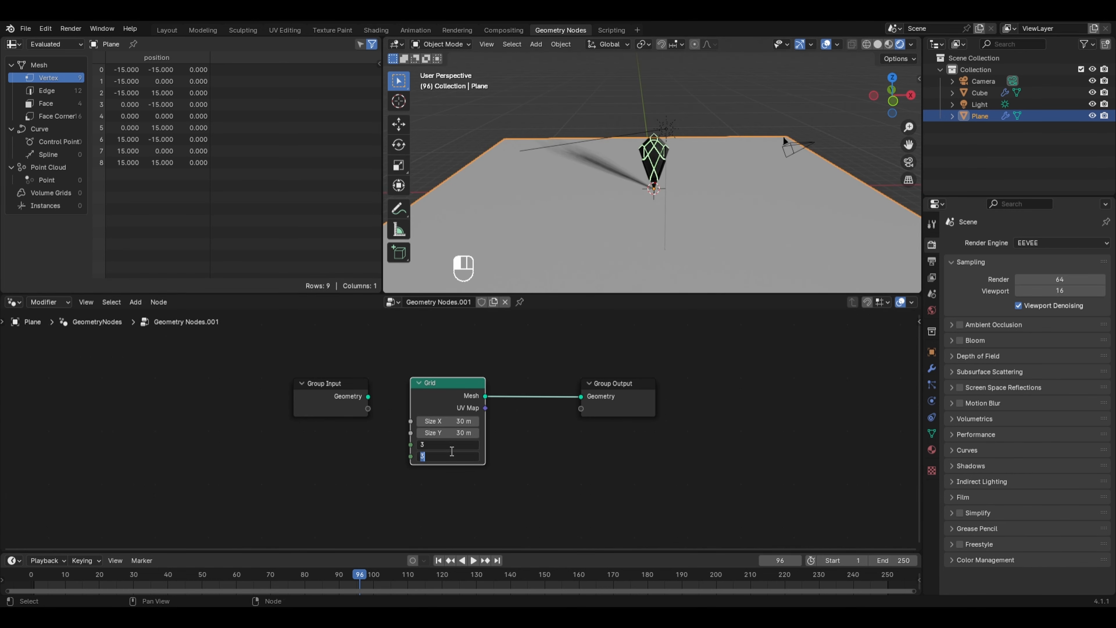
pyautogui.write('100')
pyautogui.press('Return')
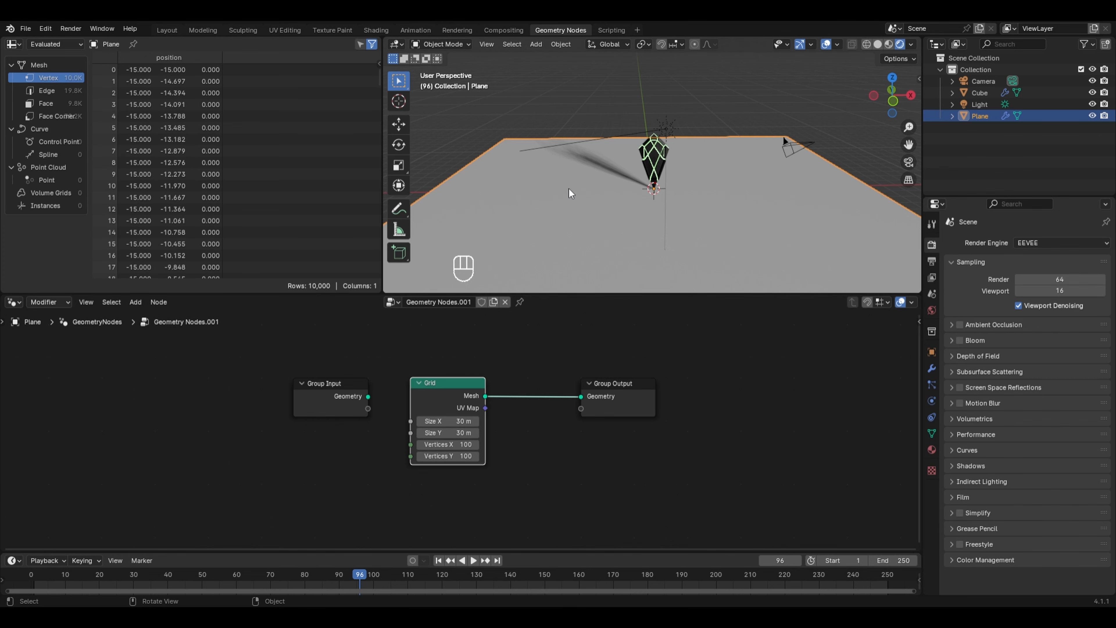
pyautogui.scroll(-1, 538, 204)
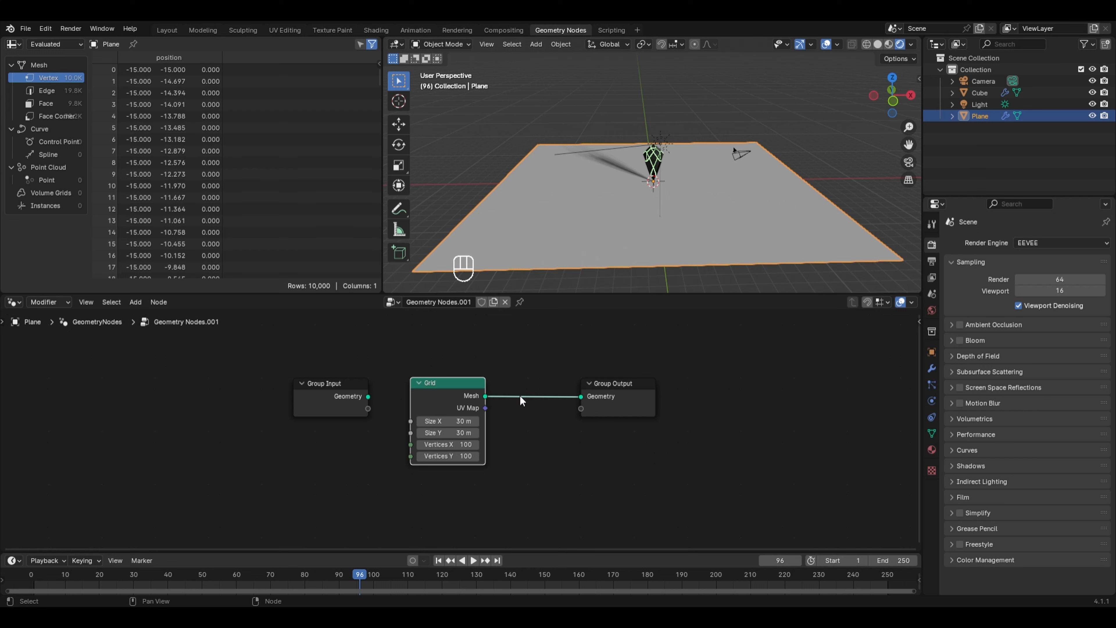
# Add an Edge Paths to Selection node below the link between Grid and Group Output
pyautogui.hotkey('shift', 'a')
pyautogui.moveTo(524, 367)
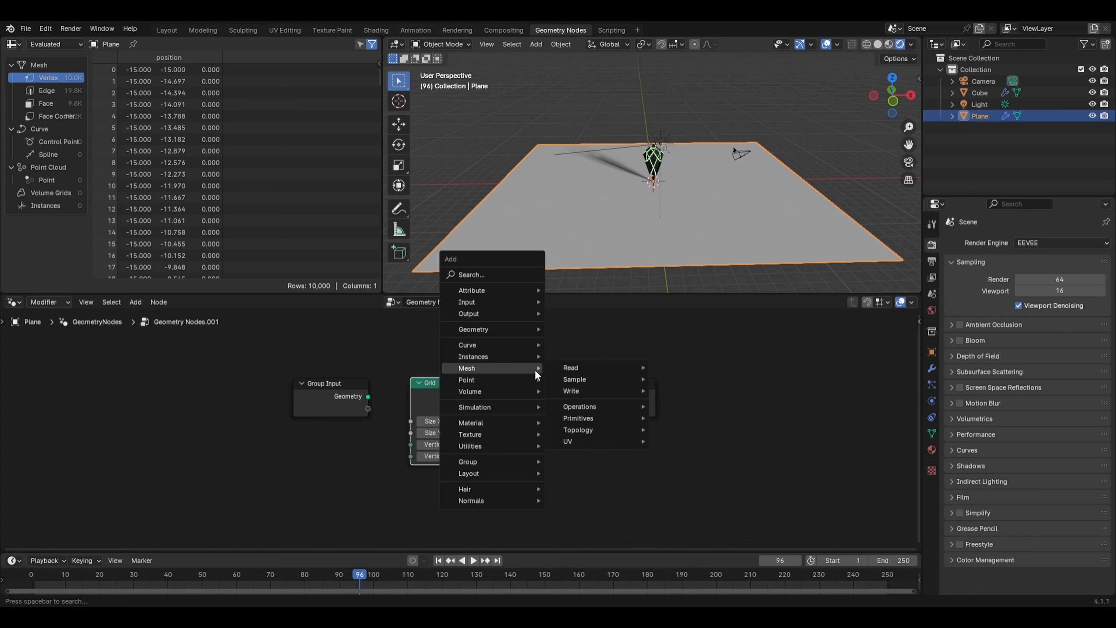
pyautogui.moveTo(582, 405)
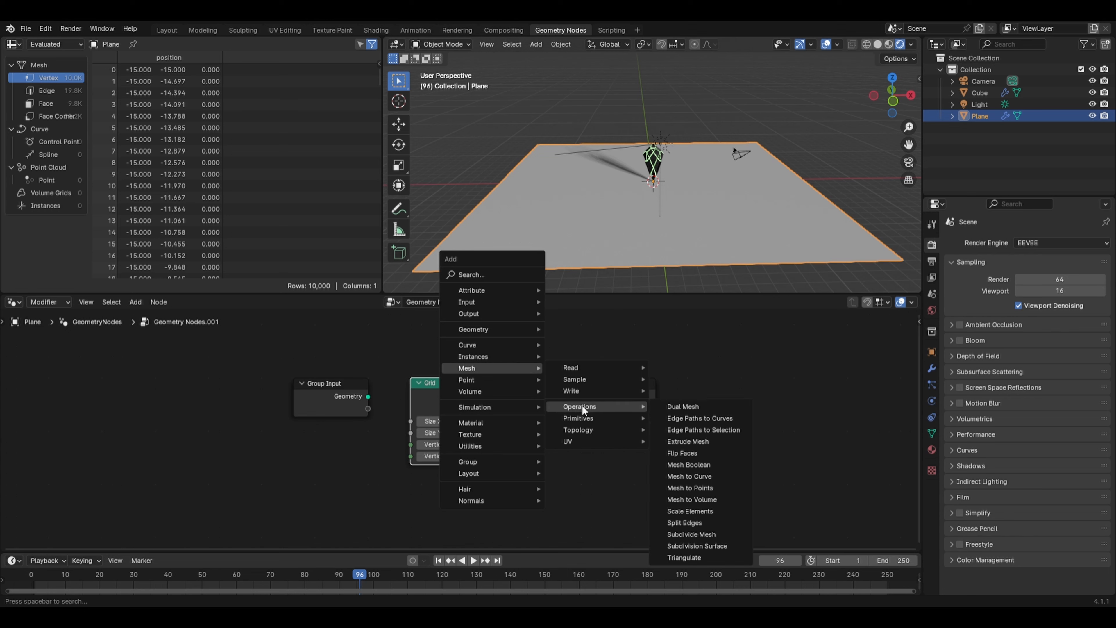
pyautogui.click(677, 428)
pyautogui.click(515, 439)
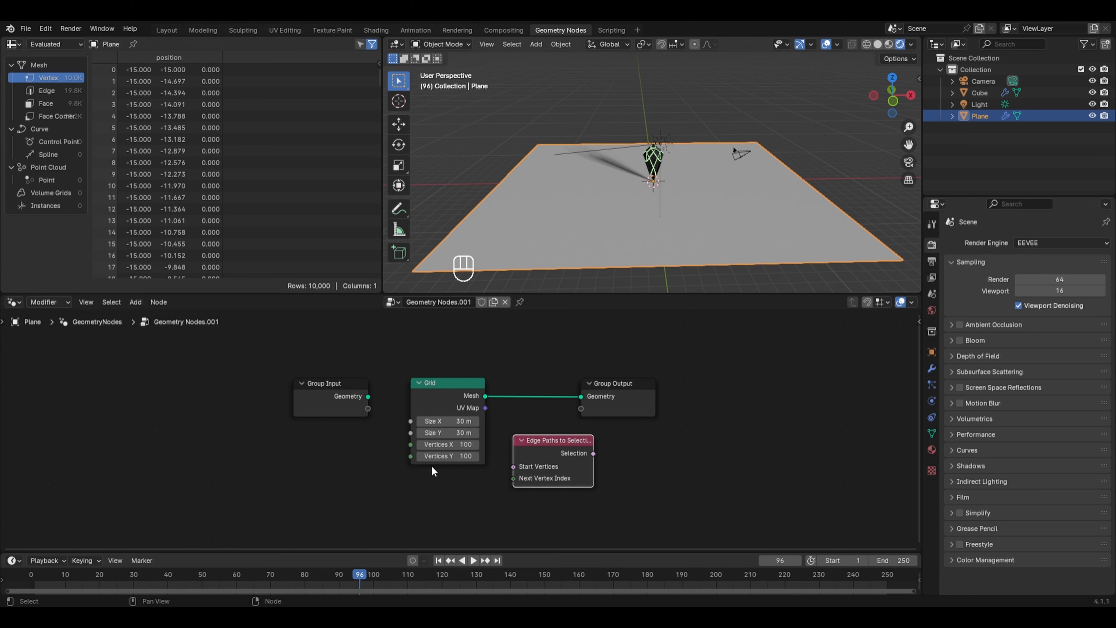
# Add a Compare node below the Grid node
pyautogui.hotkey('shift', 'a')
pyautogui.moveTo(432, 470)
pyautogui.moveTo(373, 539)
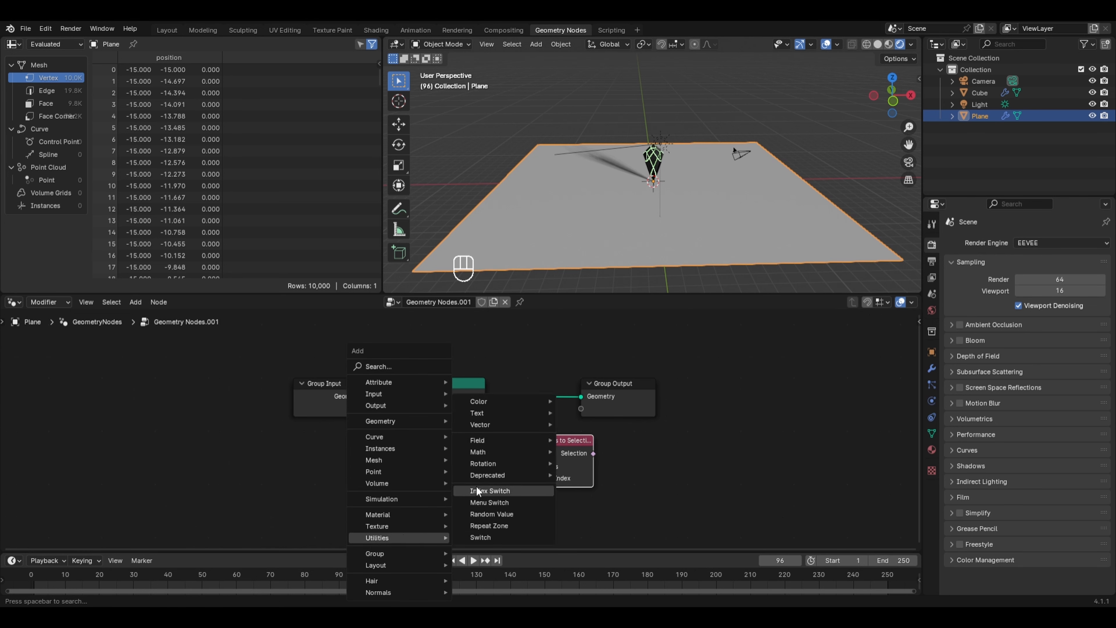
pyautogui.moveTo(505, 451)
pyautogui.click(587, 474)
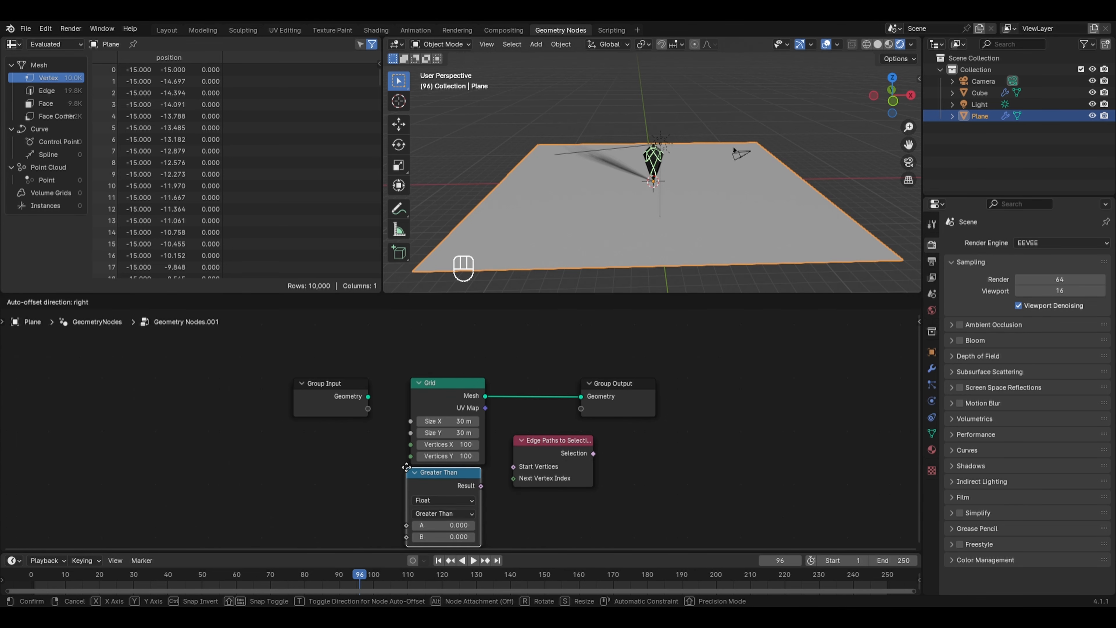
pyautogui.click(393, 452)
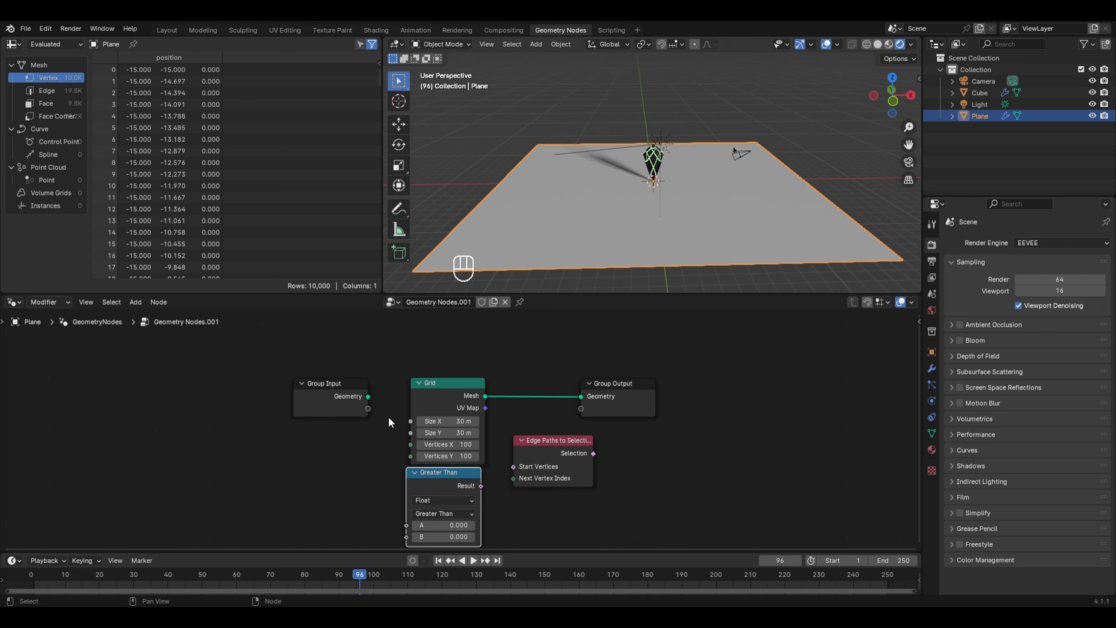
# Add an Index node in free space beside the Compare node
pyautogui.hotkey('shift', 'a')
pyautogui.moveTo(397, 304)
pyautogui.moveTo(445, 299)
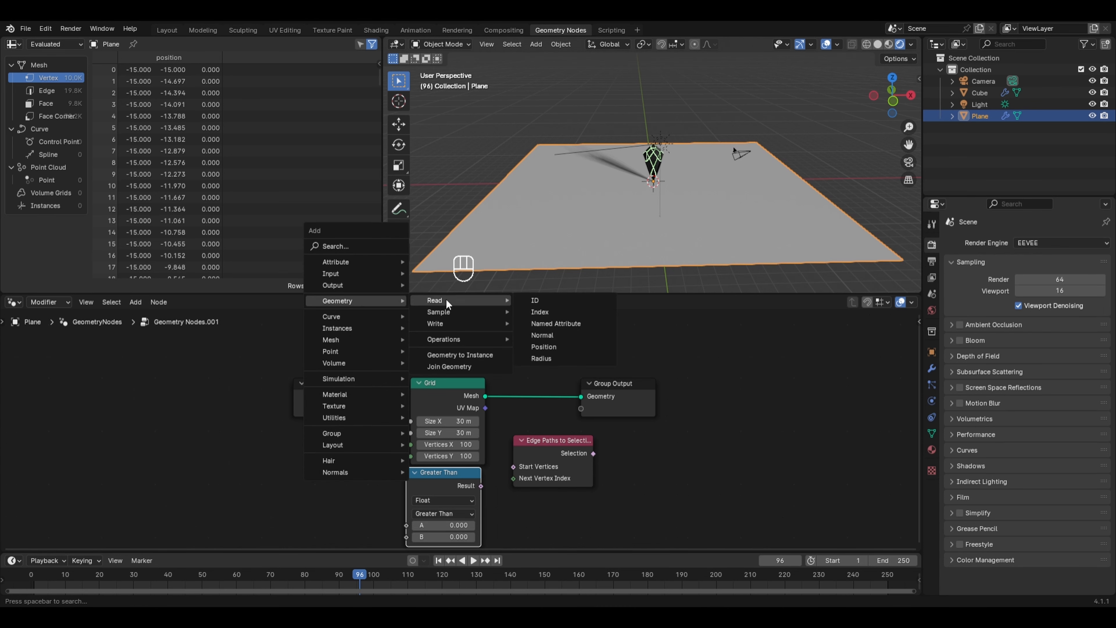
pyautogui.click(534, 308)
pyautogui.click(240, 462)
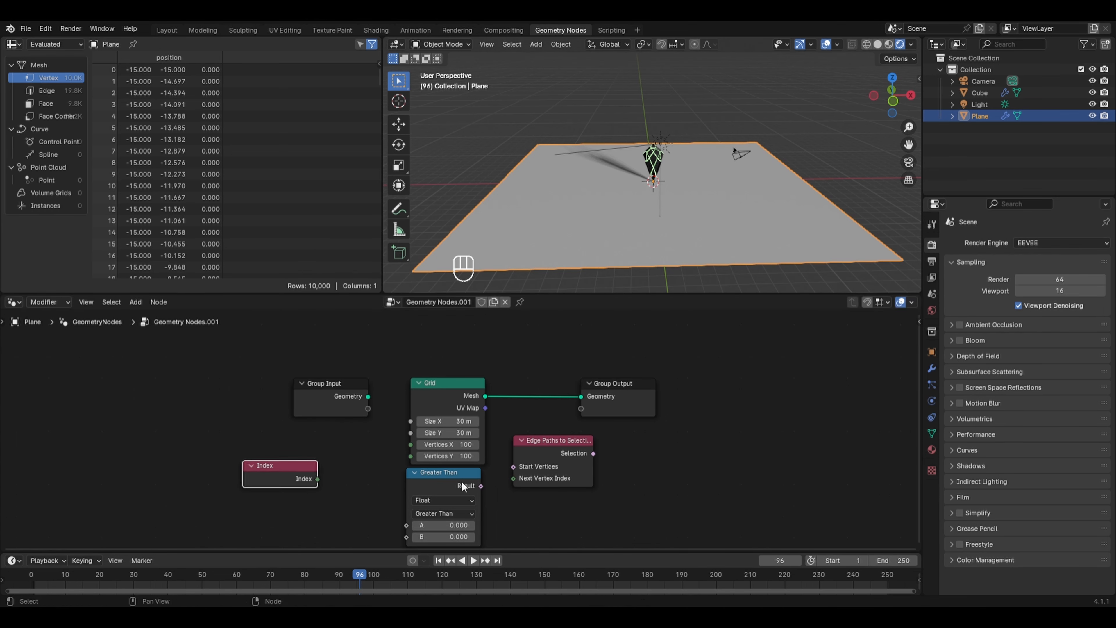
# Set the Compare node to Integer and Equal, link Index to its A input and its Result to Start Vertices
pyautogui.click(436, 537)
pyautogui.click(434, 513)
pyautogui.click(433, 489)
pyautogui.moveTo(317, 476); pyautogui.dragTo(406, 507)
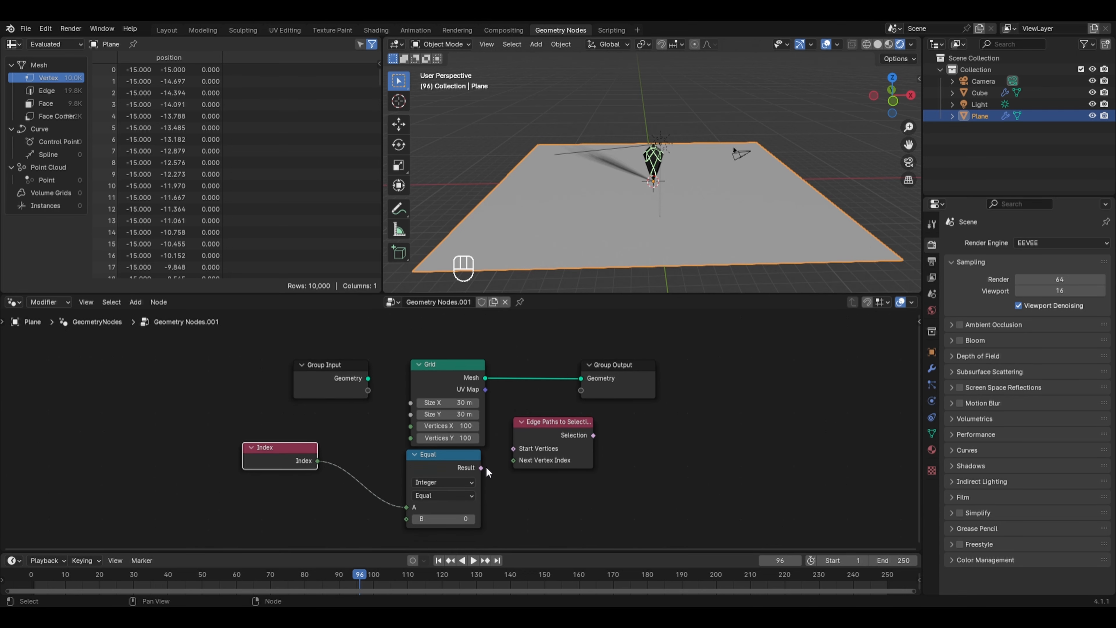
pyautogui.moveTo(482, 466); pyautogui.dragTo(526, 446)
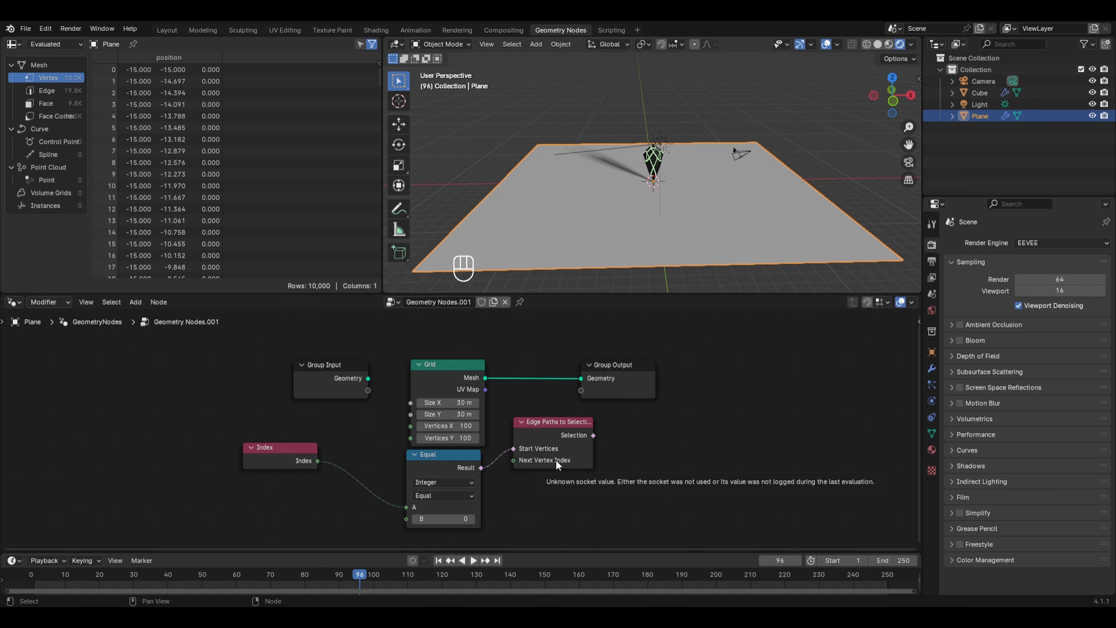
# Add a Shortest Edge Paths node below the Equal node and link its Next Vertex Index to Edge Paths to Selection
pyautogui.moveTo(530, 466); pyautogui.dragTo(560, 378, button='middle')
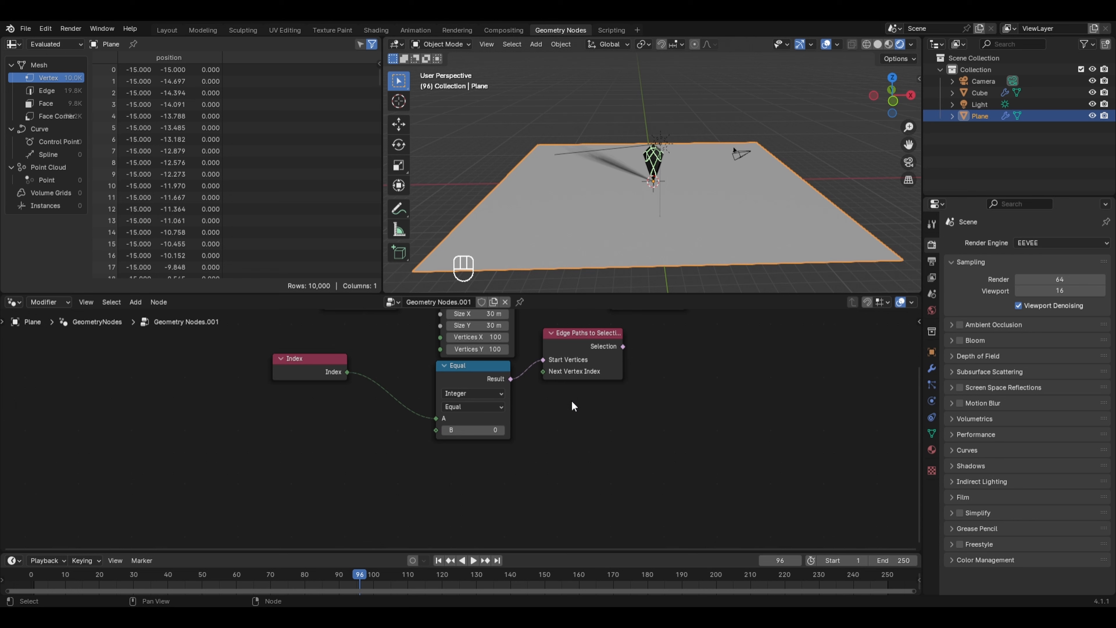
pyautogui.hotkey('shift', 'a')
pyautogui.moveTo(510, 440)
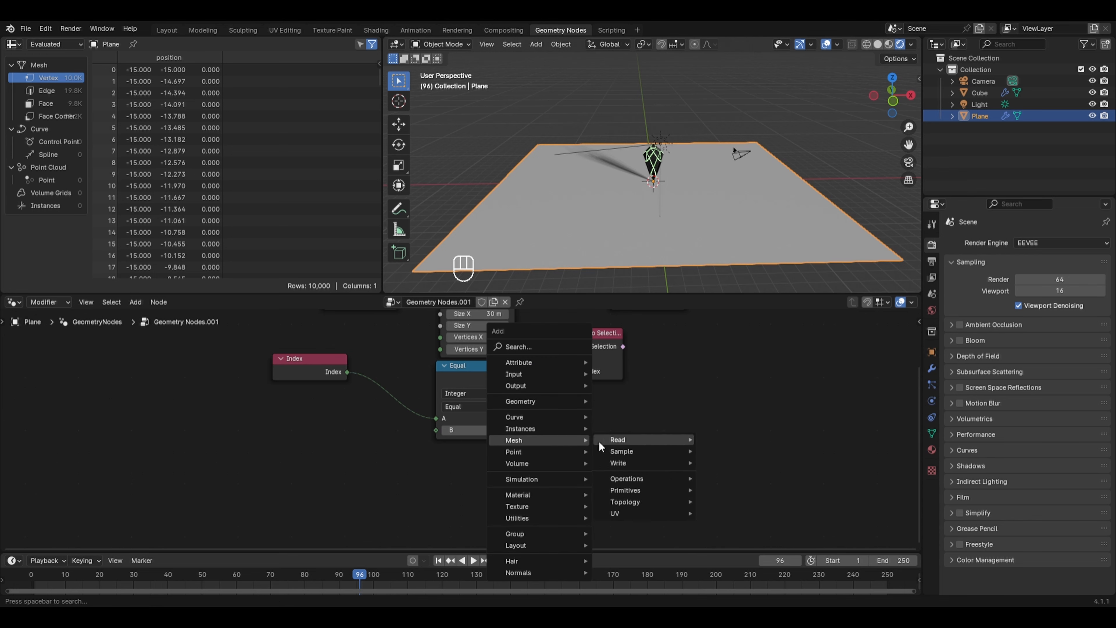
pyautogui.moveTo(622, 441)
pyautogui.click(748, 567)
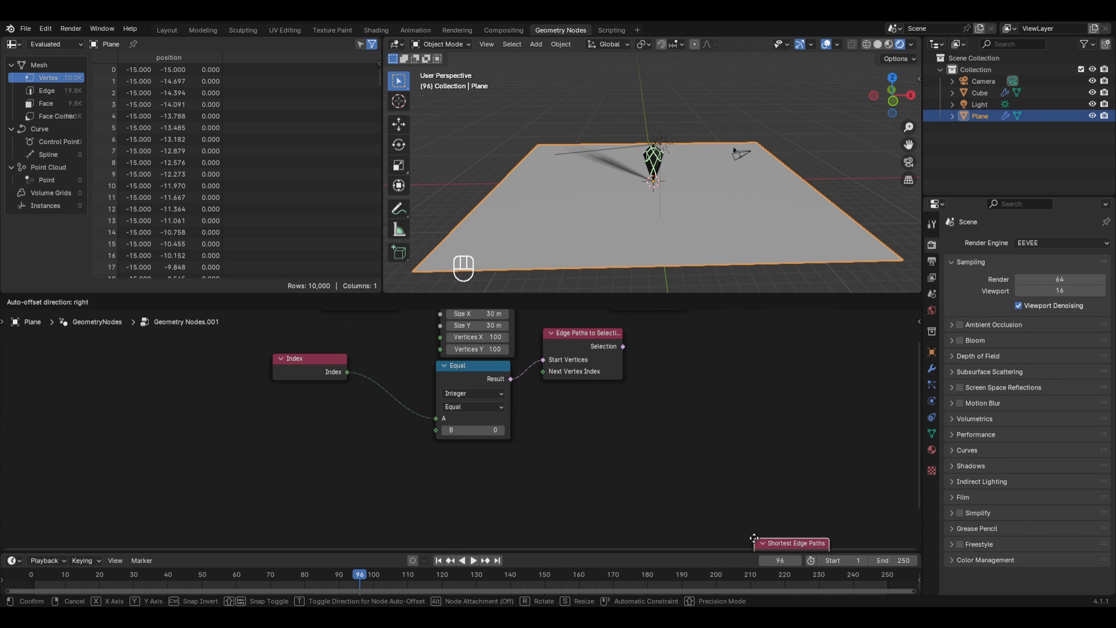
pyautogui.click(462, 443)
pyautogui.moveTo(538, 461); pyautogui.dragTo(532, 380)
pyautogui.moveTo(502, 464); pyautogui.dragTo(482, 470)
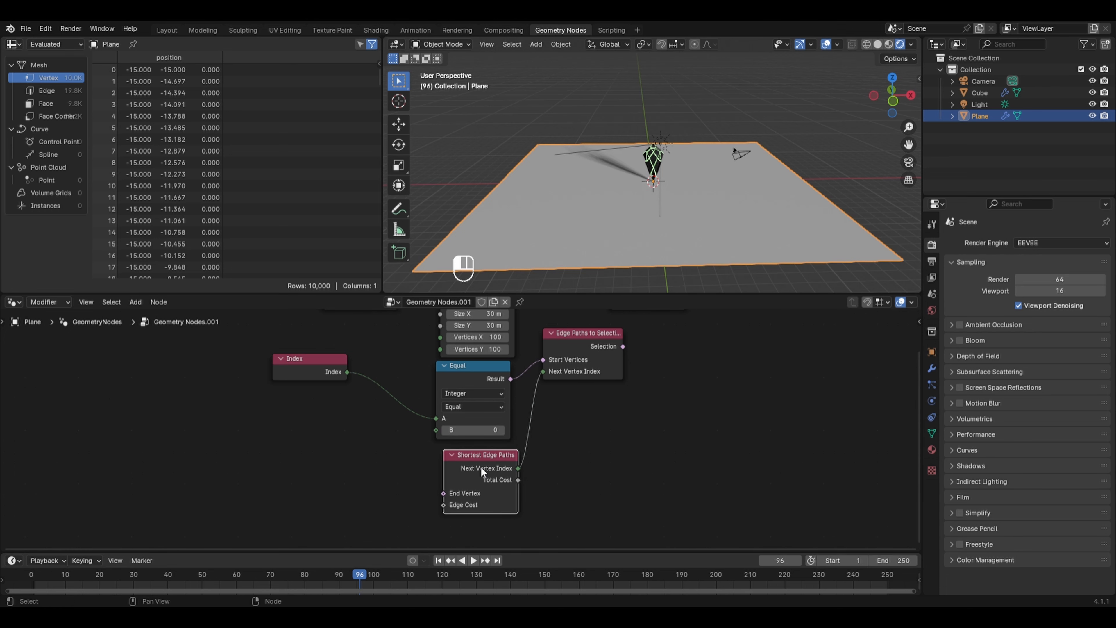
# Duplicate the Index and Equal node pair and link the copy's Result to End Vertex on the Shortest Edge Paths node
pyautogui.moveTo(463, 370); pyautogui.dragTo(397, 362)
pyautogui.moveTo(319, 333); pyautogui.dragTo(411, 391)
pyautogui.hotkey('shift', 'd')
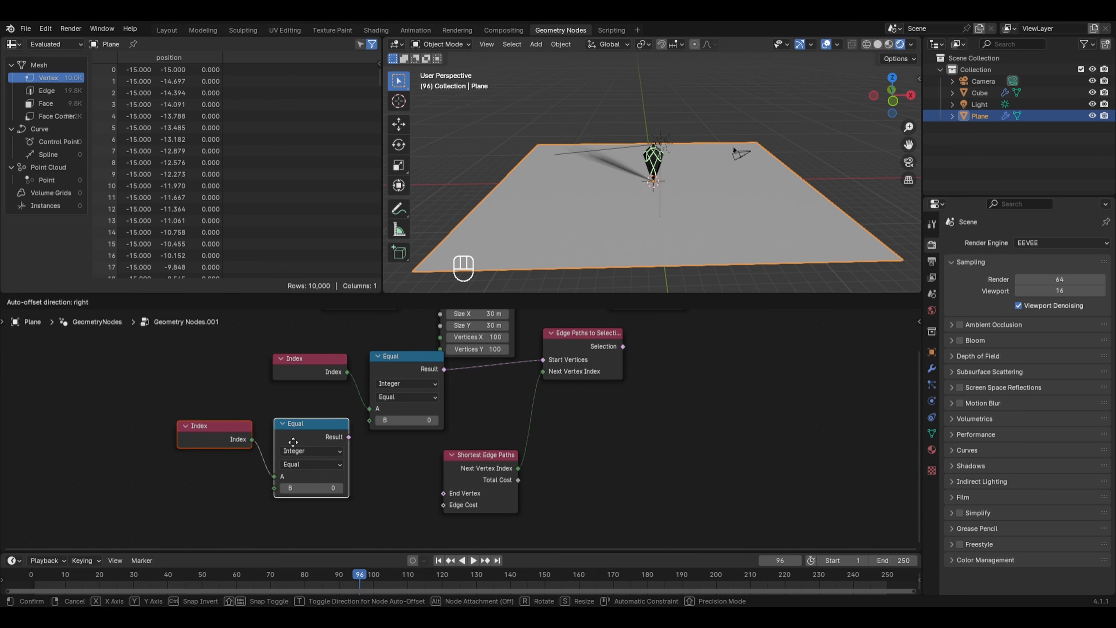
pyautogui.click(299, 457)
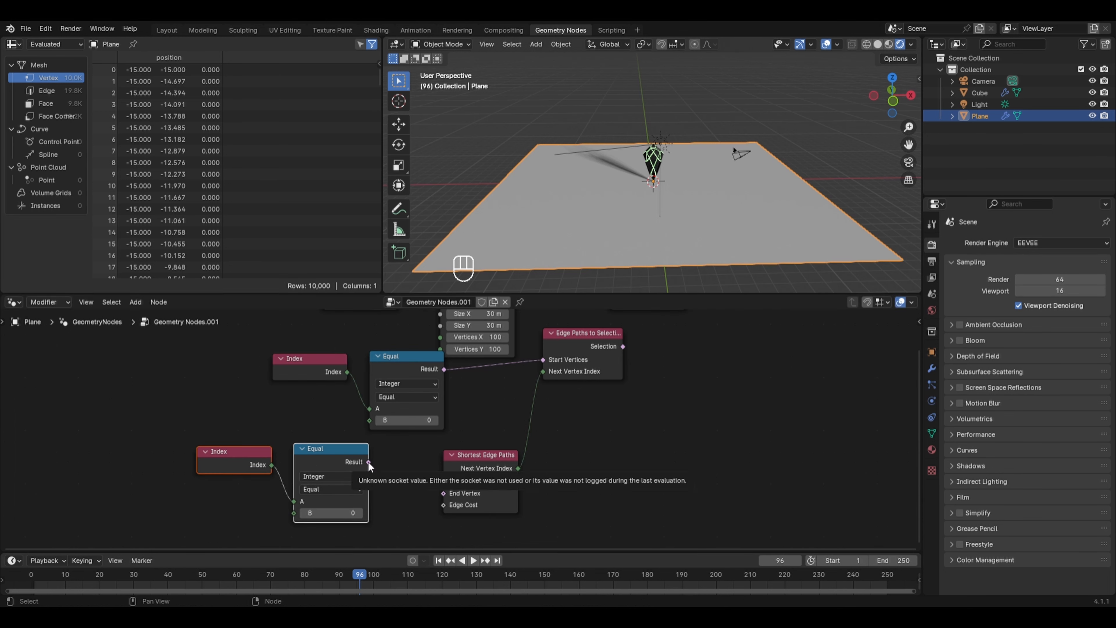
pyautogui.moveTo(369, 461); pyautogui.dragTo(442, 493)
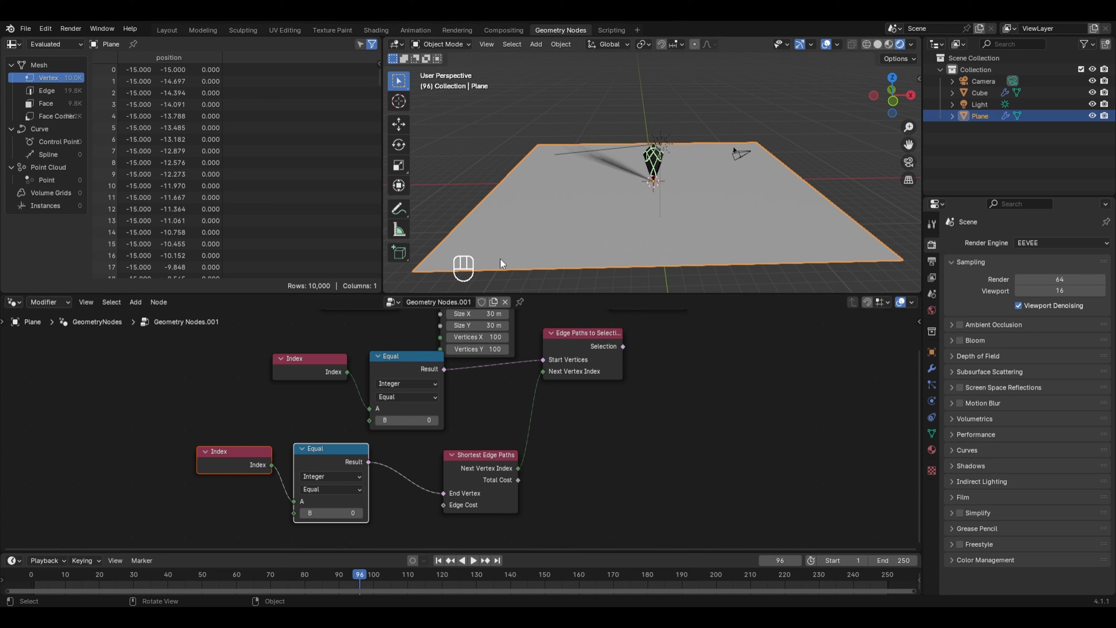
# Insert a Distribute Points on Faces node between Grid and Group Output, and link Edge Paths to Selection to its Selection input
pyautogui.moveTo(620, 322); pyautogui.dragTo(534, 454, button='middle')
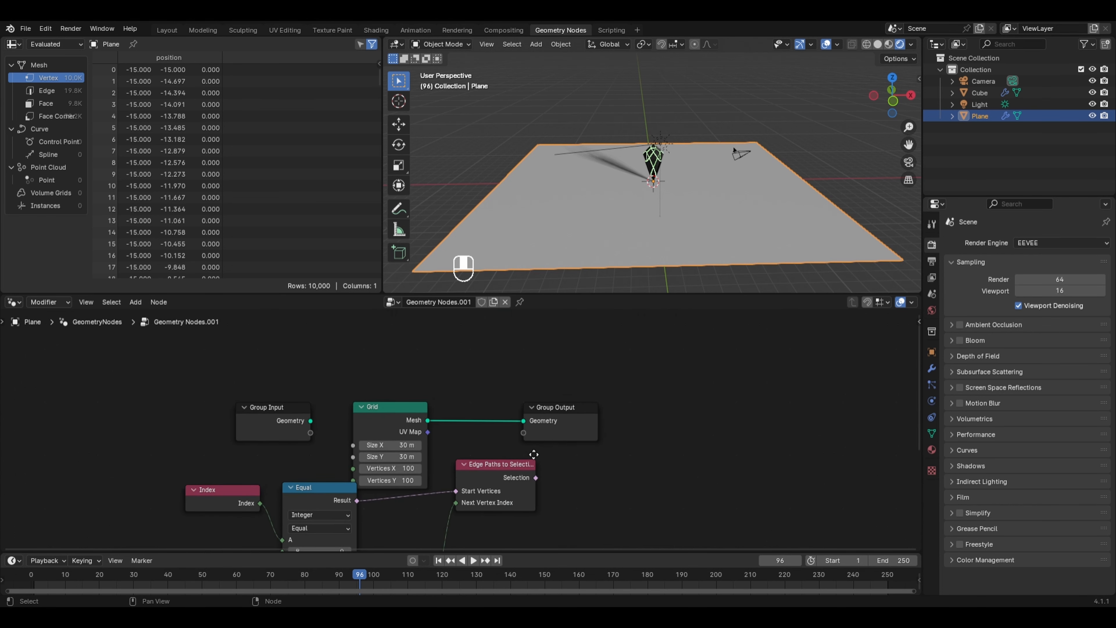
pyautogui.moveTo(545, 419); pyautogui.dragTo(806, 416)
pyautogui.hotkey('shift', 'a')
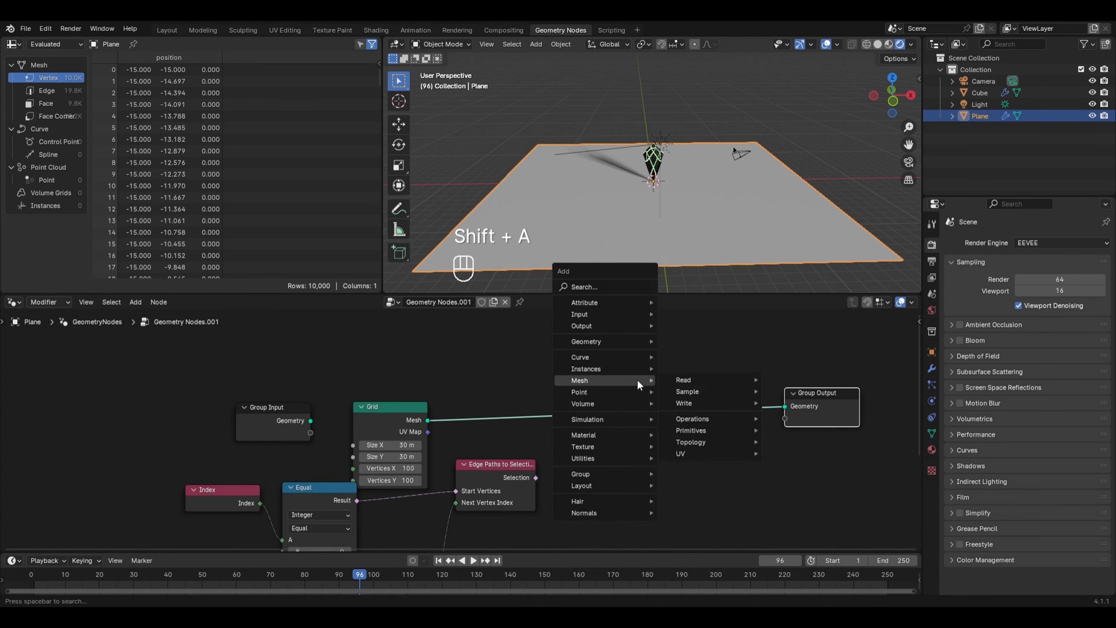
pyautogui.moveTo(628, 391)
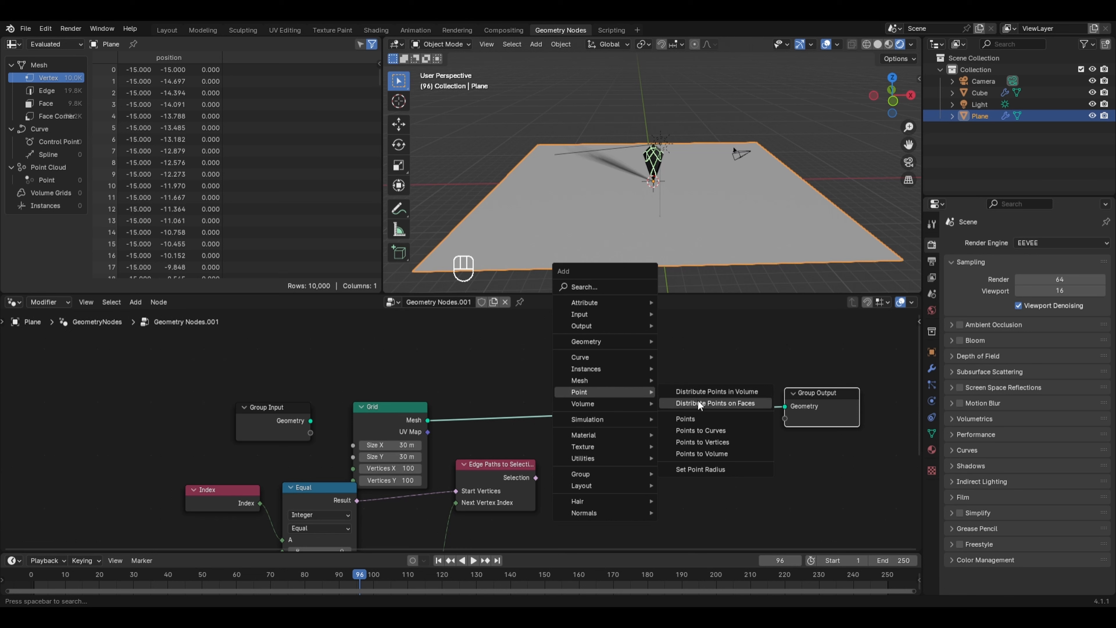
pyautogui.click(715, 403)
pyautogui.click(651, 385)
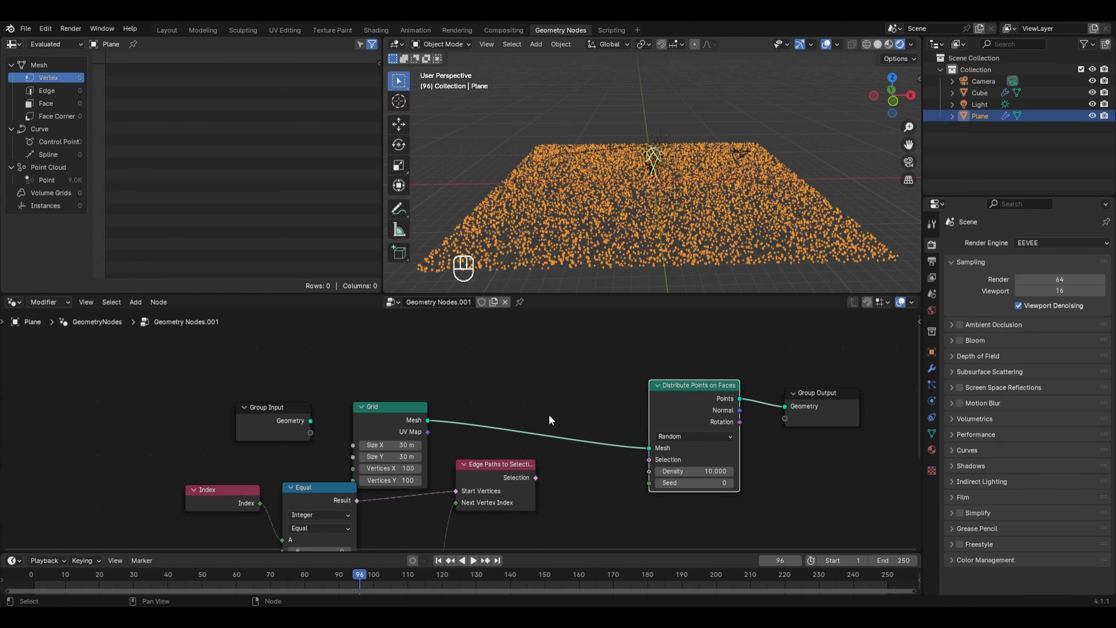
pyautogui.moveTo(536, 477); pyautogui.dragTo(644, 459)
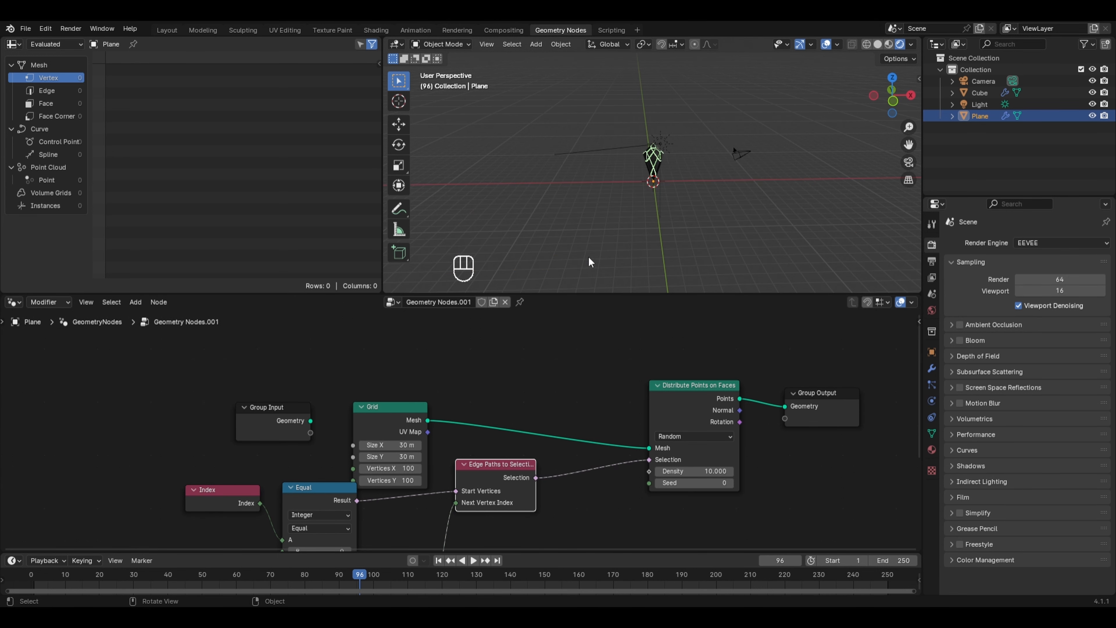
# Set B of the lower Equal node to 1841 and link a new Random Value node to Edge Cost on Shortest Edge Paths
pyautogui.moveTo(485, 451); pyautogui.dragTo(611, 304, button='middle')
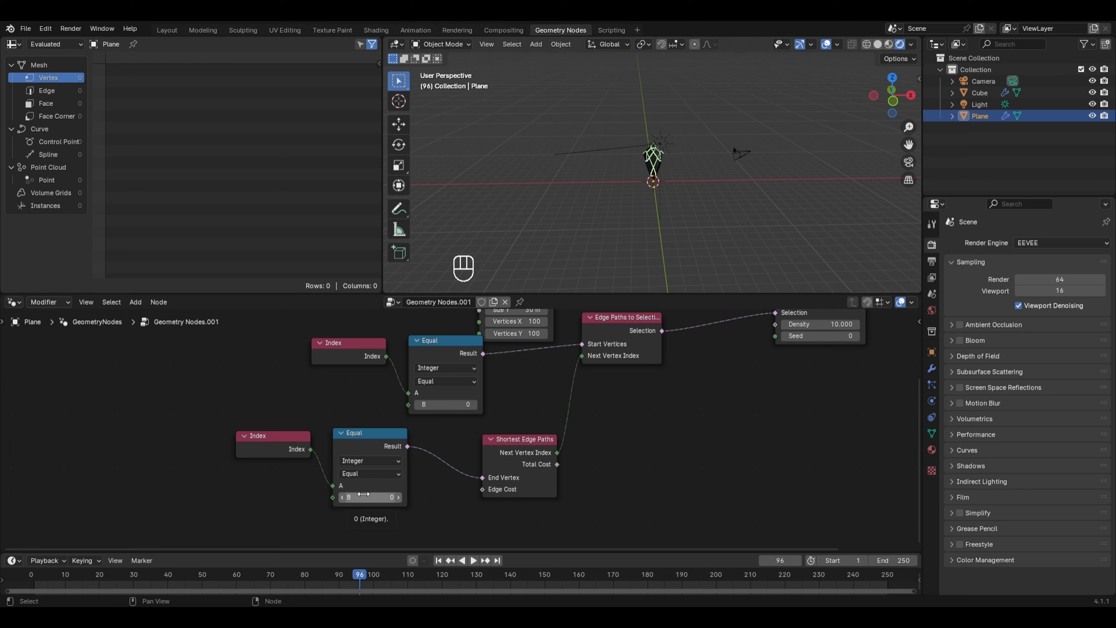
pyautogui.moveTo(363, 494); pyautogui.dragTo(451, 501)
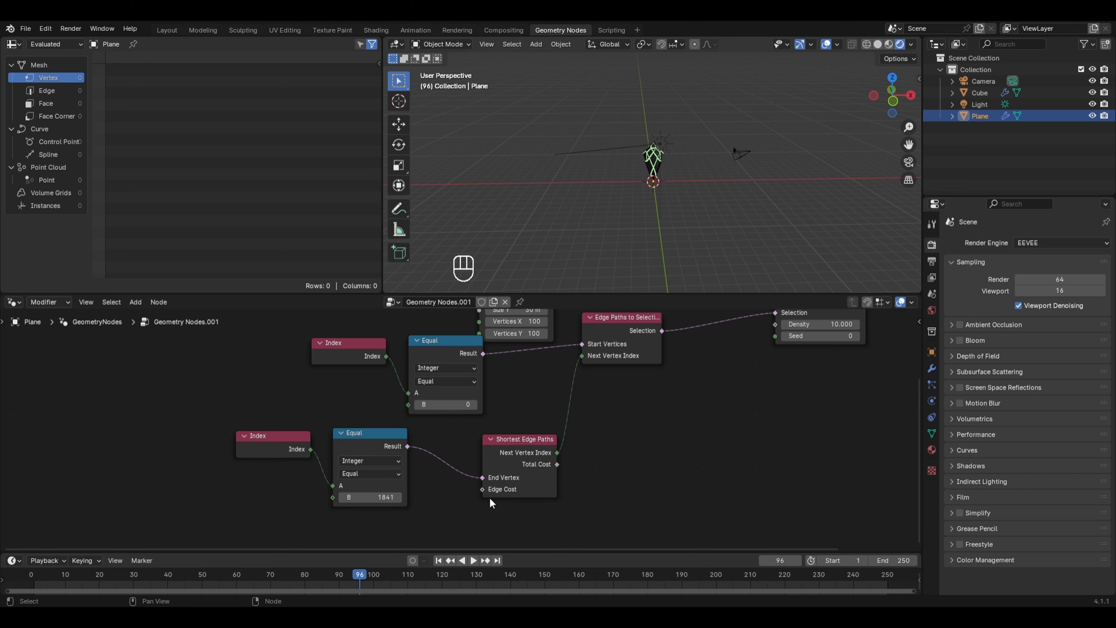
pyautogui.hotkey('shift', 'a')
pyautogui.moveTo(216, 382)
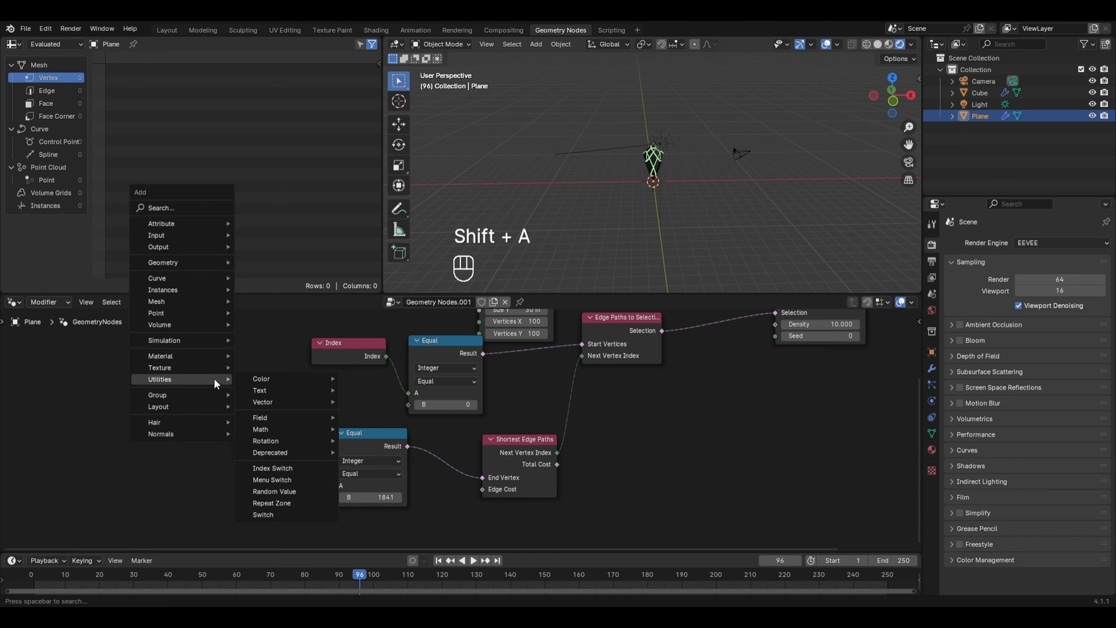
pyautogui.click(274, 491)
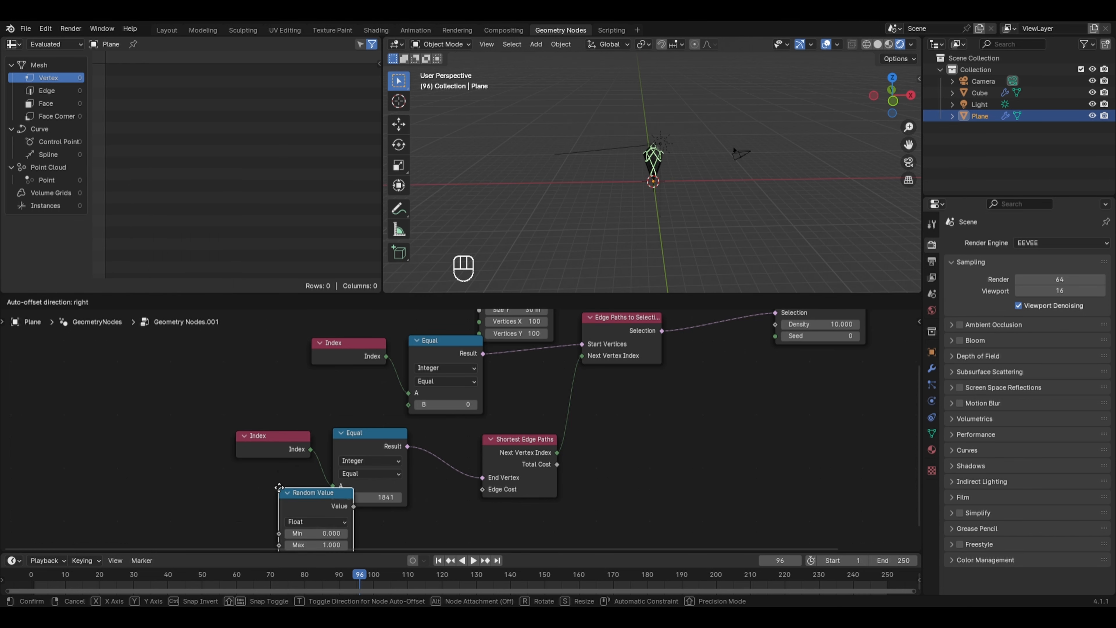
pyautogui.click(155, 402)
pyautogui.moveTo(237, 421); pyautogui.dragTo(482, 489)
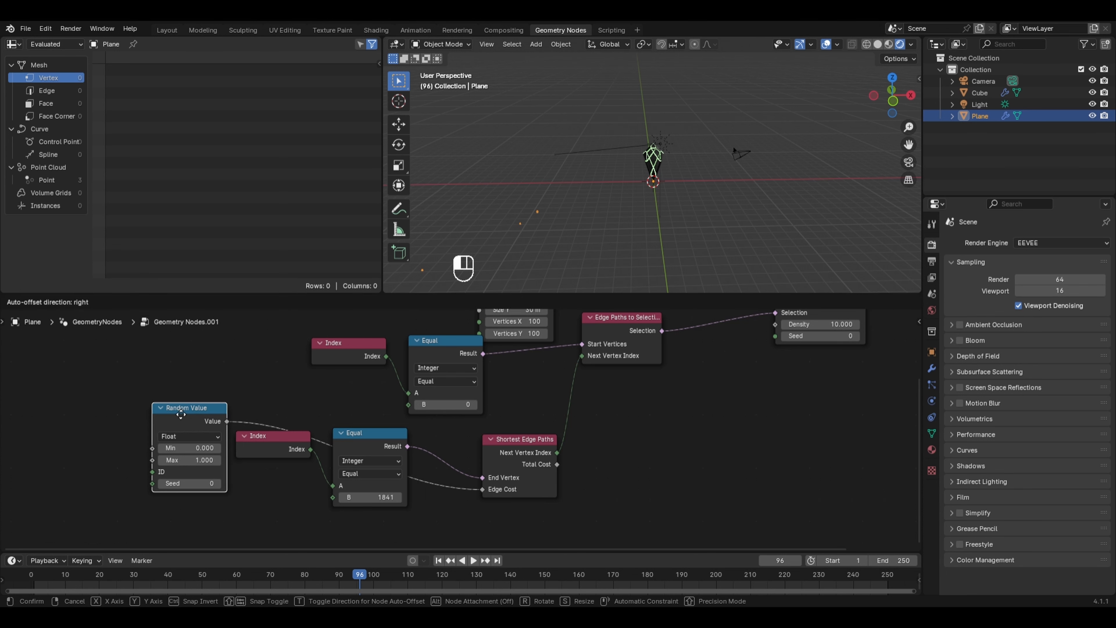
pyautogui.moveTo(195, 413); pyautogui.dragTo(188, 423)
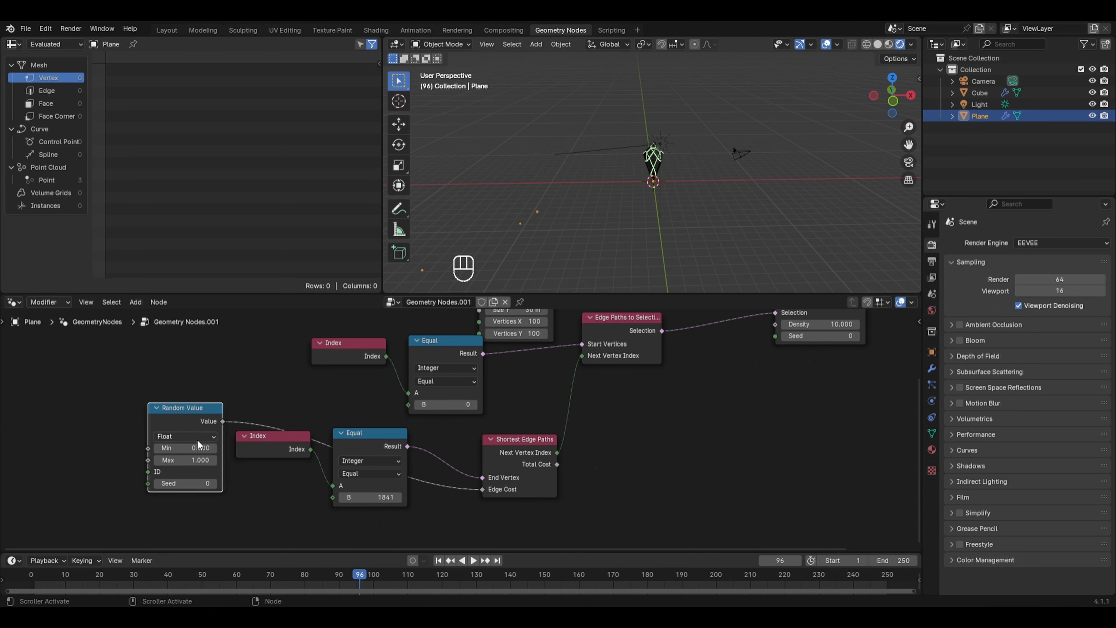
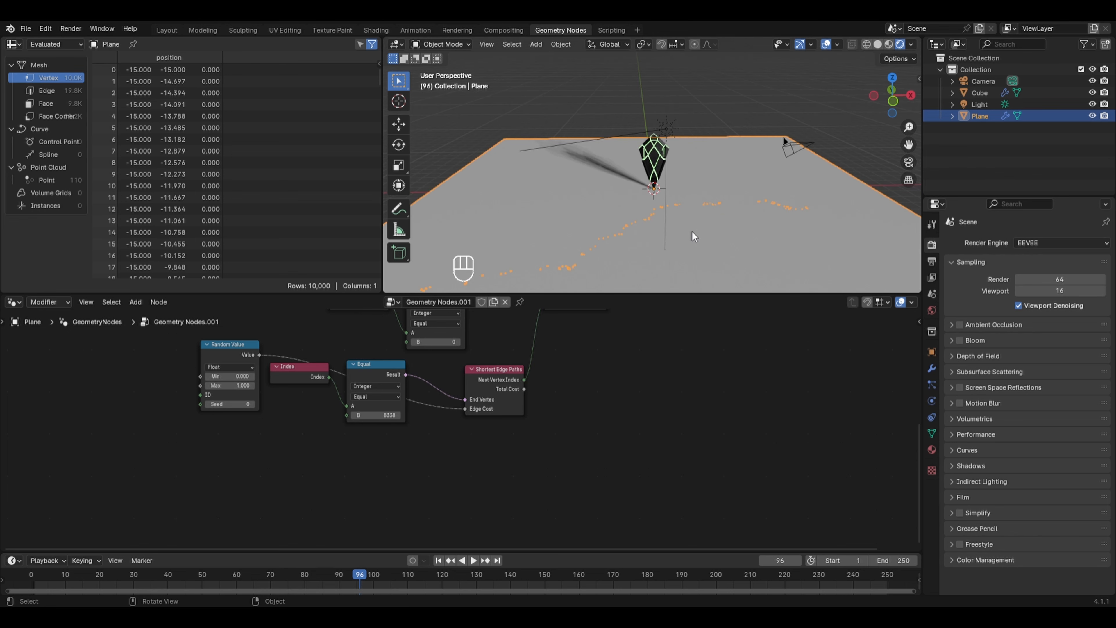
# Set B of the Equal node feeding Shortest Edge Paths to 5376
pyautogui.moveTo(375, 414); pyautogui.dragTo(392, 415)
# Add a new mesh plane and move it along the X axis until it sits beside the large ground plane
pyautogui.hotkey('shift', 'a')
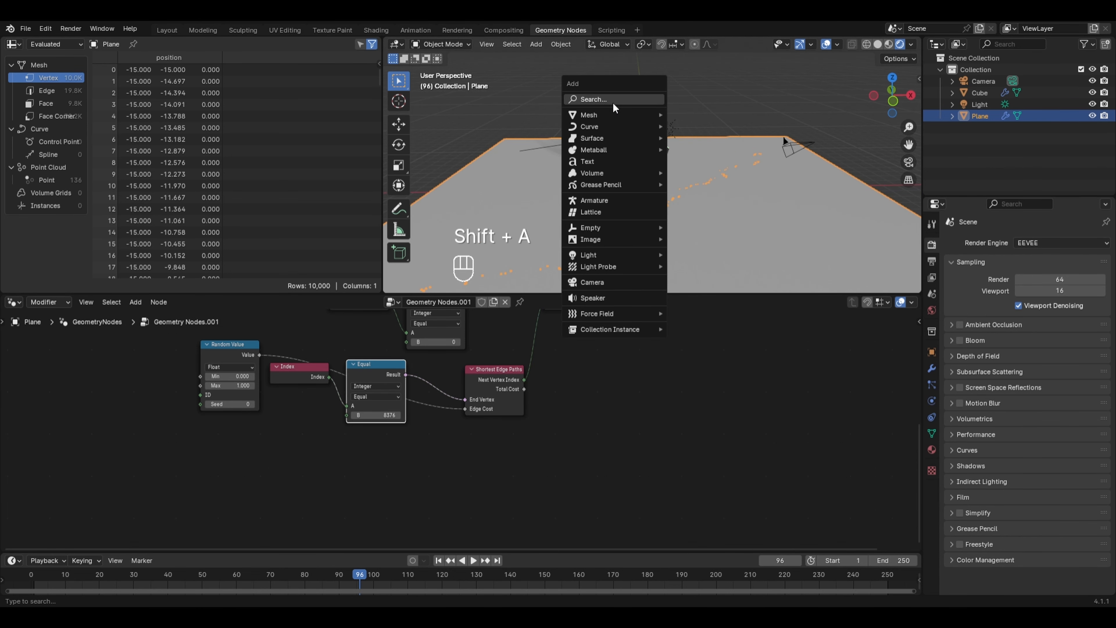
pyautogui.moveTo(615, 114)
pyautogui.click(696, 114)
pyautogui.press('g')
pyautogui.press('x')
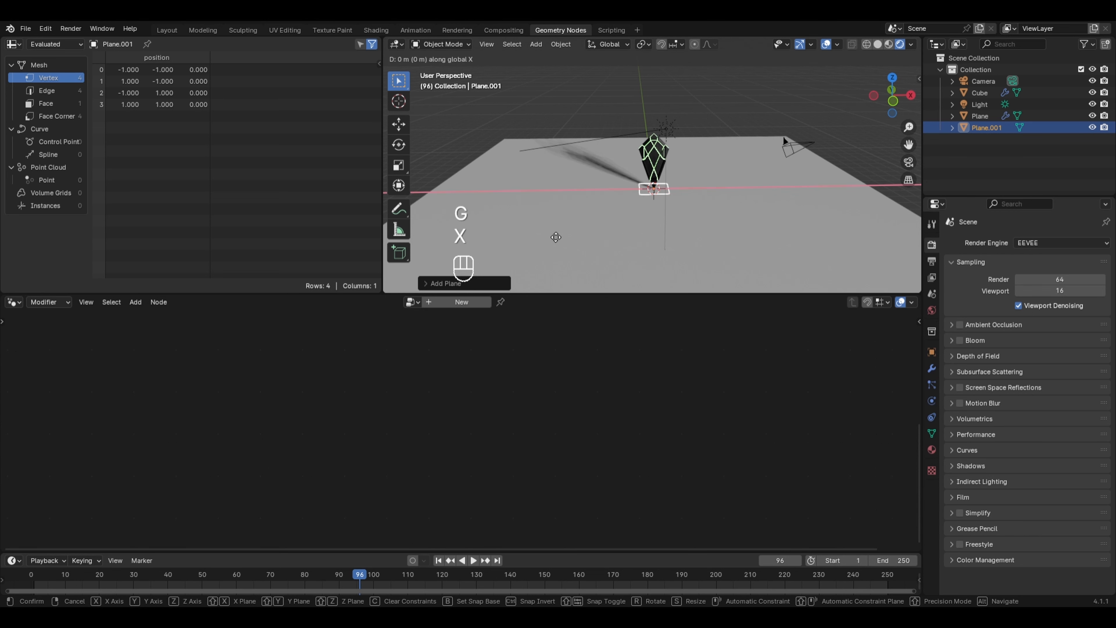
pyautogui.click(661, 230)
pyautogui.keyDown('shift'); pyautogui.moveTo(661, 230); pyautogui.dragTo(695, 224, button='middle'); pyautogui.keyUp('shift')
pyautogui.scroll(2, 695, 218)
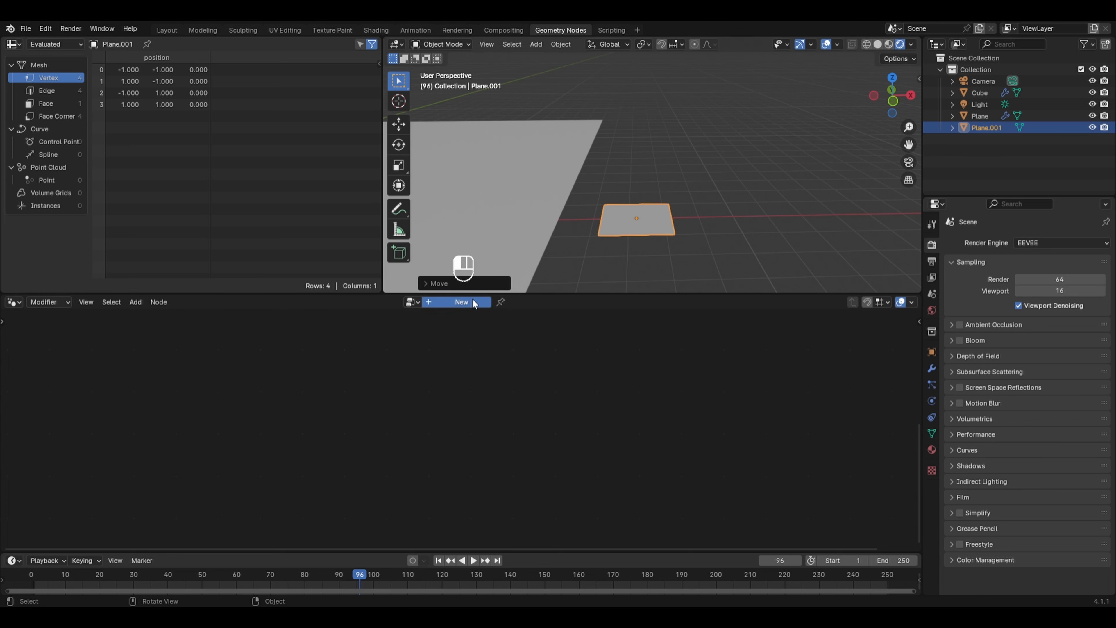
# Create a new geometry node tree on the small plane and insert a Star curve node before the Group Output
pyautogui.click(460, 302)
pyautogui.hotkey('shift', 'a')
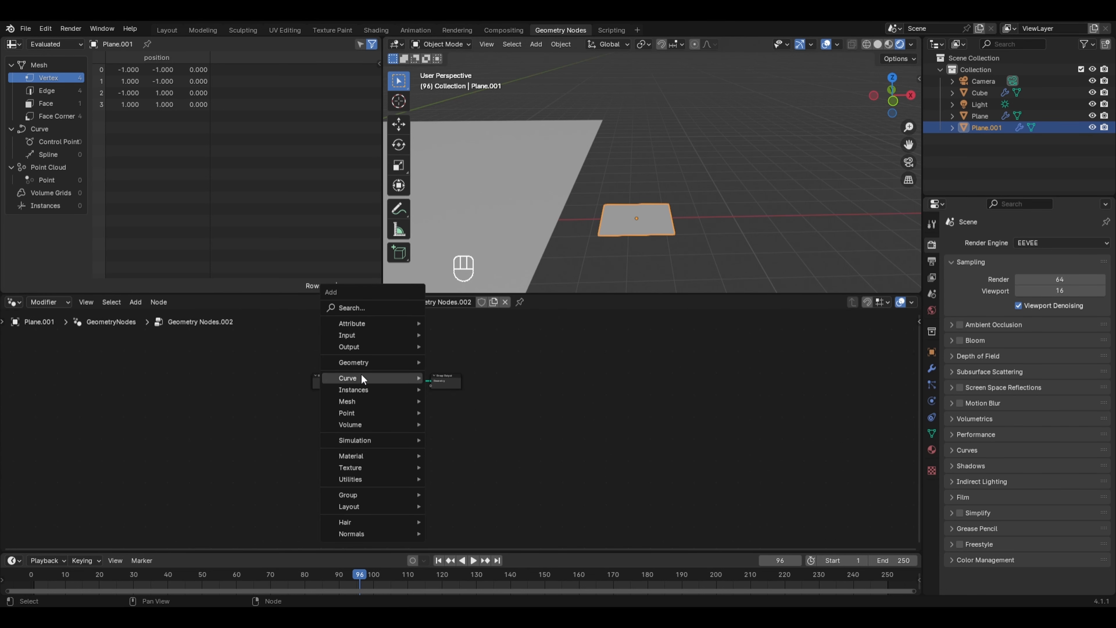
pyautogui.moveTo(409, 377)
pyautogui.moveTo(484, 428)
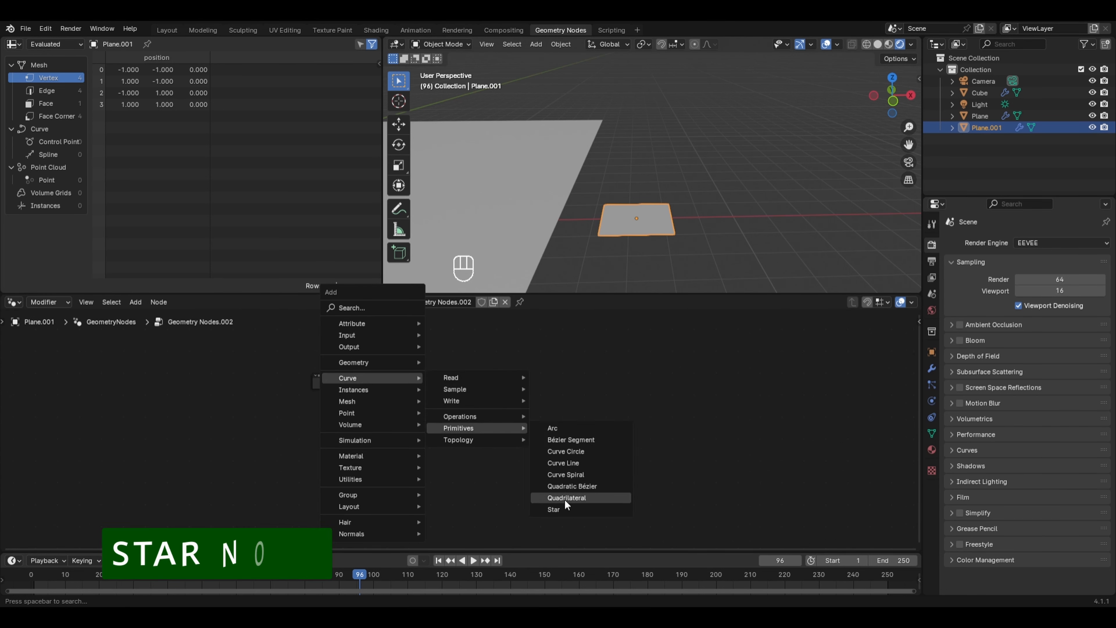
pyautogui.click(555, 509)
pyautogui.click(396, 377)
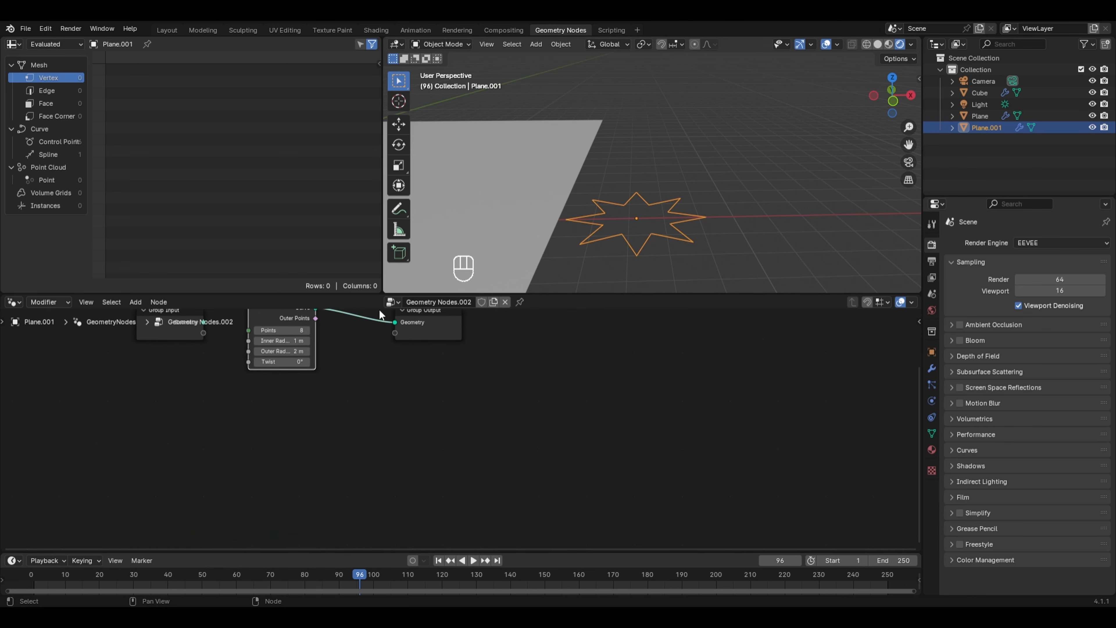
pyautogui.scroll(2, 360, 365)
pyautogui.moveTo(428, 396); pyautogui.dragTo(450, 436, button='middle')
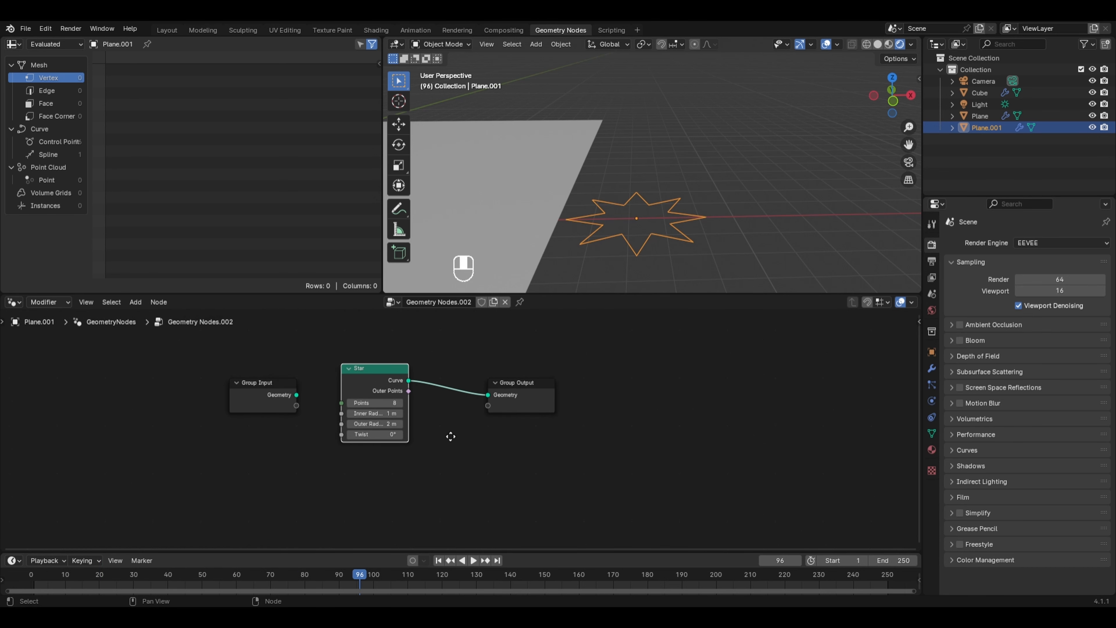
# Try out different Points, Inner Radius, Outer Radius and Twist values on the Star node
pyautogui.moveTo(374, 405); pyautogui.dragTo(443, 405)
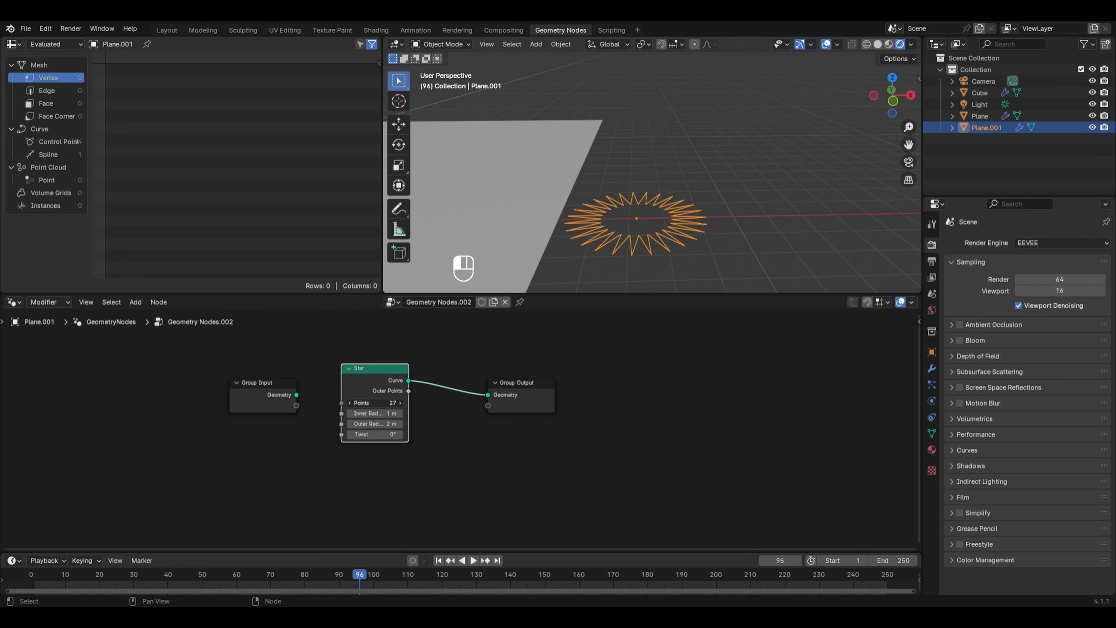
pyautogui.rightClick(375, 404)
pyautogui.moveTo(373, 413); pyautogui.dragTo(453, 423)
pyautogui.rightClick(373, 413)
pyautogui.rightClick(365, 423)
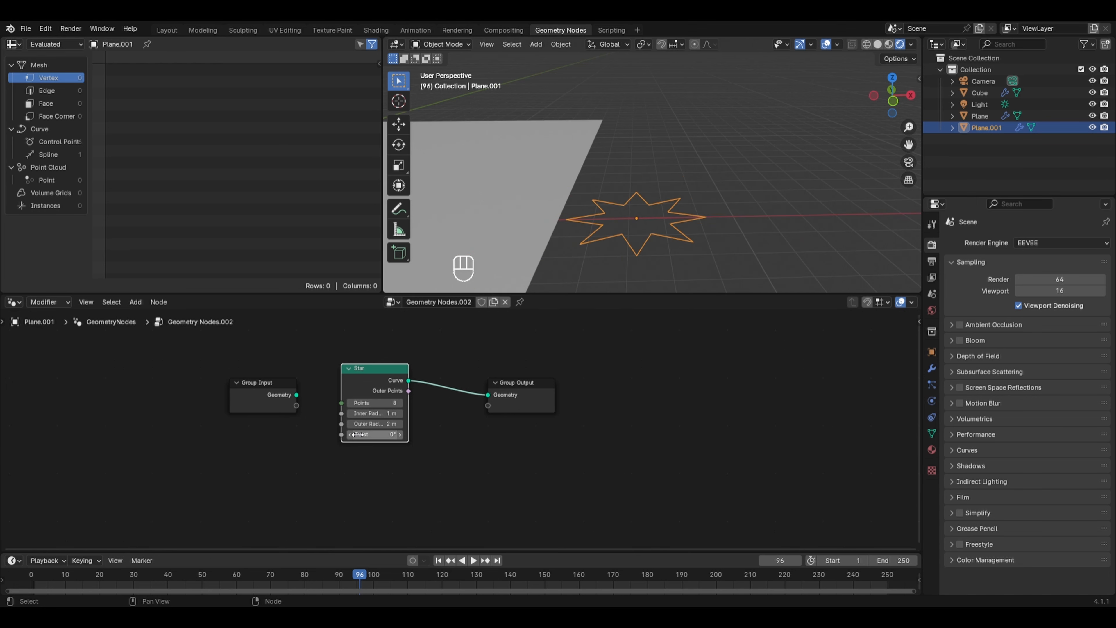
pyautogui.moveTo(371, 434); pyautogui.dragTo(400, 434)
pyautogui.rightClick(375, 434)
# Add another mesh plane, move it along the X axis past the star, and save the file
pyautogui.scroll(-3, 688, 226)
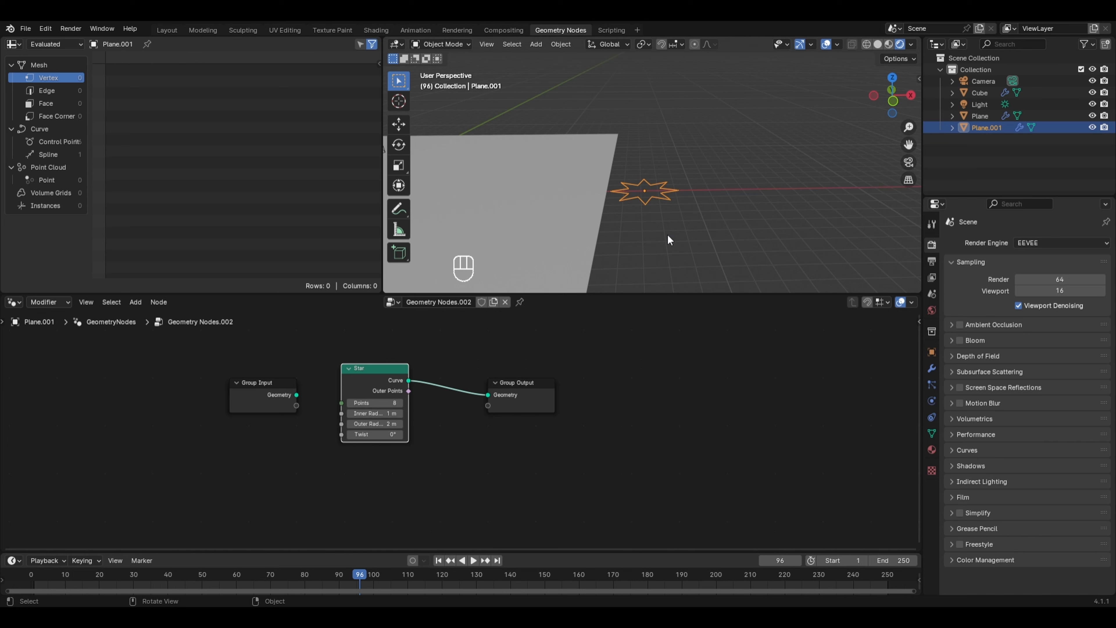
pyautogui.scroll(-1, 661, 236)
pyautogui.hotkey('shift', 'a')
pyautogui.moveTo(675, 129)
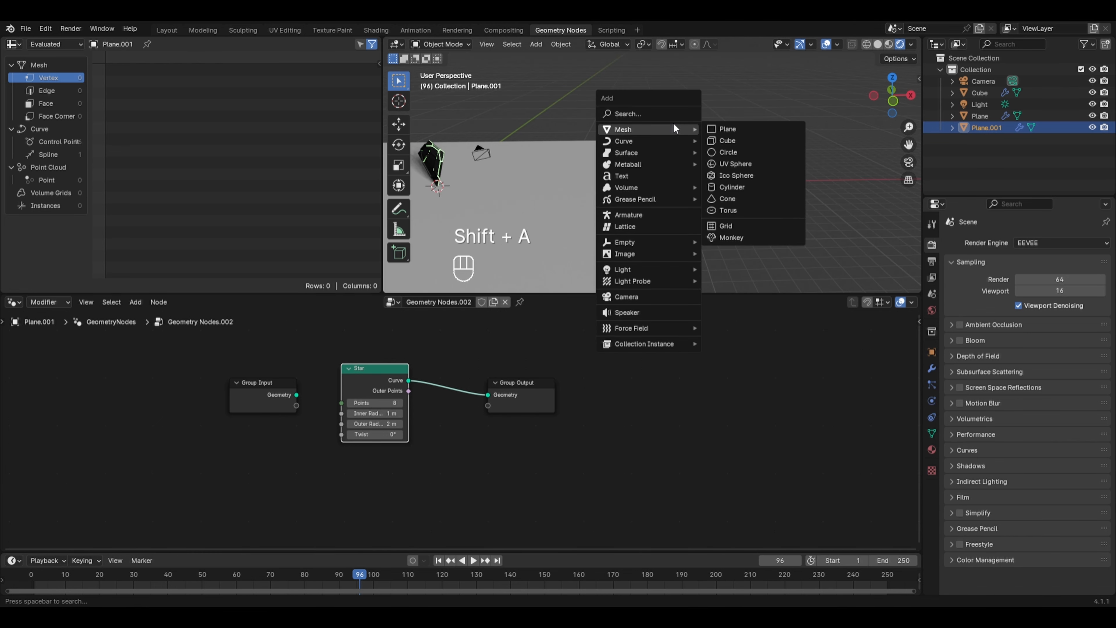
pyautogui.click(724, 129)
pyautogui.press('g')
pyautogui.press('x')
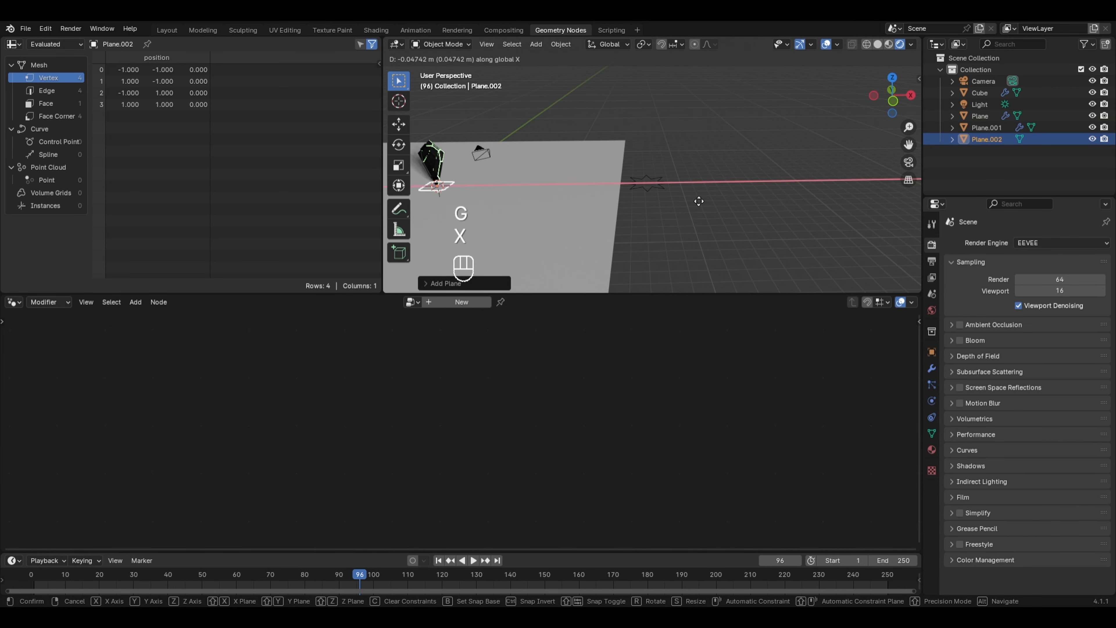
pyautogui.click(440, 201)
pyautogui.hotkey('ctrl', 's')
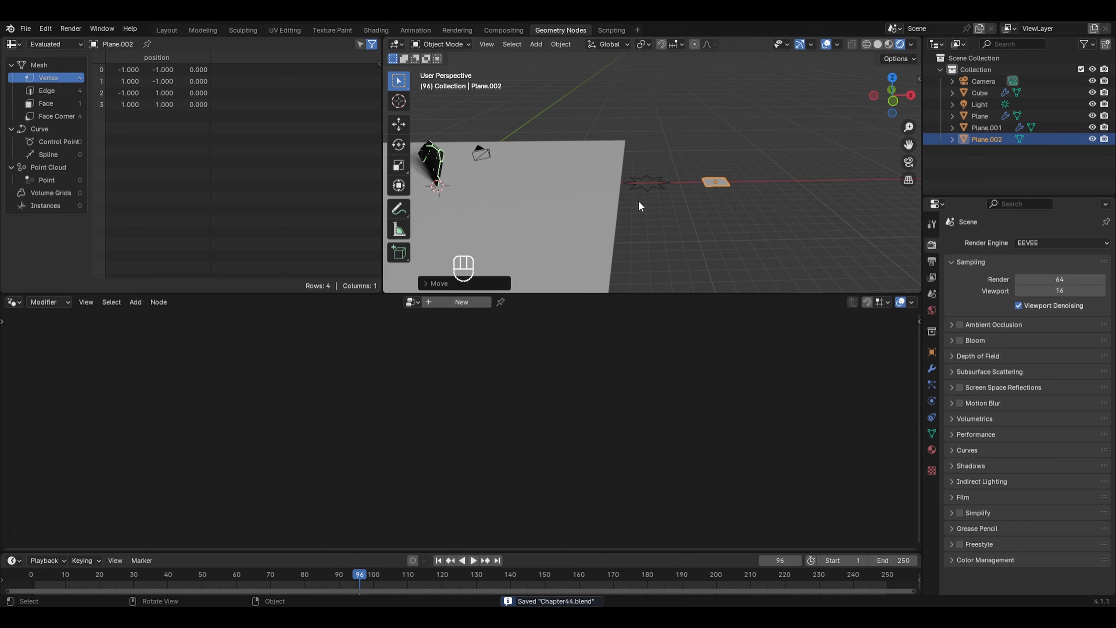
# In Edit Mode from the top view, move the new plane's mesh 1 m along Y so its lower edge meets the object origin
pyautogui.press('KP_7')
pyautogui.scroll(3, 780, 204)
pyautogui.keyDown('shift'); pyautogui.moveTo(779, 204); pyautogui.dragTo(644, 206, button='middle'); pyautogui.keyUp('shift')
pyautogui.press('Tab')
pyautogui.press('g')
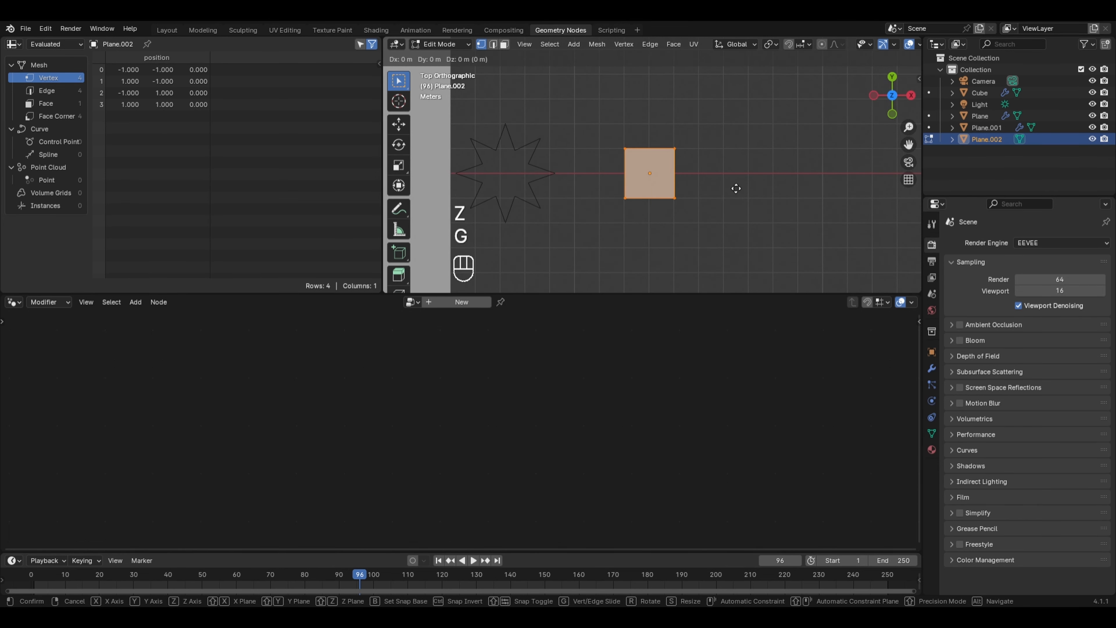
pyautogui.press('y')
pyautogui.click(691, 197)
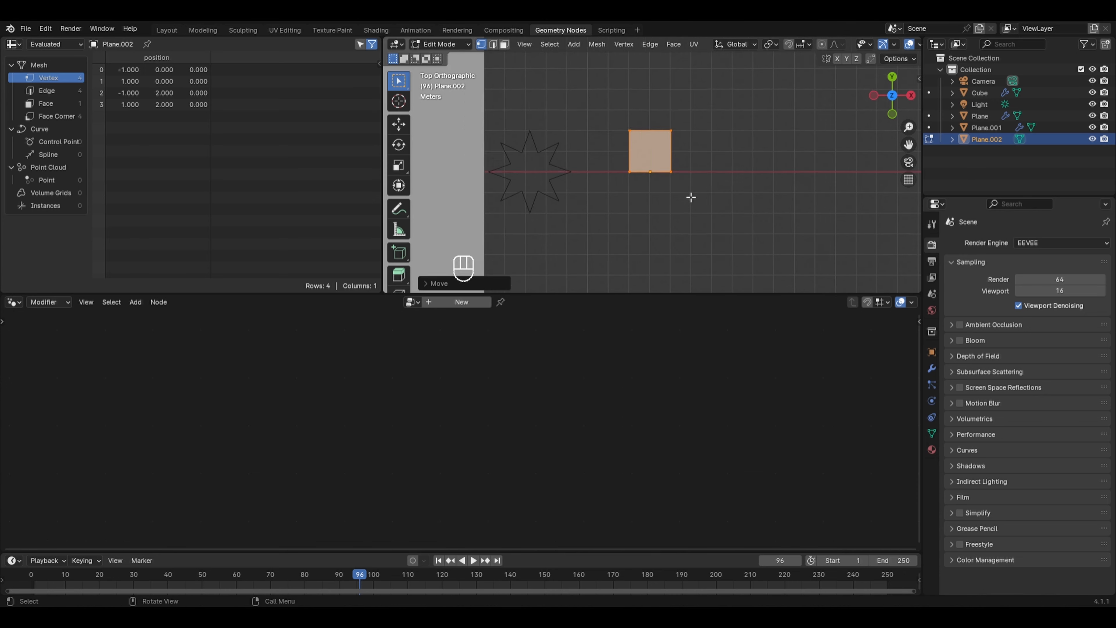
# Move the plane's far edge along the Y axis to about 4.389 m to stretch it into a long rectangle
pyautogui.scroll(5, 691, 197)
pyautogui.press('2')
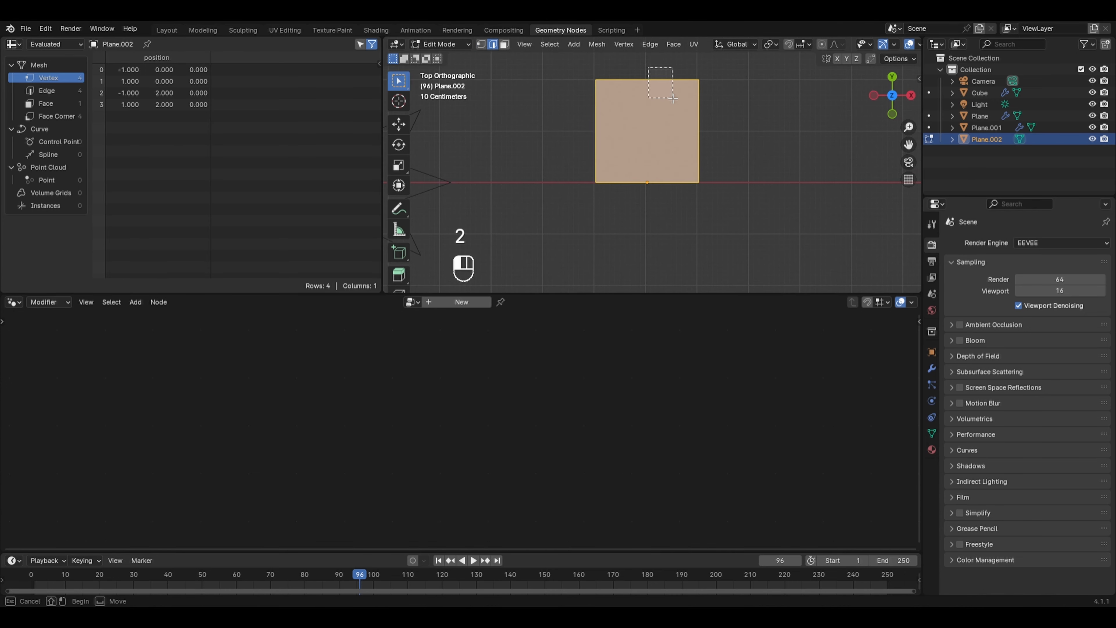
pyautogui.click(659, 79)
pyautogui.scroll(-4, 671, 103)
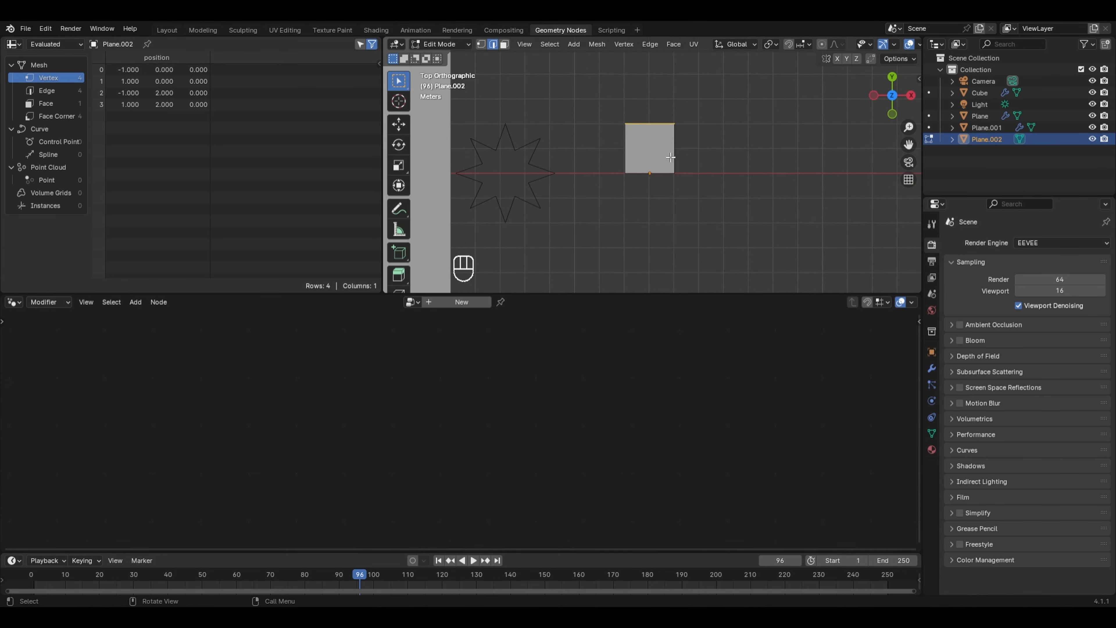
pyautogui.press('g')
pyautogui.press('y')
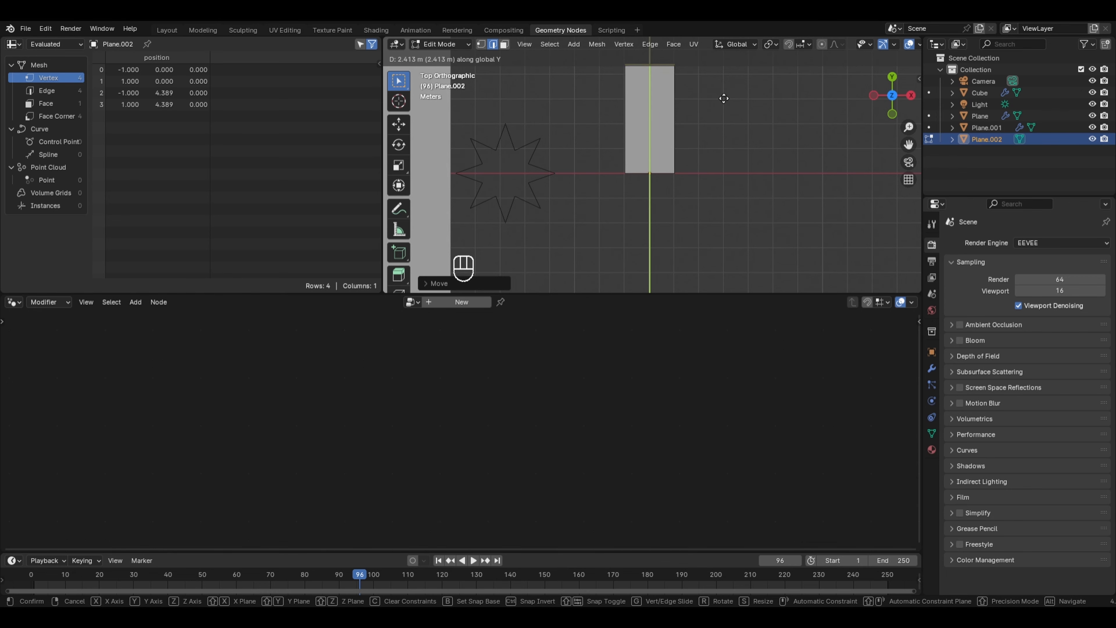
pyautogui.click(724, 98)
# Add a centred loop cut running lengthwise down the rectangle
pyautogui.scroll(2, 723, 97)
pyautogui.keyDown('shift'); pyautogui.moveTo(663, 96); pyautogui.dragTo(652, 174, button='middle'); pyautogui.keyUp('shift')
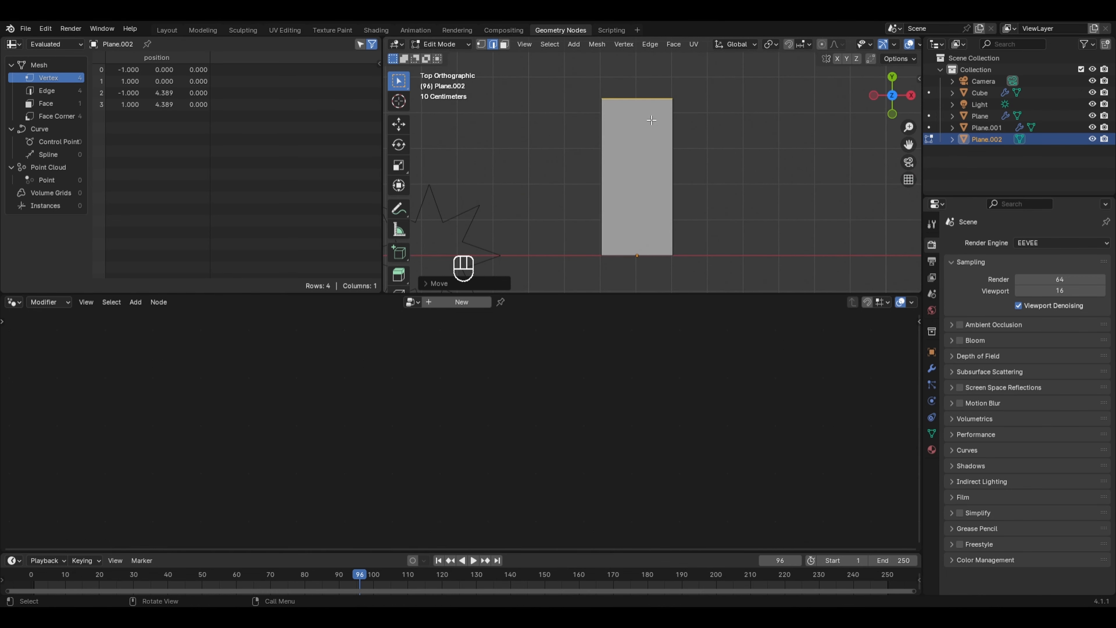
pyautogui.hotkey('ctrl', 'r')
pyautogui.click(646, 102)
pyautogui.click(646, 102)
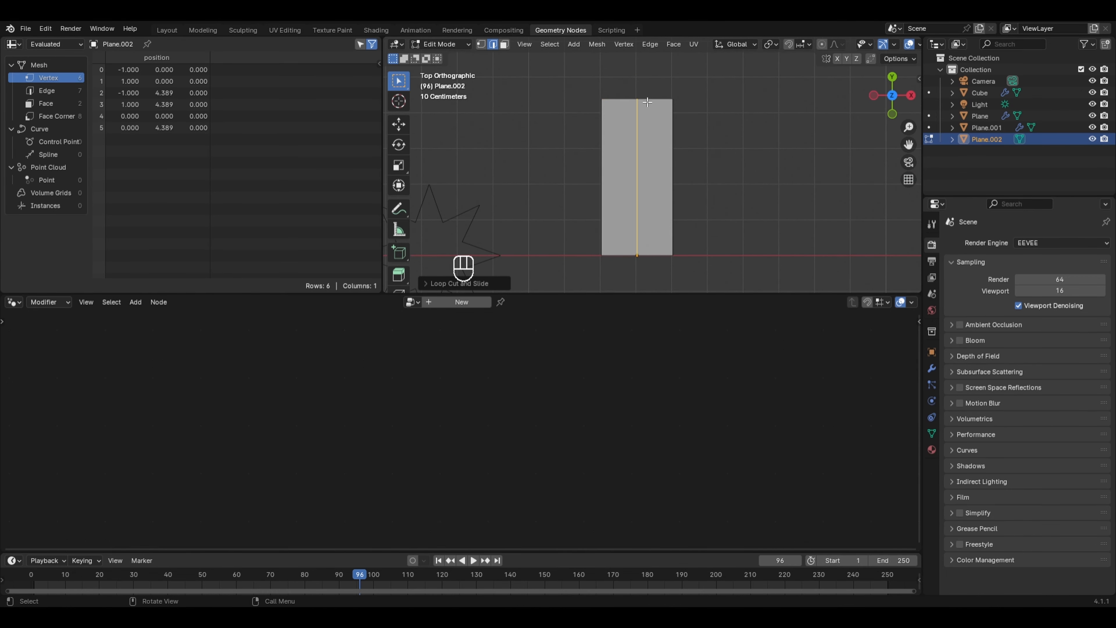
# Move the middle vertex of the rectangle's far edge along Y to about 5.154 m to form a pointed tip
pyautogui.press('1')
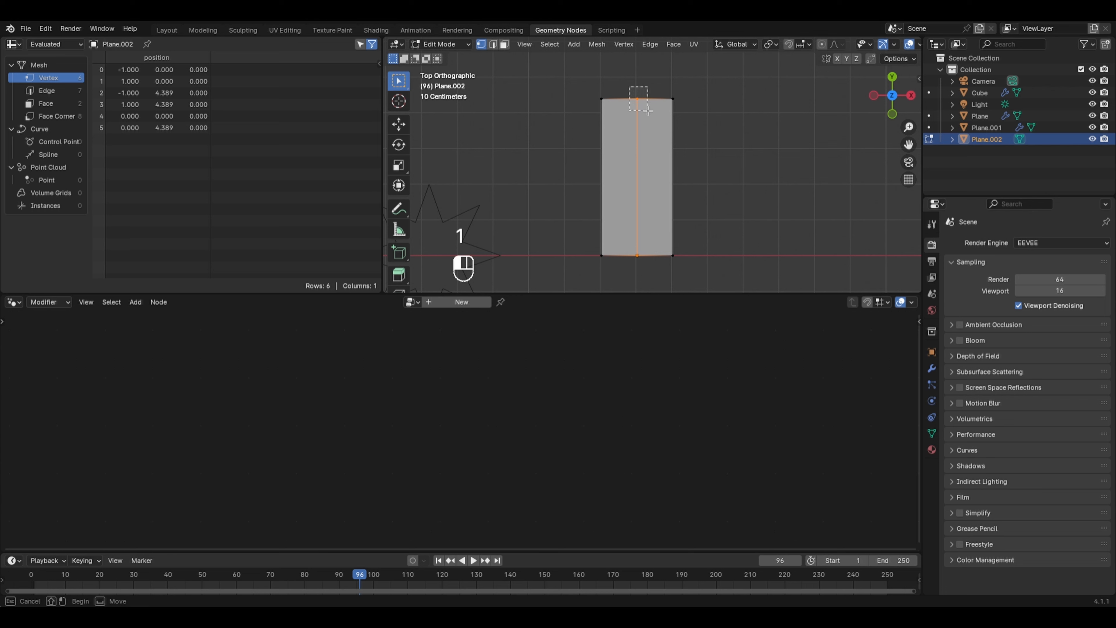
pyautogui.press('g')
pyautogui.press('y')
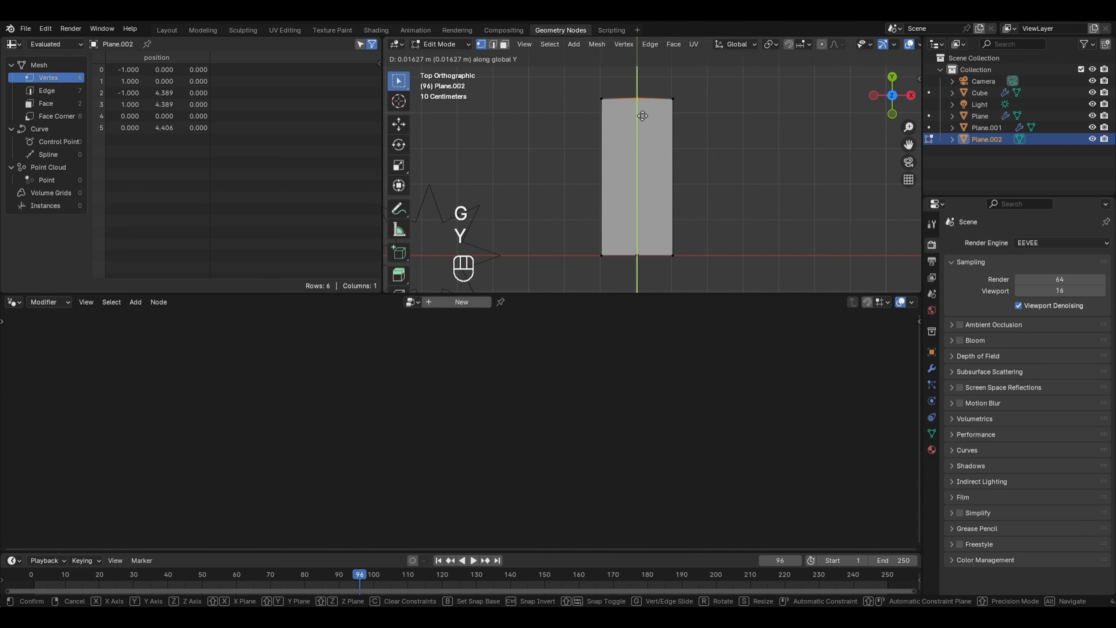
pyautogui.click(640, 89)
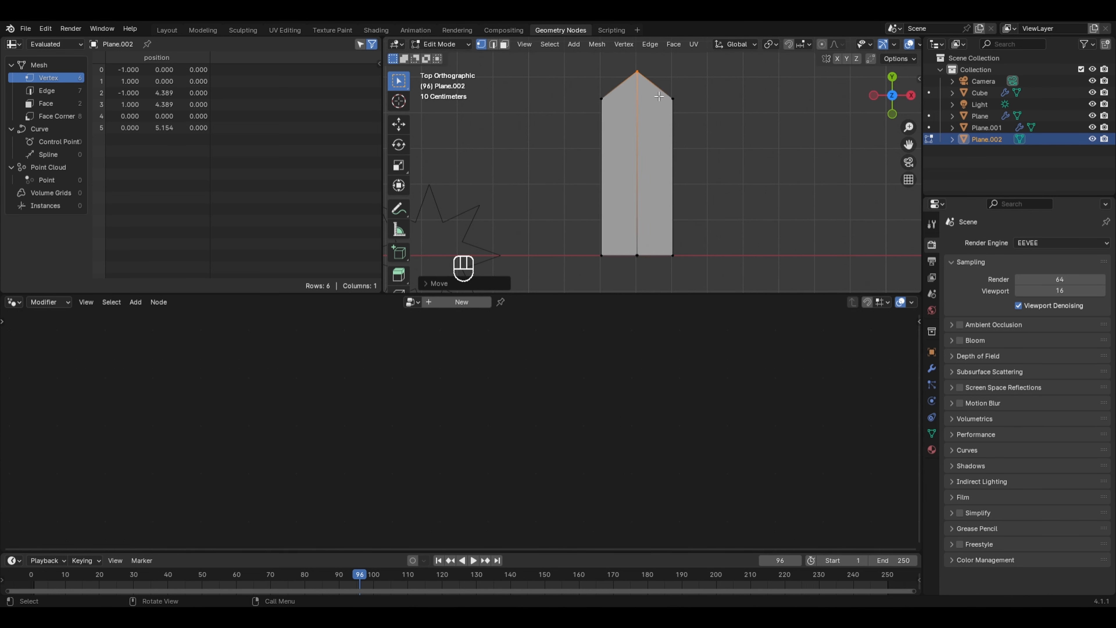
# Add a centred lengthwise loop cut to each half of the pointed plane
pyautogui.hotkey('ctrl', 'r')
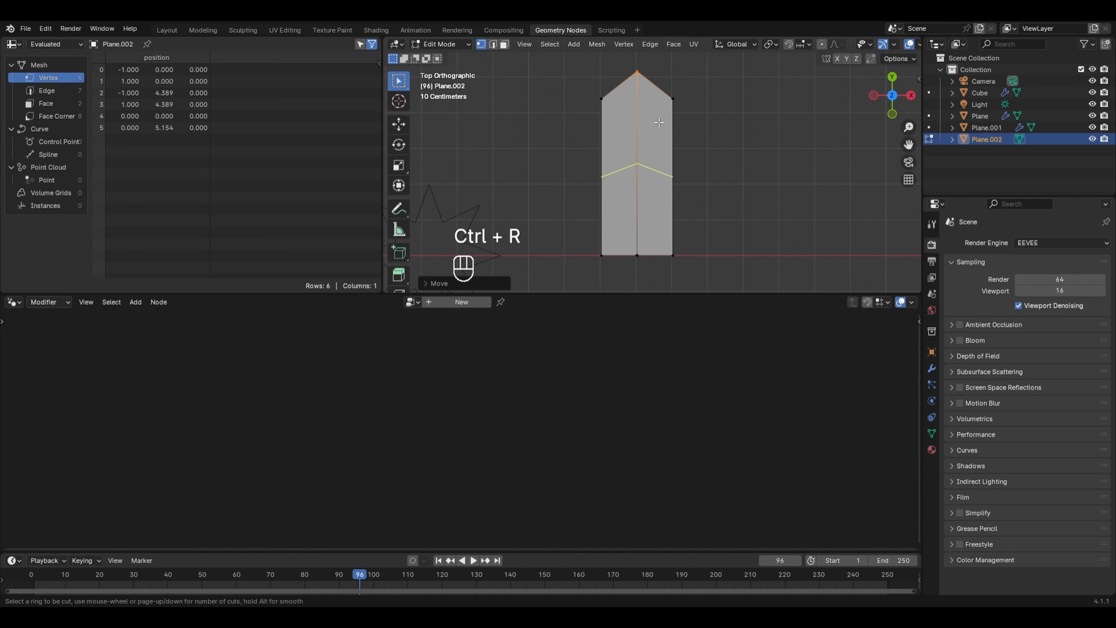
pyautogui.click(661, 88)
pyautogui.rightClick(661, 88)
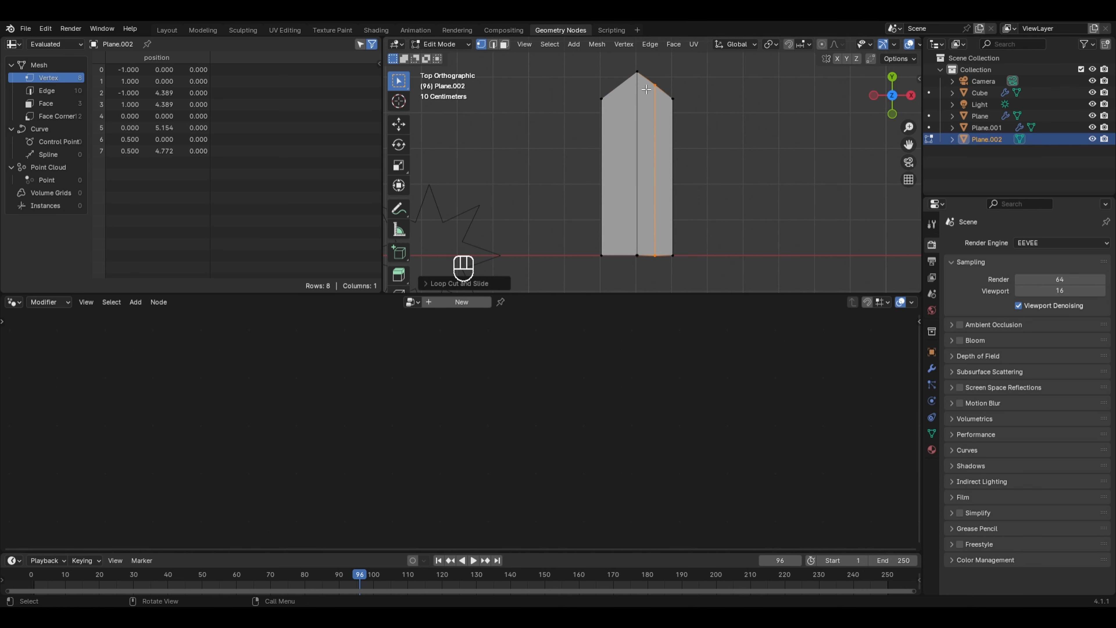
pyautogui.hotkey('ctrl', 'r')
pyautogui.click(619, 89)
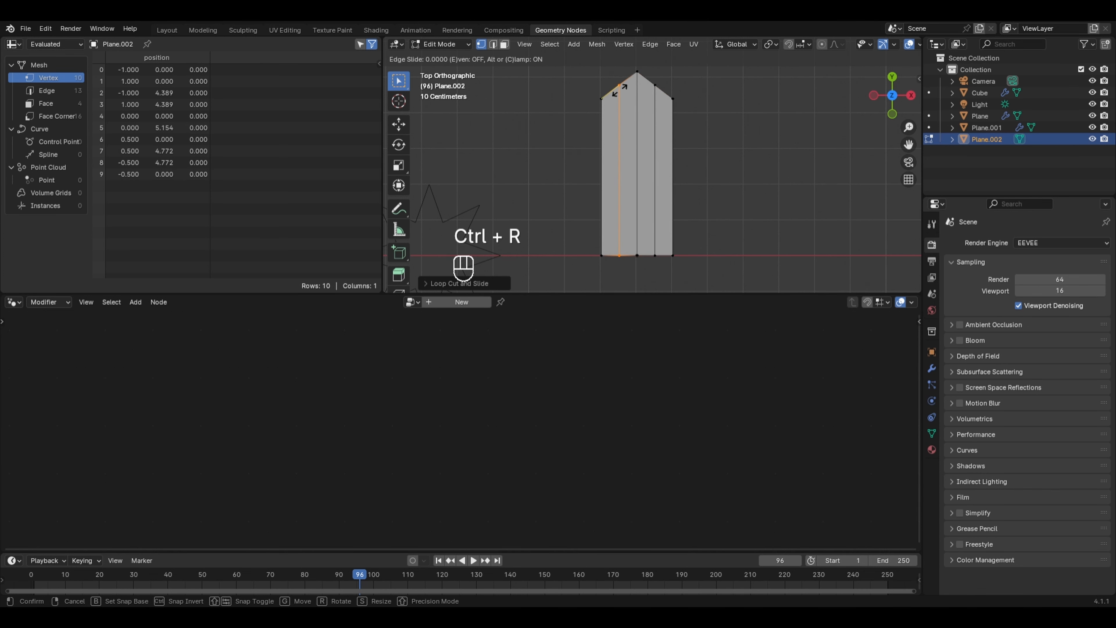
pyautogui.rightClick(619, 91)
# Move the two new tip vertices beside the centre along Y to about 4.902 m to round the end
pyautogui.moveTo(613, 76); pyautogui.dragTo(664, 96)
pyautogui.press('g')
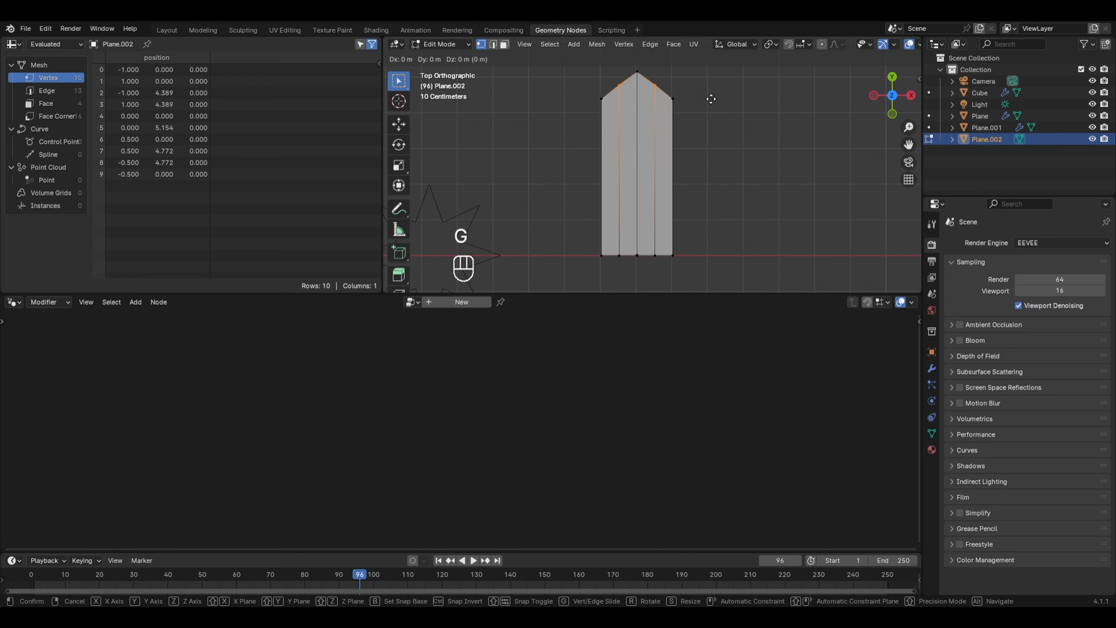
pyautogui.press('y')
pyautogui.click(705, 94)
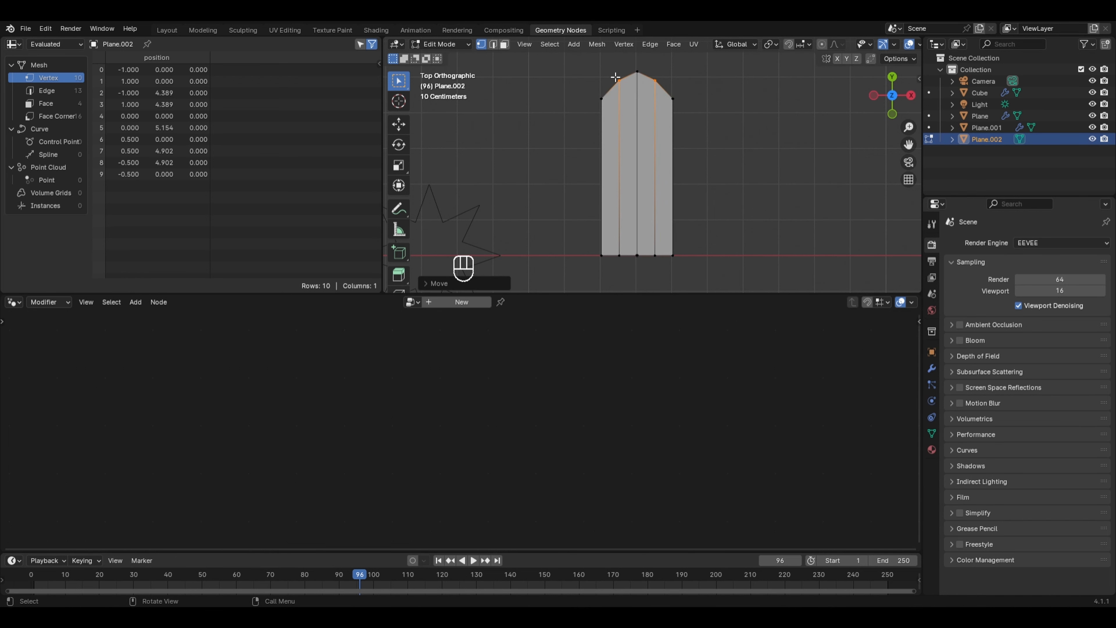
# Add five evenly spaced loop cuts across the width of the plane without sliding them
pyautogui.moveTo(687, 139); pyautogui.dragTo(633, 246, button='middle')
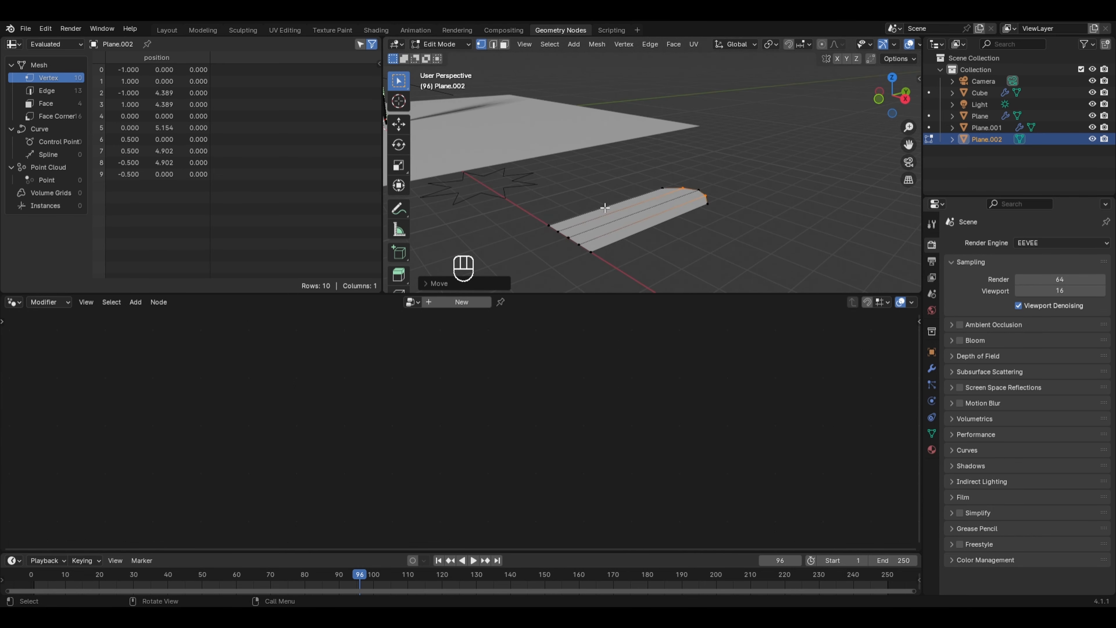
pyautogui.hotkey('ctrl', 'r')
pyautogui.scroll(4, 609, 206)
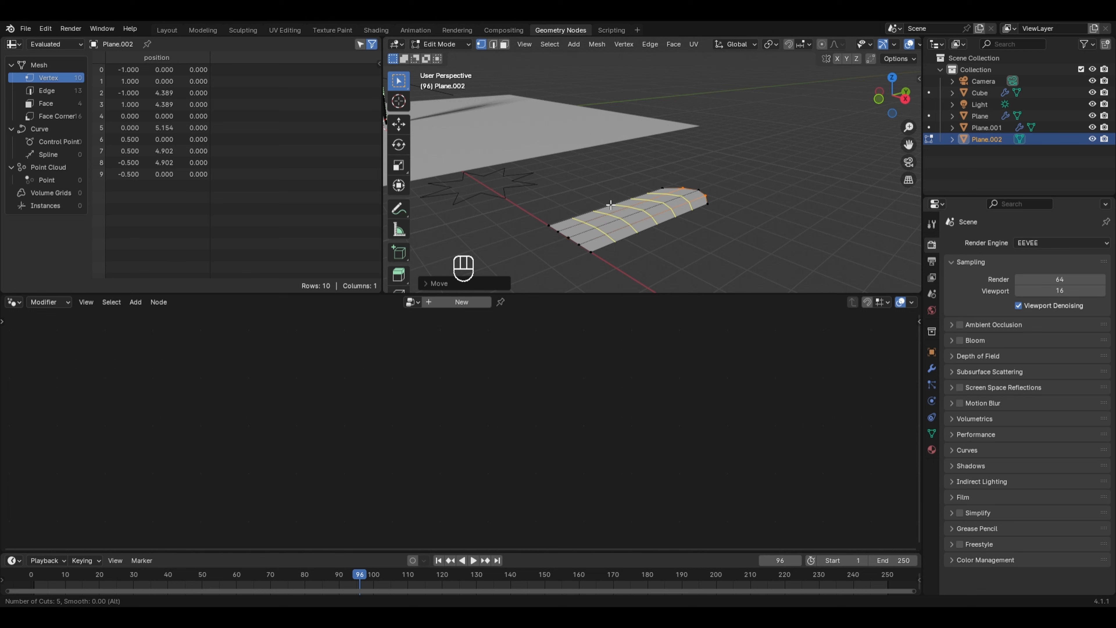
pyautogui.click(611, 205)
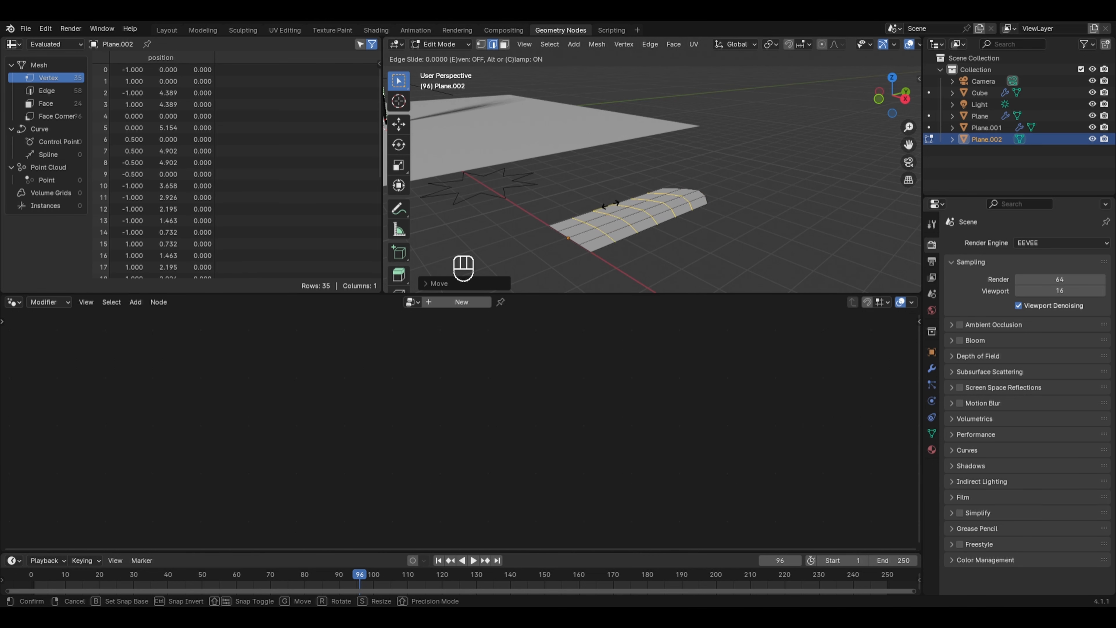
pyautogui.rightClick(610, 205)
pyautogui.moveTo(619, 264); pyautogui.dragTo(607, 257, button='middle')
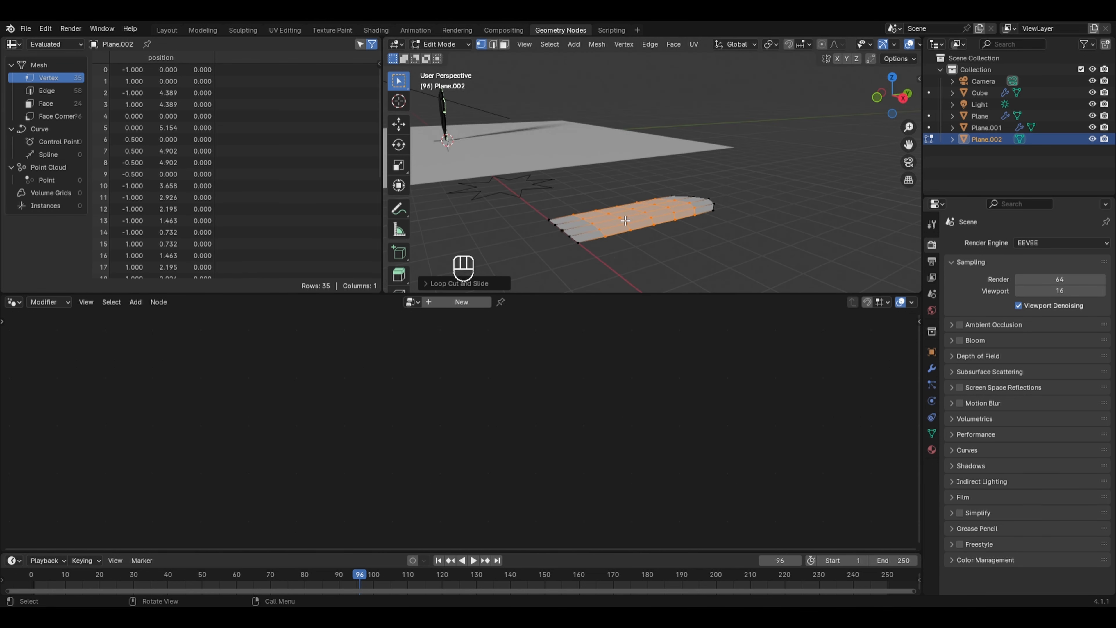
# Turn on proportional editing and lower the selected middle loops about 0.41 m along Z to curve the petal
pyautogui.press('o')
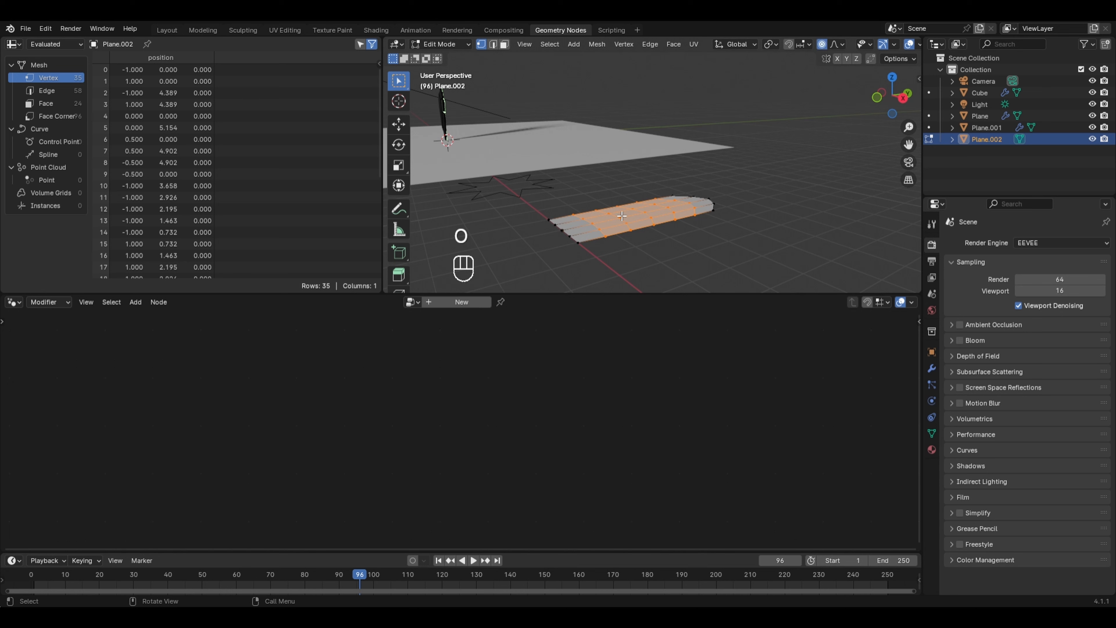
pyautogui.press('g')
pyautogui.press('z')
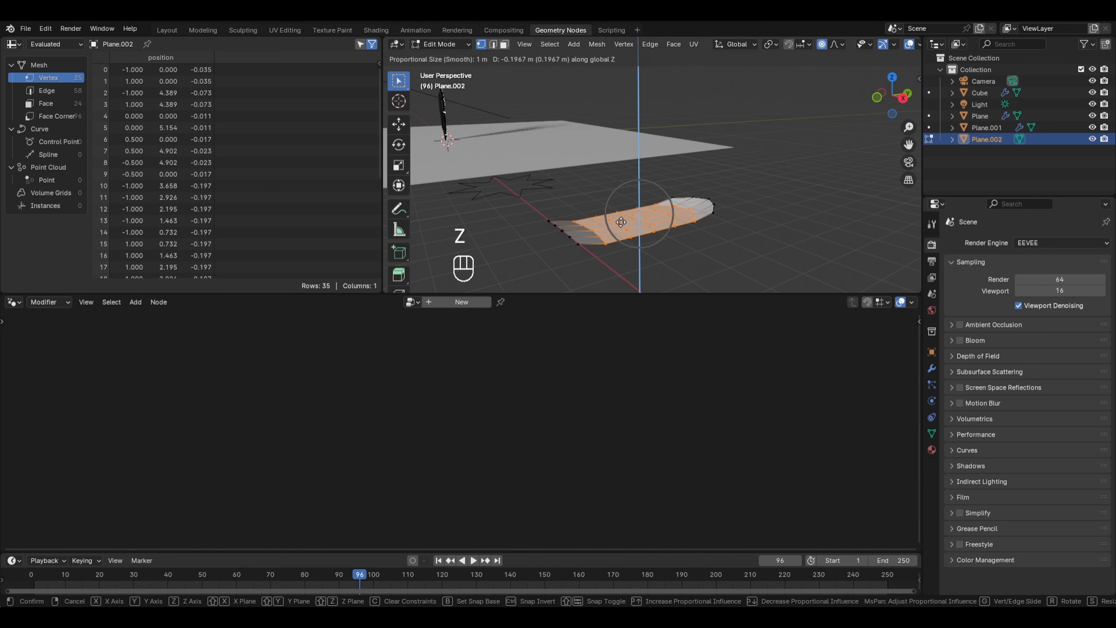
pyautogui.scroll(1, 621, 220)
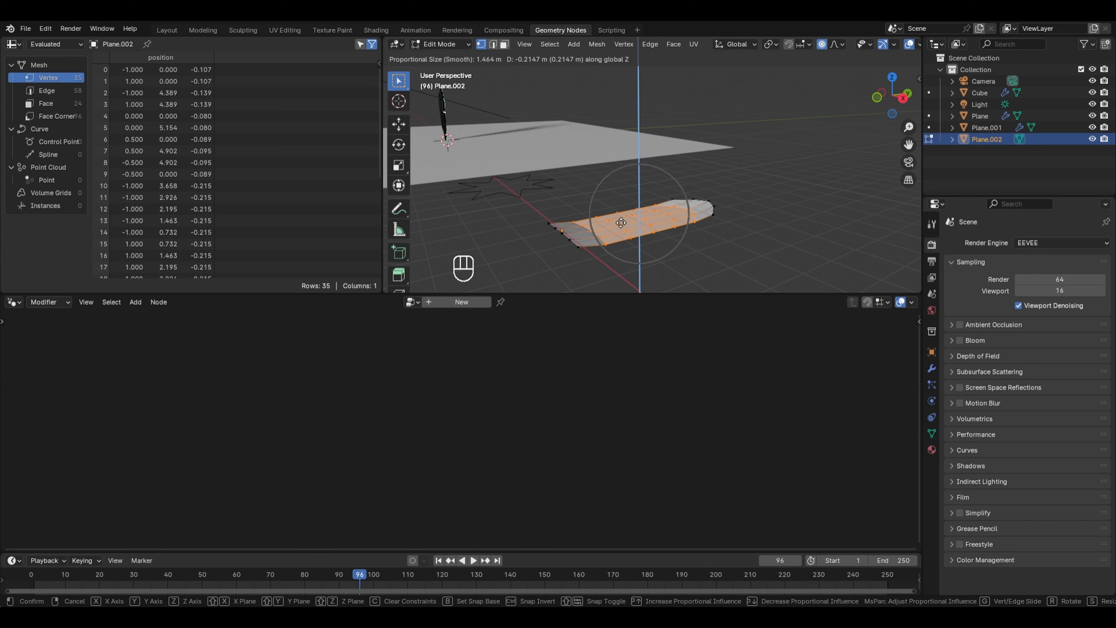
pyautogui.click(656, 223)
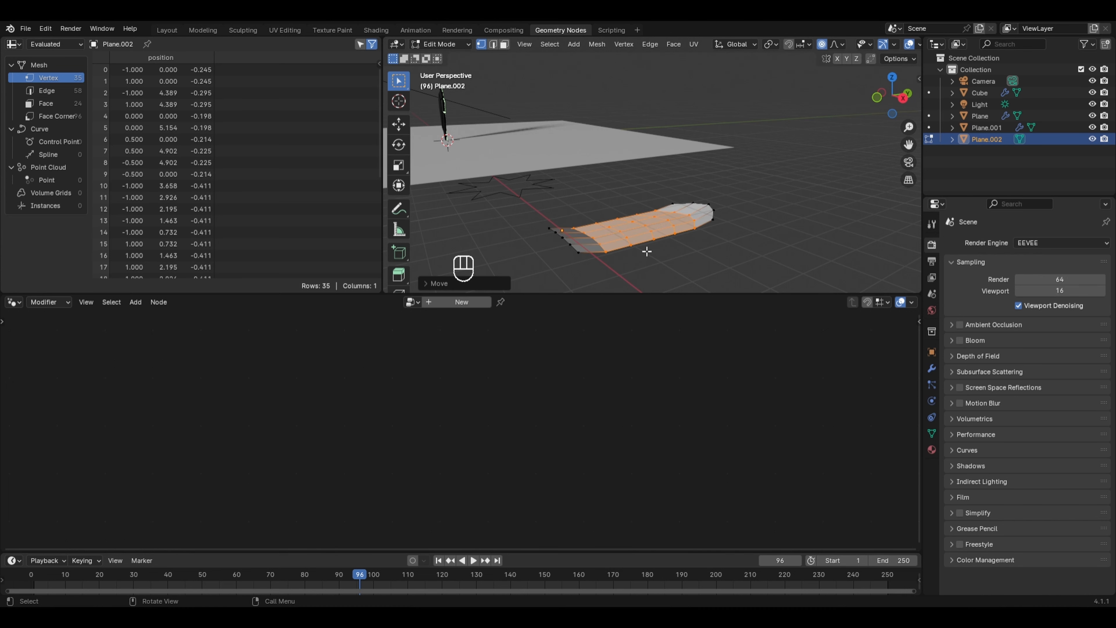
# Apply Shade Smooth to the petal in Object Mode and return to Edit Mode
pyautogui.moveTo(646, 251); pyautogui.dragTo(627, 225, button='middle')
pyautogui.press('Tab')
pyautogui.moveTo(642, 255); pyautogui.dragTo(652, 219, button='middle')
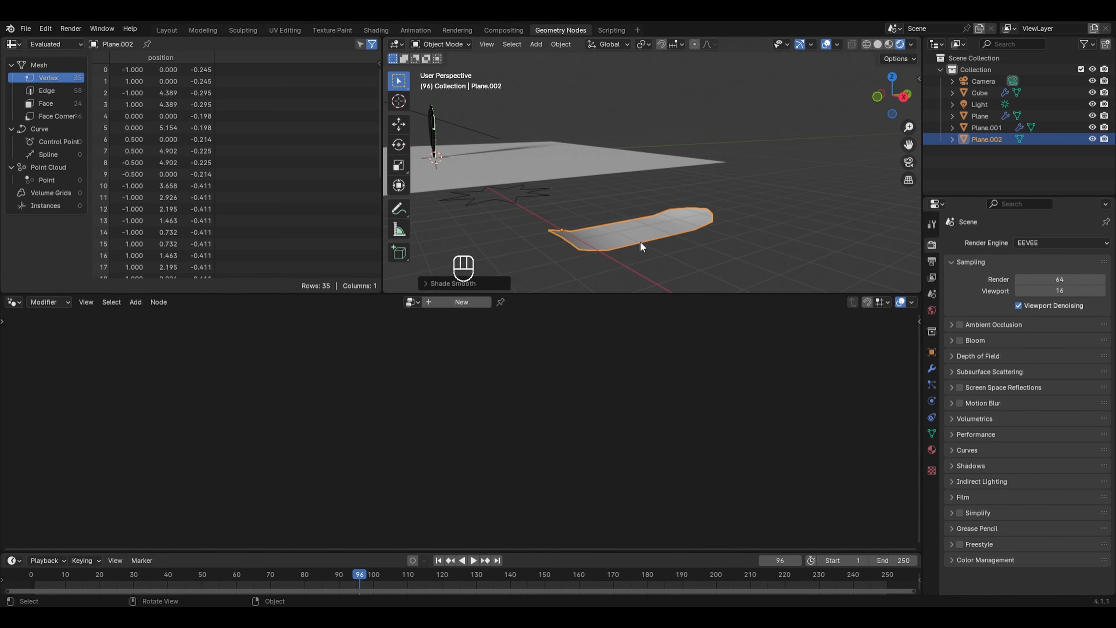
pyautogui.press('Tab')
pyautogui.press('Tab')
pyautogui.press('Tab')
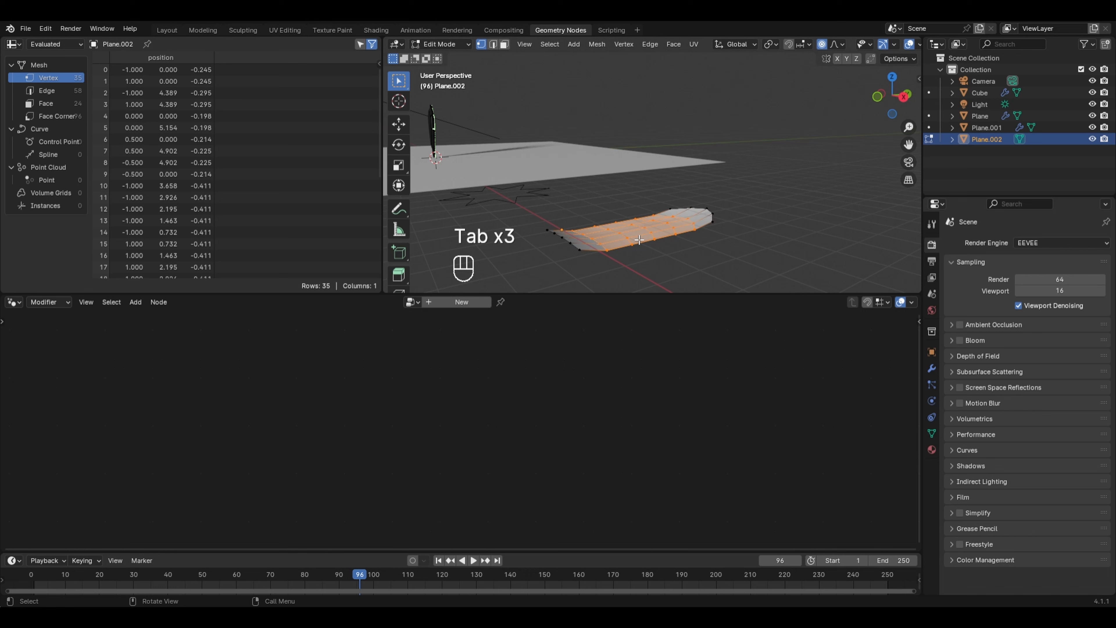
# Extrude the whole petal mesh downward by about 0.26 m to give it thickness
pyautogui.press('a')
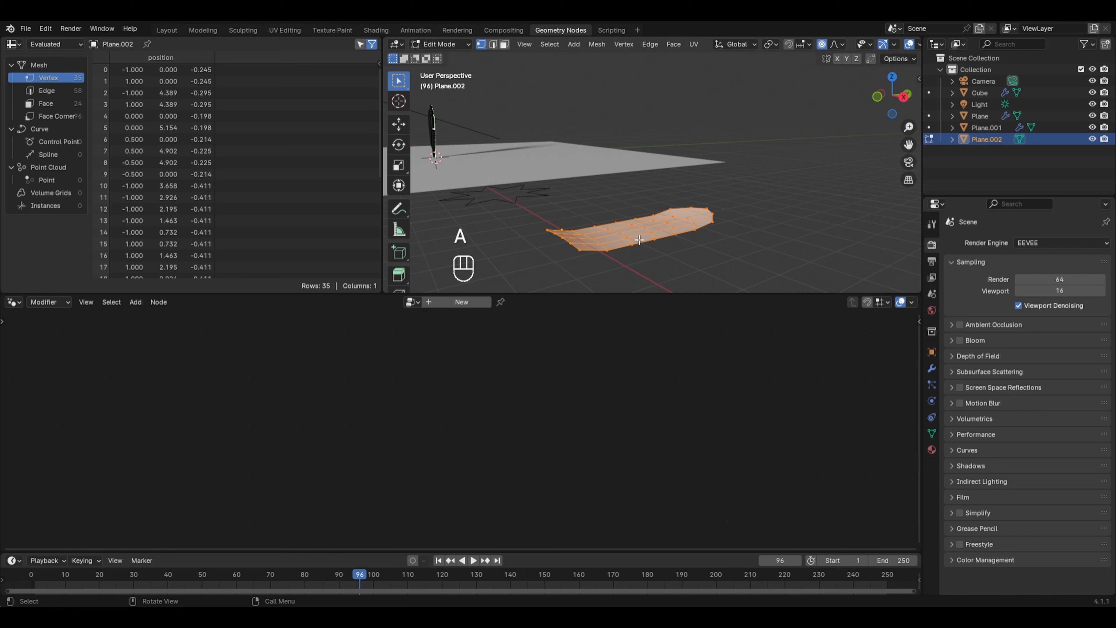
pyautogui.press('e')
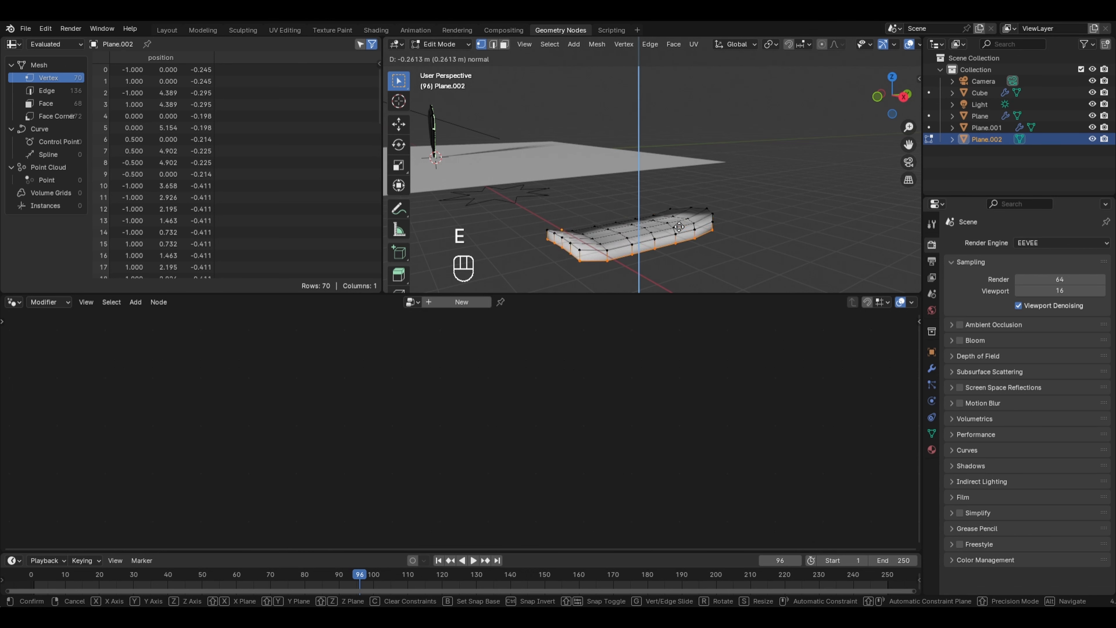
pyautogui.click(679, 227)
pyautogui.moveTo(679, 227); pyautogui.dragTo(676, 255, button='middle')
# Return to Object Mode and apply Shade Smooth by Angle to the petal
pyautogui.press('Tab')
pyautogui.rightClick(631, 192)
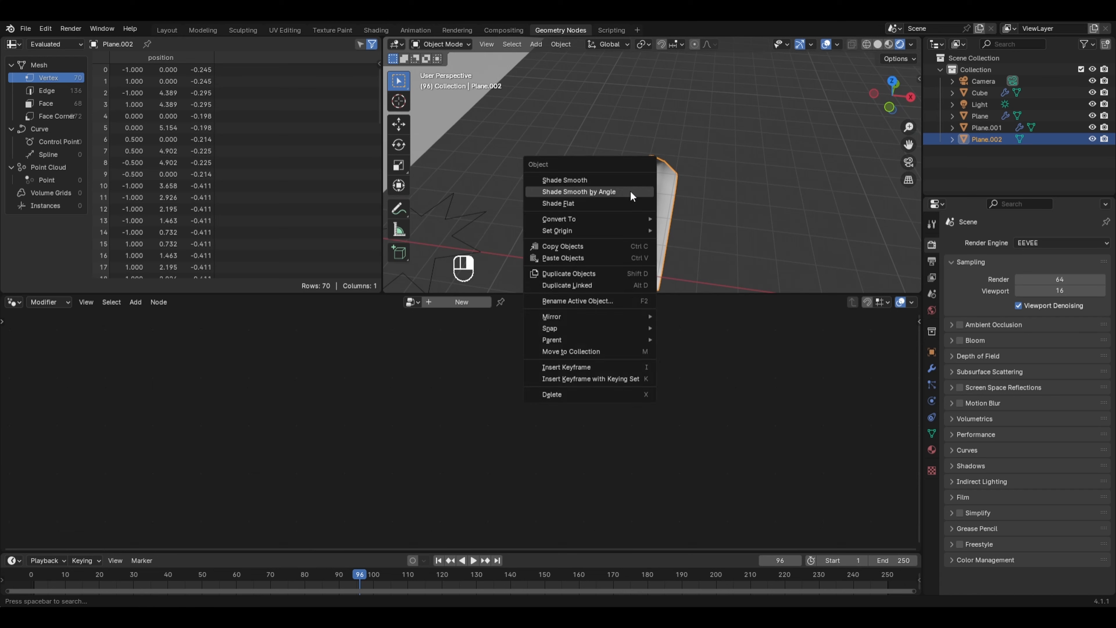
pyautogui.click(630, 191)
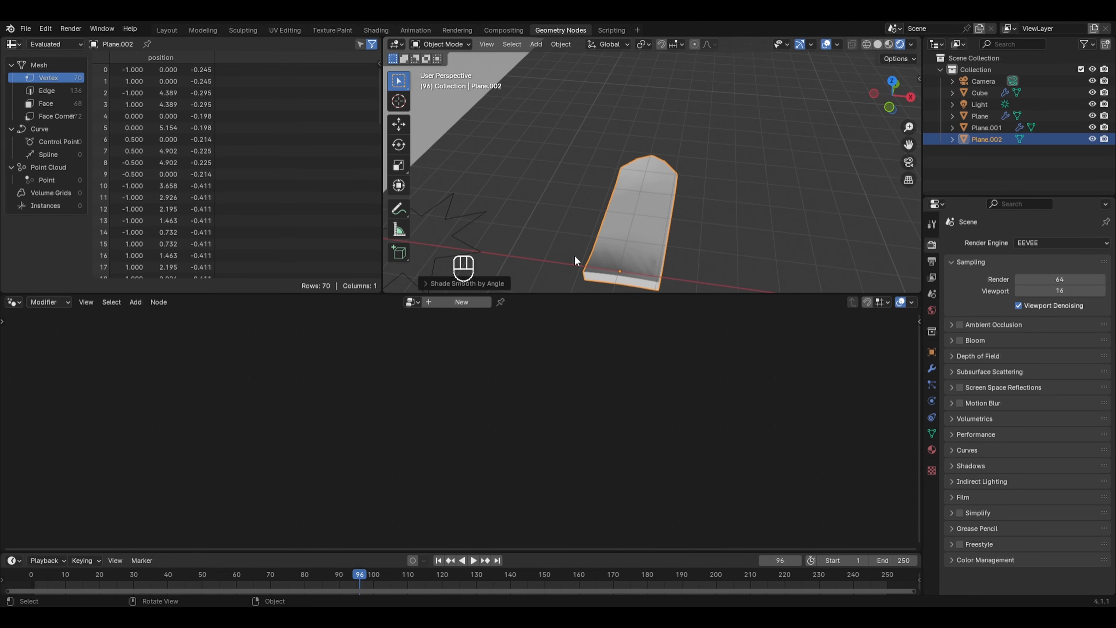
# In the star's node tree, insert Instance on Points between Star and Group Output, using Plane.002's Object Info geometry as the instance
pyautogui.moveTo(575, 254); pyautogui.dragTo(698, 220, button='middle')
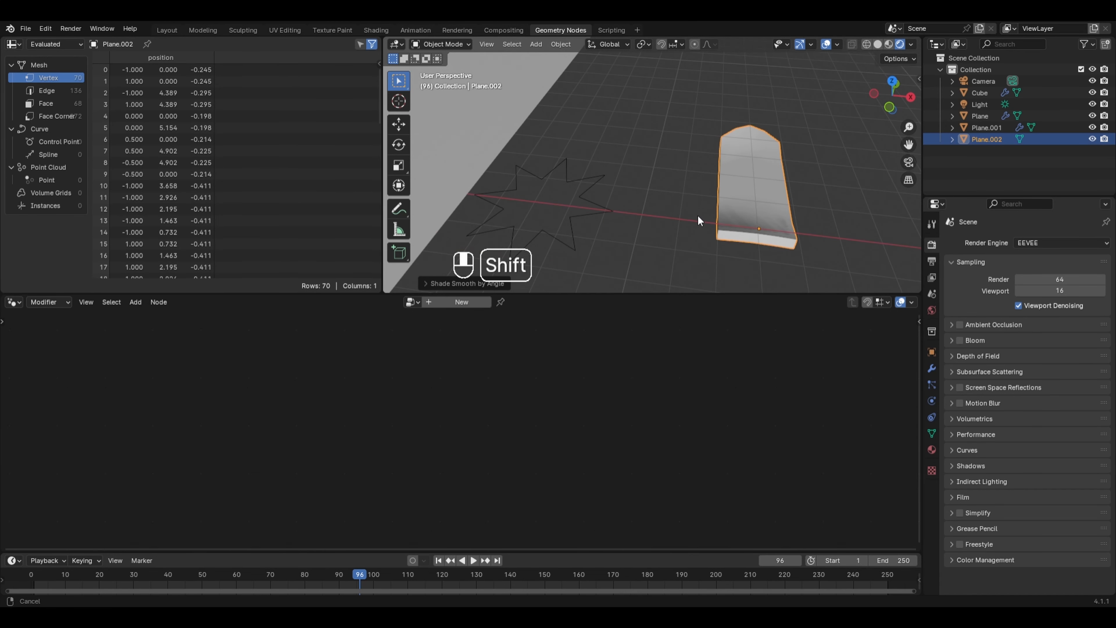
pyautogui.click(580, 212)
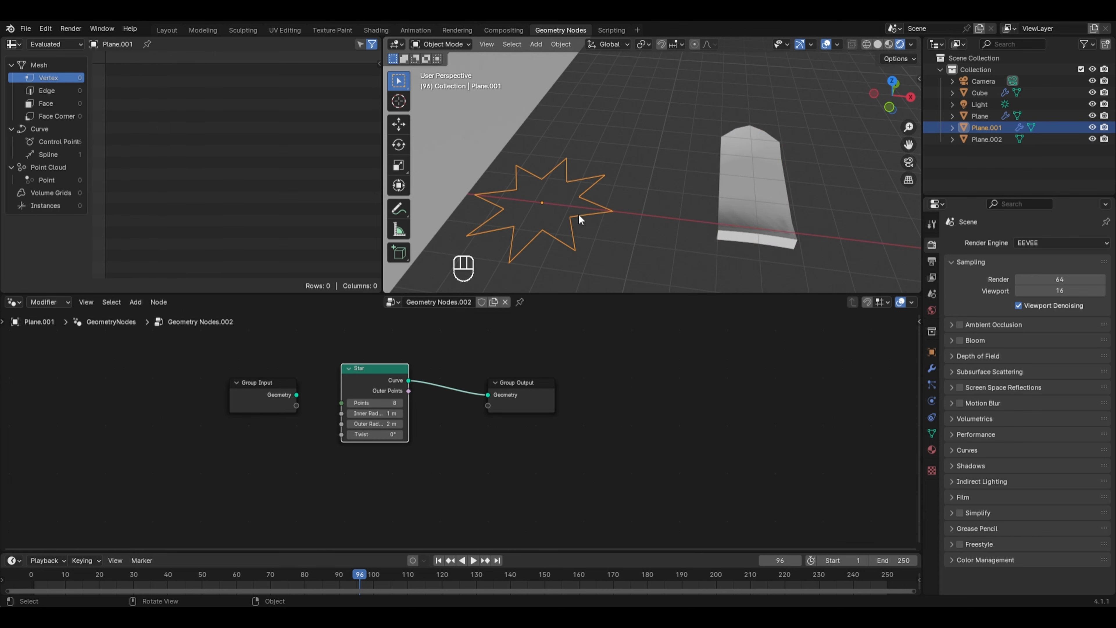
pyautogui.hotkey('shift', 'a')
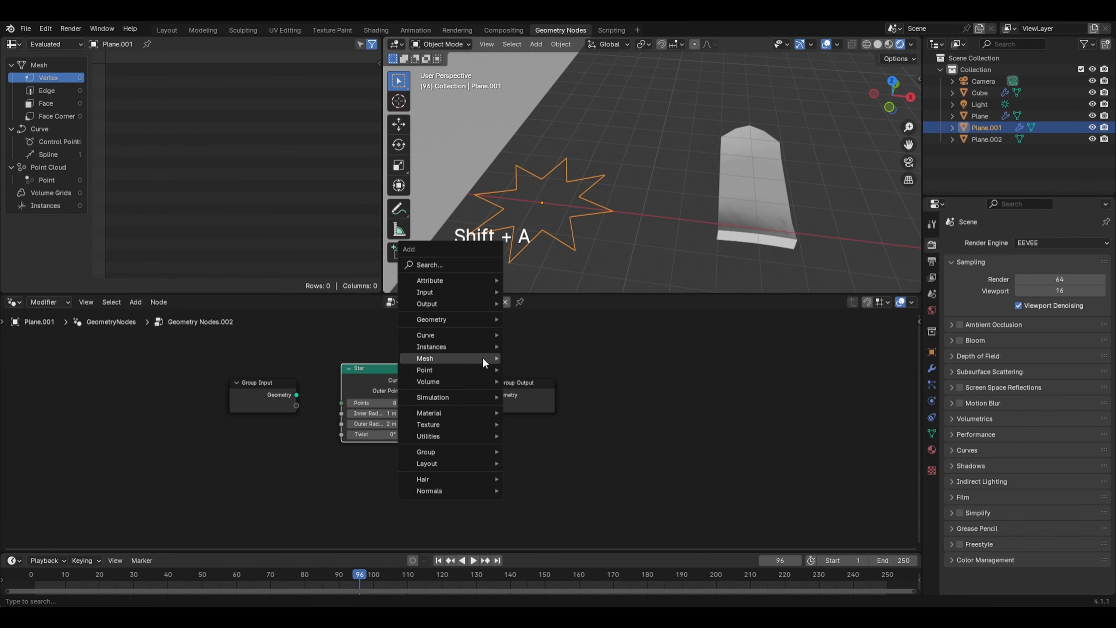
pyautogui.moveTo(433, 349)
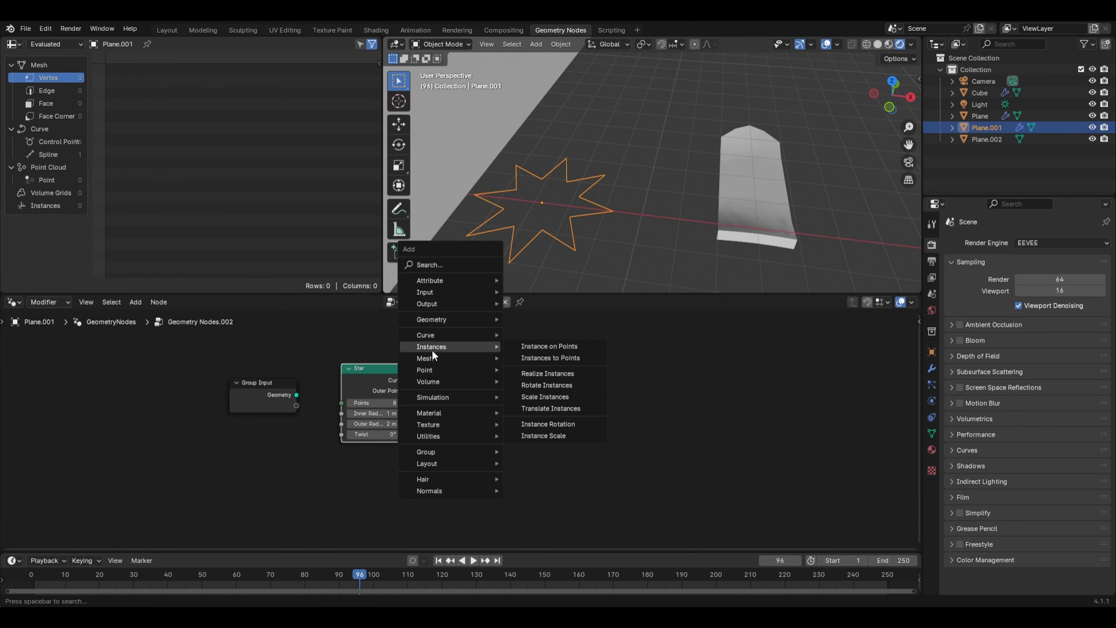
pyautogui.click(531, 346)
pyautogui.click(496, 349)
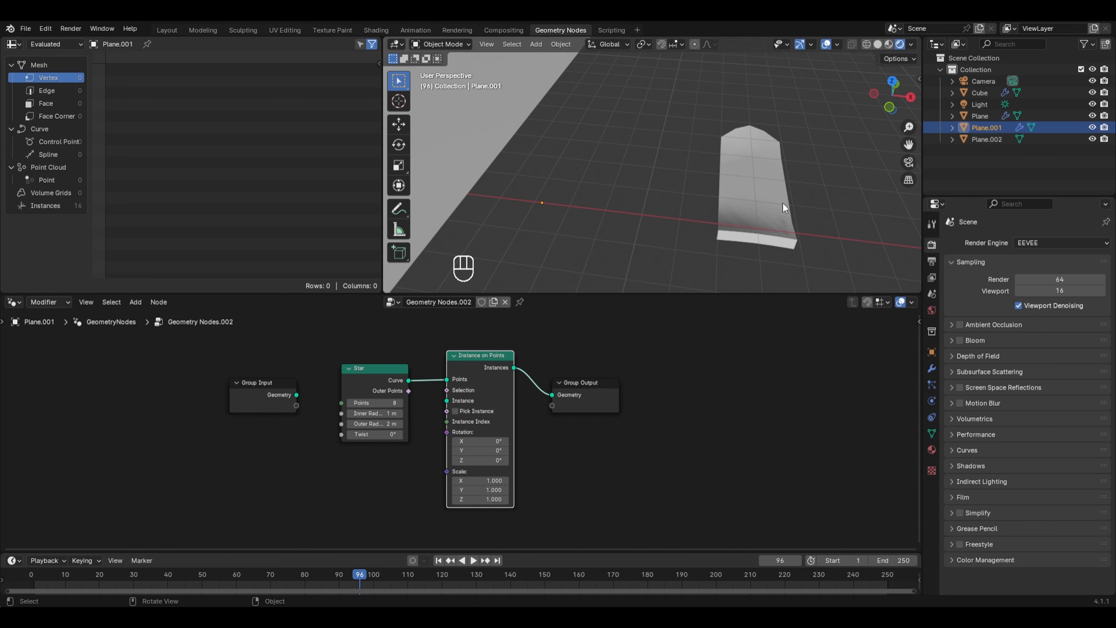
pyautogui.moveTo(987, 137); pyautogui.dragTo(446, 400)
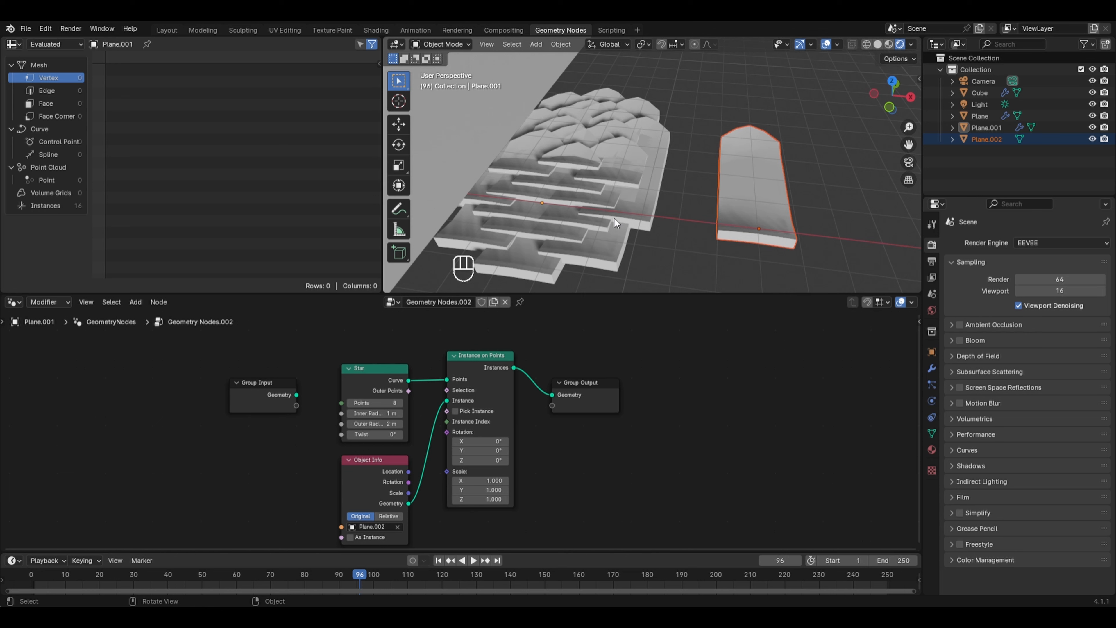
# Add an Align Euler to Vector node and connect its output to the Rotation of Instance on Points
pyautogui.moveTo(555, 439); pyautogui.dragTo(489, 348, button='middle')
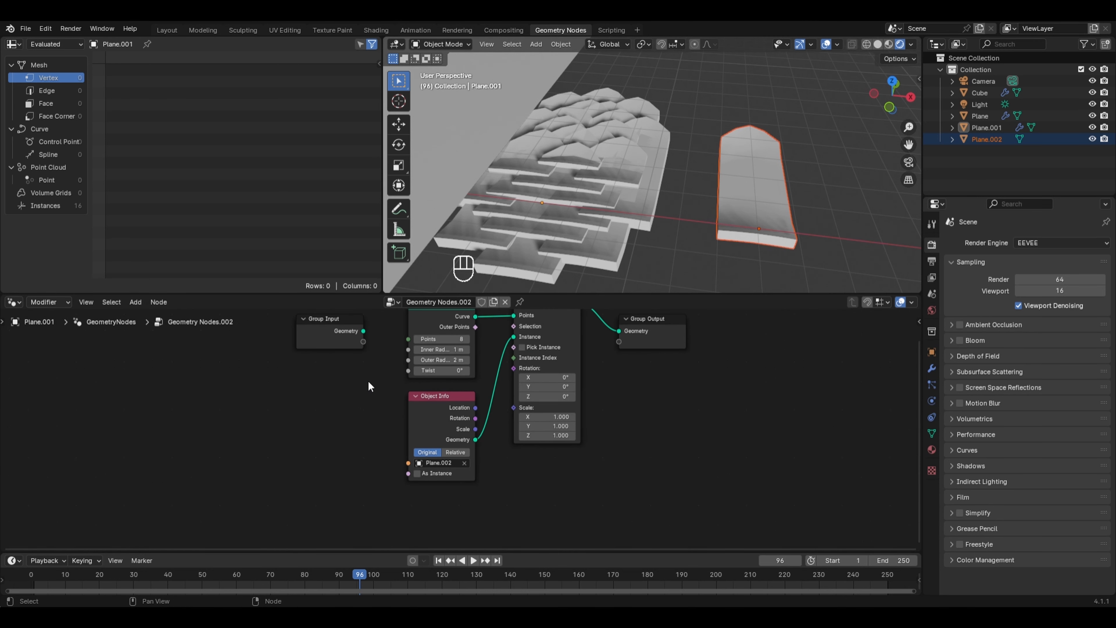
pyautogui.hotkey('shift', 'a')
pyautogui.moveTo(344, 472)
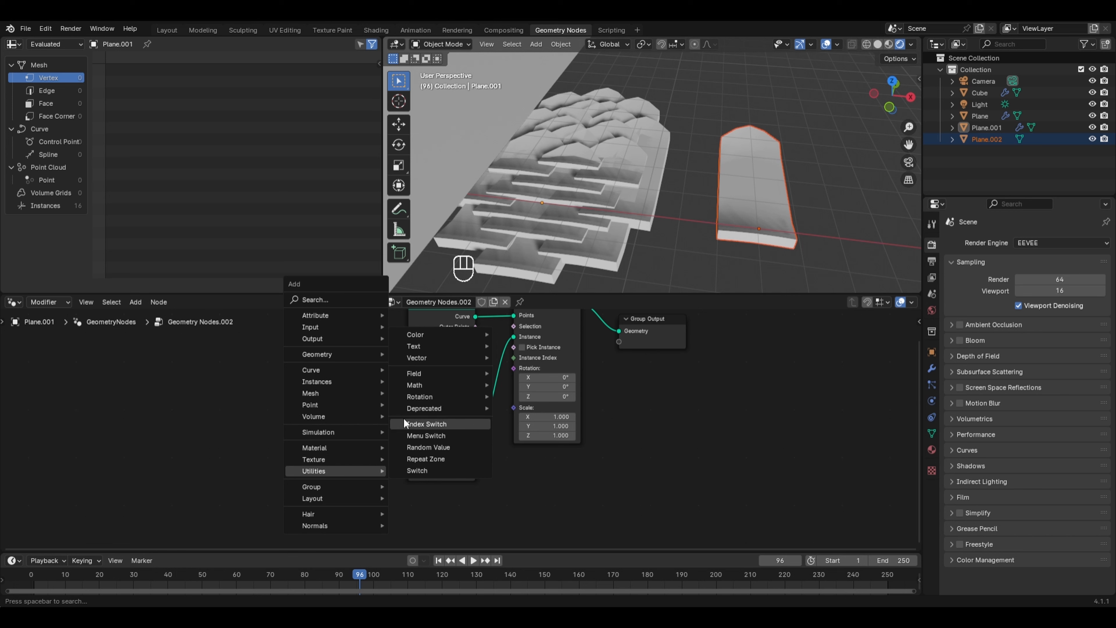
pyautogui.moveTo(415, 397)
pyautogui.click(508, 397)
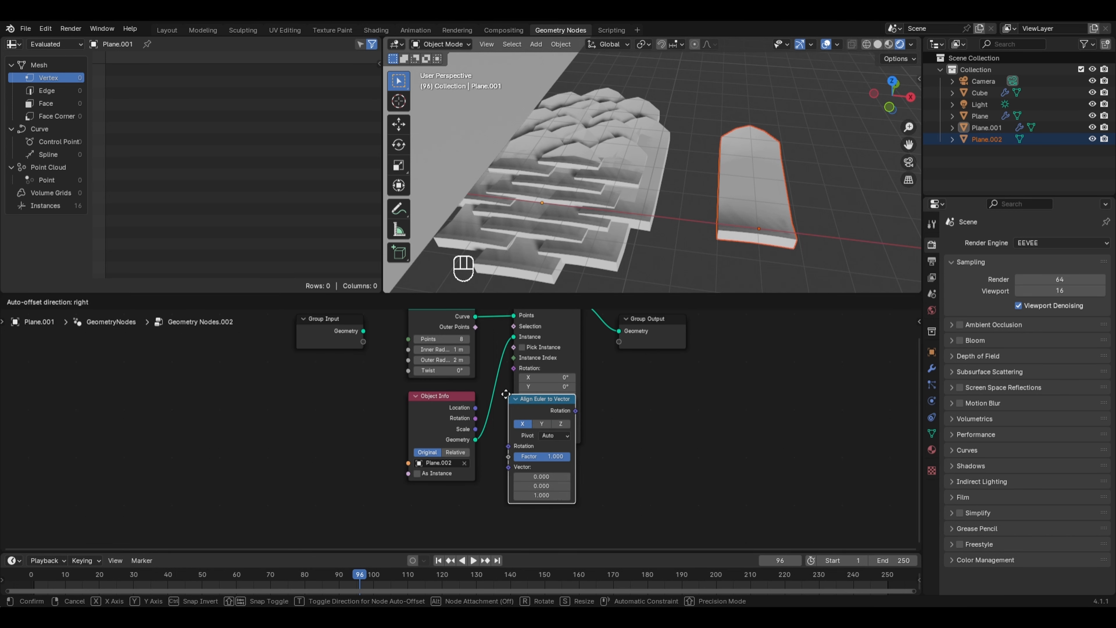
pyautogui.click(327, 412)
pyautogui.moveTo(392, 425); pyautogui.dragTo(544, 362)
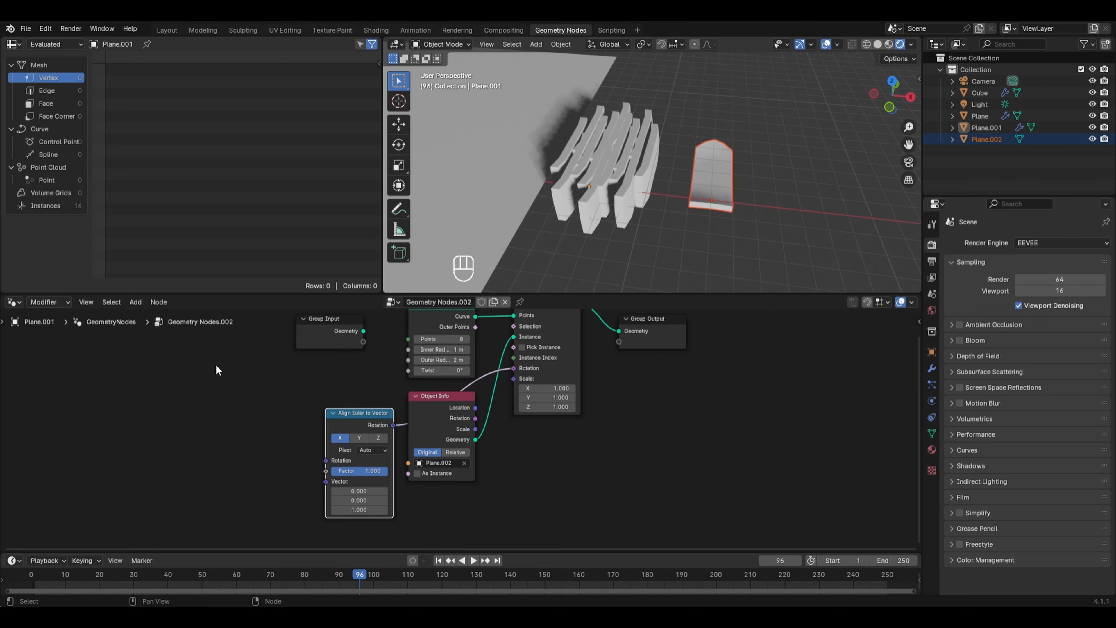
# Add a Normal node and connect it to the Vector input of Align Euler to Vector
pyautogui.hotkey('shift', 'a')
pyautogui.moveTo(214, 249)
pyautogui.moveTo(253, 251)
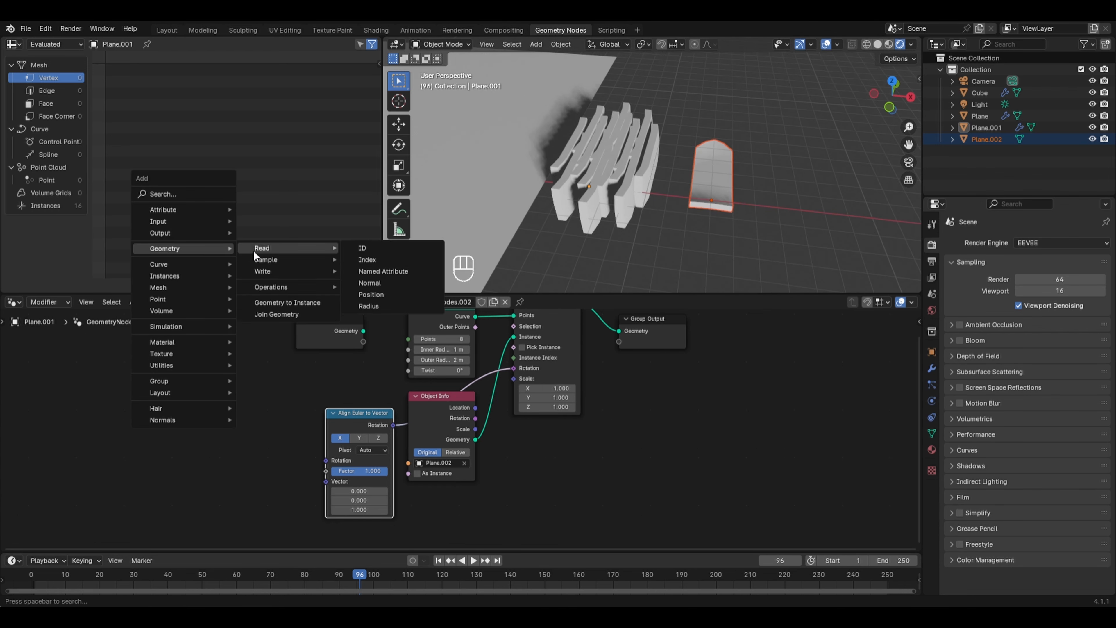
pyautogui.click(383, 282)
pyautogui.click(192, 428)
pyautogui.moveTo(259, 443); pyautogui.dragTo(258, 445)
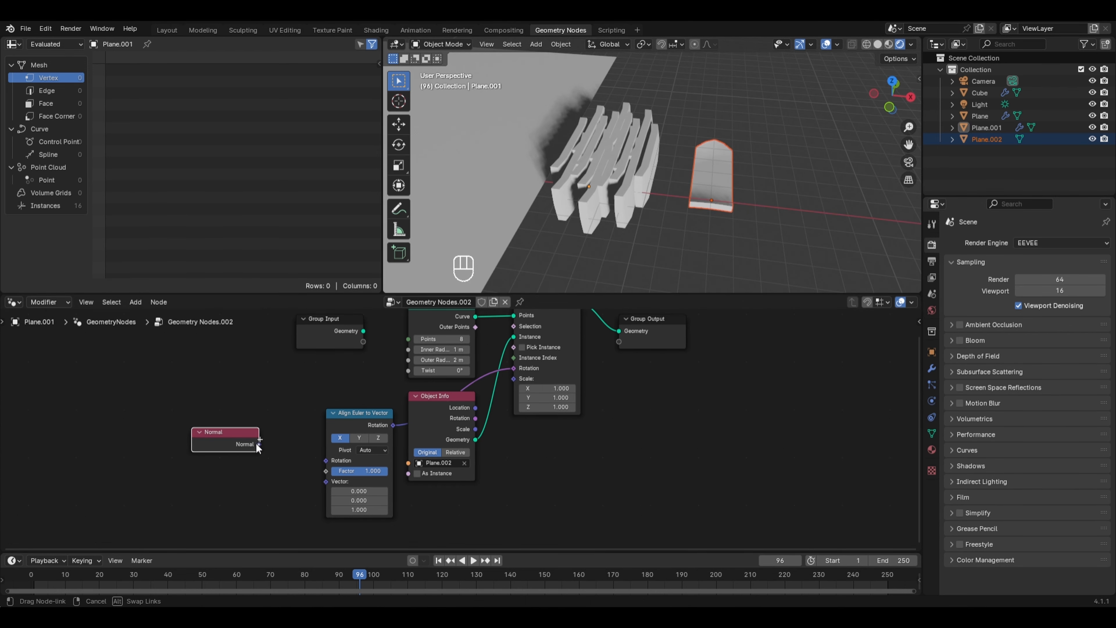
pyautogui.moveTo(315, 476); pyautogui.dragTo(316, 479)
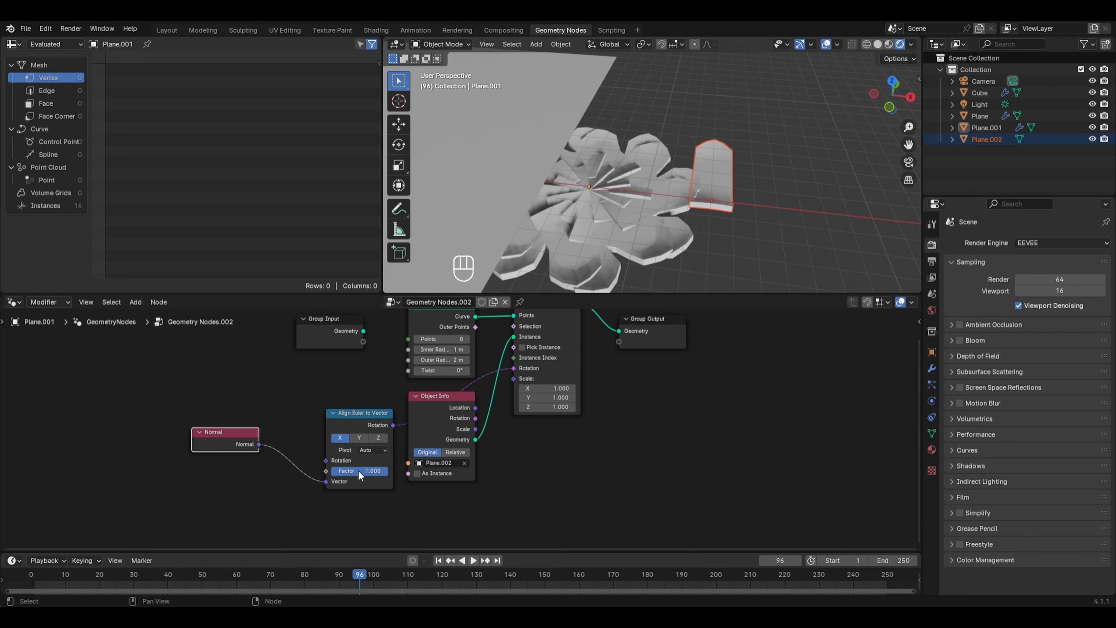
# Select the petal Plane.002, enter Edit Mode and rotate its whole mesh 90° around the global X axis
pyautogui.click(721, 162)
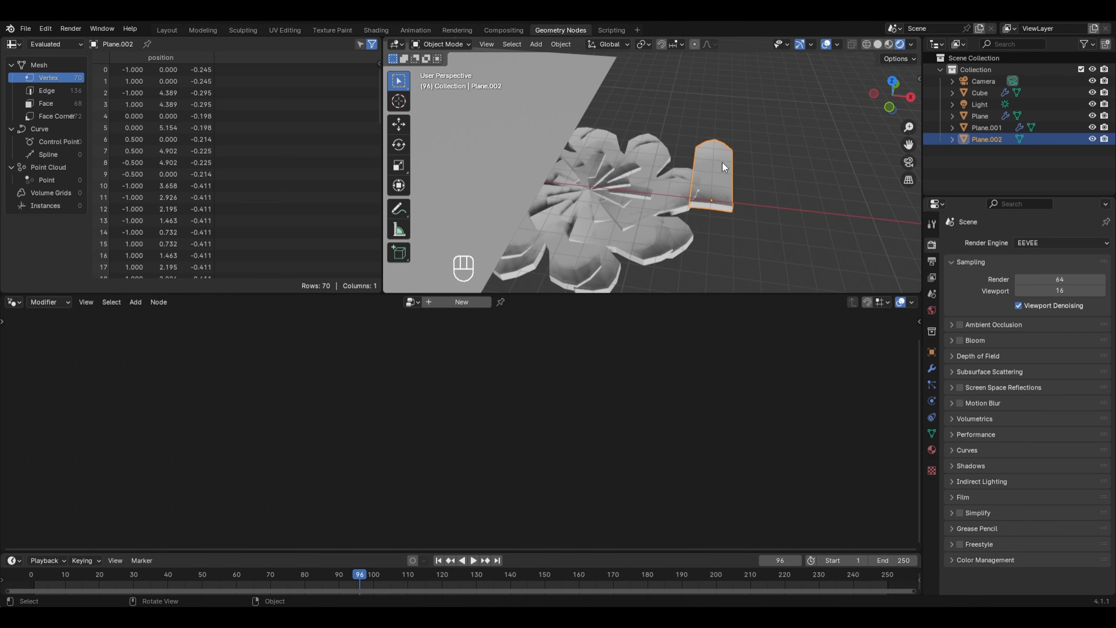
pyautogui.press('Tab')
pyautogui.press('a')
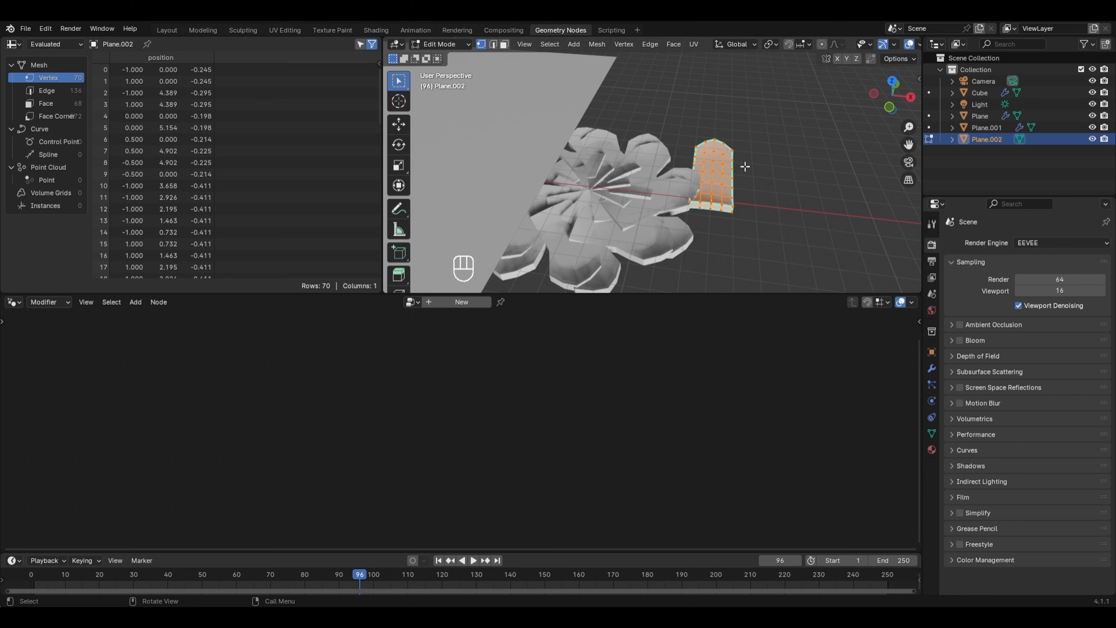
pyautogui.press('r')
pyautogui.press('x')
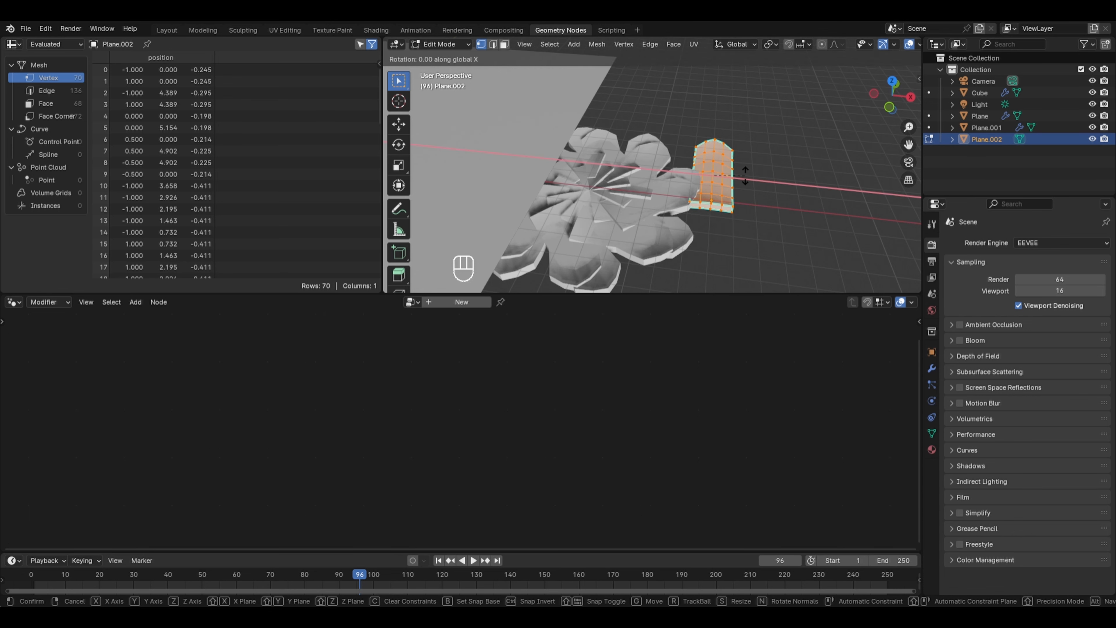
pyautogui.press('KP_9')
pyautogui.press('KP_0')
pyautogui.click(720, 152)
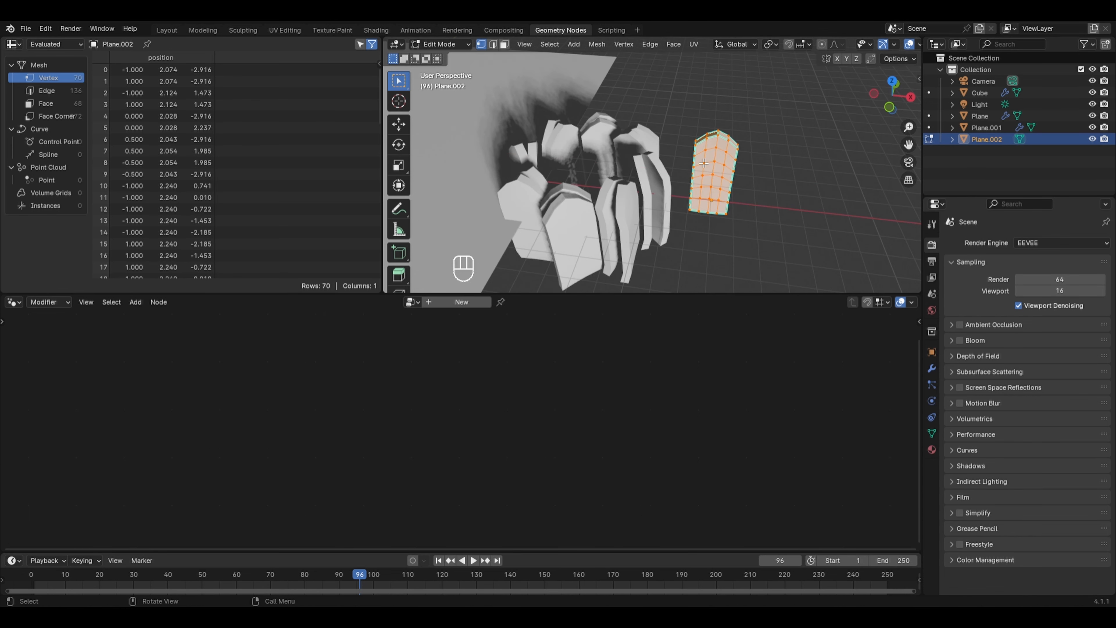
# Thin the whole petal mesh by scaling it along Y to about 0.25
pyautogui.press('s')
pyautogui.press('y')
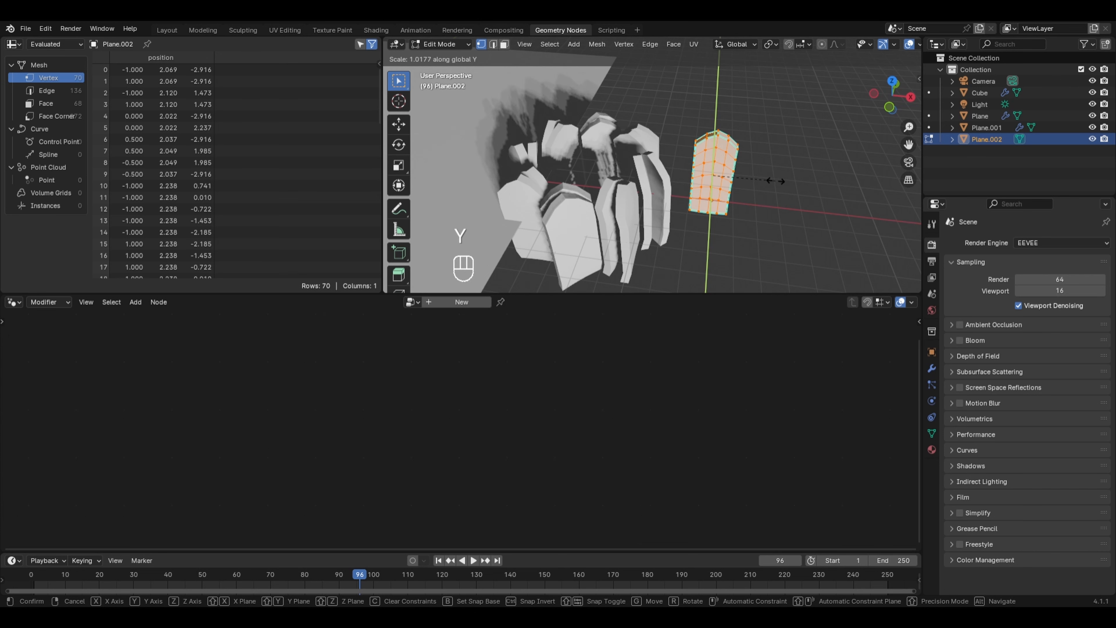
pyautogui.click(740, 189)
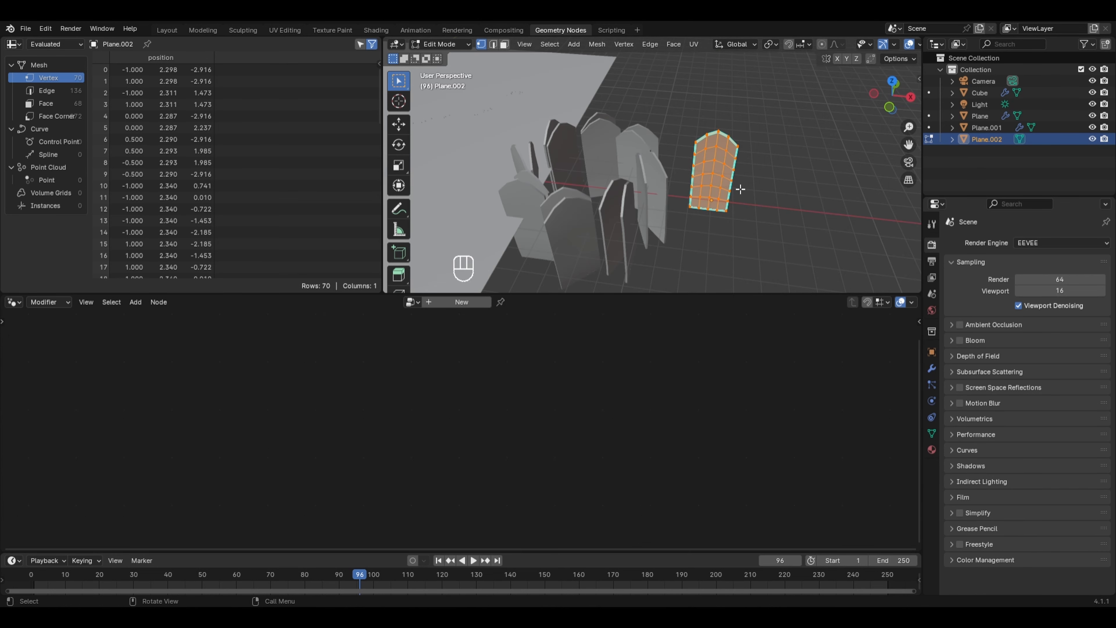
# Rotate the petal mesh -90° around the global Z axis
pyautogui.press('r')
pyautogui.press('z')
pyautogui.press('KP_Subtract')
pyautogui.press('KP_9')
pyautogui.press('KP_0')
pyautogui.press('KP_Enter')
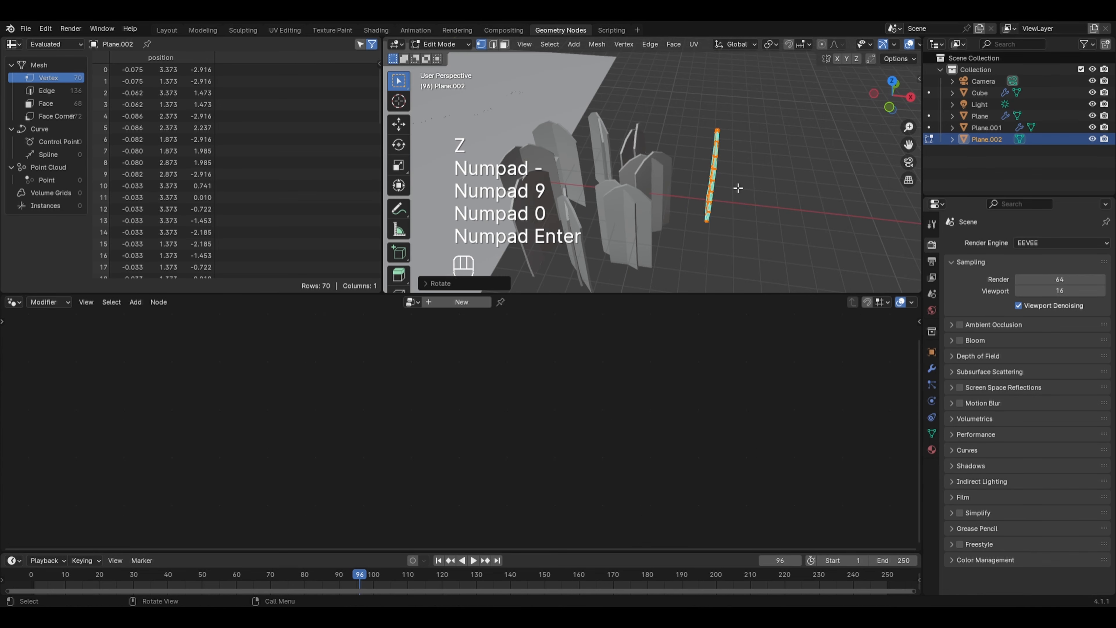
# From the top view, move the petal mesh about -2.3 m along Y onto its origin
pyautogui.press('KP_7')
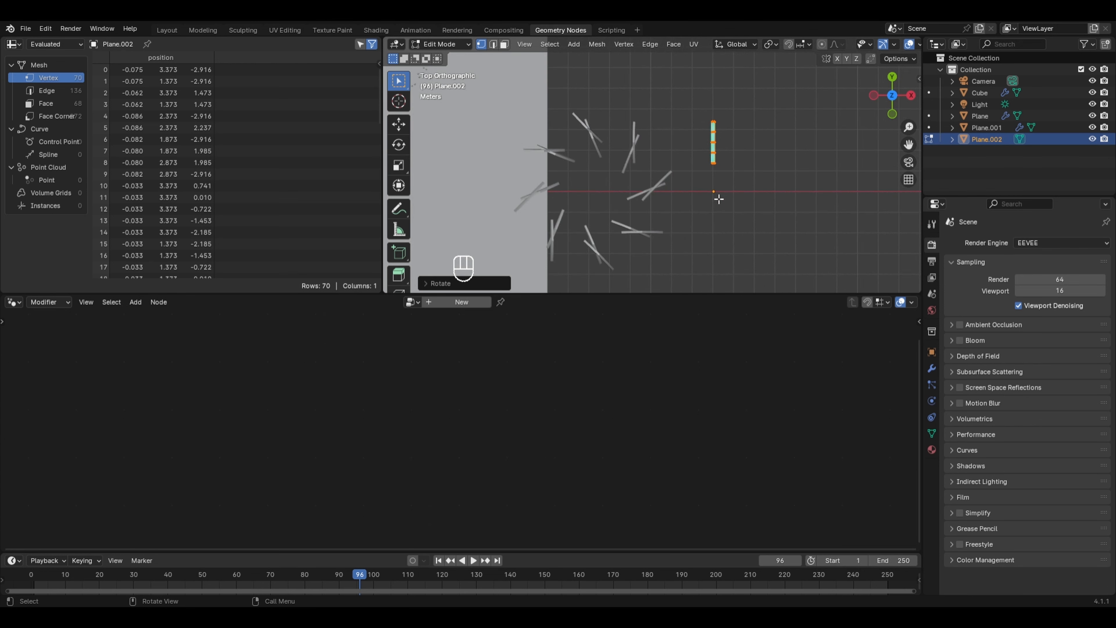
pyautogui.press('g')
pyautogui.press('y')
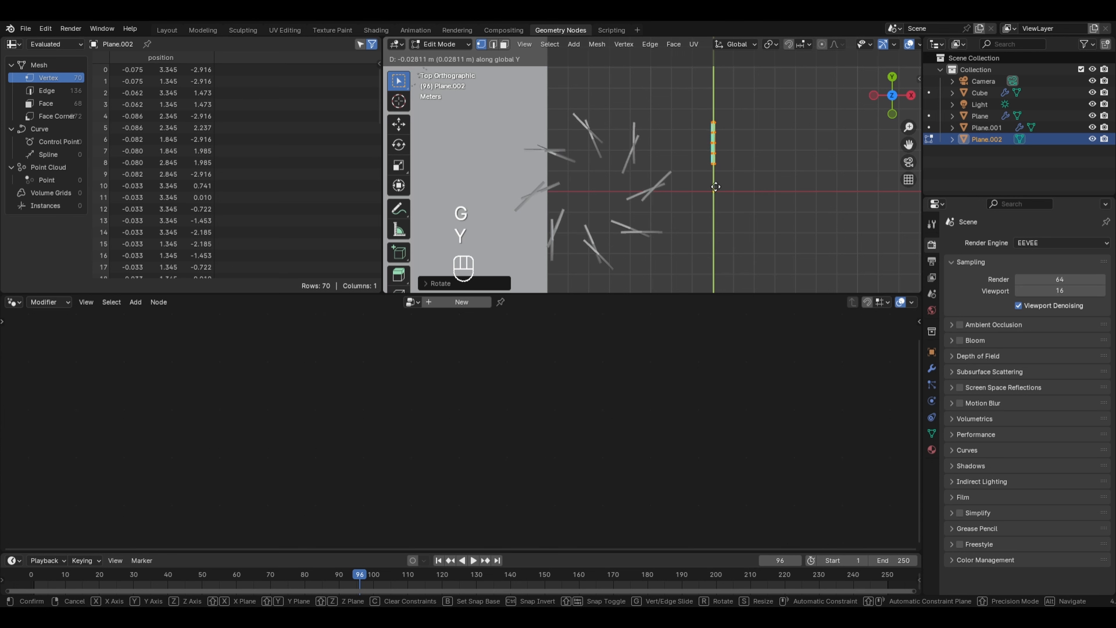
pyautogui.click(630, 274)
# With X-ray and proportional editing, bend the petal's base row of vertices about -0.96 m along X, and return to Object Mode
pyautogui.moveTo(630, 274); pyautogui.dragTo(617, 164, button='middle')
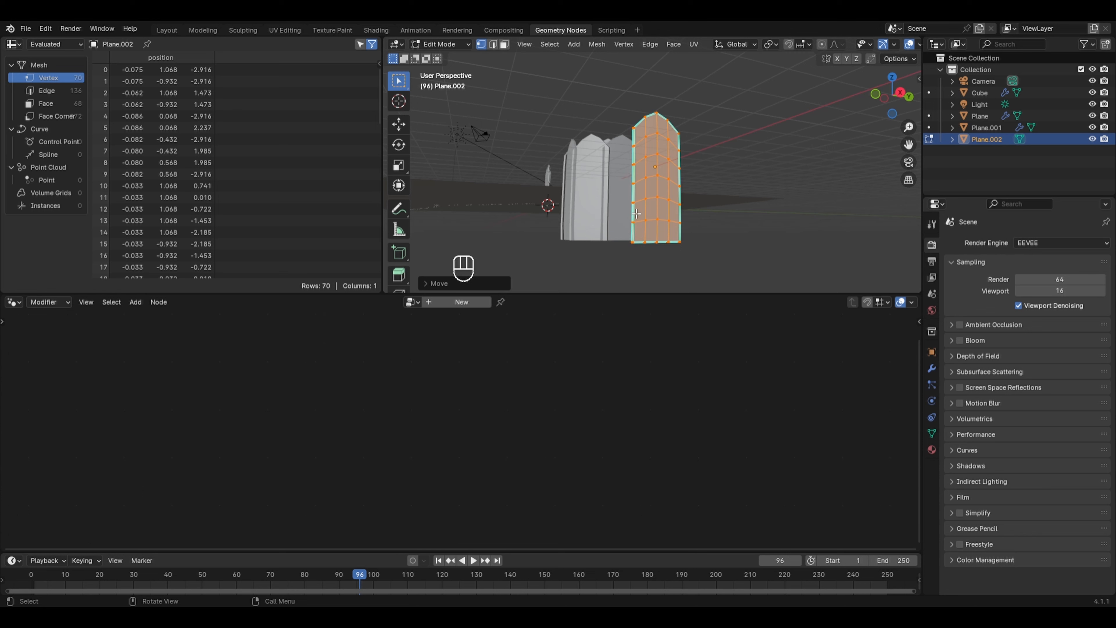
pyautogui.hotkey('alt', 'z')
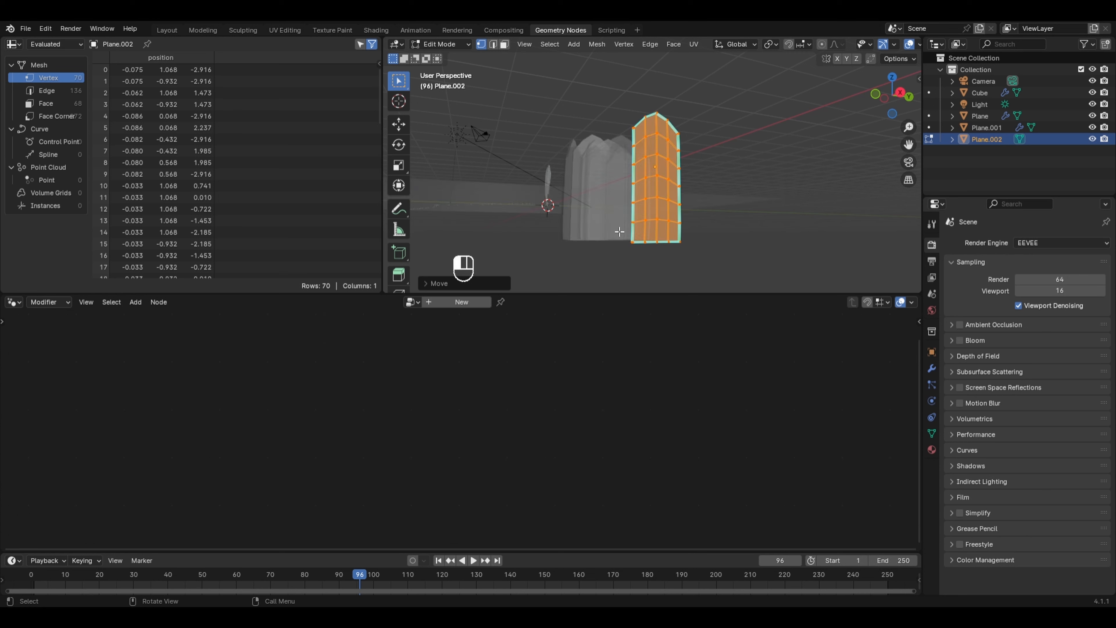
pyautogui.moveTo(619, 231); pyautogui.dragTo(723, 257)
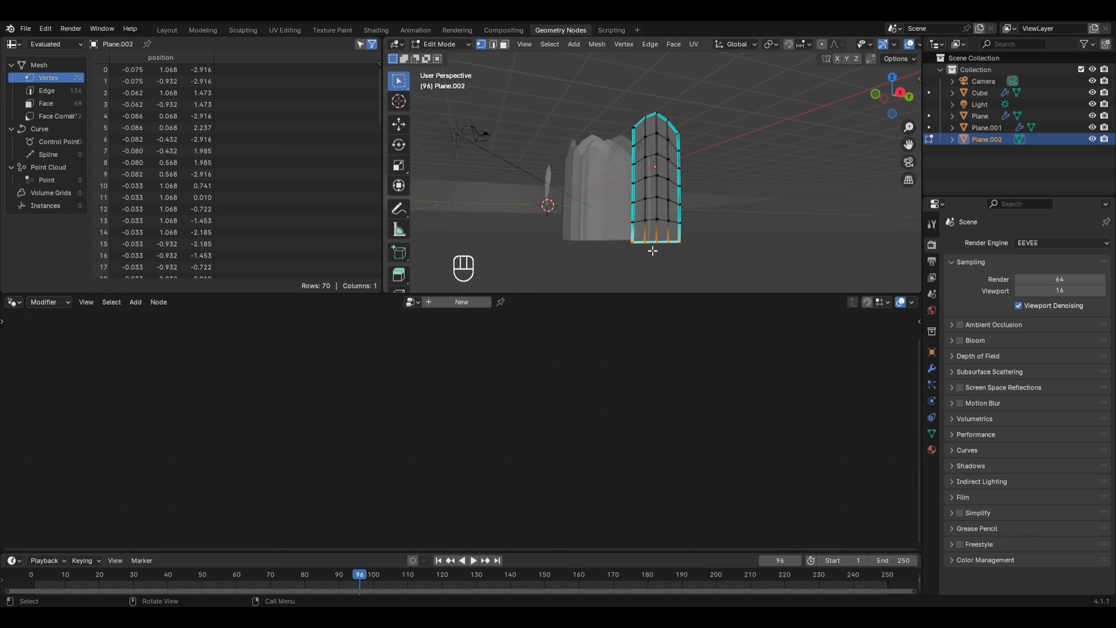
pyautogui.press('o')
pyautogui.press('g')
pyautogui.press('x')
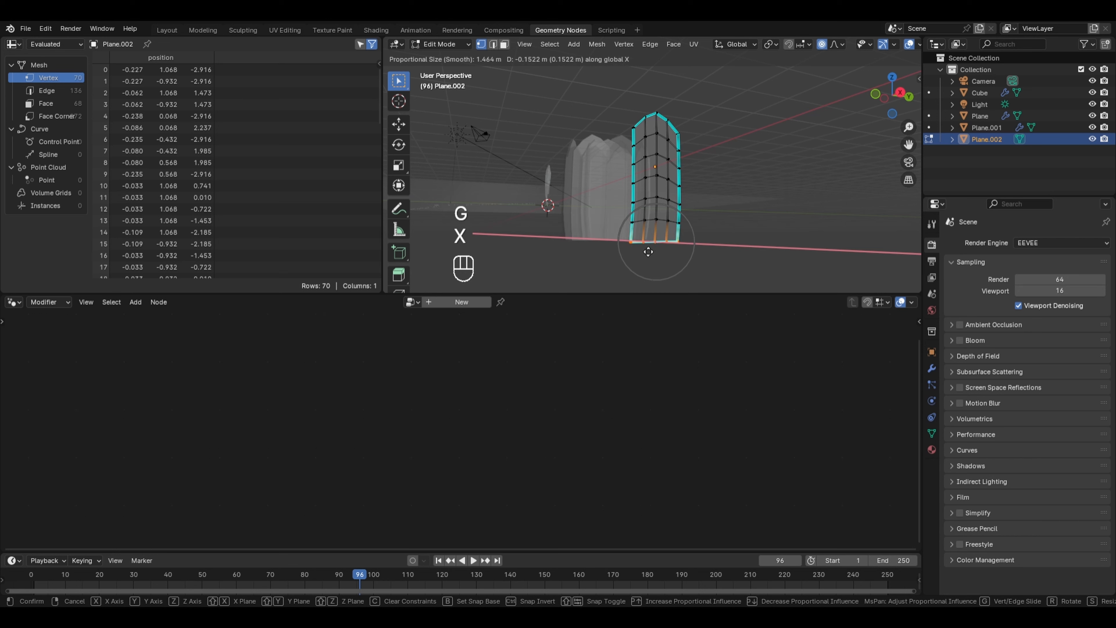
pyautogui.click(640, 252)
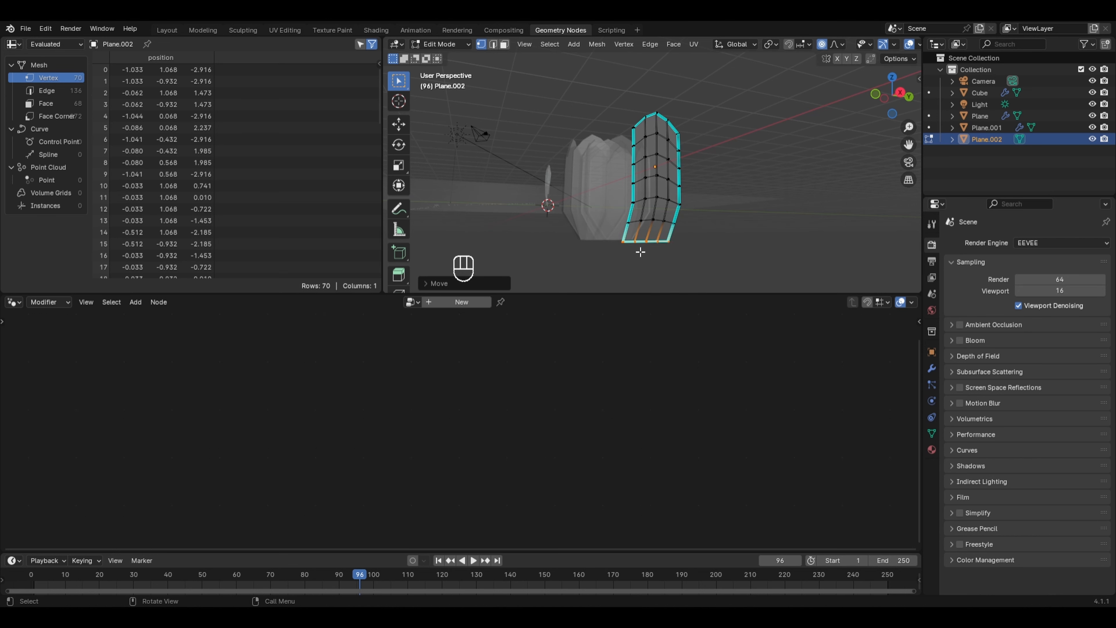
pyautogui.hotkey('alt', 'z')
pyautogui.moveTo(640, 252); pyautogui.dragTo(590, 164, button='middle')
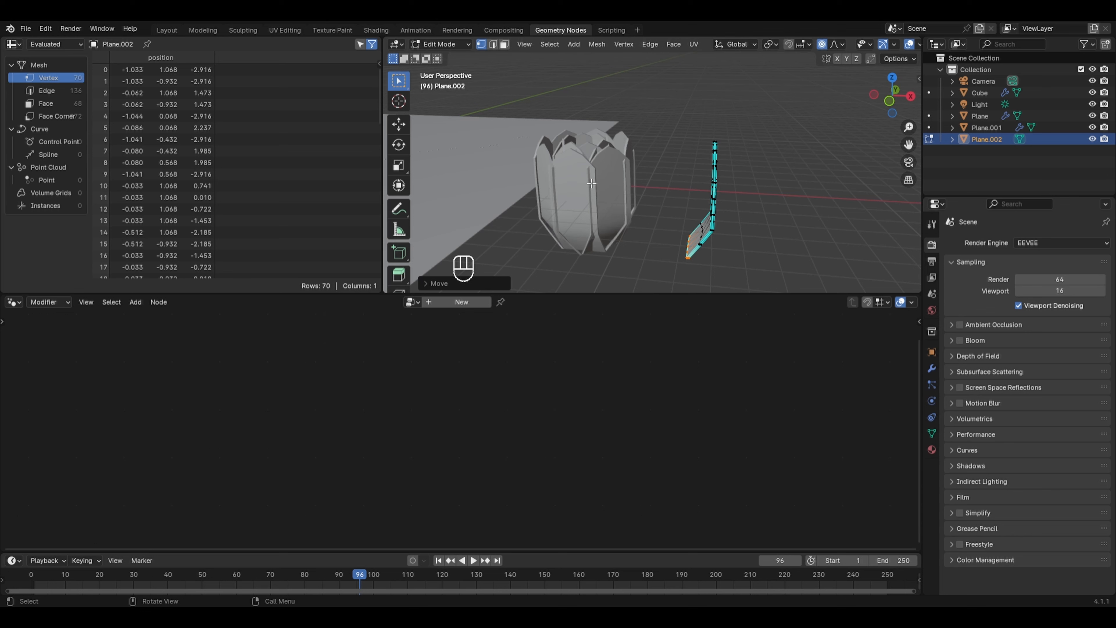
pyautogui.press('Tab')
# In the flower's Star node, set the inner radius to 2.02 m and the outer radius to 2.64 m
pyautogui.click(584, 151)
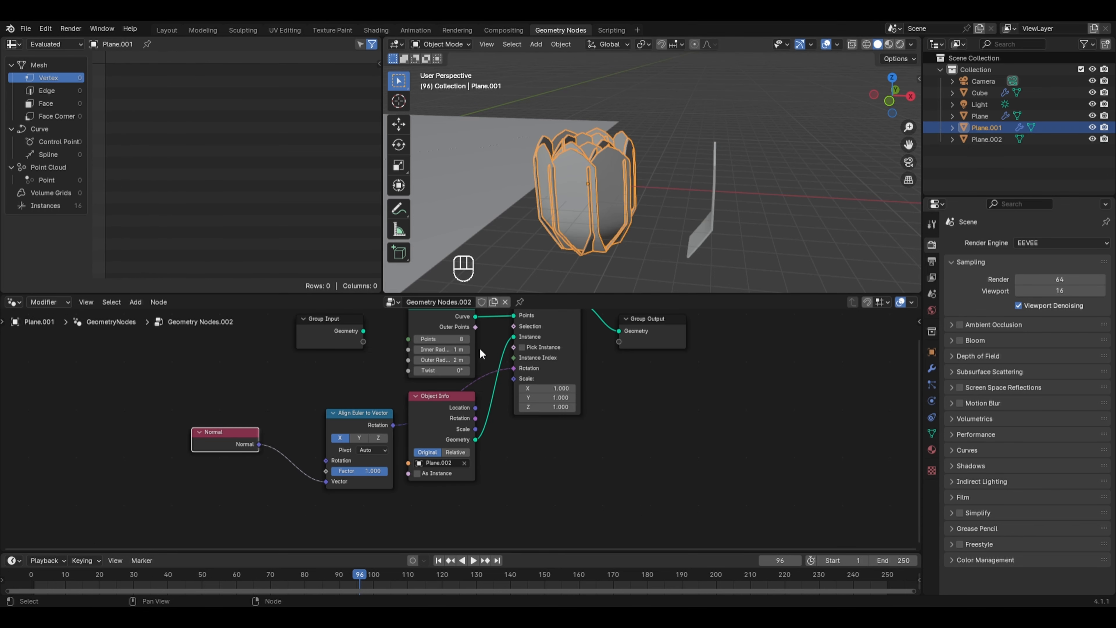
pyautogui.moveTo(480, 348); pyautogui.dragTo(478, 395, button='middle')
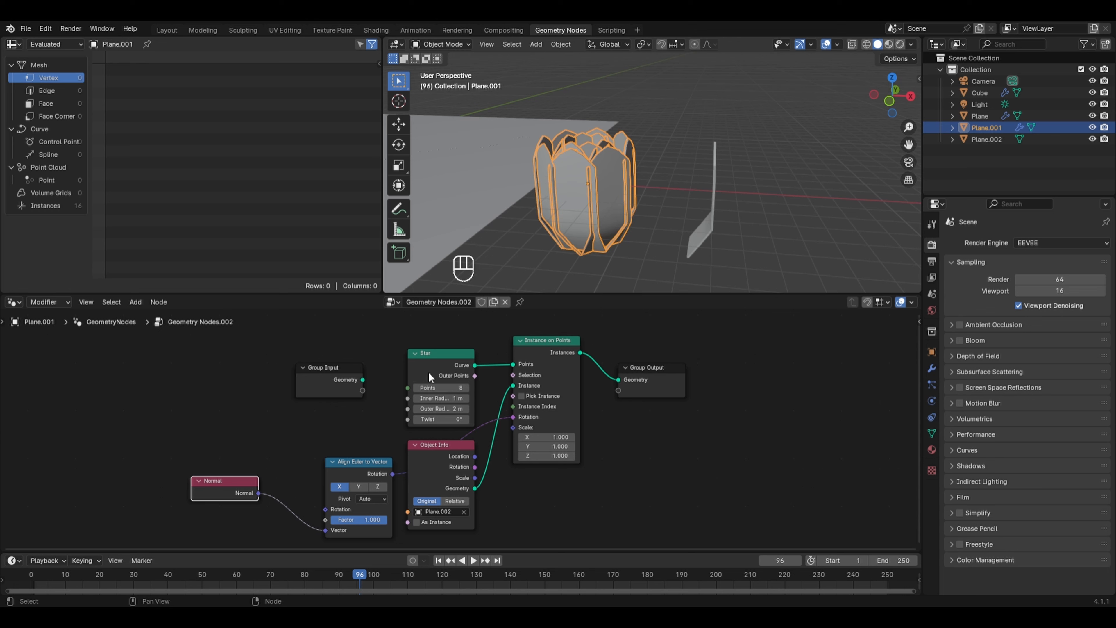
pyautogui.moveTo(439, 408); pyautogui.dragTo(476, 408)
pyautogui.moveTo(606, 207); pyautogui.dragTo(633, 224, button='middle')
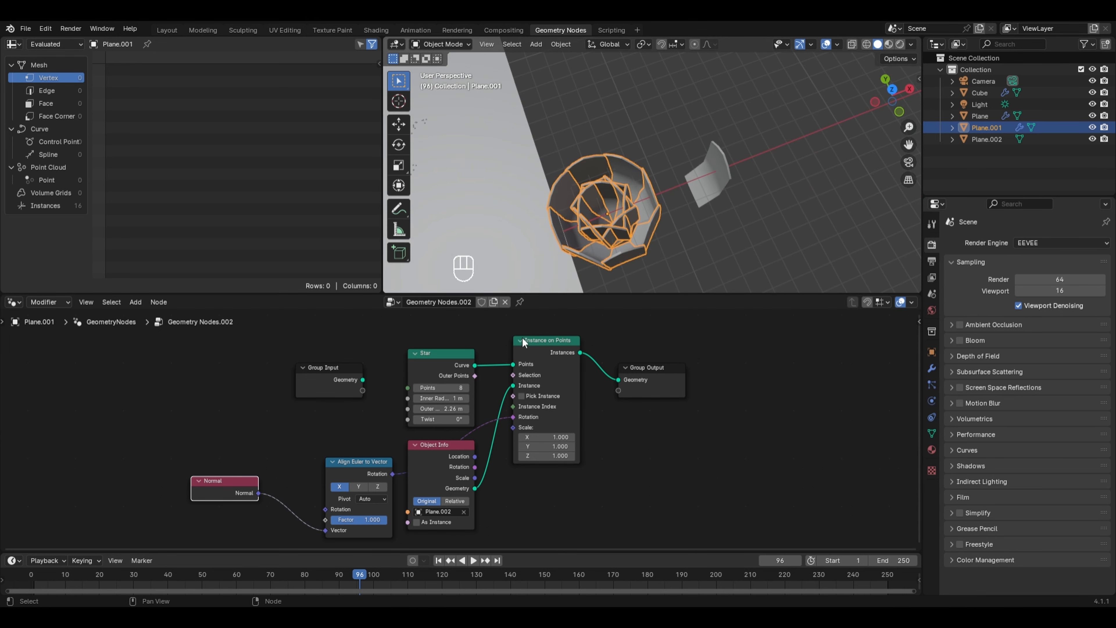
pyautogui.moveTo(439, 398); pyautogui.dragTo(469, 397)
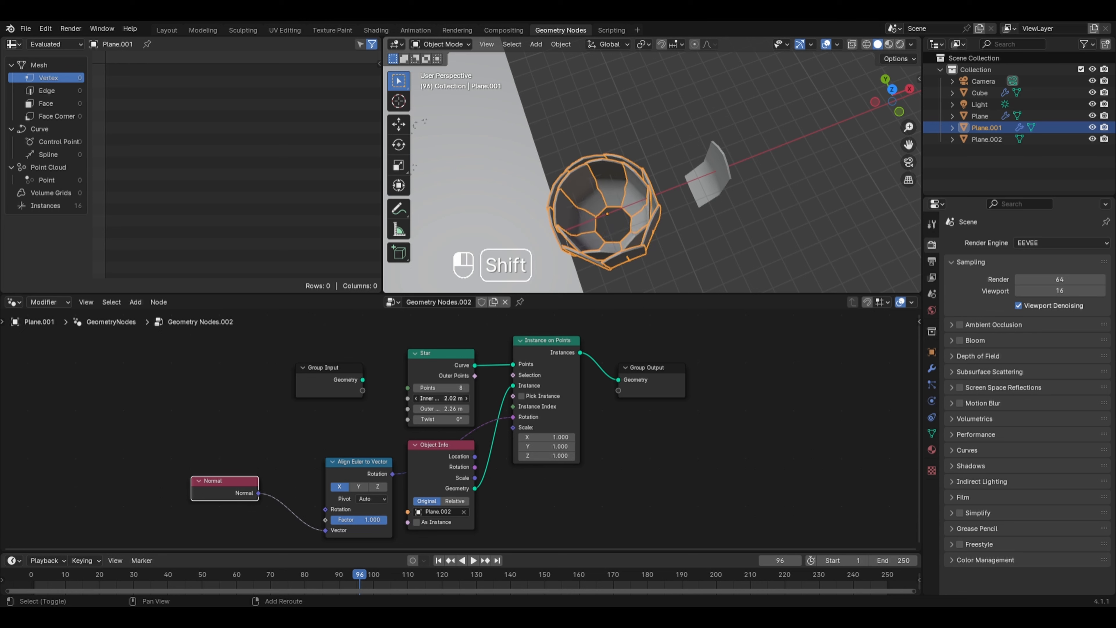
pyautogui.keyDown('shift'); pyautogui.moveTo(441, 408); pyautogui.dragTo(447, 409); pyautogui.keyUp('shift')
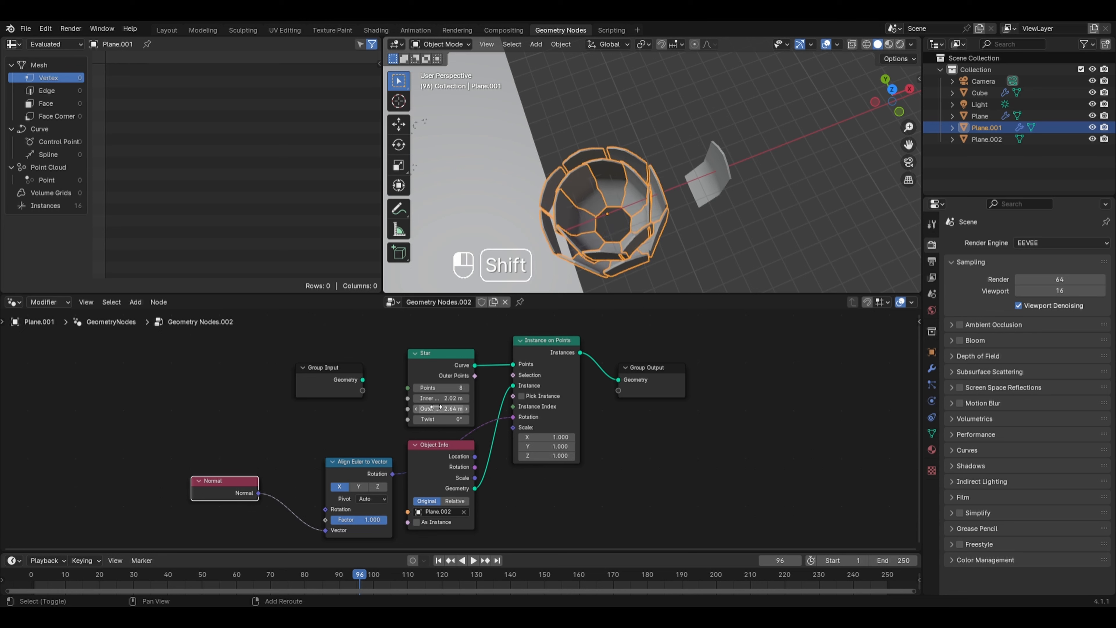
# Narrow the petal Plane.002 by scaling its whole mesh along Y to about 0.66 in Edit Mode
pyautogui.moveTo(572, 269); pyautogui.dragTo(594, 202, button='middle')
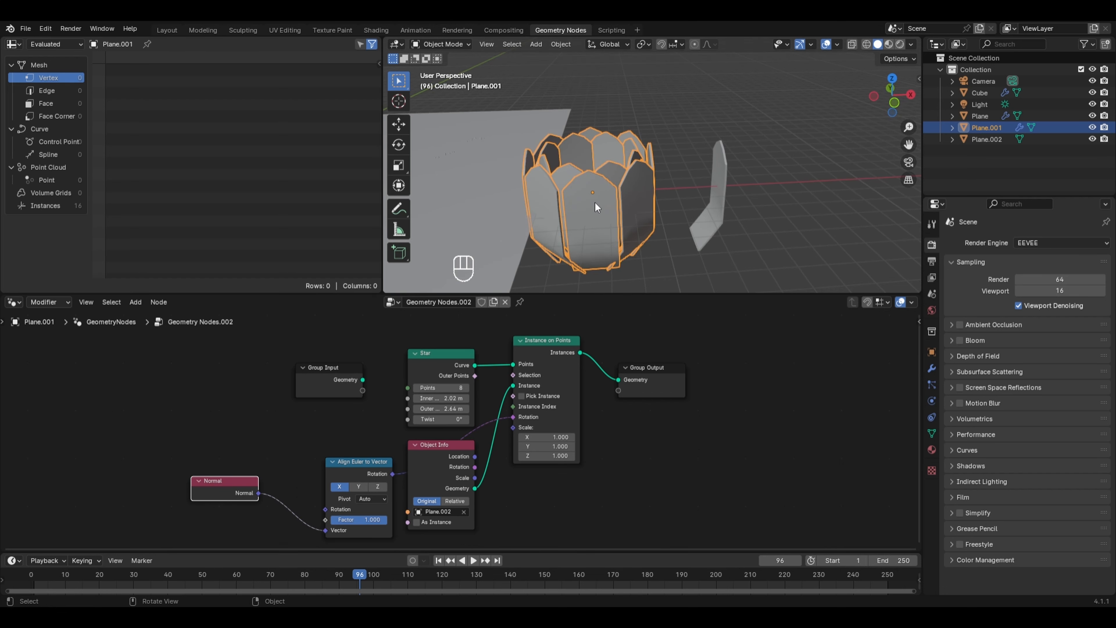
pyautogui.click(719, 176)
pyautogui.press('Tab')
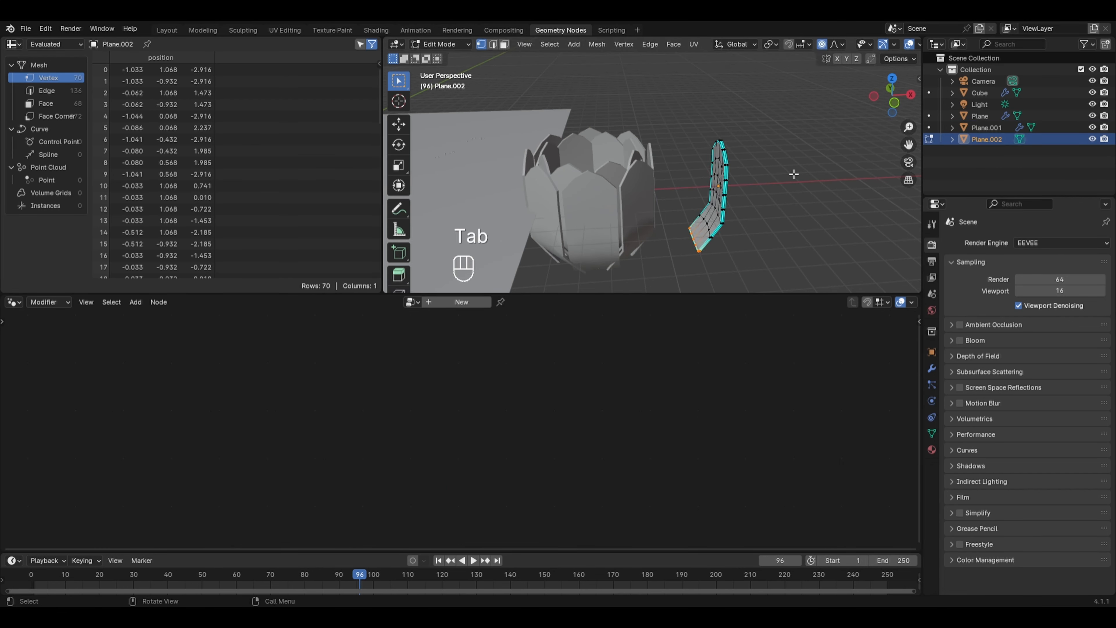
pyautogui.press('a')
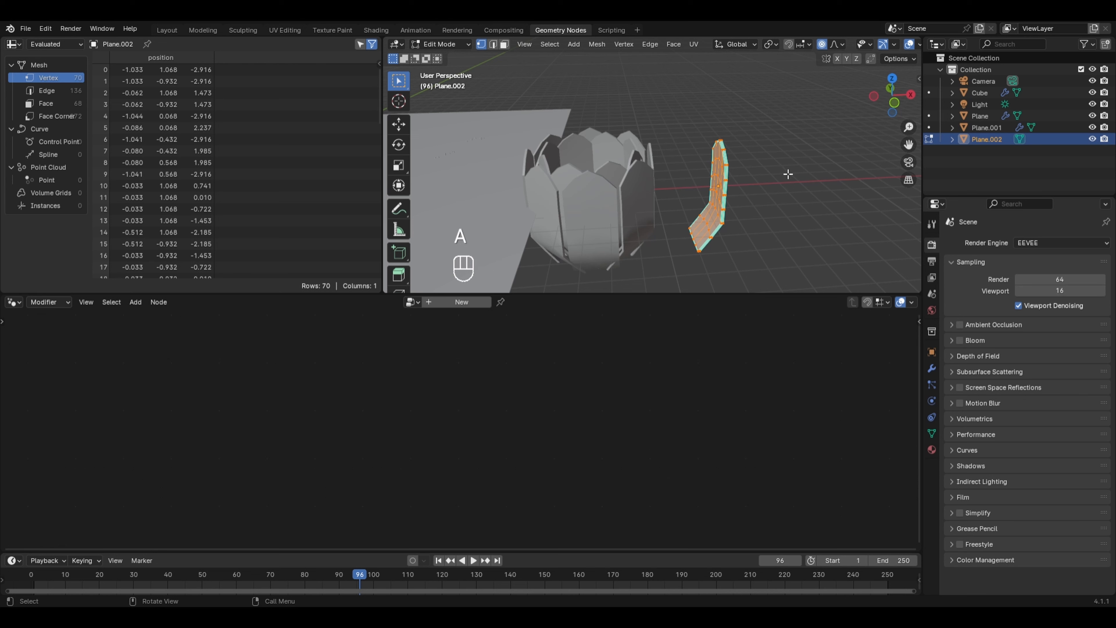
pyautogui.press('s')
pyautogui.press('y')
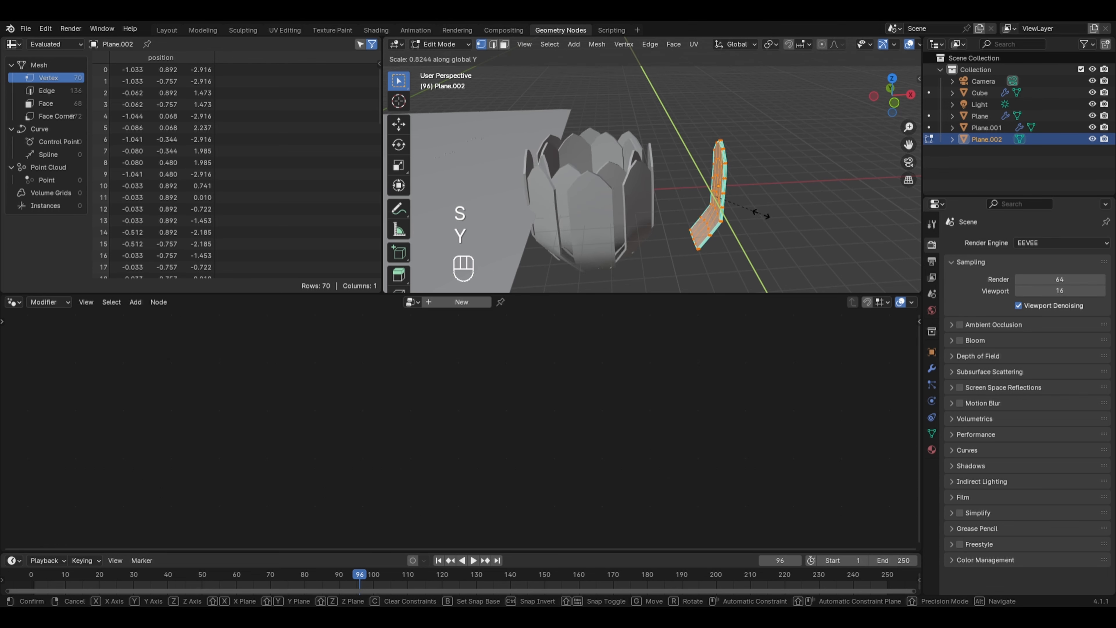
pyautogui.click(753, 207)
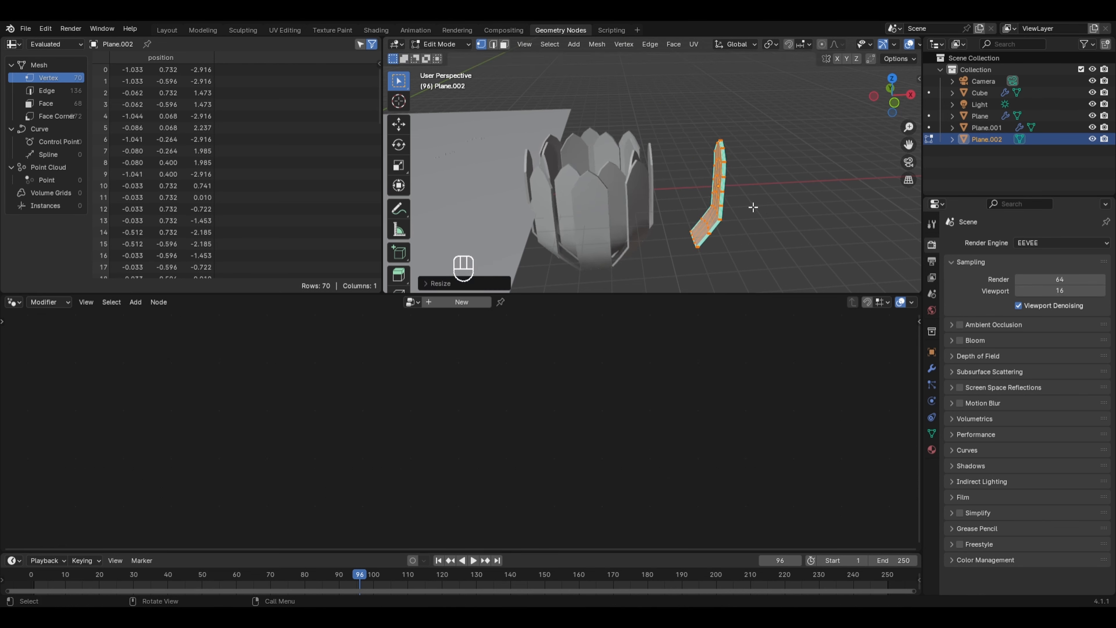
pyautogui.press('Tab')
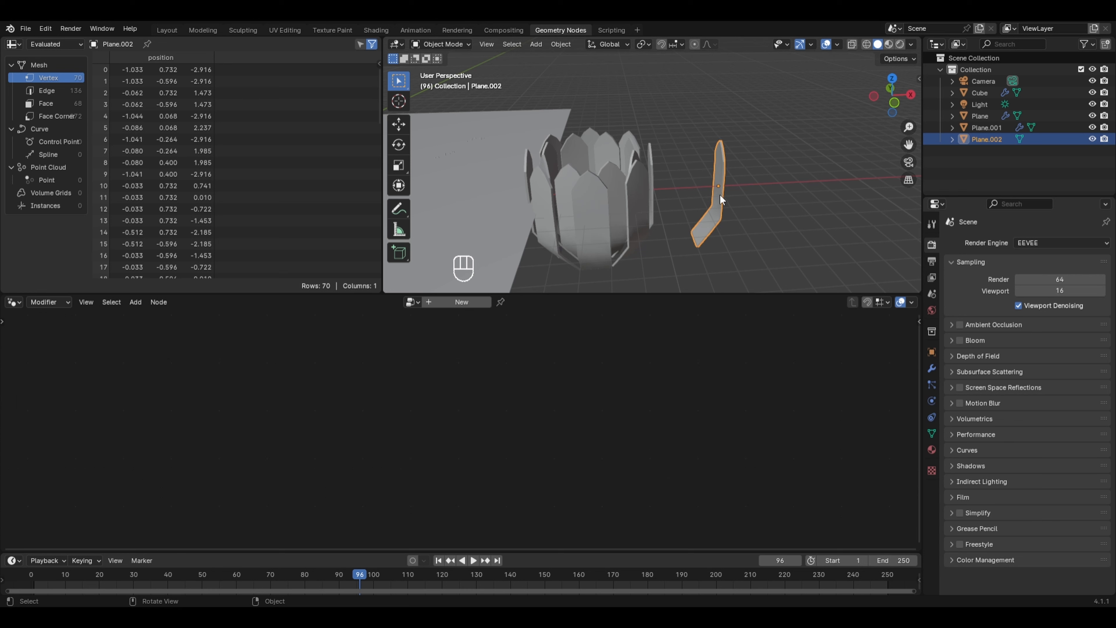
# Tilt the petal's mesh outward by rotating it about 12° around the global Y axis in Edit Mode
pyautogui.press('Tab')
pyautogui.press('r')
pyautogui.press('y')
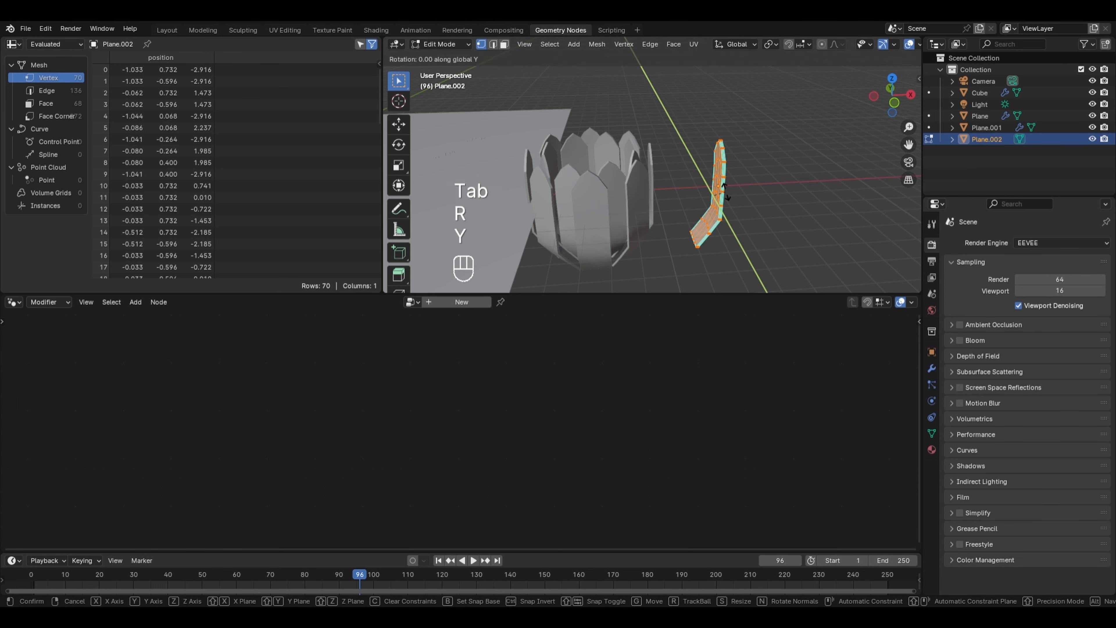
pyautogui.click(725, 207)
pyautogui.press('Tab')
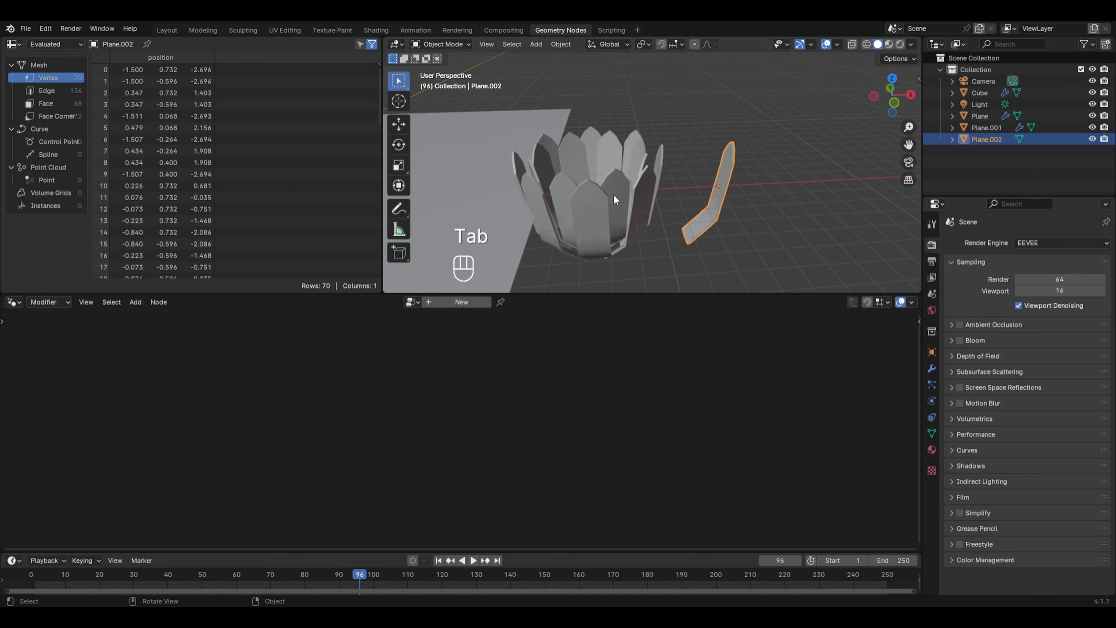
# Select the flower Plane.001 and add a UV Sphere mesh primitive node to its node tree
pyautogui.click(623, 201)
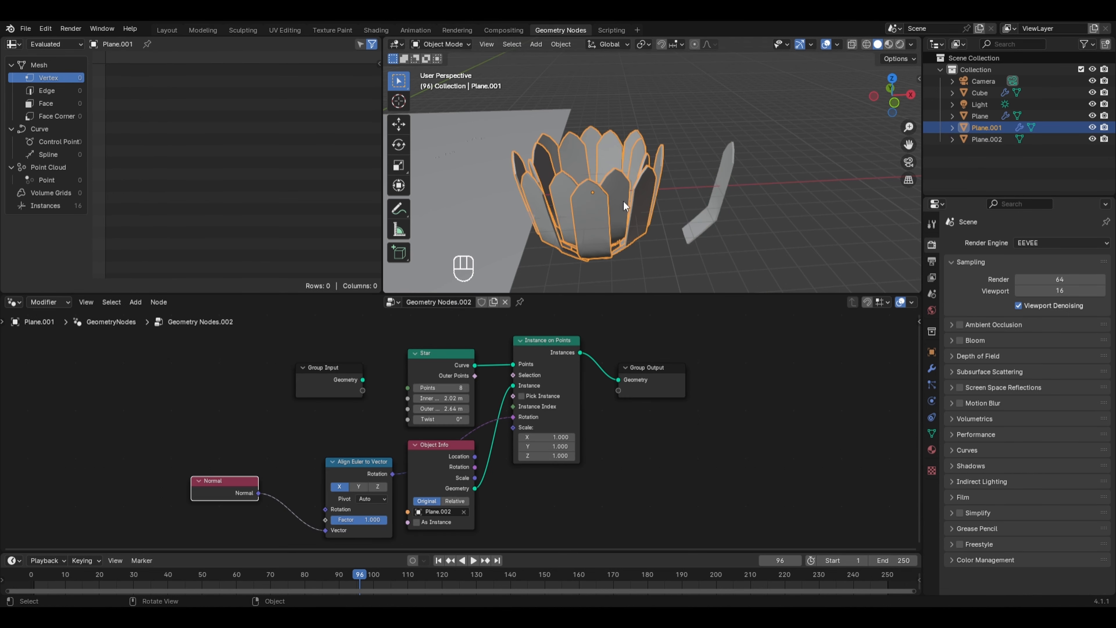
pyautogui.moveTo(623, 200); pyautogui.dragTo(618, 213, button='middle')
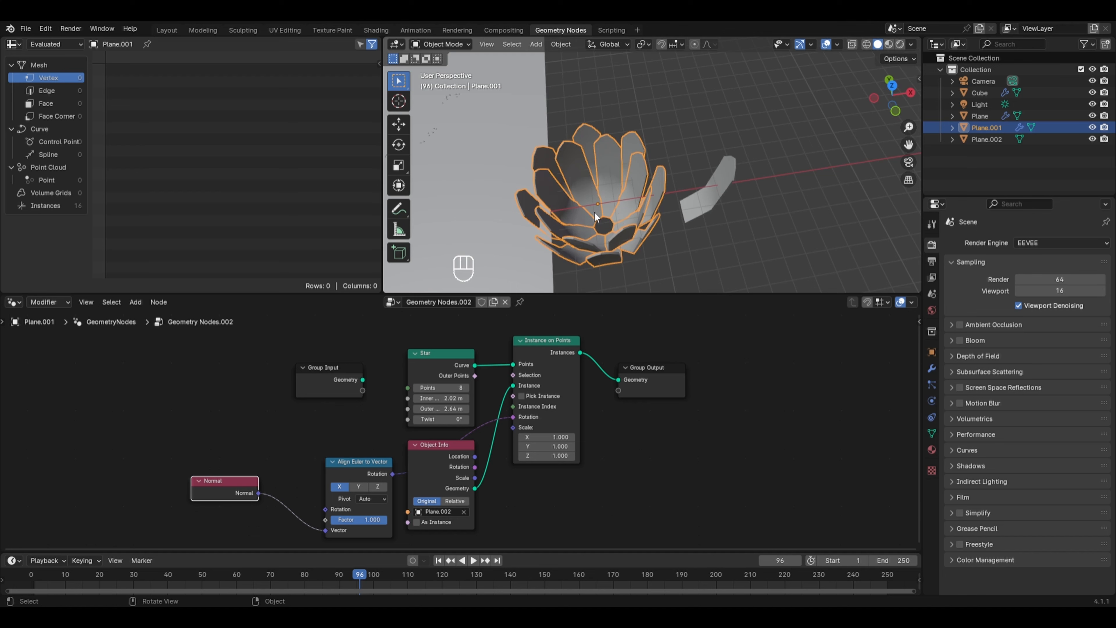
pyautogui.scroll(-1, 464, 368)
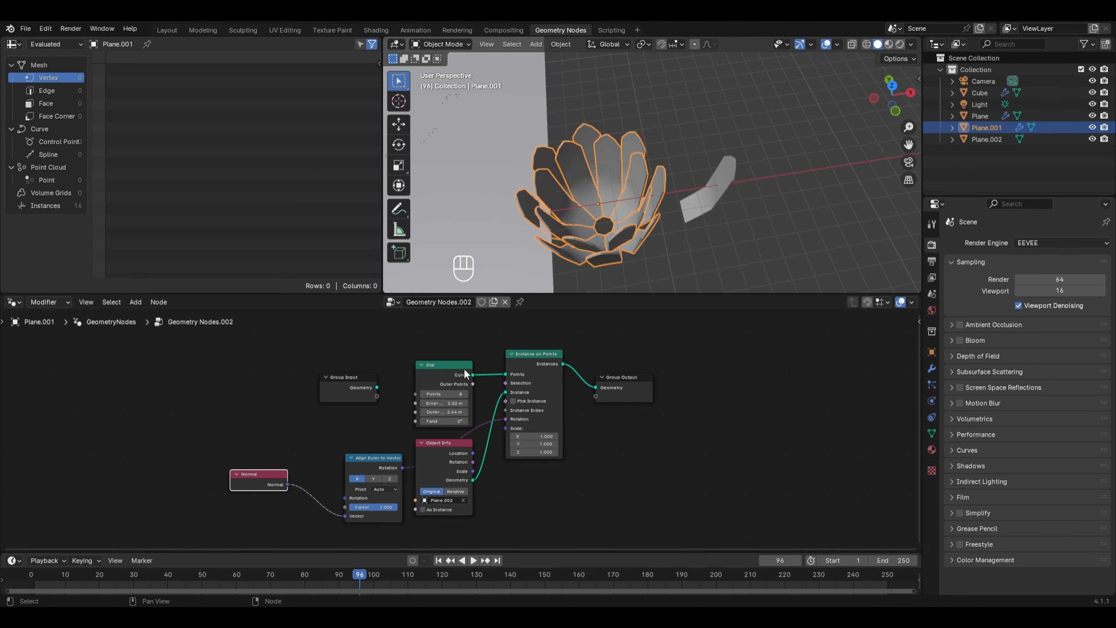
pyautogui.hotkey('shift', 'a')
pyautogui.moveTo(293, 463)
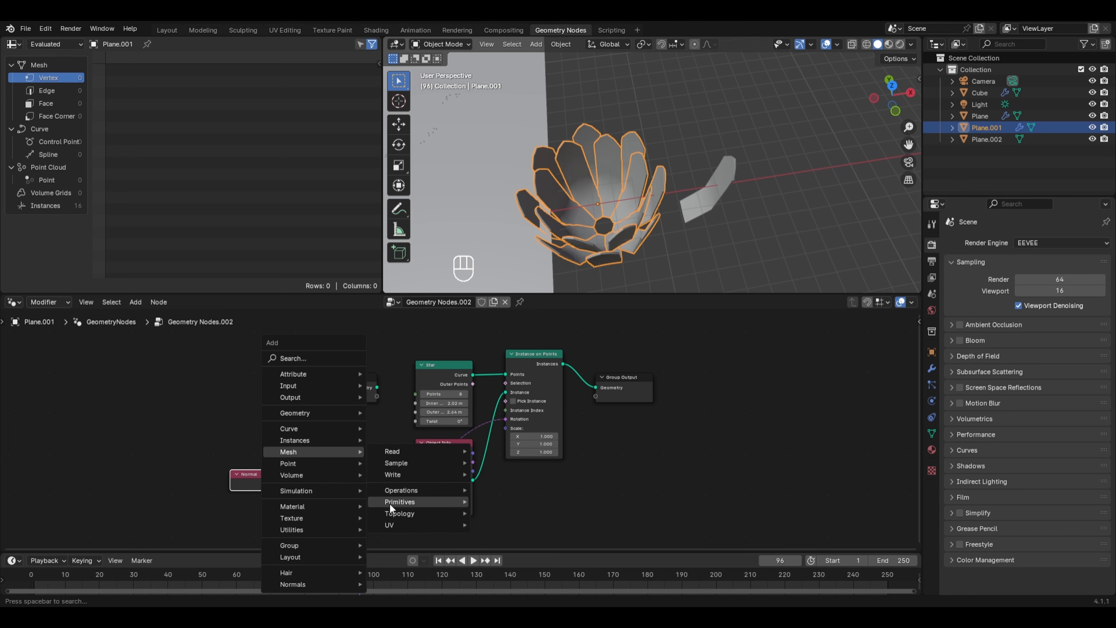
pyautogui.moveTo(389, 504)
pyautogui.click(494, 500)
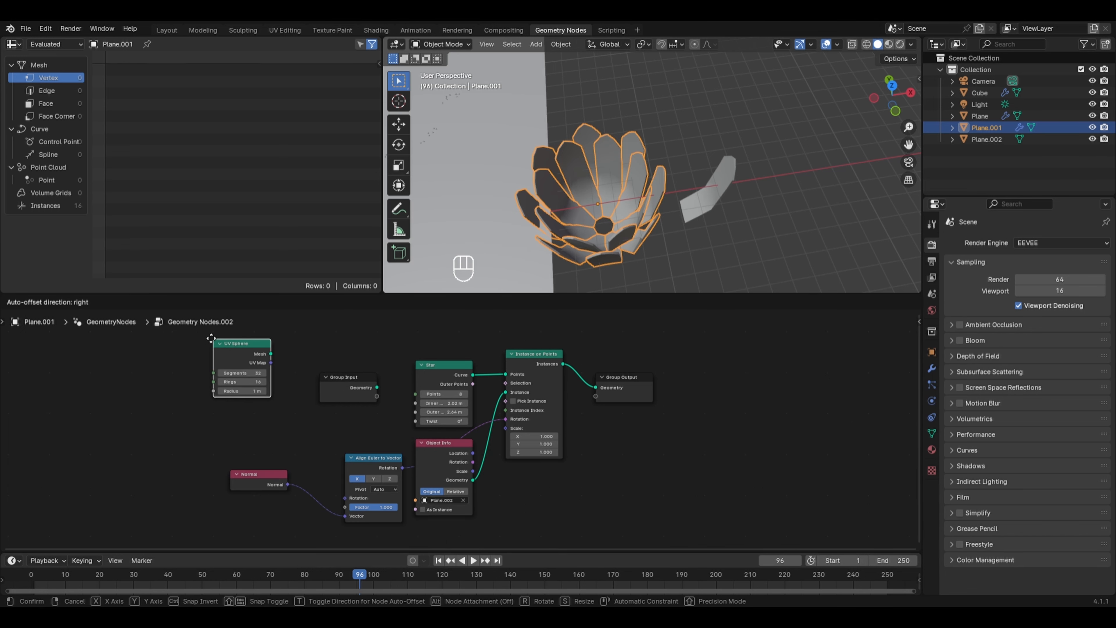
pyautogui.click(211, 338)
# Insert a Join Geometry node before the Group Output and connect the UV Sphere's mesh to it alongside the petal instances
pyautogui.moveTo(612, 376); pyautogui.dragTo(724, 367)
pyautogui.click(726, 366)
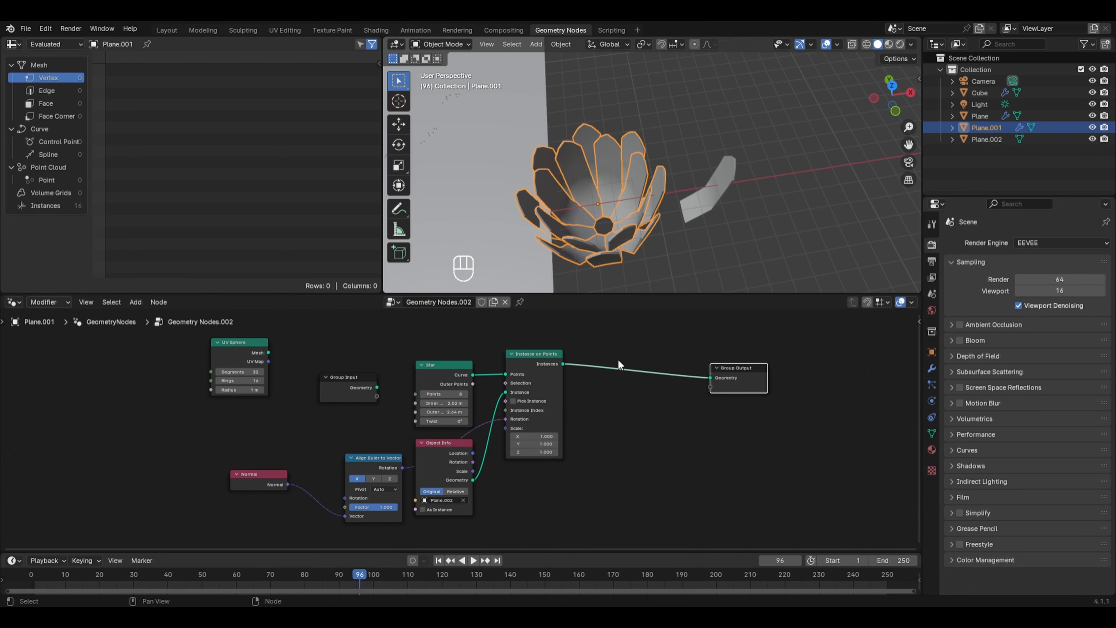
pyautogui.hotkey('shift', 'a')
pyautogui.moveTo(590, 314)
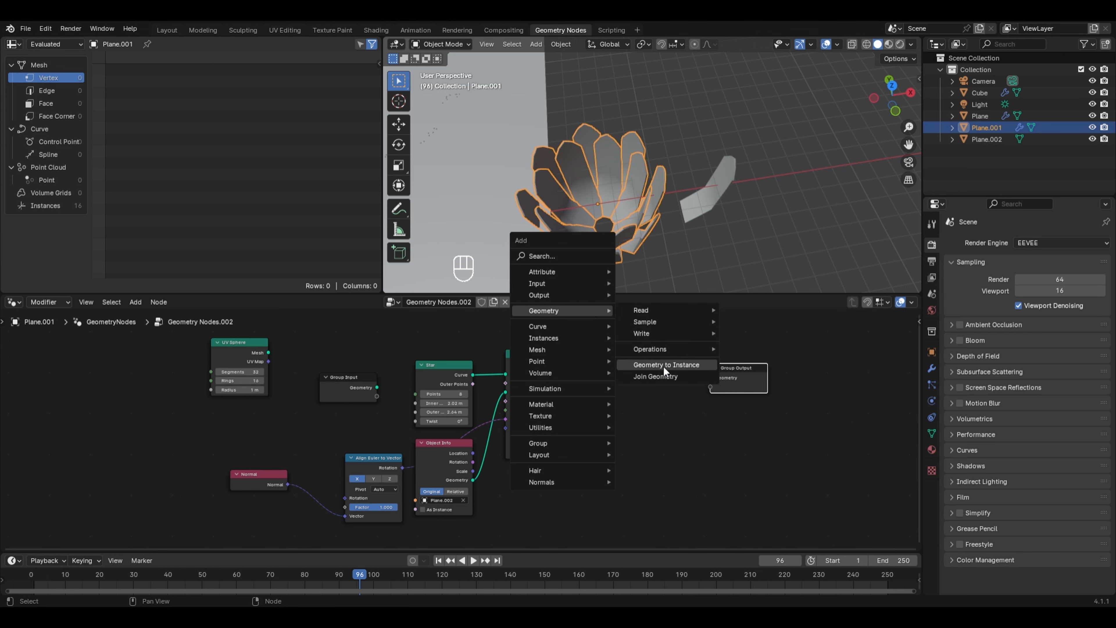
pyautogui.click(661, 374)
pyautogui.click(591, 364)
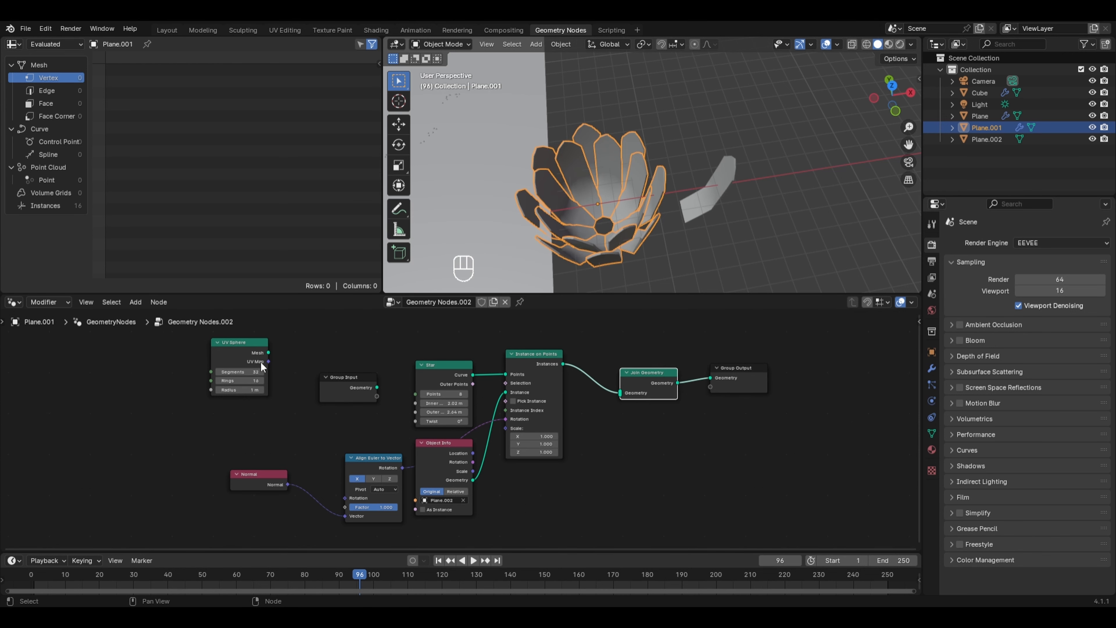
pyautogui.moveTo(268, 352); pyautogui.dragTo(620, 392)
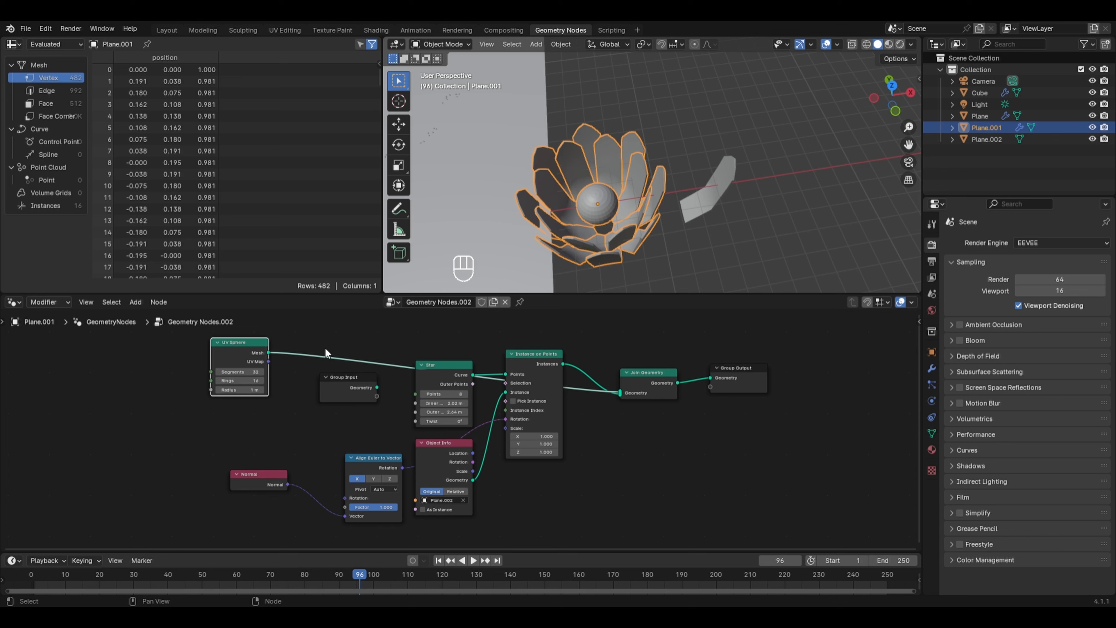
# Insert a Transform Geometry node after the UV Sphere and set its Z translation to -2.5 m
pyautogui.hotkey('shift', 'a')
pyautogui.moveTo(314, 347)
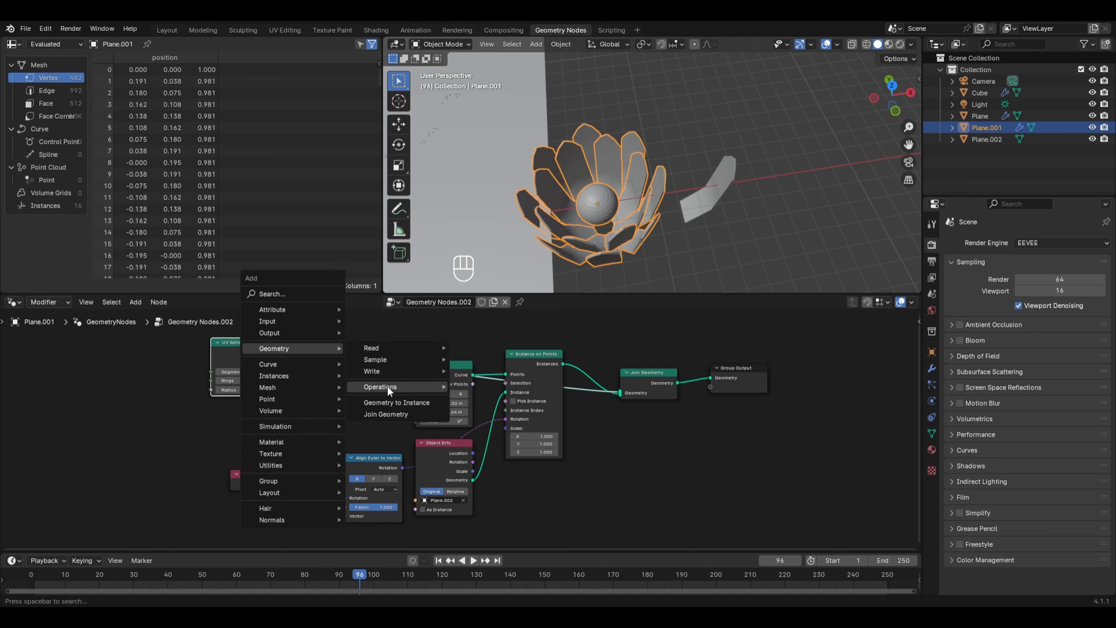
pyautogui.moveTo(387, 387)
pyautogui.click(488, 467)
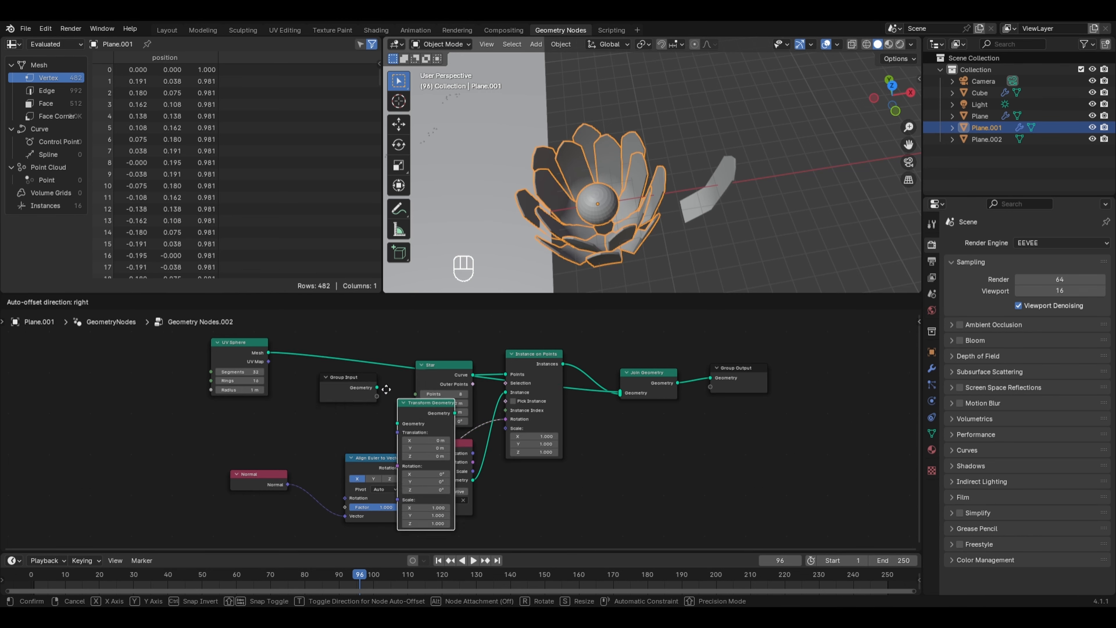
pyautogui.click(319, 388)
pyautogui.scroll(2, 318, 389)
pyautogui.moveTo(318, 379); pyautogui.dragTo(282, 379)
pyautogui.moveTo(557, 258); pyautogui.dragTo(577, 164, button='middle')
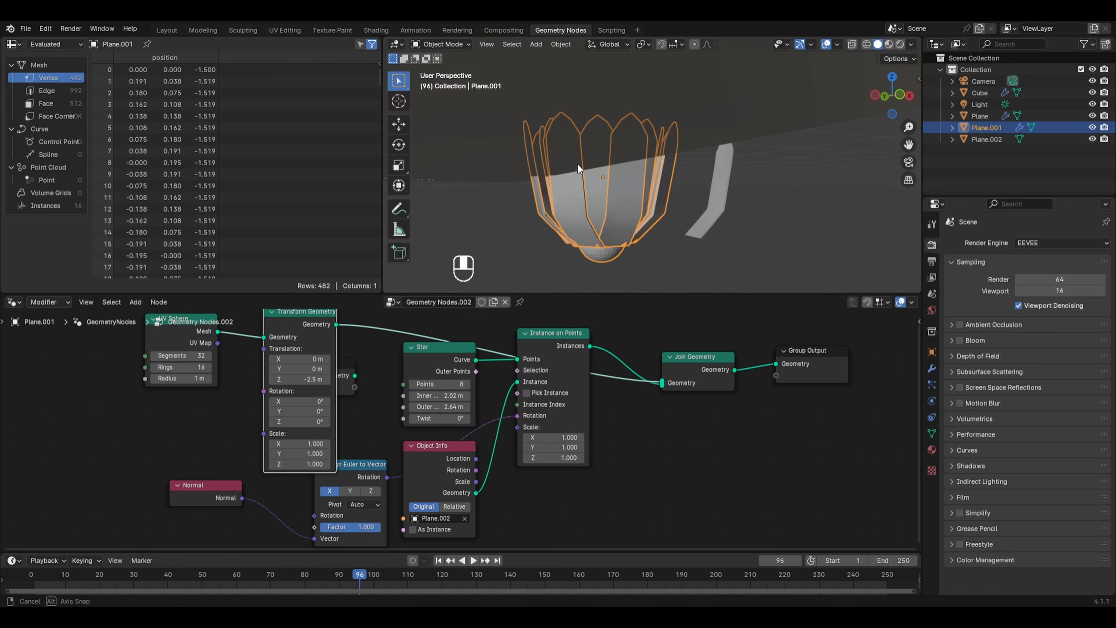
# Move the Group Input node aside, add a Cylinder mesh primitive and connect its mesh to Join Geometry
pyautogui.moveTo(350, 369); pyautogui.dragTo(124, 414)
pyautogui.hotkey('shift', 'a')
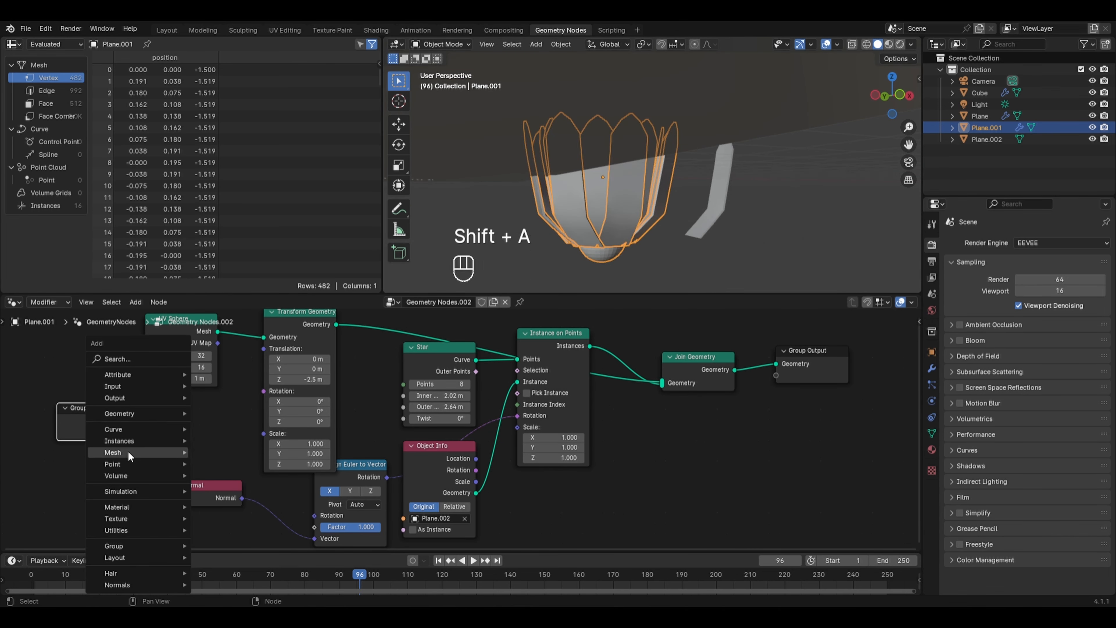
pyautogui.moveTo(127, 452)
pyautogui.moveTo(238, 502)
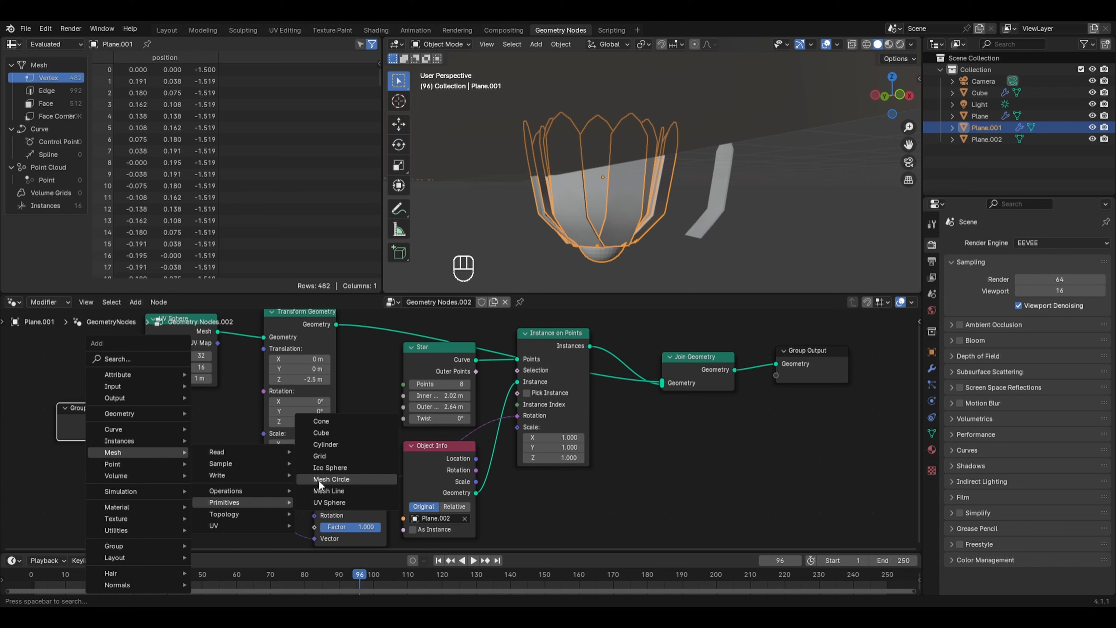
pyautogui.click(325, 444)
pyautogui.click(101, 461)
pyautogui.moveTo(137, 472); pyautogui.dragTo(662, 383)
pyautogui.moveTo(650, 268); pyautogui.dragTo(606, 220, button='middle')
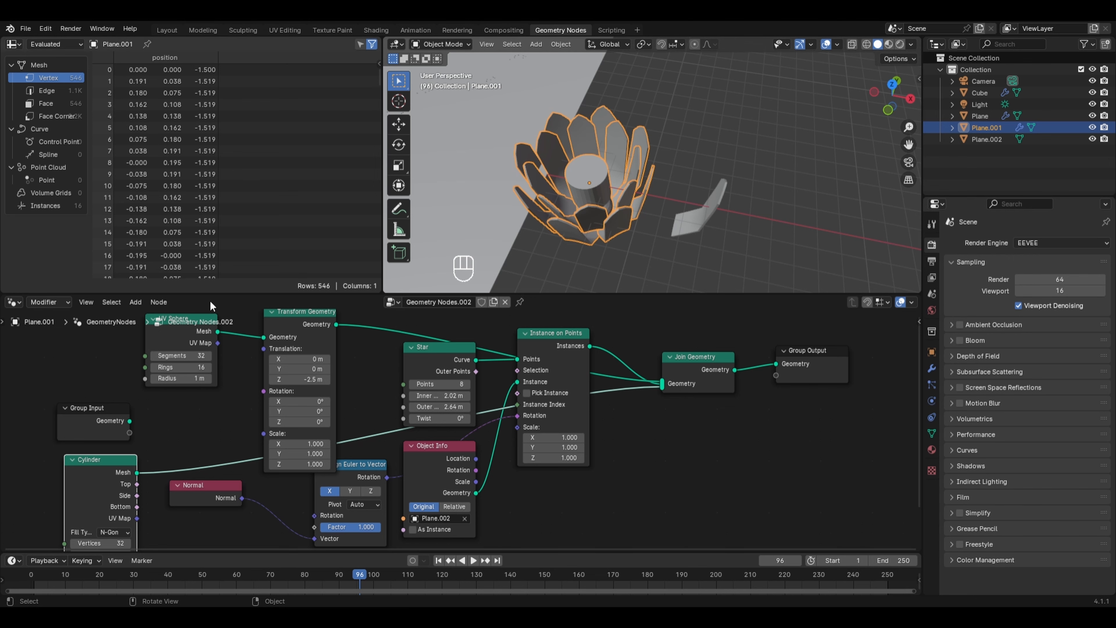
# Duplicate the sphere's Transform Geometry node and insert the copy between the Cylinder and Join Geometry
pyautogui.scroll(-1, 211, 308)
pyautogui.click(304, 329)
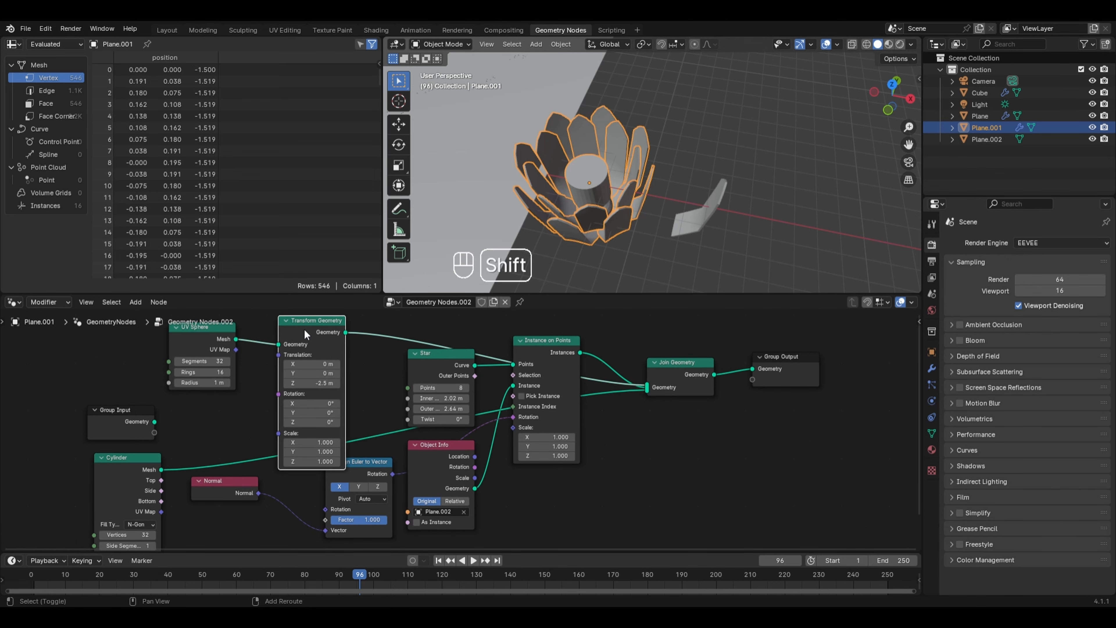
pyautogui.hotkey('shift', 'd')
pyautogui.click(195, 431)
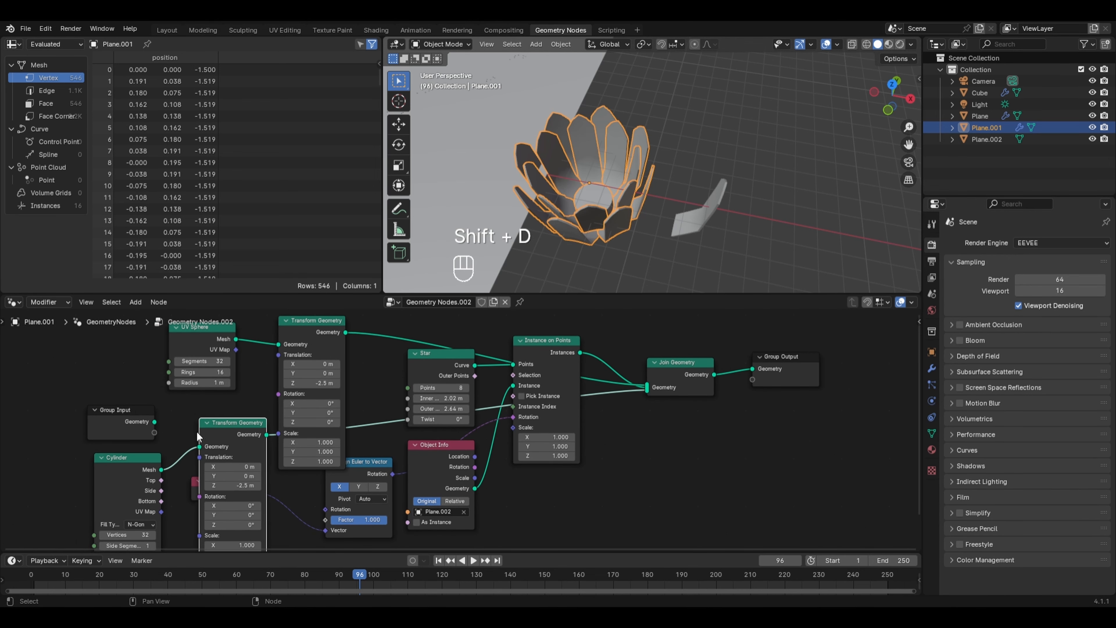
# Set the X and Y scale of the cylinder's Transform Geometry node to 0.3
pyautogui.moveTo(196, 431); pyautogui.dragTo(209, 351, button='middle')
pyautogui.moveTo(244, 465); pyautogui.dragTo(245, 474)
pyautogui.write('0.3')
pyautogui.press('Return')
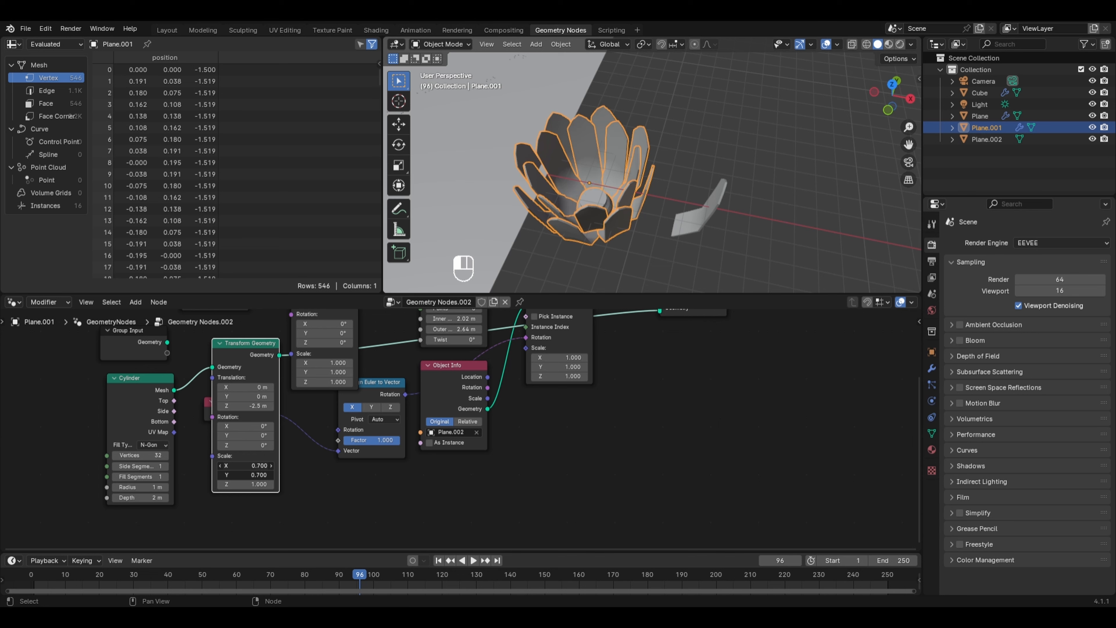
# Form the flower's stem by setting the cylinder's Z translation to -5.7 m and its Z scale to 2.8
pyautogui.moveTo(540, 203); pyautogui.dragTo(569, 183, button='middle')
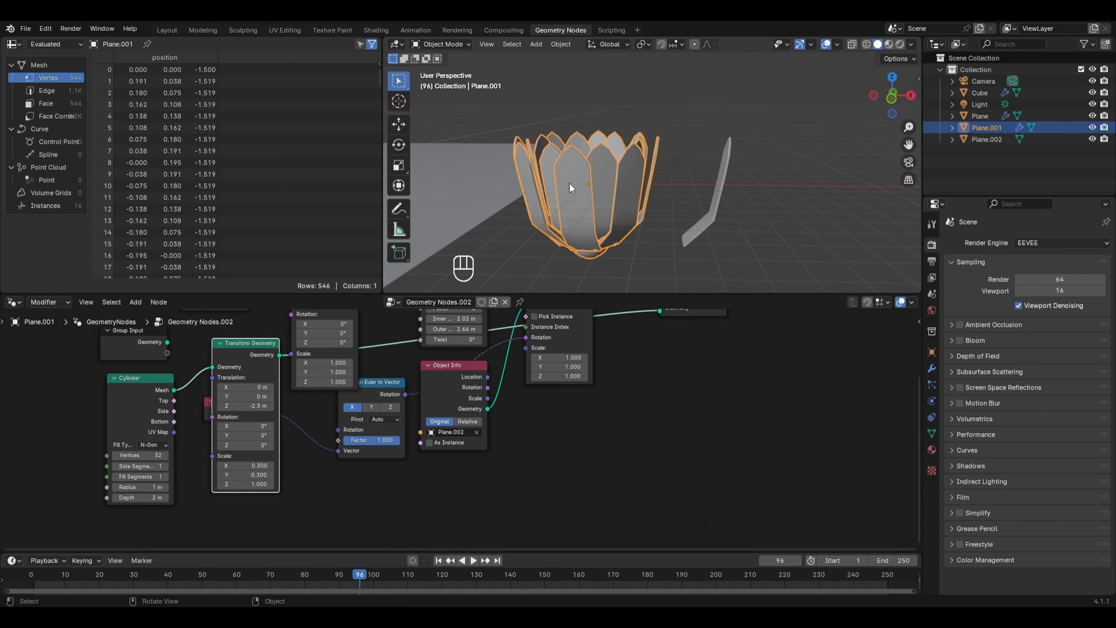
pyautogui.hotkey('ctrl', 'z')
pyautogui.moveTo(246, 406); pyautogui.dragTo(276, 406)
pyautogui.scroll(-2, 686, 211)
pyautogui.moveTo(686, 210); pyautogui.dragTo(654, 244, button='middle')
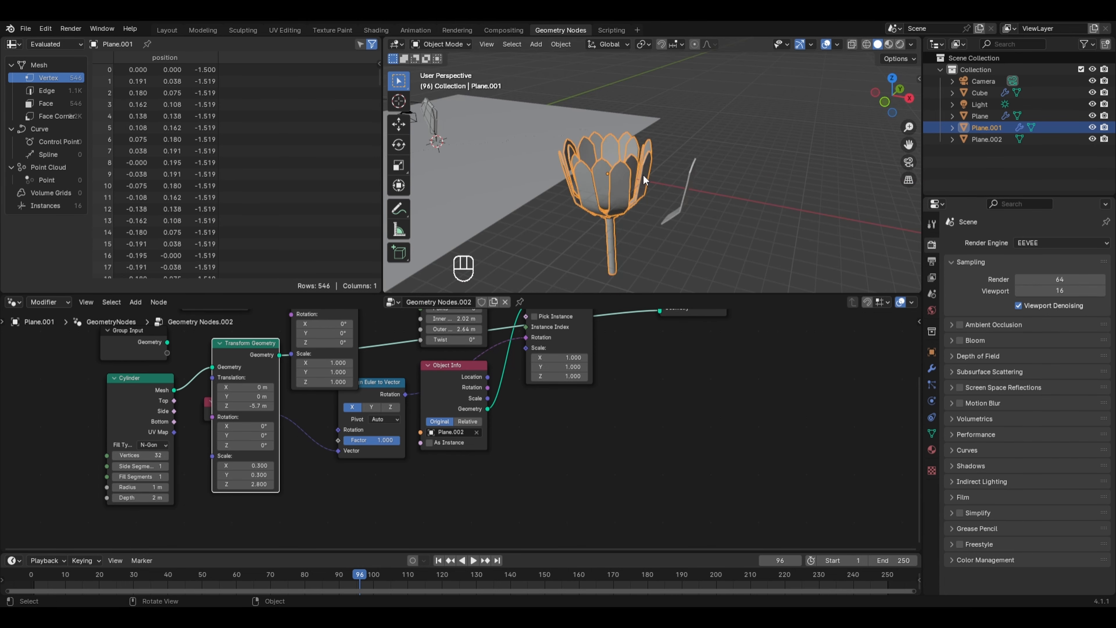
# Switch the viewport to rendered shading and create a new material for the petal Plane.002 in the Shader Editor
pyautogui.click(898, 44)
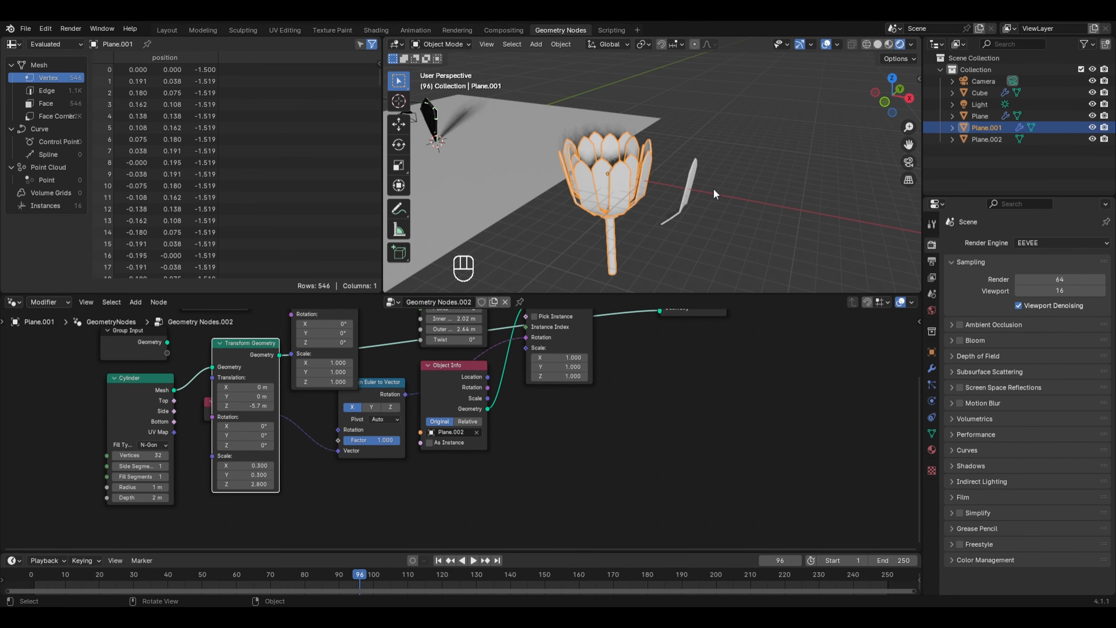
pyautogui.click(693, 178)
pyautogui.click(13, 302)
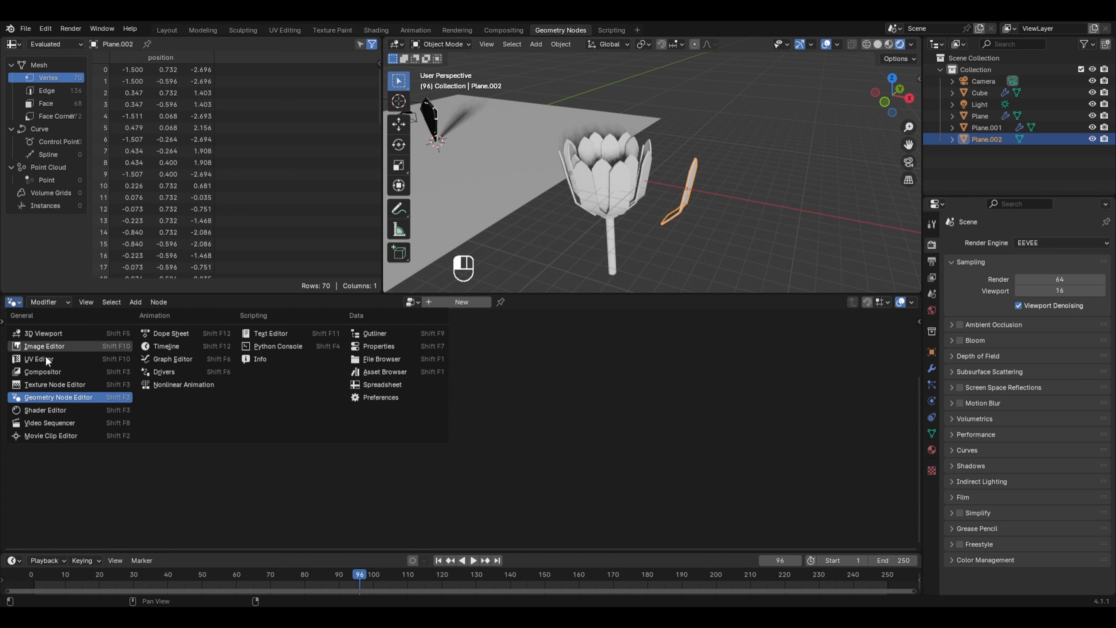
pyautogui.click(46, 410)
pyautogui.click(461, 302)
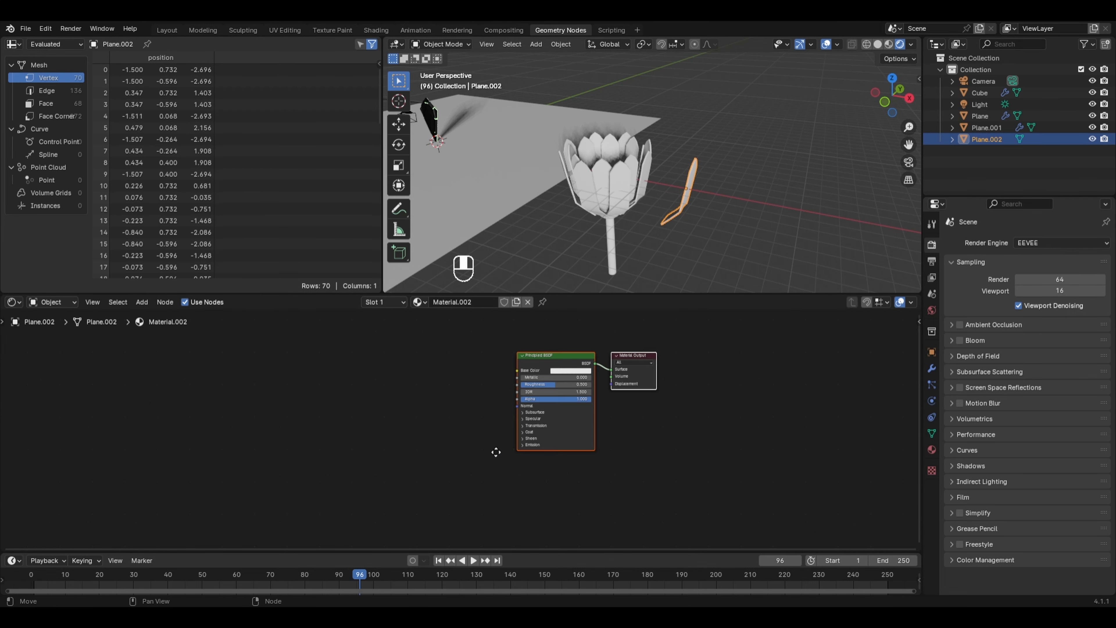
# Set the emission strength of the petal material's Principled BSDF to 10
pyautogui.scroll(1, 543, 399)
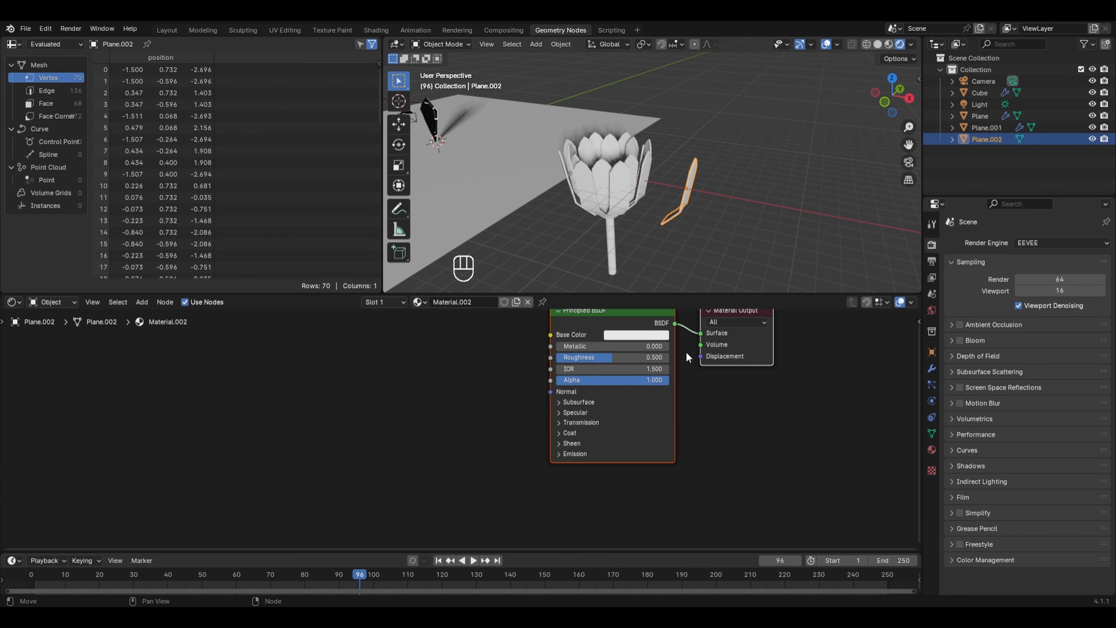
pyautogui.moveTo(664, 216); pyautogui.dragTo(698, 221, button='middle')
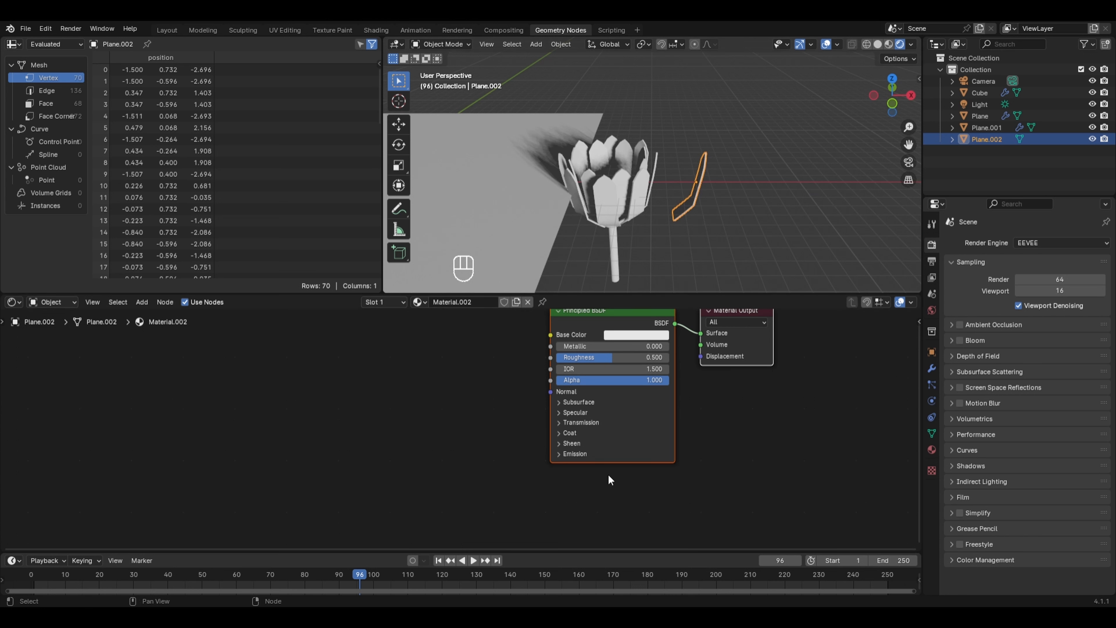
pyautogui.click(579, 454)
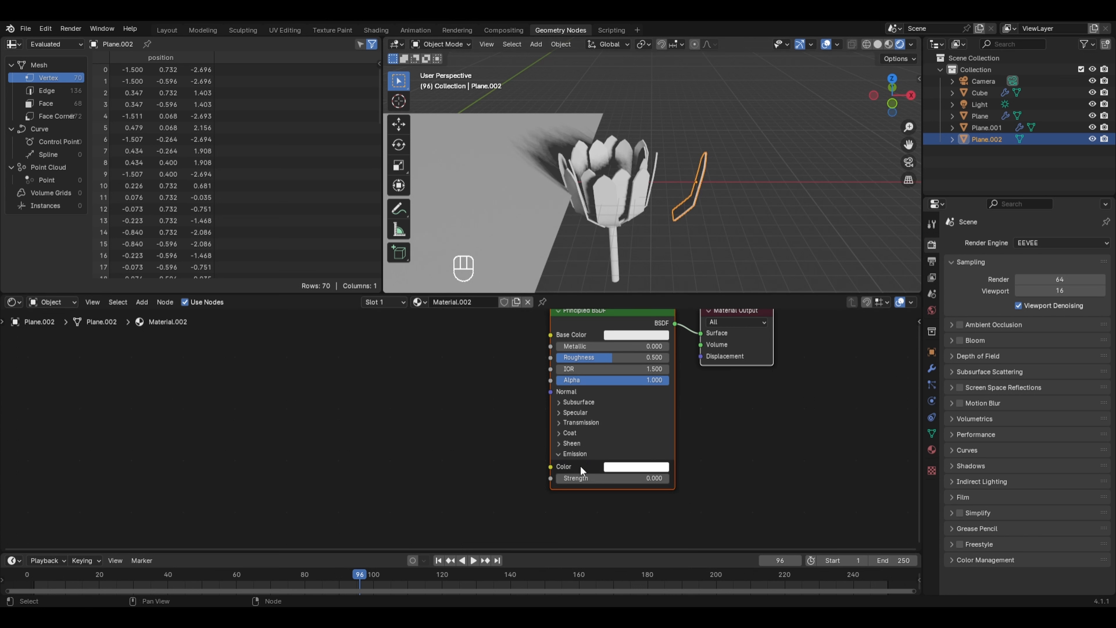
pyautogui.click(584, 478)
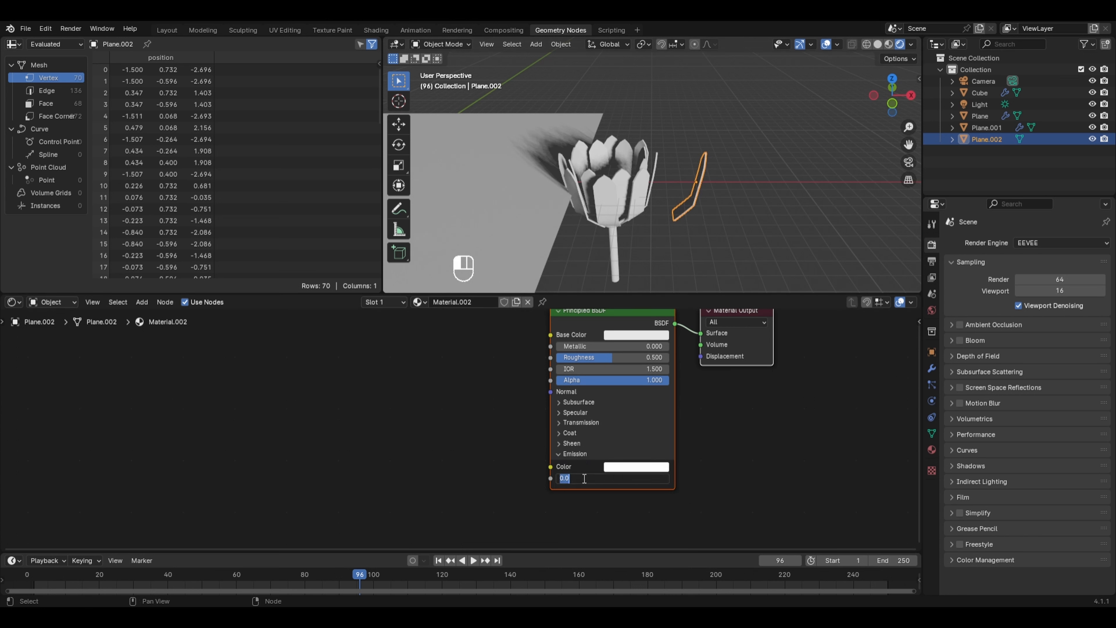
pyautogui.write('10')
pyautogui.press('Return')
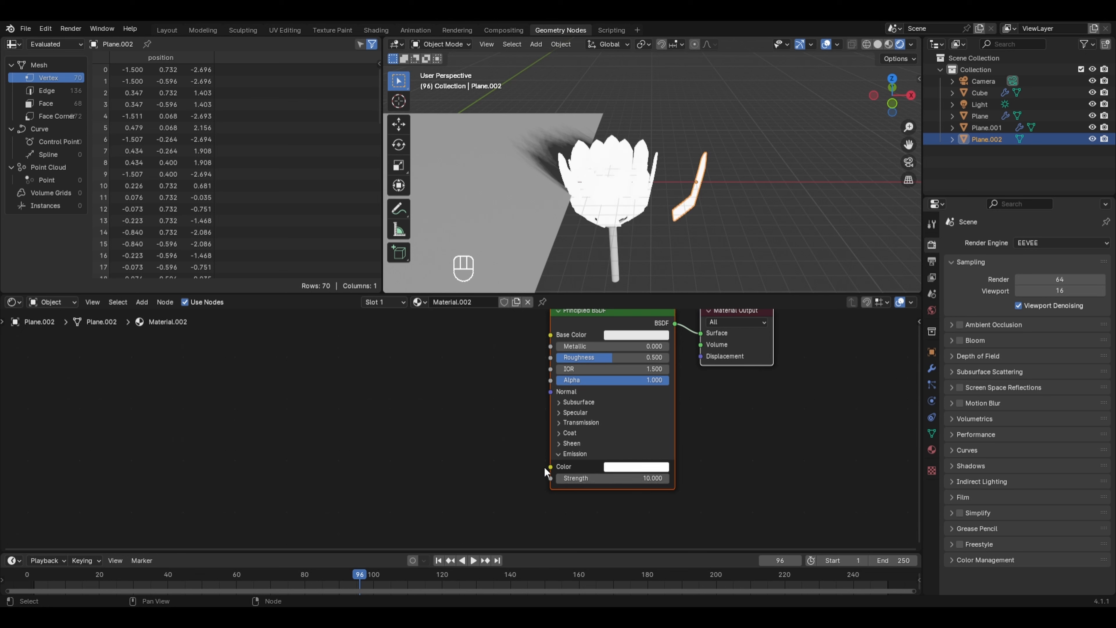
# Add a Color Ramp node and connect its color output to the Principled BSDF's emission color
pyautogui.hotkey('shift', 'a')
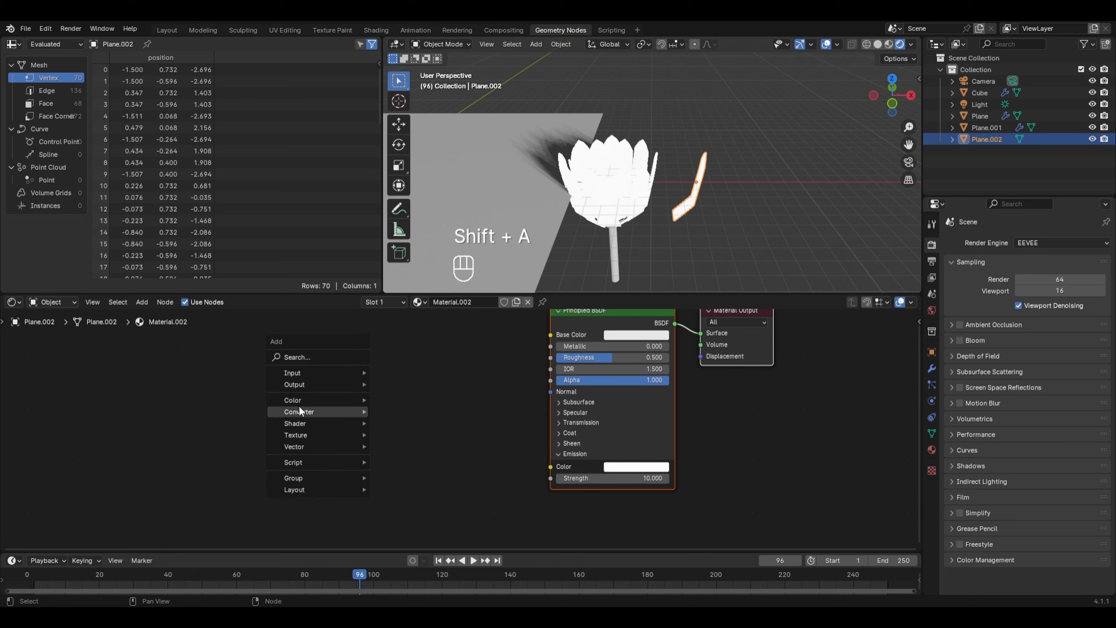
pyautogui.moveTo(303, 411)
pyautogui.click(406, 434)
pyautogui.click(400, 397)
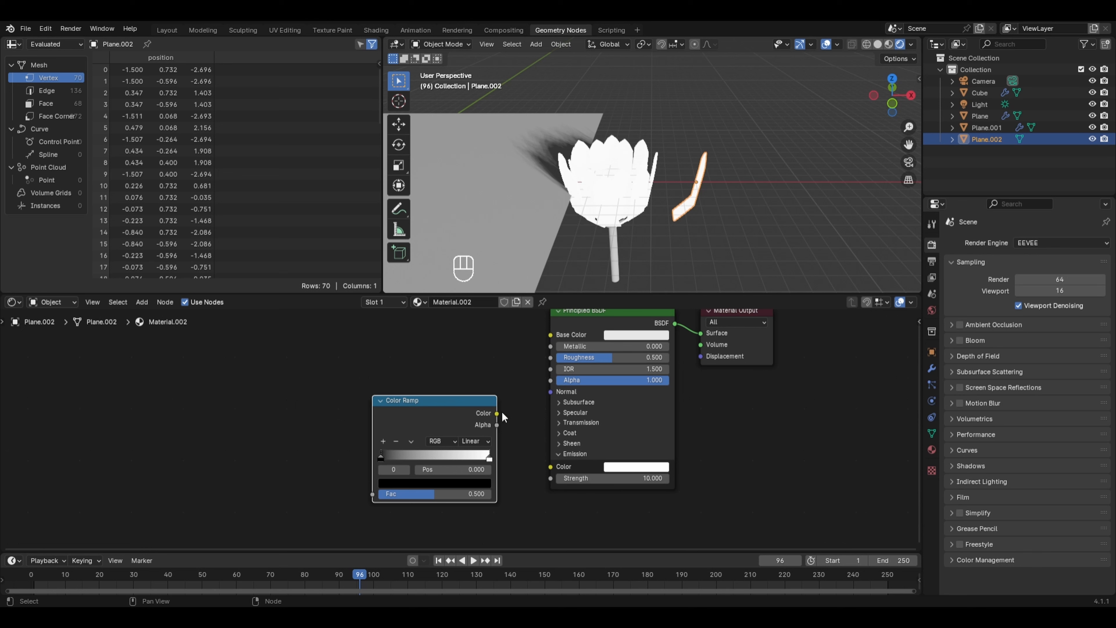
pyautogui.moveTo(502, 414); pyautogui.dragTo(499, 412)
pyautogui.moveTo(548, 460); pyautogui.dragTo(550, 466)
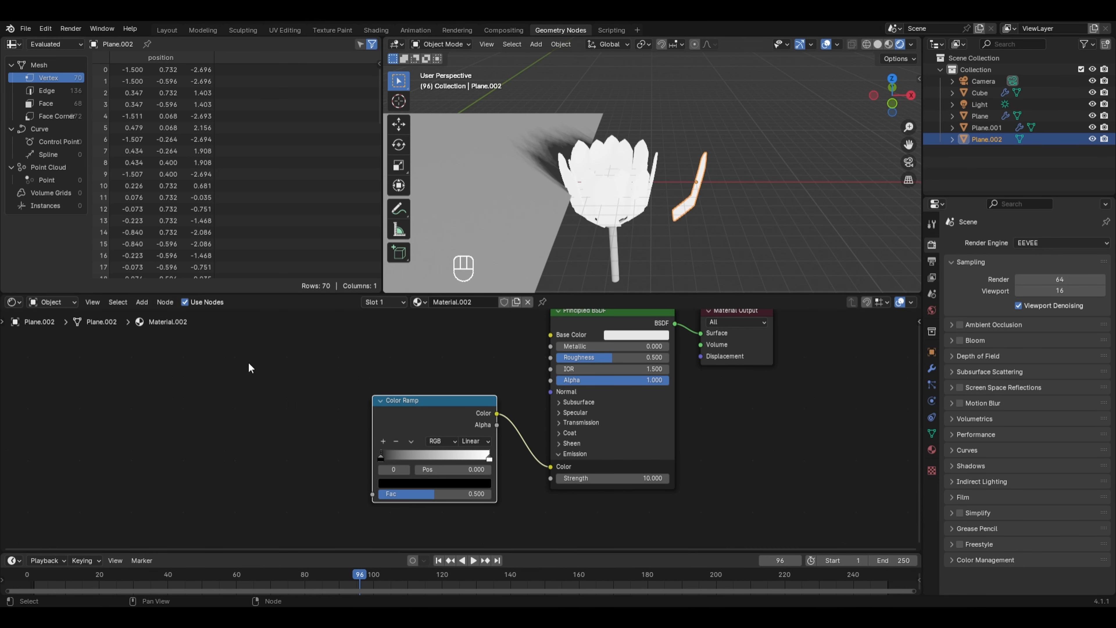
# Add an Object Info node and connect its Random output to the Color Ramp's Fac input
pyautogui.hotkey('shift', 'a')
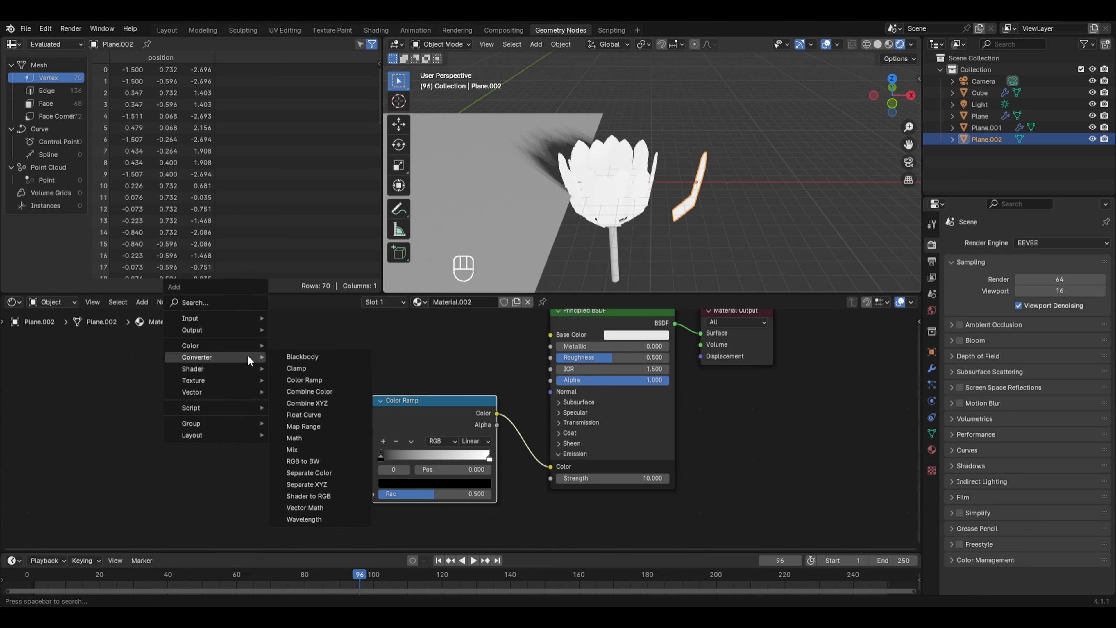
pyautogui.moveTo(243, 318)
pyautogui.click(297, 447)
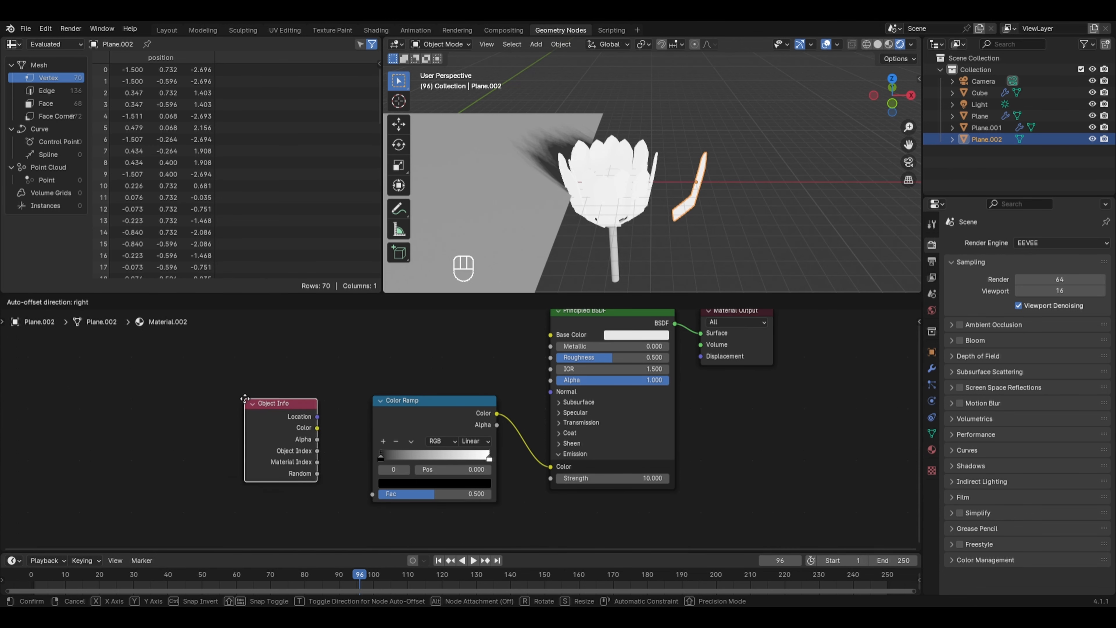
pyautogui.moveTo(295, 467); pyautogui.dragTo(373, 493)
# Set the Color Ramp's interpolation to Constant and color its first stop pure red
pyautogui.scroll(1, 461, 421)
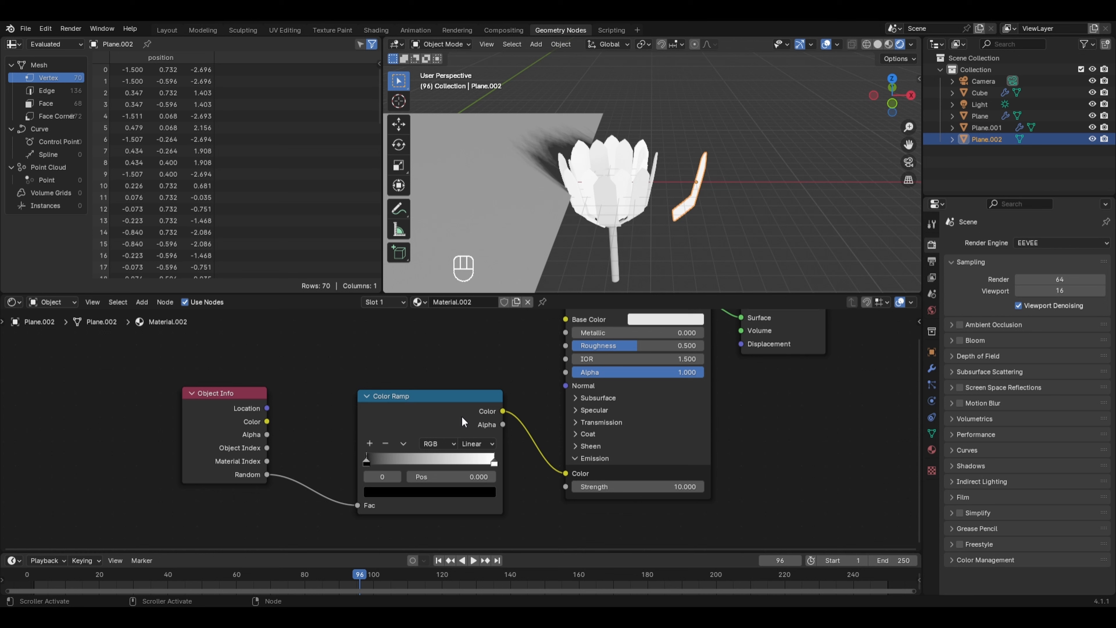
pyautogui.click(469, 443)
pyautogui.click(485, 533)
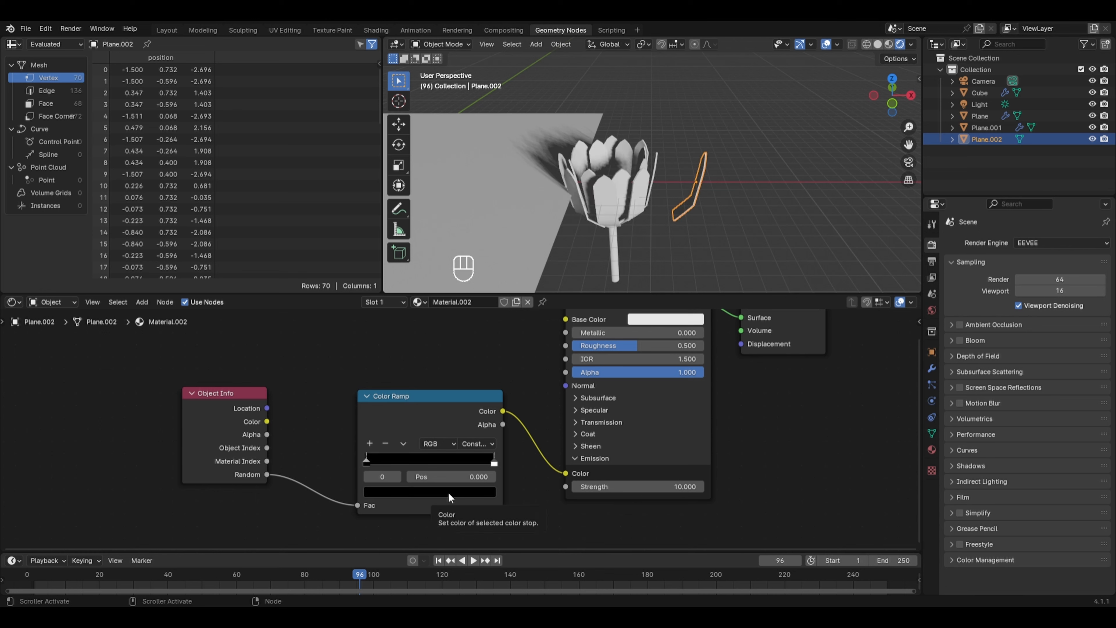
pyautogui.click(448, 491)
pyautogui.moveTo(489, 402); pyautogui.dragTo(485, 303)
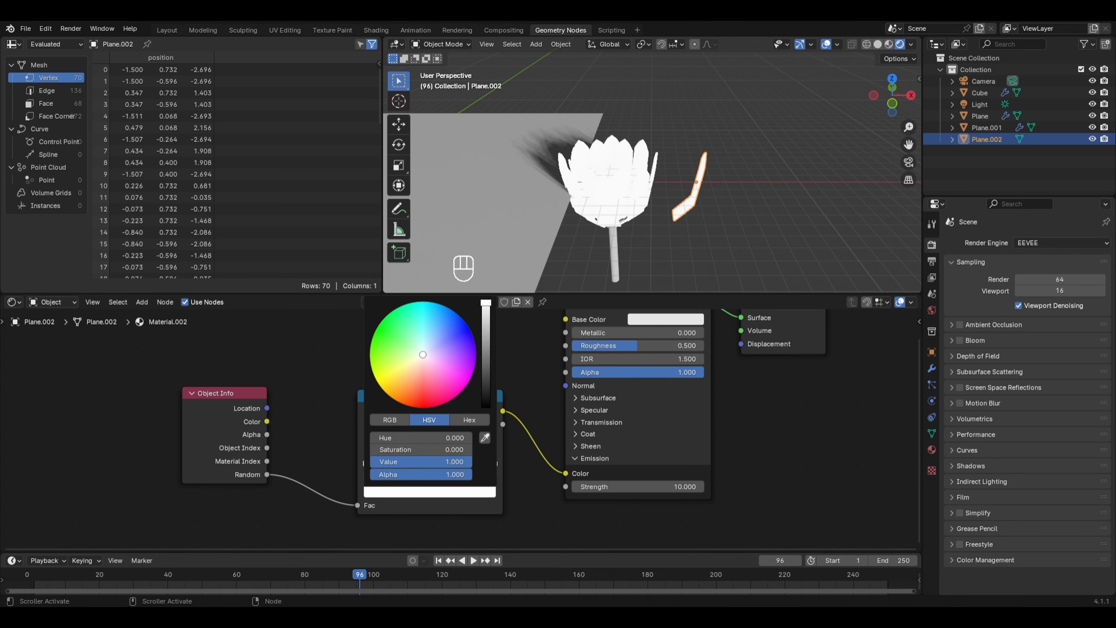
pyautogui.moveTo(422, 355); pyautogui.dragTo(422, 407)
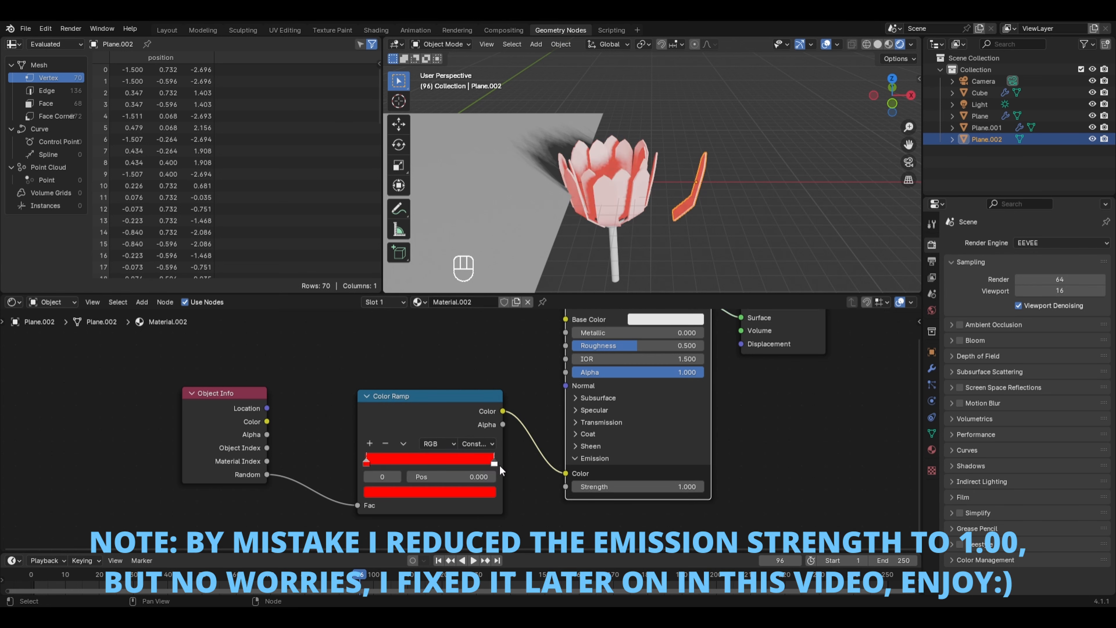
# Move the Color Ramp's white stop to position 0.355 and color it magenta
pyautogui.moveTo(495, 464); pyautogui.dragTo(439, 463)
pyautogui.click(416, 496)
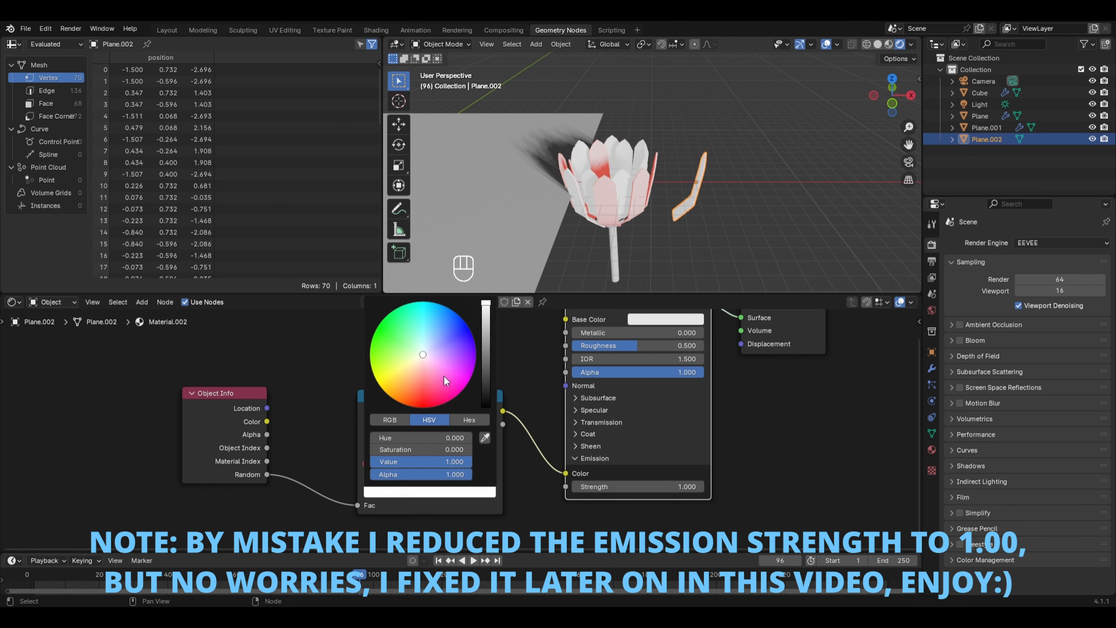
pyautogui.moveTo(444, 380); pyautogui.dragTo(457, 396)
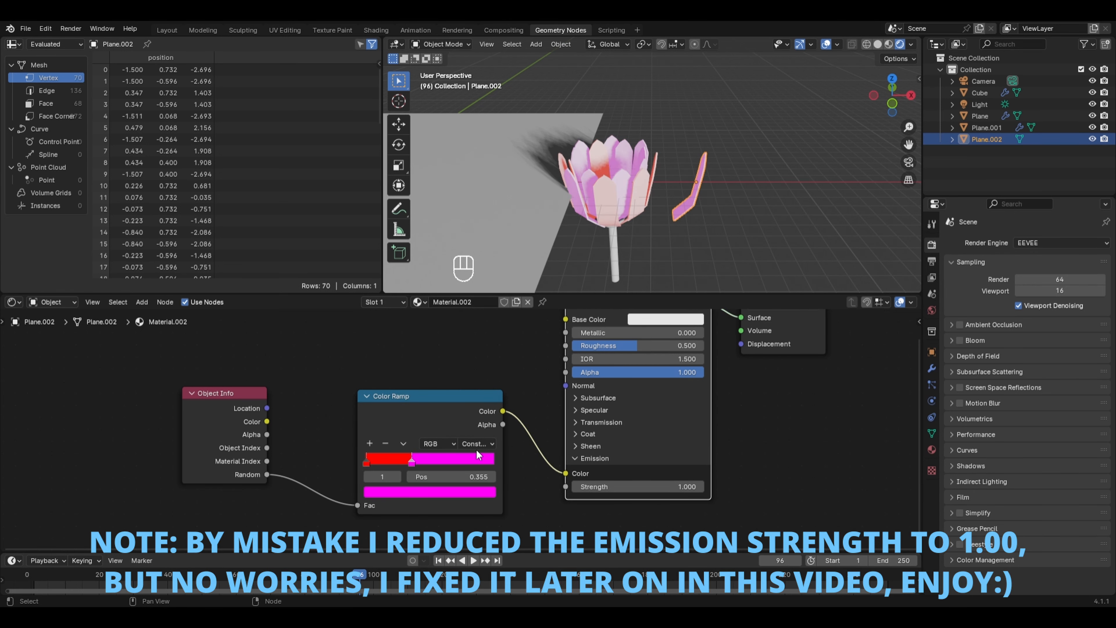
# Add a Color Ramp stop at 0.177 between the red and magenta stops and color it yellow
pyautogui.click(369, 442)
pyautogui.click(397, 492)
pyautogui.click(380, 385)
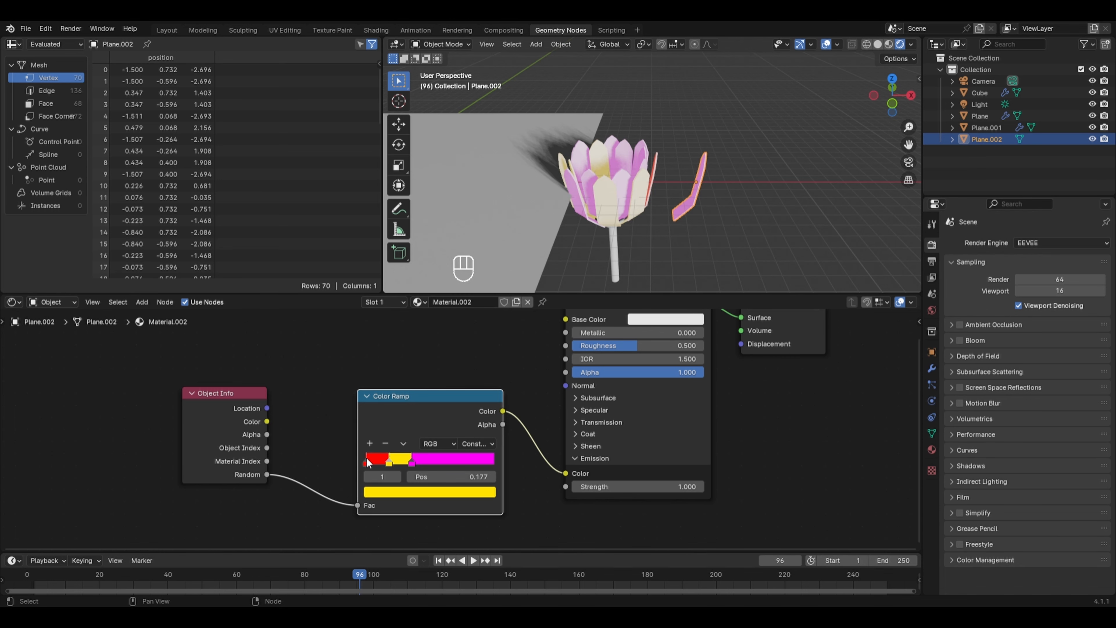
# Distribute the Color Ramp's three stops from the left to spread out the red, yellow and magenta
pyautogui.click(403, 444)
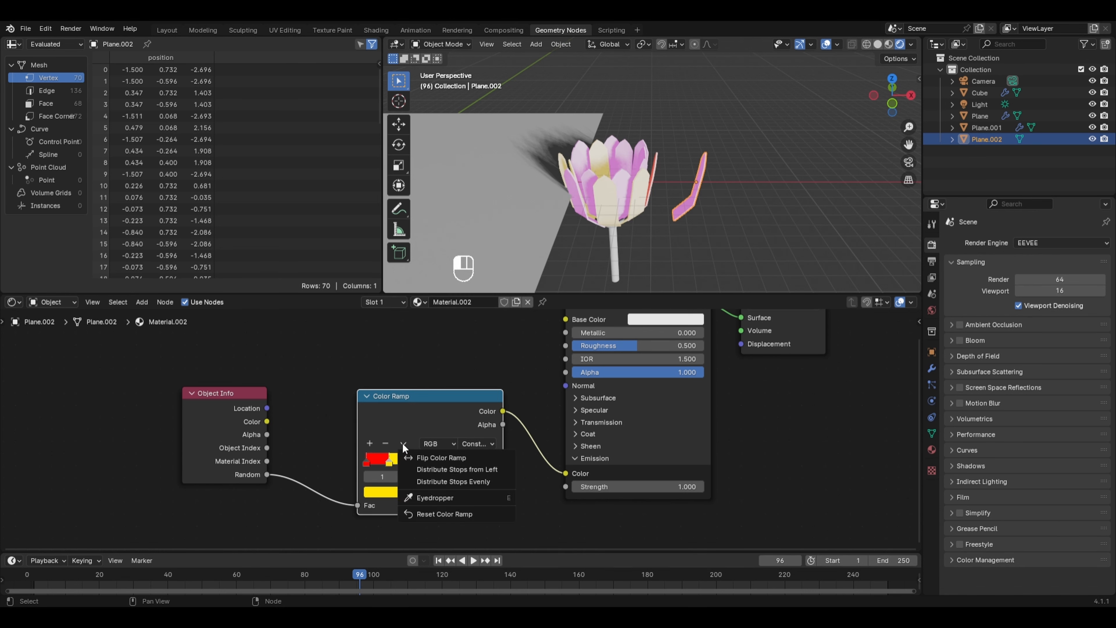
pyautogui.click(457, 469)
pyautogui.moveTo(623, 189); pyautogui.dragTo(683, 163, button='middle')
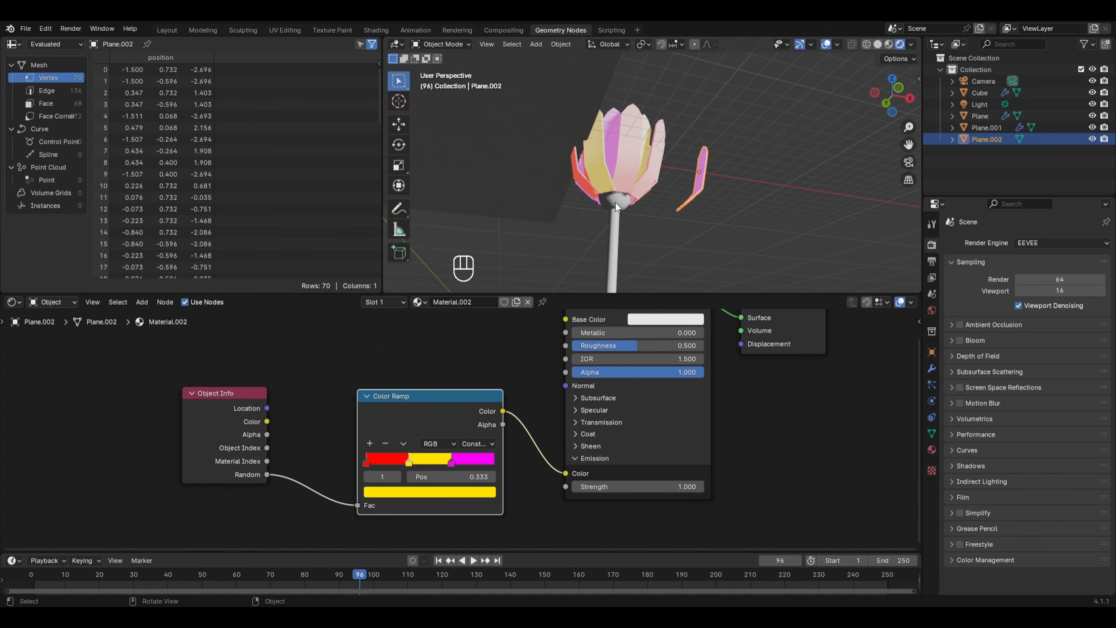
# Return to the flower's geometry nodes and set the sphere's Transform Geometry scale to 1.2 on all axes
pyautogui.click(12, 302)
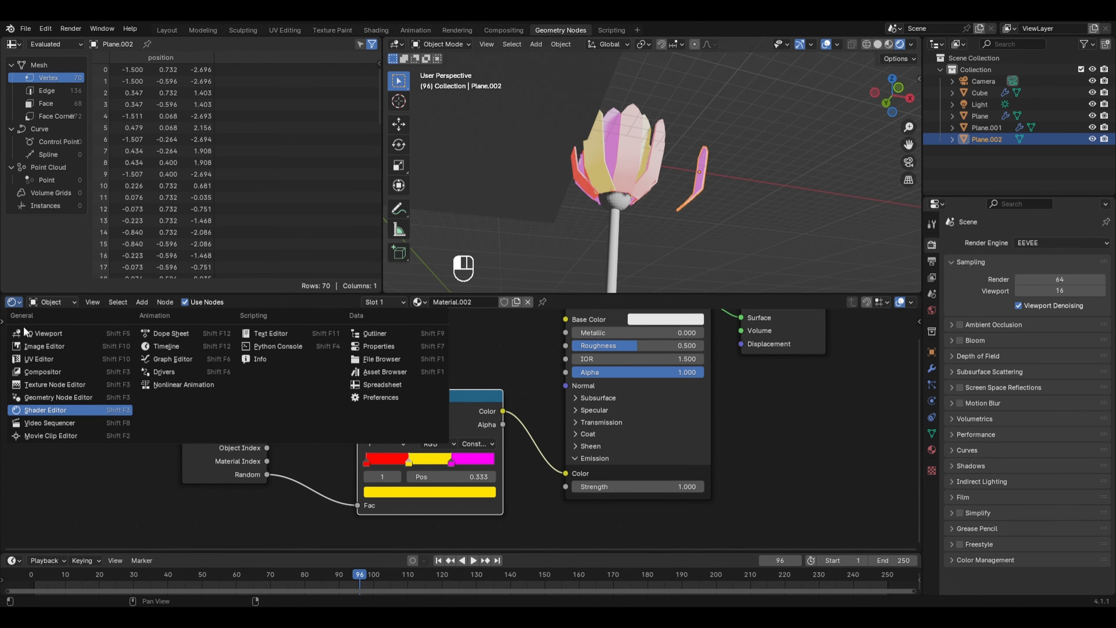
pyautogui.click(43, 395)
pyautogui.click(623, 177)
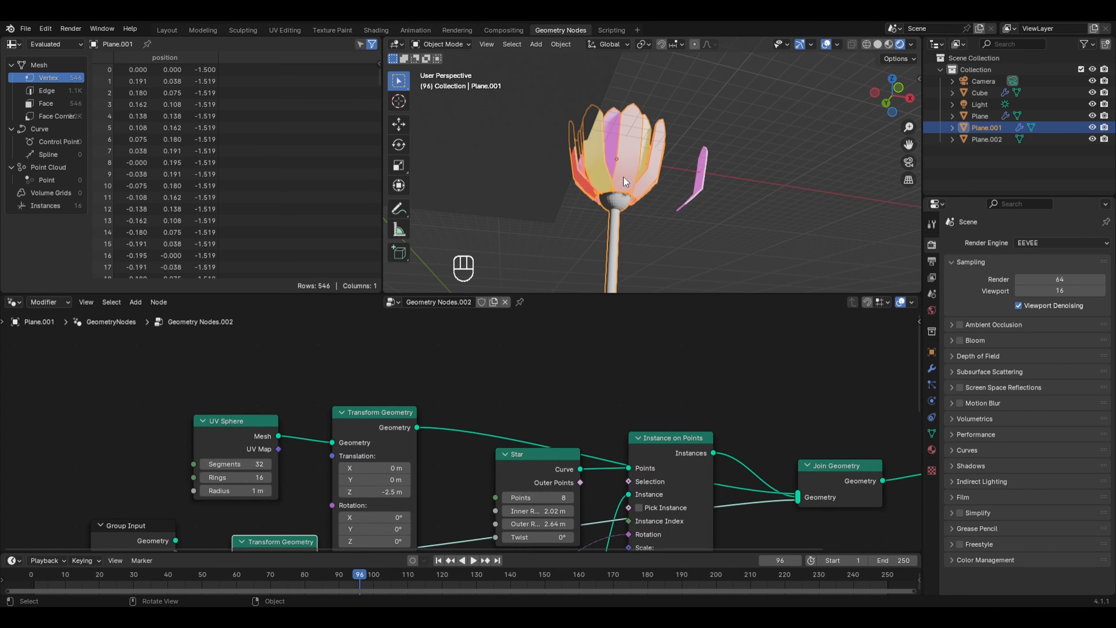
pyautogui.scroll(-4, 510, 419)
pyautogui.moveTo(453, 481); pyautogui.dragTo(505, 377, button='middle')
pyautogui.scroll(3, 487, 431)
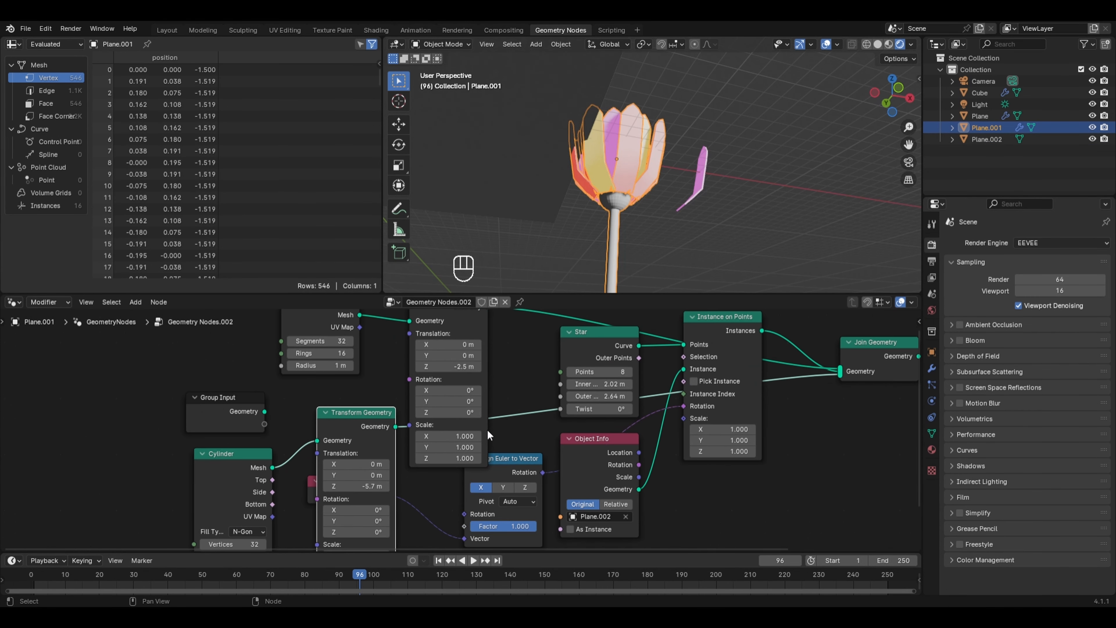
pyautogui.moveTo(476, 436); pyautogui.dragTo(486, 458)
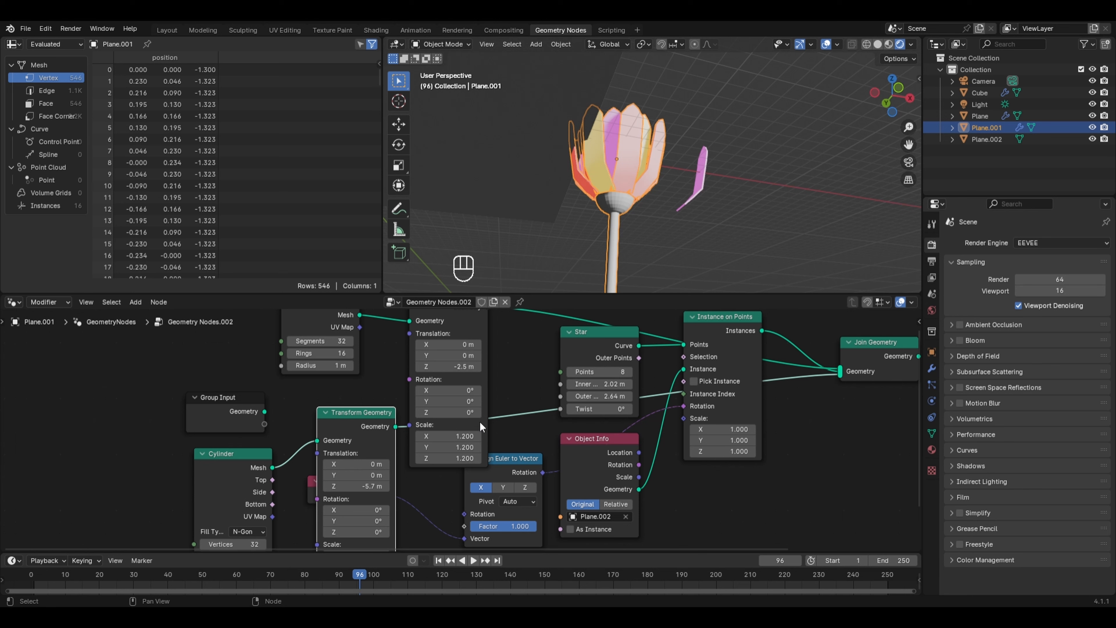
# Insert a Set Material node after the sphere's Transform Geometry node
pyautogui.moveTo(520, 316); pyautogui.dragTo(549, 397, button='middle')
pyautogui.hotkey('shift', 'a')
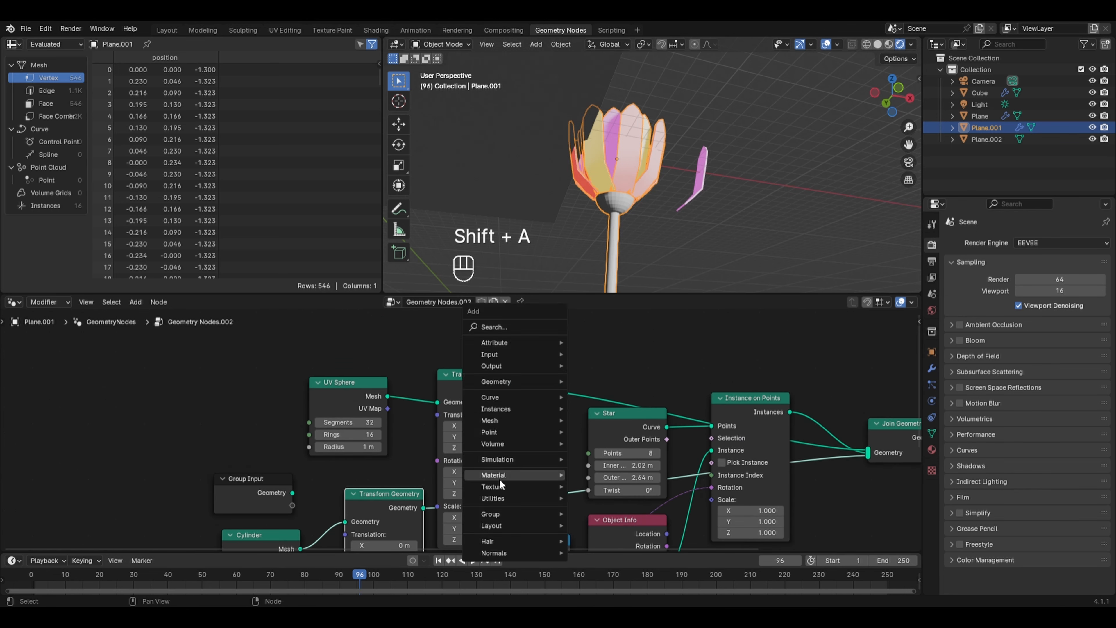
pyautogui.moveTo(512, 478)
pyautogui.click(603, 517)
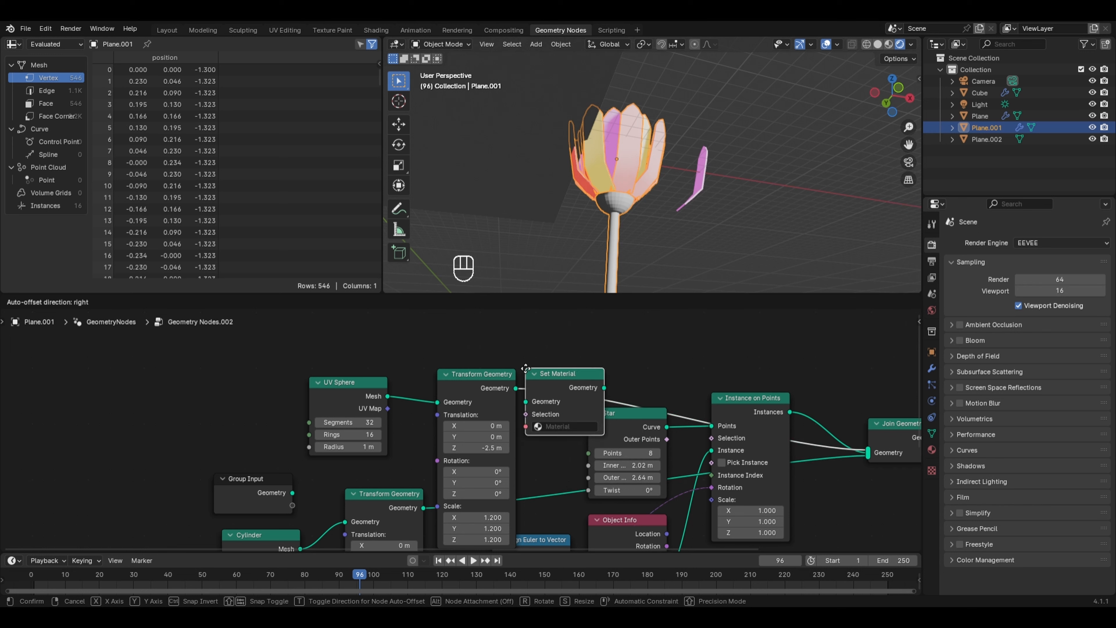
pyautogui.click(598, 383)
# Create a new material on the flower, assign it in the sphere's Set Material node, and make its base color yellow
pyautogui.click(931, 449)
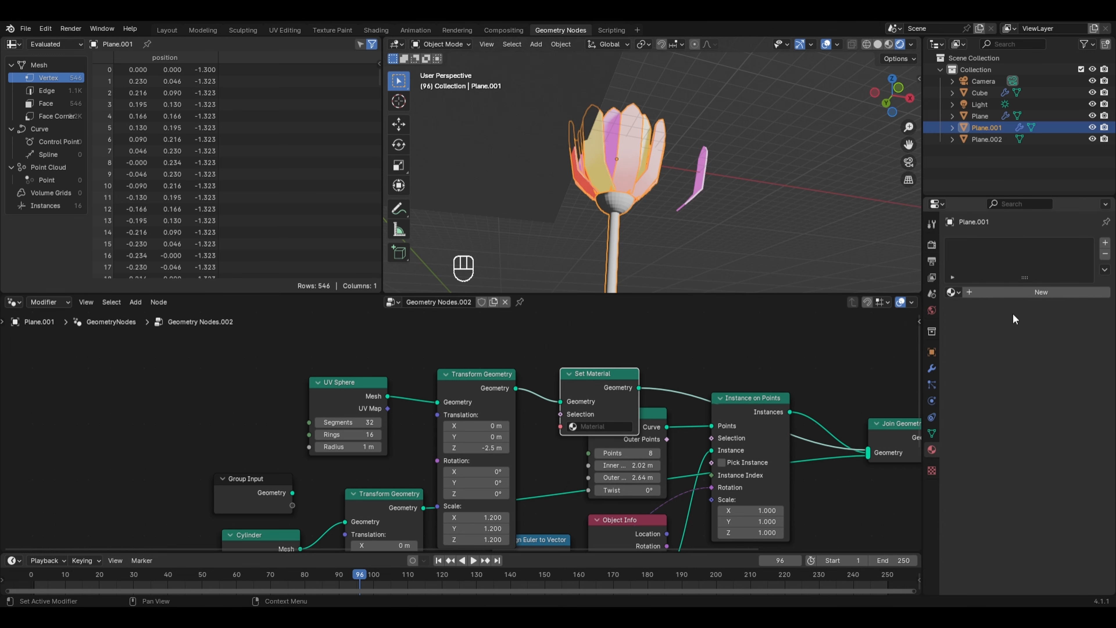
pyautogui.click(601, 426)
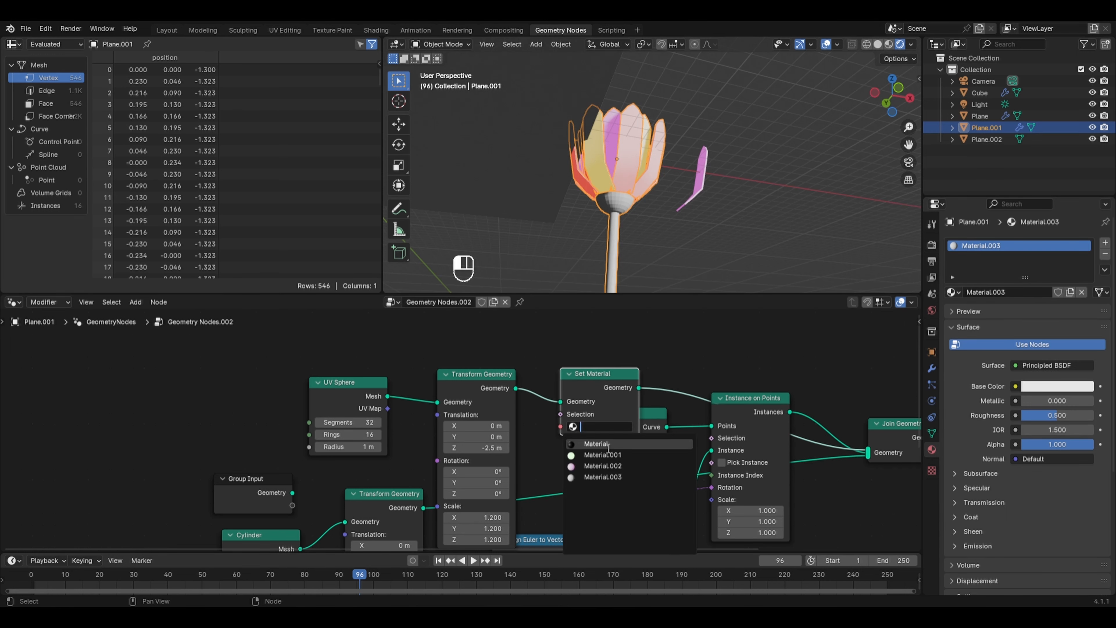
pyautogui.click(609, 477)
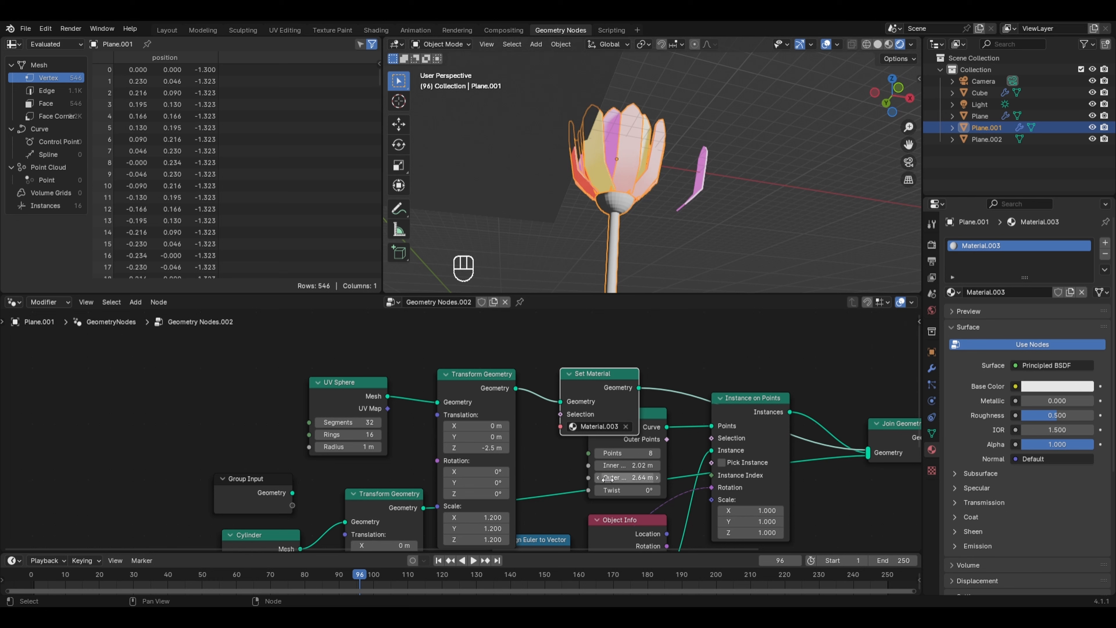
pyautogui.click(1053, 387)
pyautogui.click(1010, 264)
pyautogui.moveTo(1010, 264); pyautogui.dragTo(981, 282)
pyautogui.moveTo(1084, 212); pyautogui.dragTo(1083, 202)
# Duplicate the Set Material node and insert the copy after the cylinder stem's Transform Geometry node
pyautogui.moveTo(543, 474); pyautogui.dragTo(550, 444, button='middle')
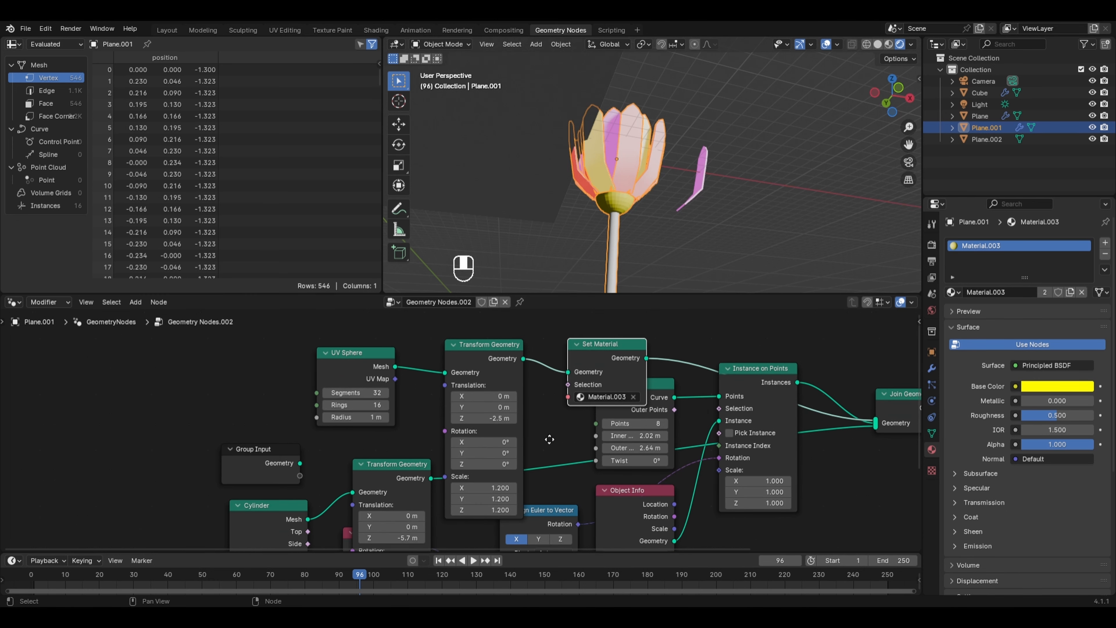
pyautogui.click(264, 521)
pyautogui.moveTo(389, 479); pyautogui.dragTo(385, 477)
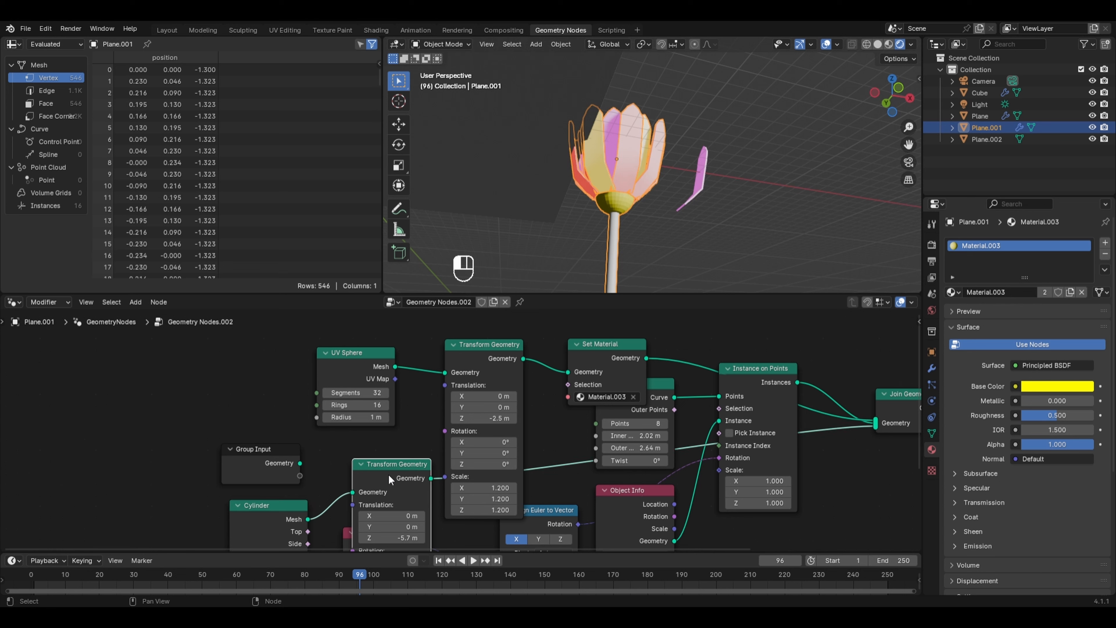
pyautogui.click(605, 343)
pyautogui.click(596, 357)
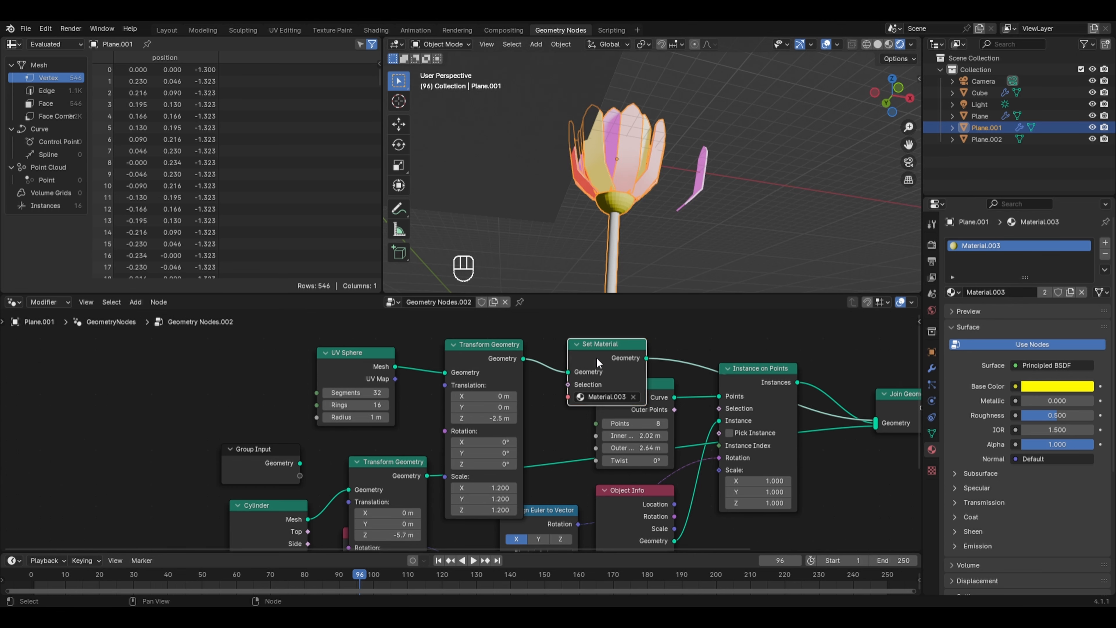
pyautogui.hotkey('shift', 'd')
pyautogui.click(547, 444)
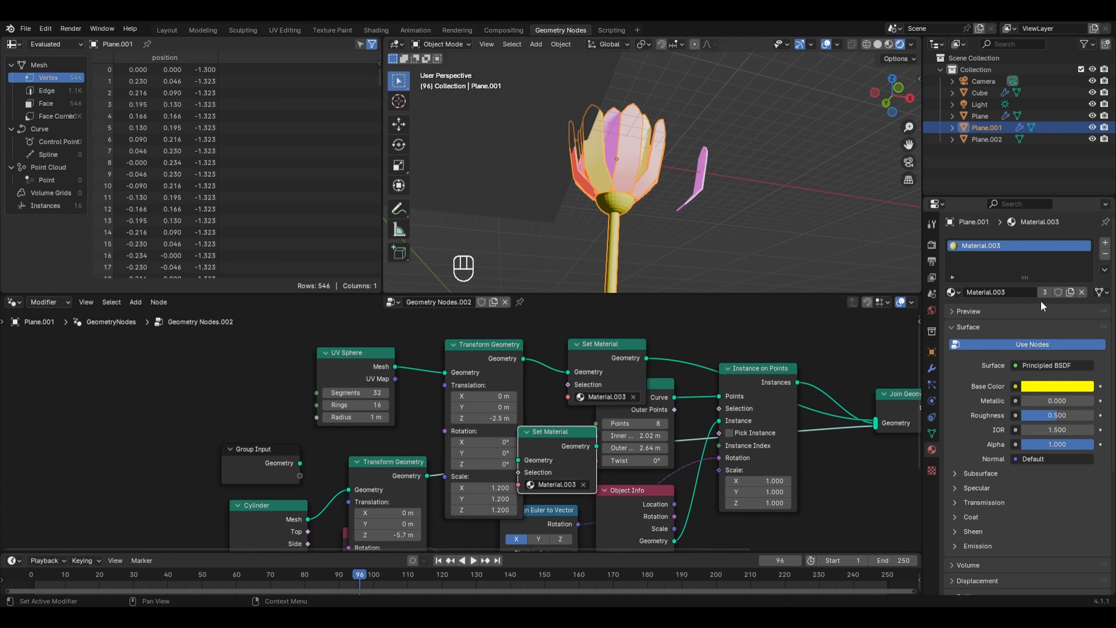
# Add a second material slot with a new green material and assign that material in the stem's Set Material node
pyautogui.click(1104, 243)
pyautogui.click(1027, 314)
pyautogui.click(1037, 408)
pyautogui.click(976, 260)
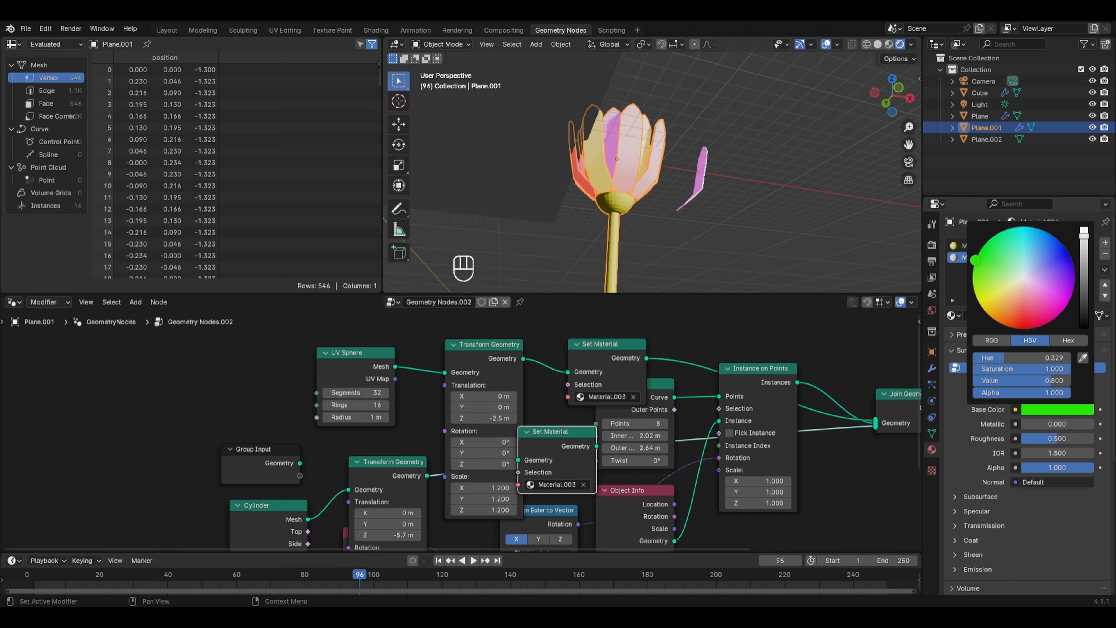
pyautogui.click(555, 484)
pyautogui.click(558, 417)
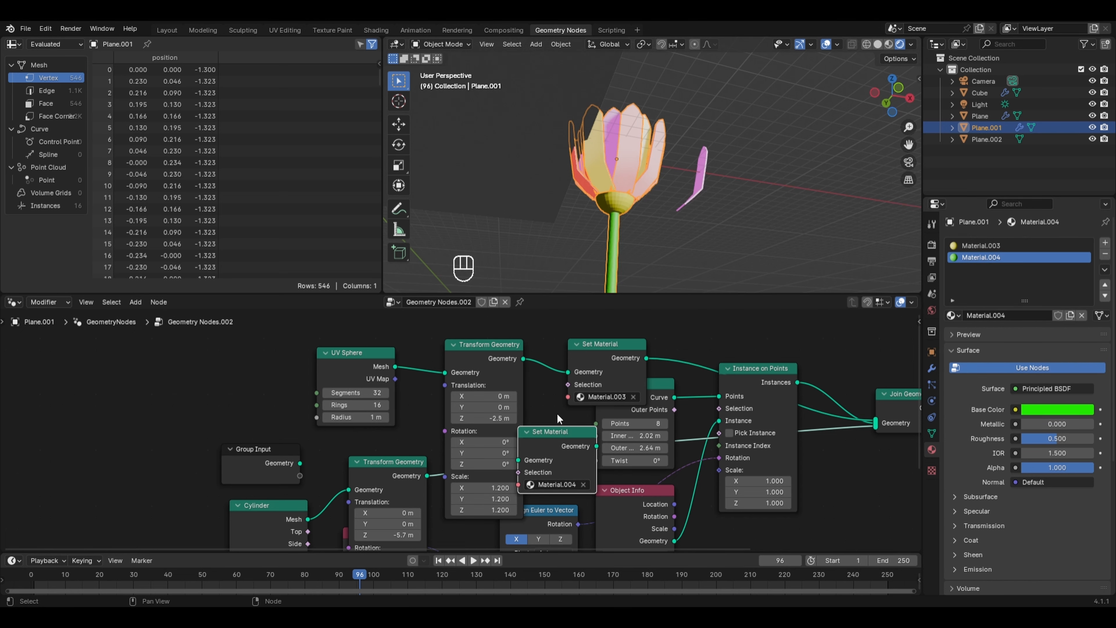
# Select the ground plane and insert an Instance on Points node between Distribute Points on Faces and Join Geometry
pyautogui.moveTo(624, 207); pyautogui.dragTo(681, 238, button='middle')
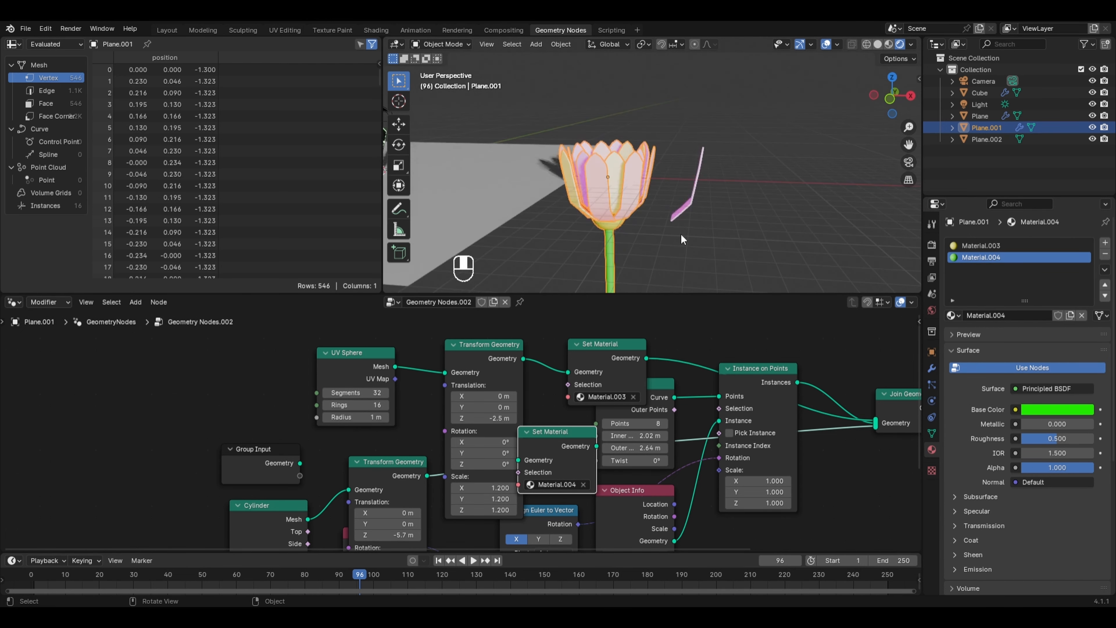
pyautogui.scroll(-4, 681, 238)
pyautogui.moveTo(498, 171); pyautogui.dragTo(527, 182, button='middle')
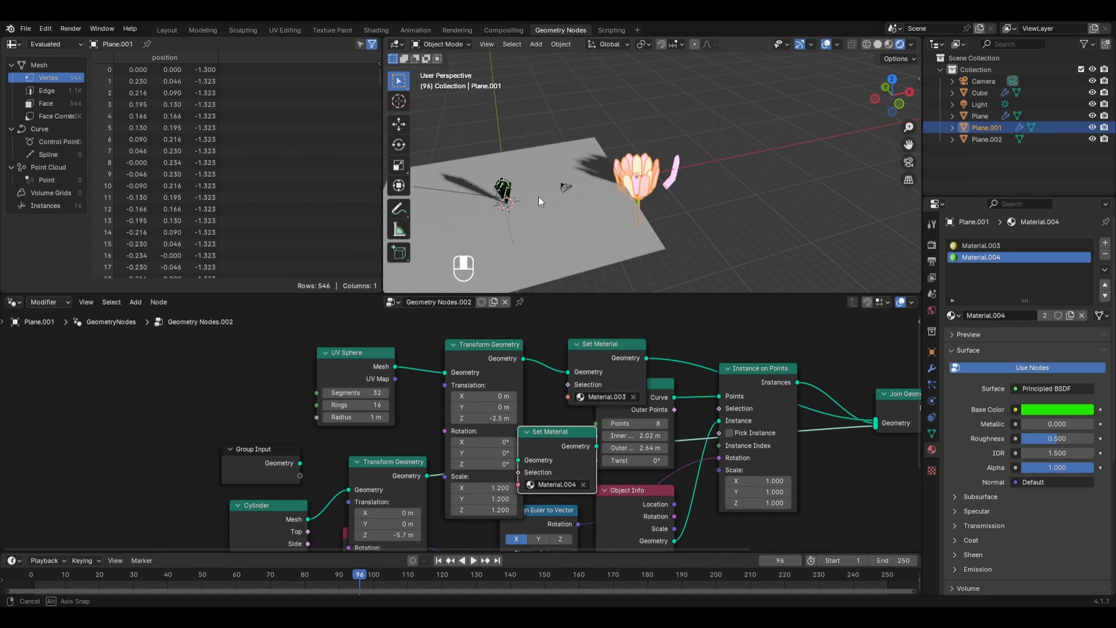
pyautogui.click(535, 185)
pyautogui.moveTo(875, 398); pyautogui.dragTo(523, 404, button='middle')
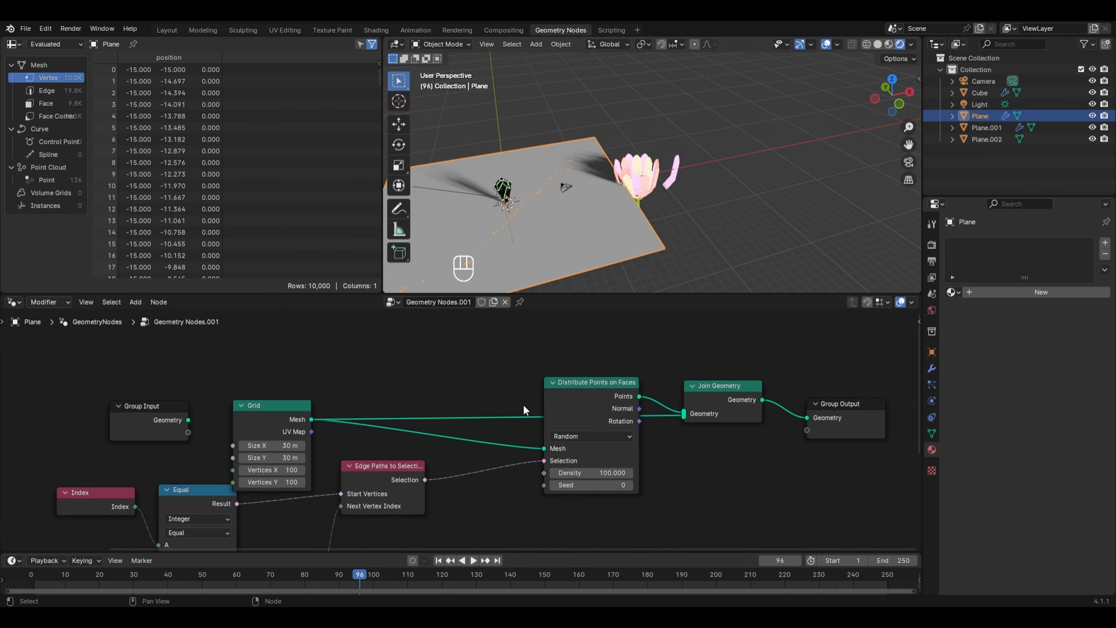
pyautogui.hotkey('shift', 'a')
pyautogui.moveTo(516, 338)
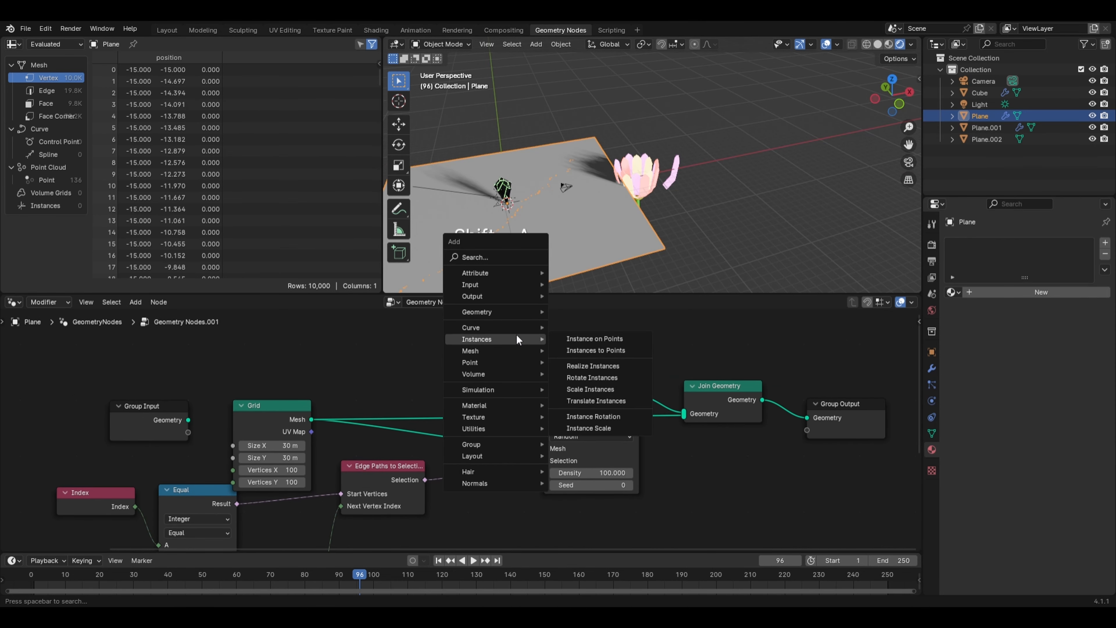
pyautogui.click(572, 341)
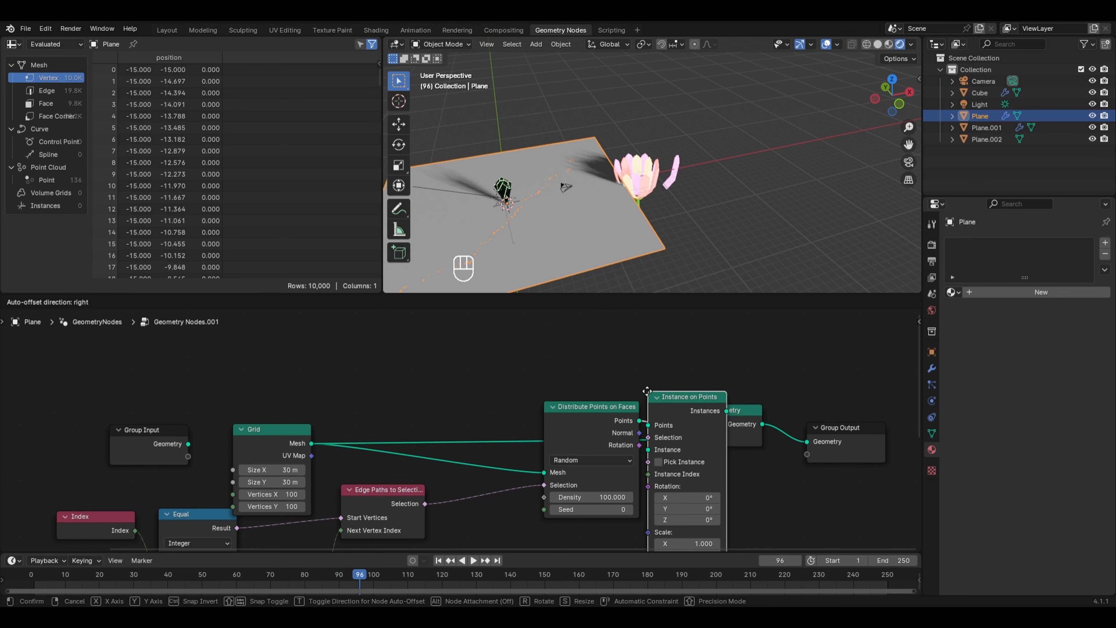
pyautogui.click(647, 391)
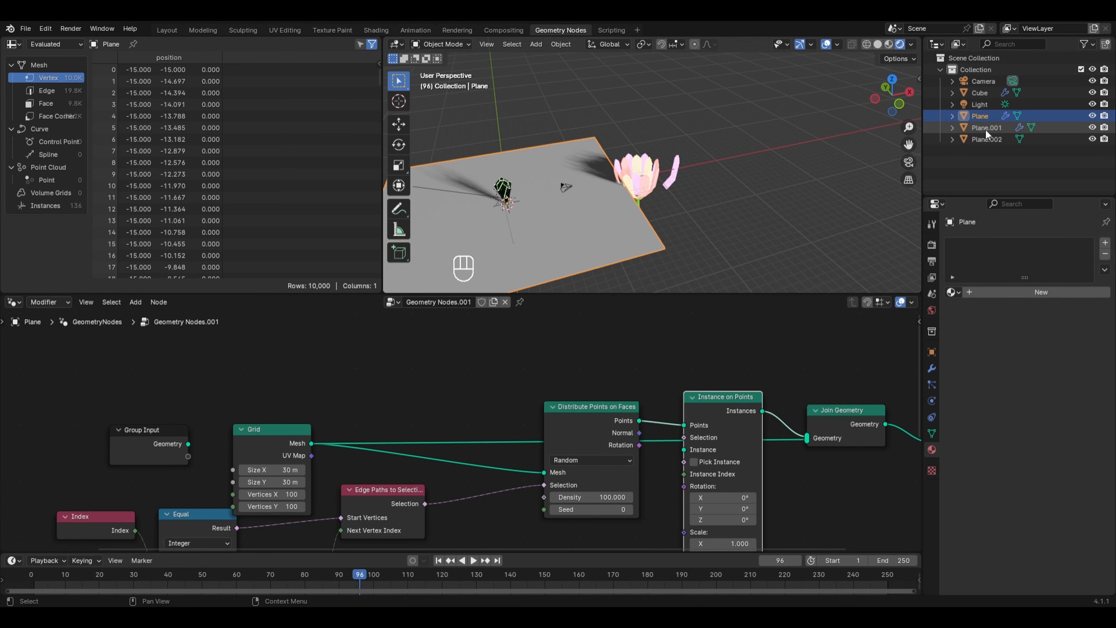
# Bring the flower object Plane.001 into the node tree and connect its Geometry to Instance on Points' Instance input
pyautogui.moveTo(980, 129); pyautogui.dragTo(591, 532)
pyautogui.moveTo(591, 531); pyautogui.dragTo(557, 432, button='middle')
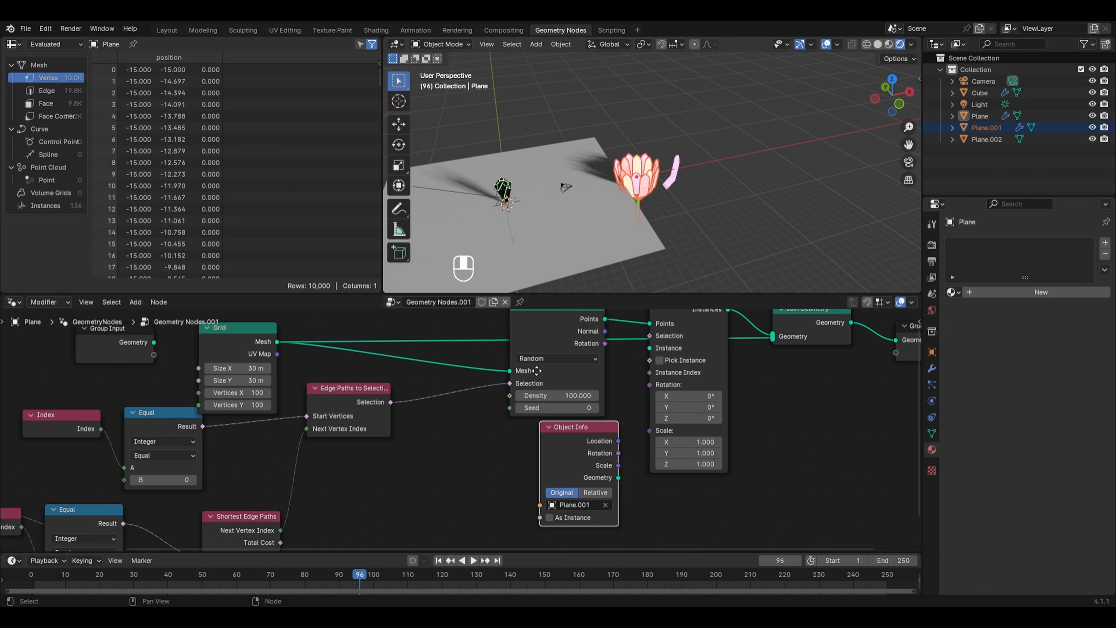
pyautogui.moveTo(618, 479); pyautogui.dragTo(649, 350)
# Set the Instance on Points scale to 0.1 on all three axes
pyautogui.click(690, 443)
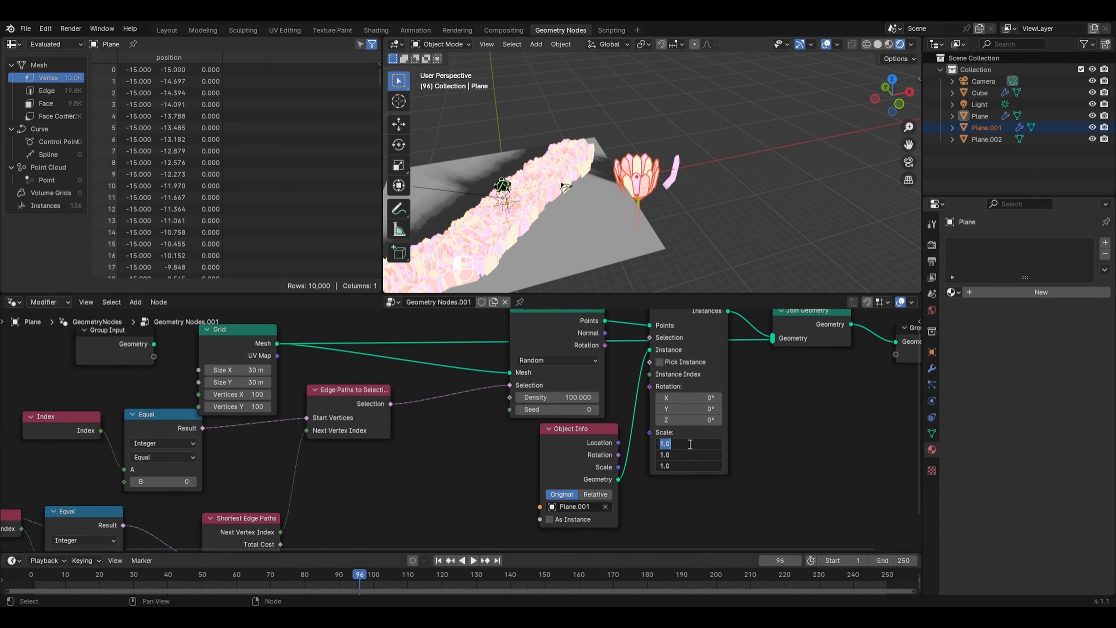
pyautogui.write('.2')
pyautogui.press('Return')
pyautogui.moveTo(689, 443); pyautogui.dragTo(689, 466)
pyautogui.write('.1')
pyautogui.press('Return')
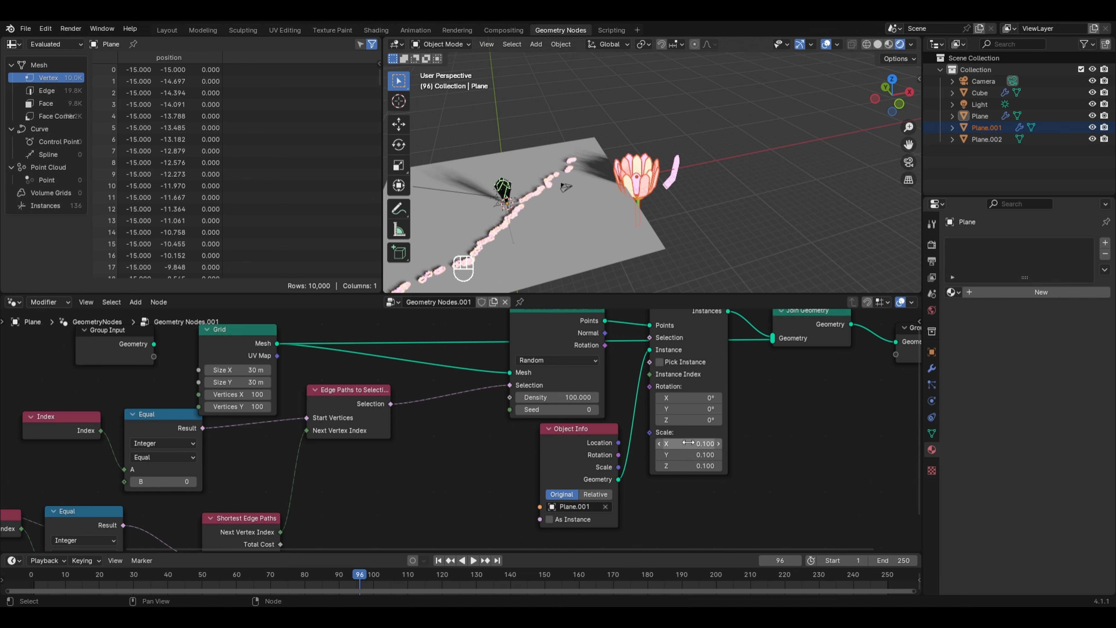
# Insert a Transform Geometry node between the flower's Object Info and Instance on Points, with a Z translation of 6.8 m
pyautogui.scroll(9, 638, 177)
pyautogui.keyDown('shift'); pyautogui.moveTo(441, 234); pyautogui.dragTo(850, 95, button='middle'); pyautogui.keyUp('shift')
pyautogui.scroll(-3, 528, 242)
pyautogui.moveTo(528, 241); pyautogui.dragTo(530, 211, button='middle')
pyautogui.click(530, 212)
pyautogui.moveTo(581, 433); pyautogui.dragTo(431, 434)
pyautogui.hotkey('shift', 'a')
pyautogui.moveTo(523, 393)
pyautogui.moveTo(566, 433)
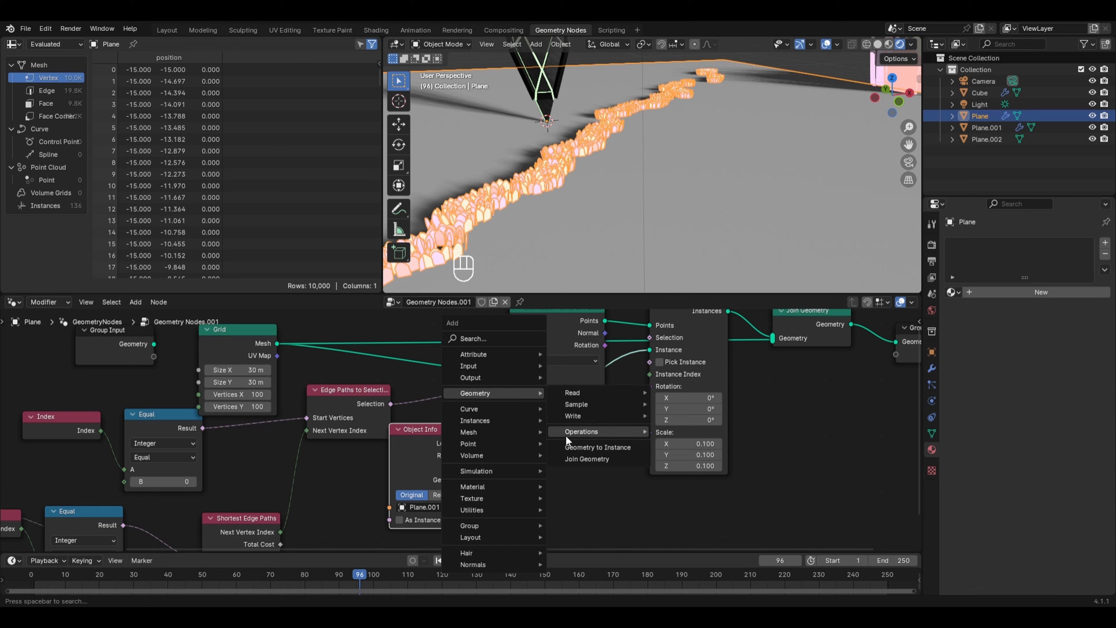
pyautogui.click(693, 511)
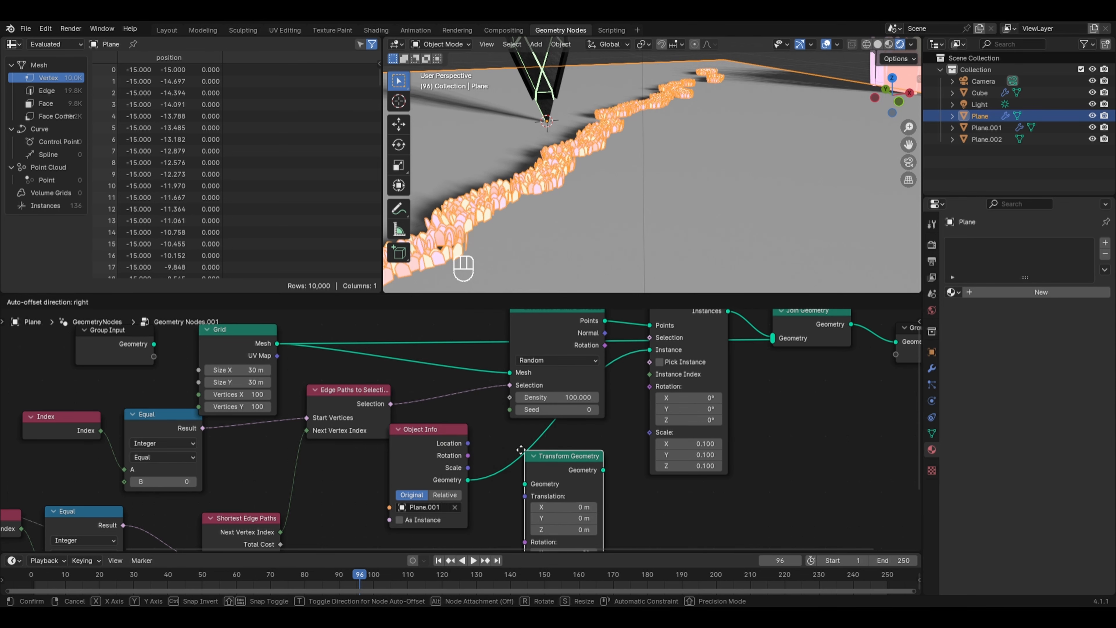
pyautogui.click(508, 430)
pyautogui.moveTo(551, 510); pyautogui.dragTo(584, 511)
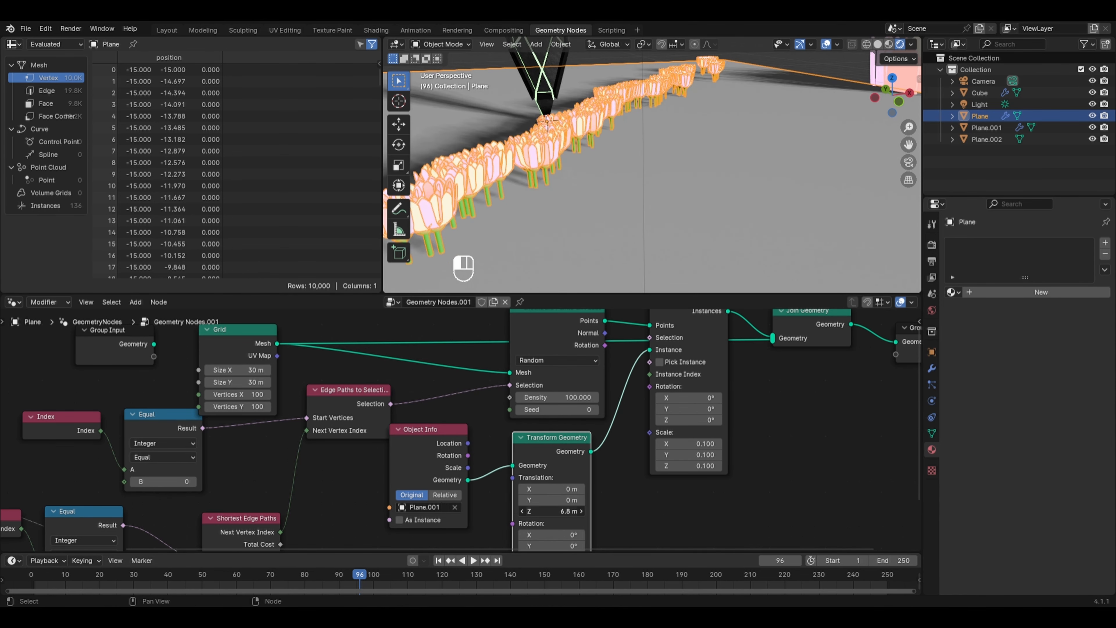
# Set the Distribute Points on Faces density to 25 and increase its seed to vary the flower placement
pyautogui.click(557, 397)
pyautogui.write('25')
pyautogui.press('Return')
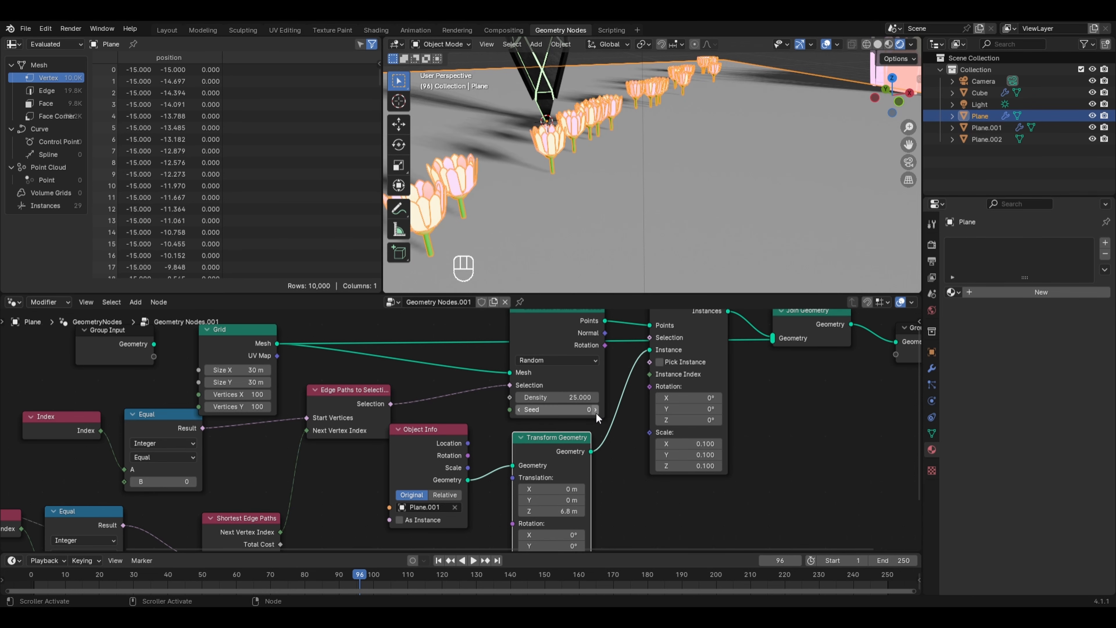
pyautogui.click(595, 410)
pyautogui.click(596, 409)
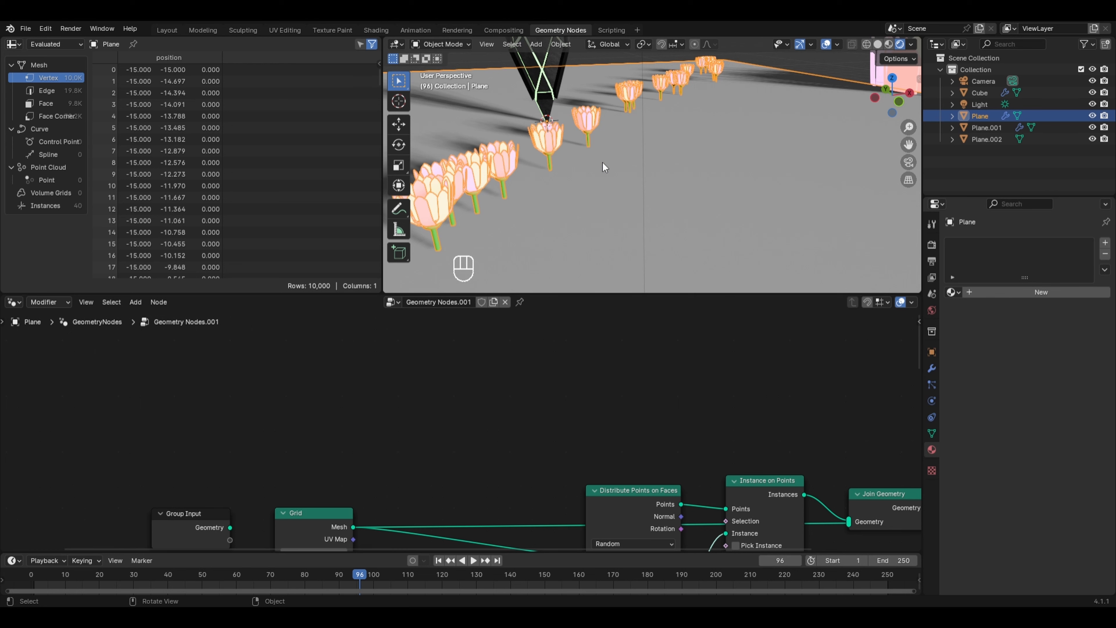
# In the petal's shader nodes, cut the Color Ramp's link to Emission Color and connect it to Base Color instead
pyautogui.scroll(-5, 602, 161)
pyautogui.click(840, 115)
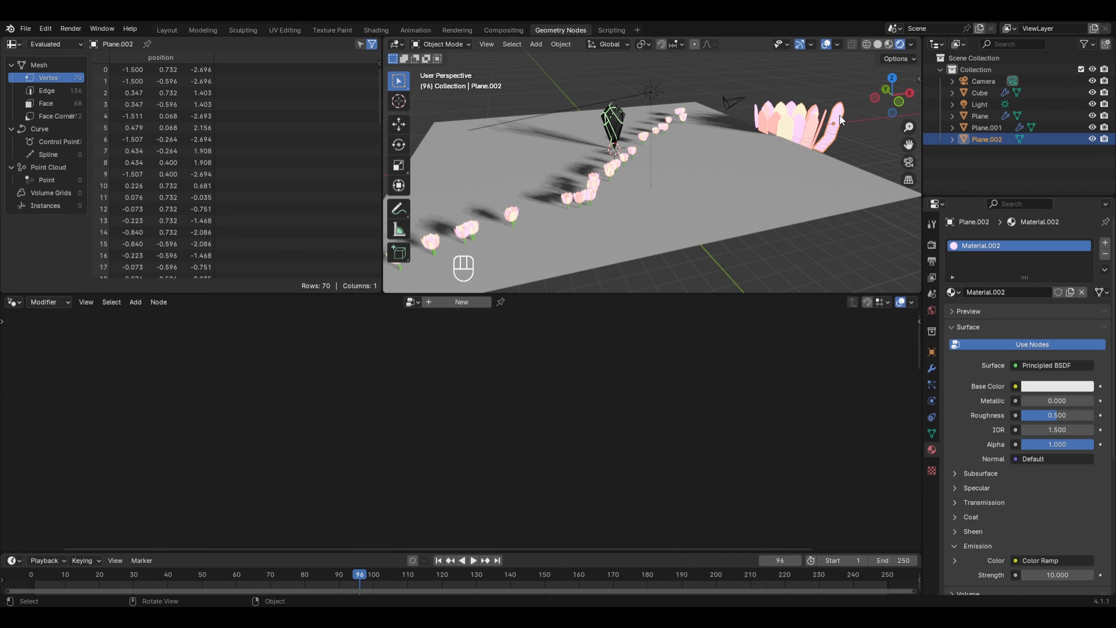
pyautogui.click(13, 302)
pyautogui.click(42, 412)
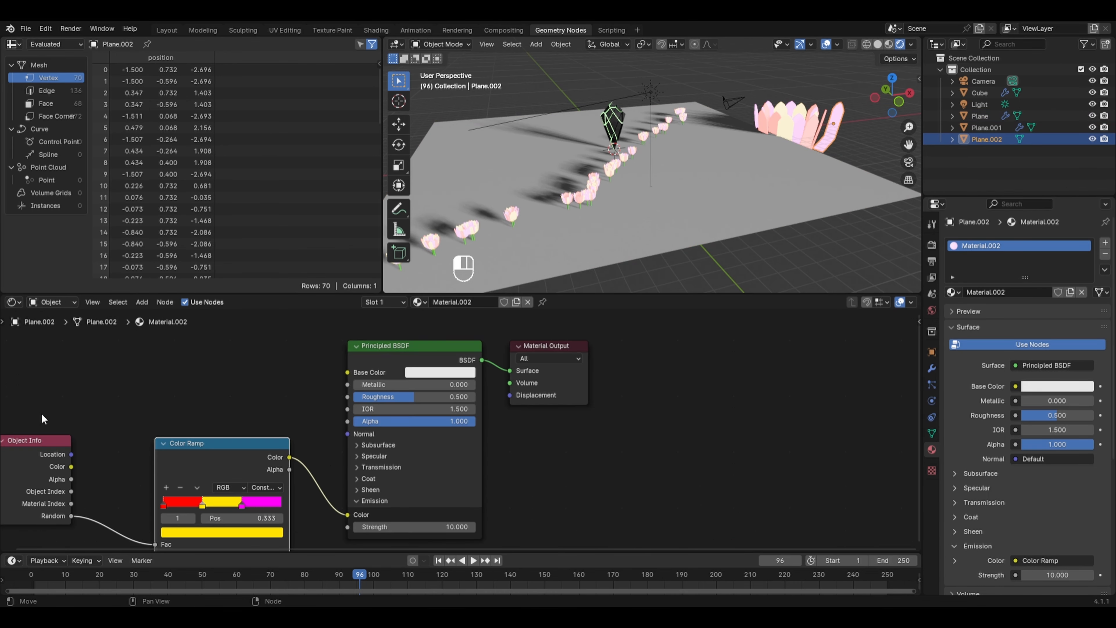
pyautogui.keyDown('ctrl'); pyautogui.moveTo(325, 454); pyautogui.dragTo(309, 499, button='right'); pyautogui.keyUp('ctrl')
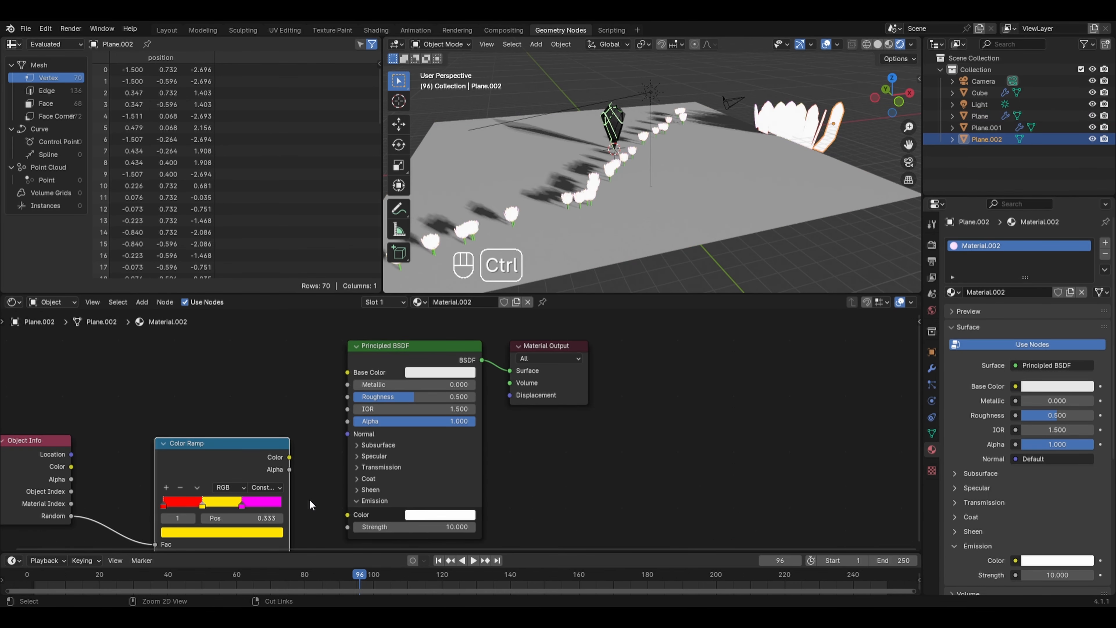
pyautogui.moveTo(289, 457); pyautogui.dragTo(309, 416)
pyautogui.moveTo(330, 374); pyautogui.dragTo(347, 373)
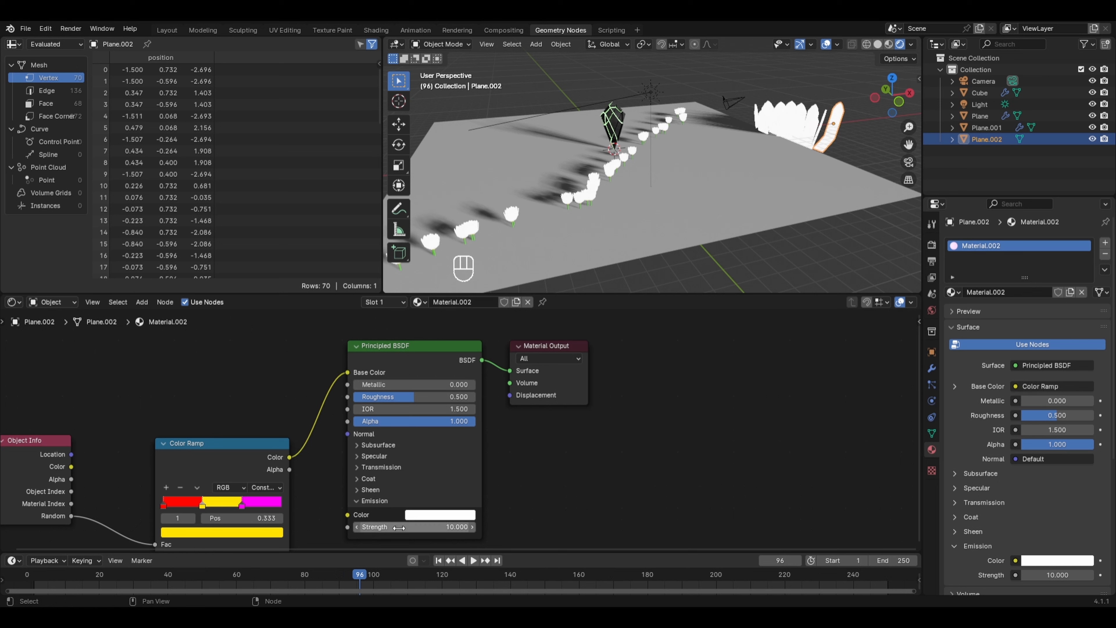
# Set the Principled BSDF emission strength of the petal material to 0 and check the flowers in the viewport
pyautogui.click(397, 527)
pyautogui.write('0')
pyautogui.press('Return')
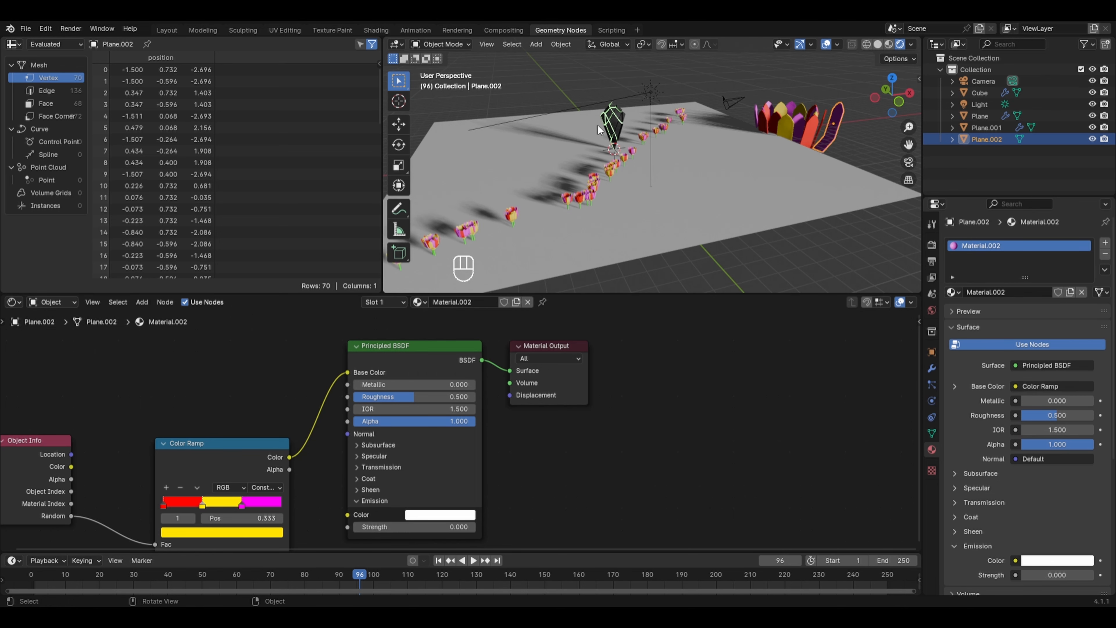
pyautogui.scroll(7, 600, 126)
pyautogui.scroll(-2, 536, 127)
pyautogui.keyDown('shift'); pyautogui.moveTo(536, 127); pyautogui.dragTo(562, 269, button='middle'); pyautogui.keyUp('shift')
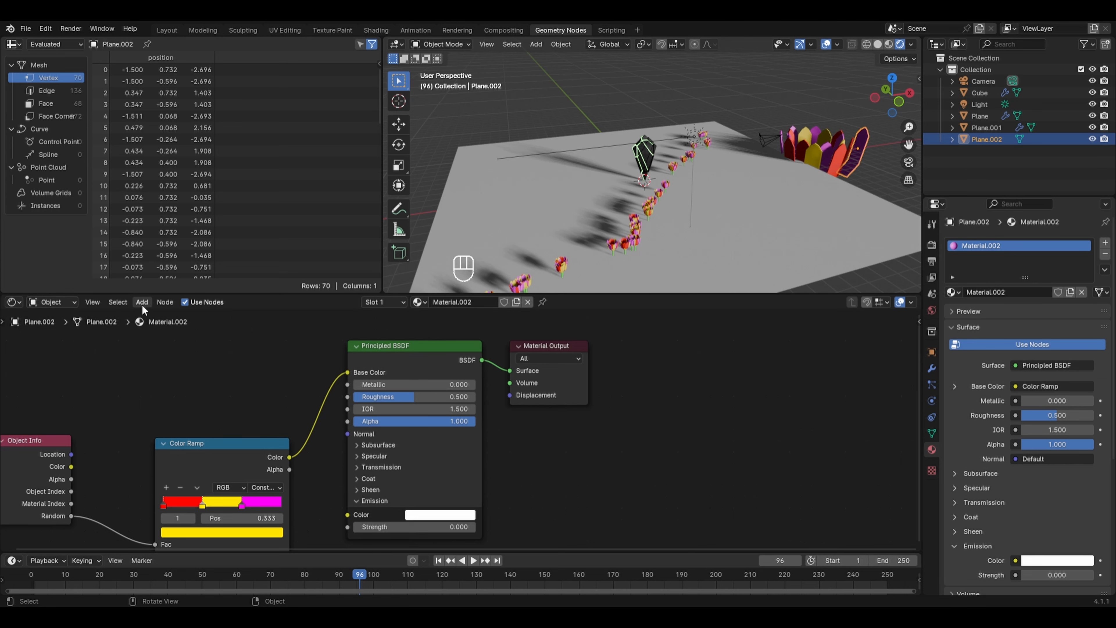
# Go back to the ground plane's geometry nodes and raise the Distribute Points on Faces density for the flowers to 38.6
pyautogui.click(15, 303)
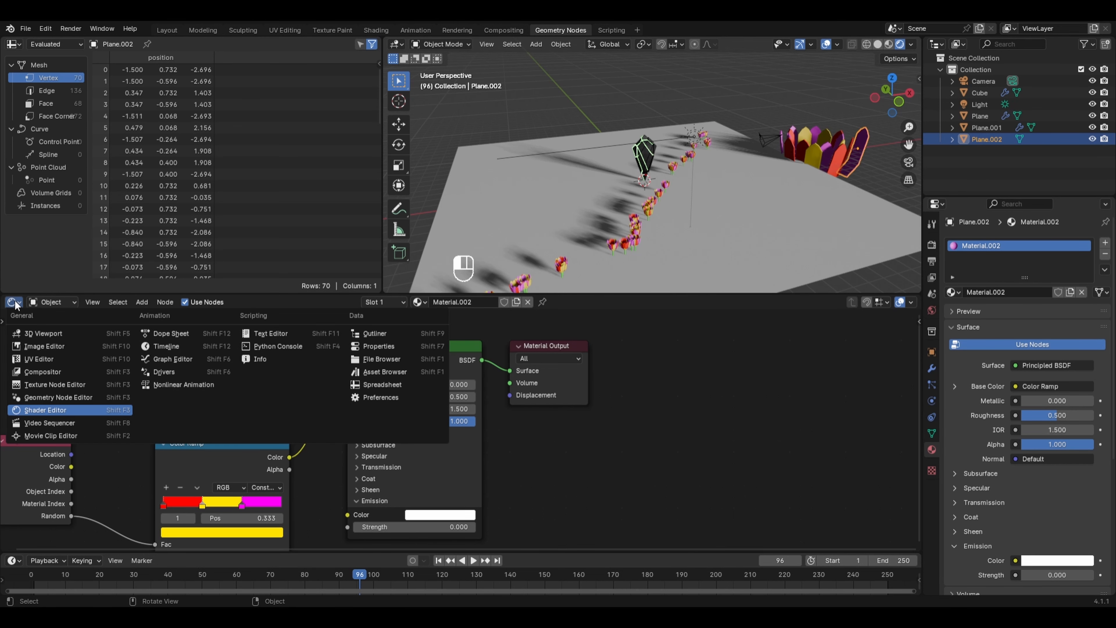
pyautogui.click(81, 397)
pyautogui.click(489, 188)
pyautogui.moveTo(475, 461); pyautogui.dragTo(508, 448, button='middle')
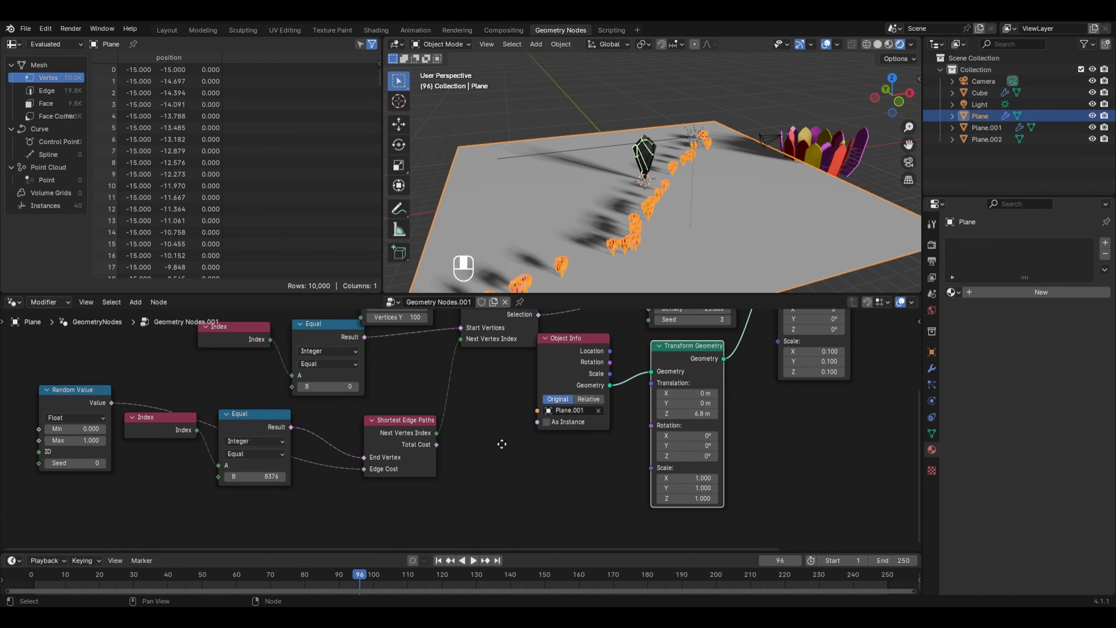
pyautogui.moveTo(268, 479); pyautogui.dragTo(291, 479)
pyautogui.moveTo(485, 391); pyautogui.dragTo(348, 470, button='middle')
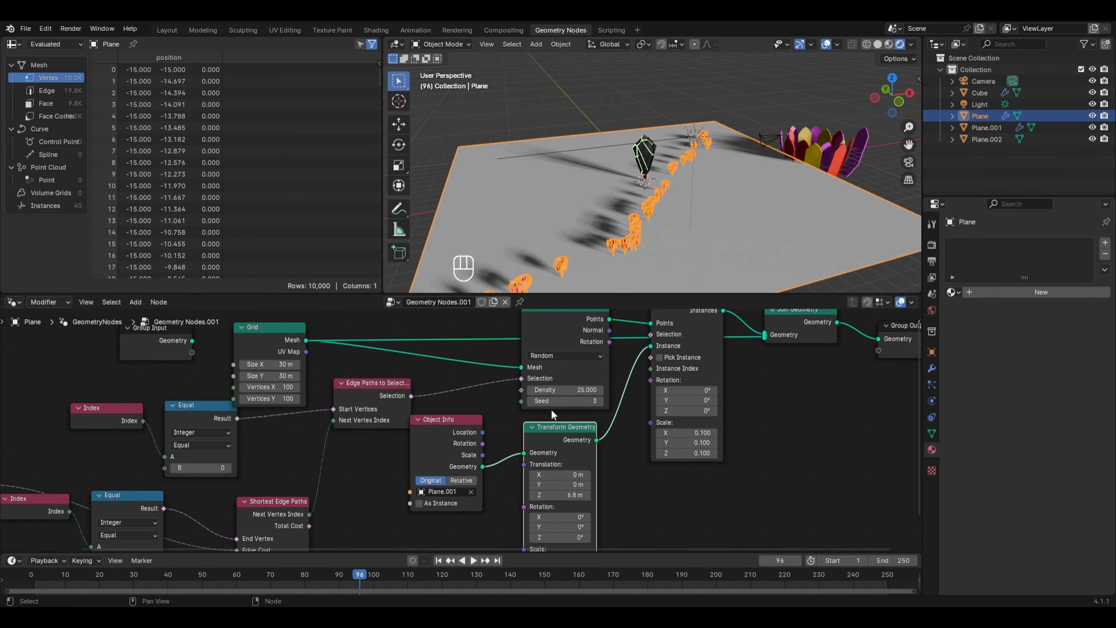
pyautogui.moveTo(566, 390); pyautogui.dragTo(597, 389)
pyautogui.click(596, 106)
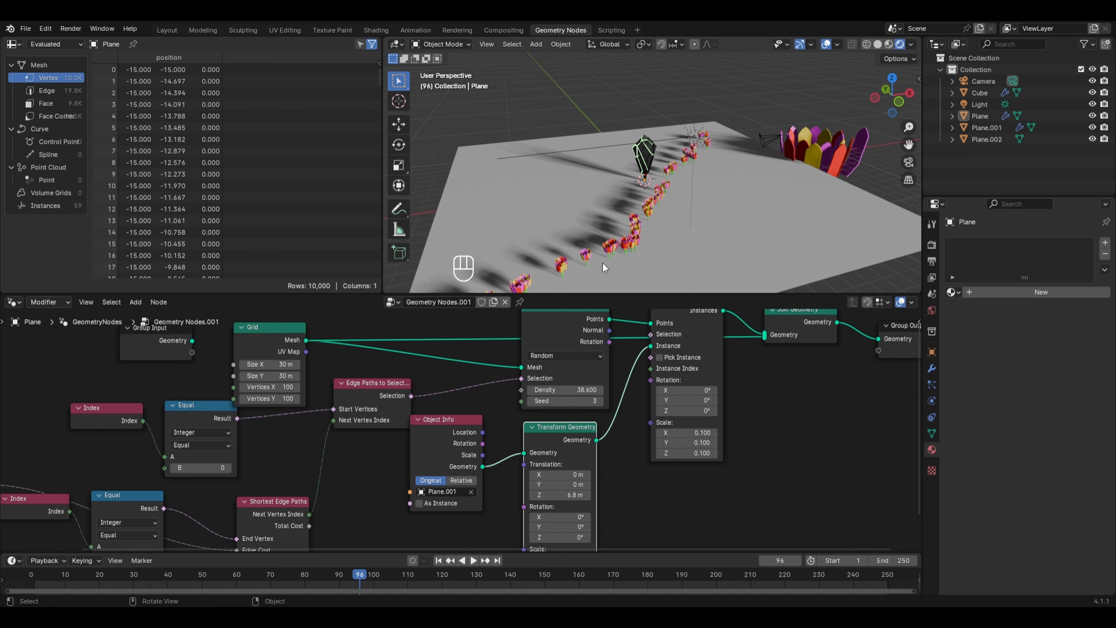
pyautogui.scroll(3, 615, 249)
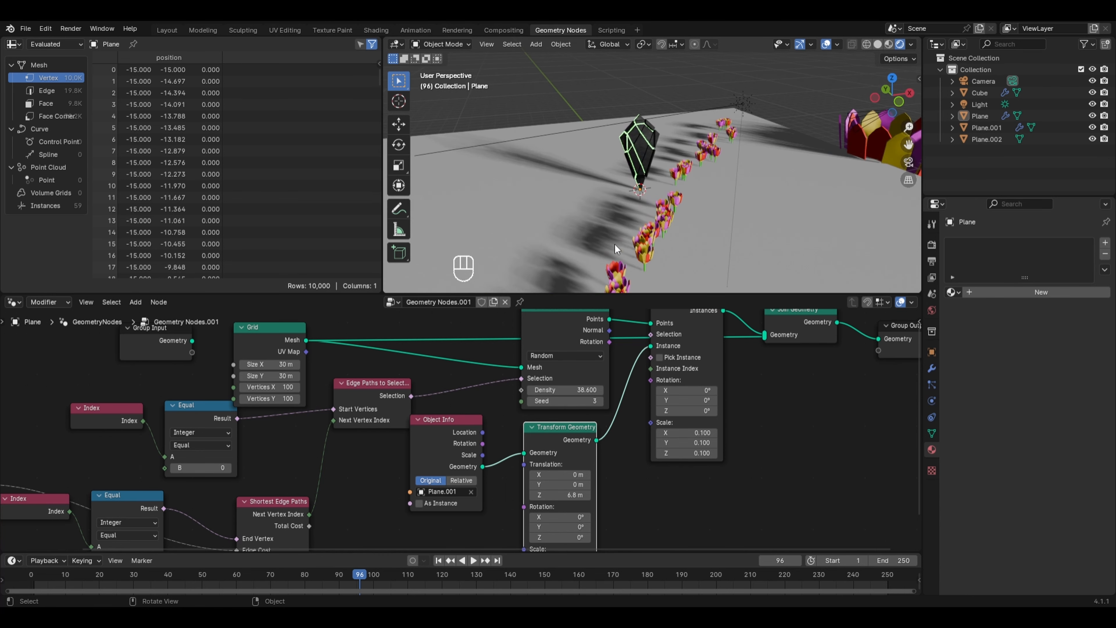
pyautogui.scroll(3, 681, 165)
pyautogui.keyDown('shift'); pyautogui.moveTo(645, 176); pyautogui.dragTo(663, 216, button='middle'); pyautogui.keyUp('shift')
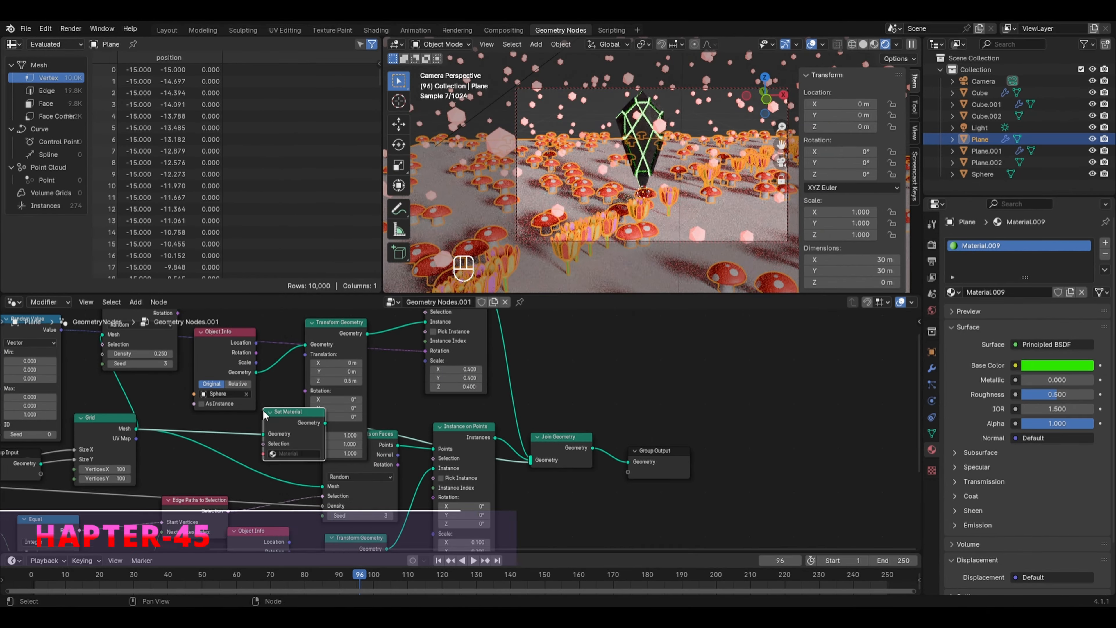
# Undo the recent node edits in the ground plane's tree, including the Set Material node inserted after the Grid
pyautogui.hotkey('ctrl', 'z')
pyautogui.hotkey('ctrl', 'z')
pyautogui.hotkey('ctrl', 'z')
pyautogui.hotkey('ctrl', 'z')
pyautogui.hotkey('ctrl', 'z')
pyautogui.hotkey('ctrl', 'z')
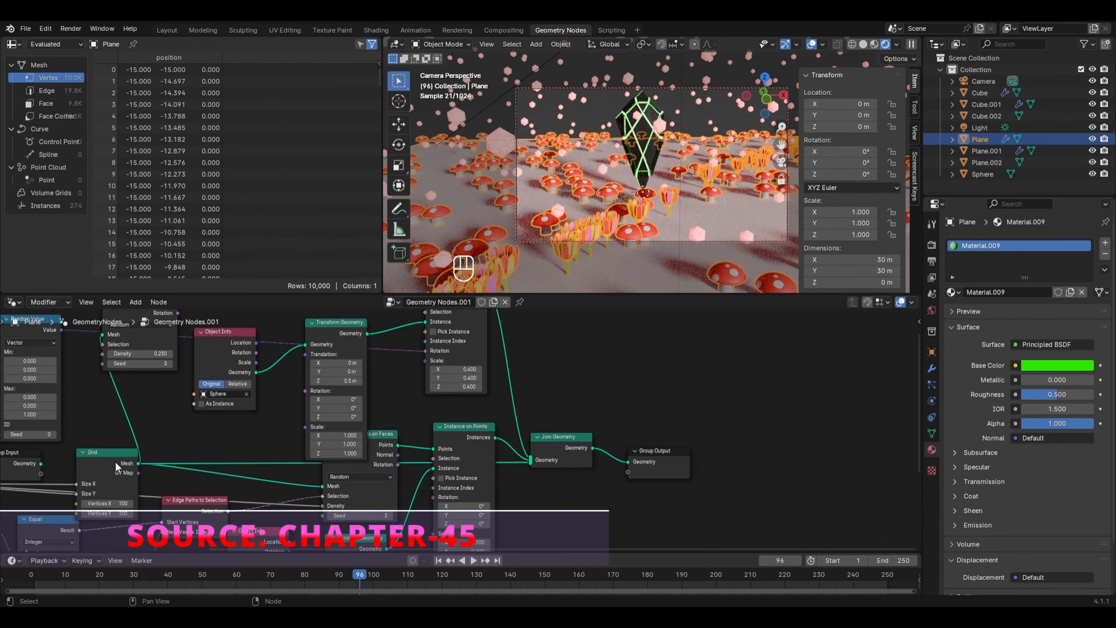